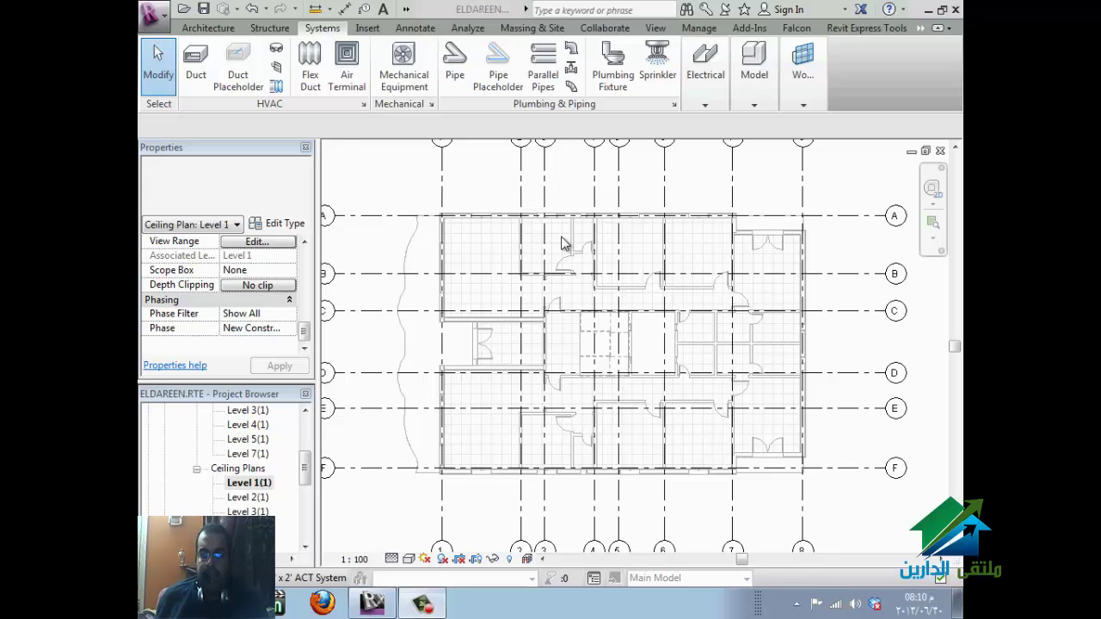
- Start Lighting Fixture placement with M_Plain Recessed 600x600 - 277 at 2000 elevation on the Level 1 ceiling plan
{"action": "left_click", "coordinate": [715, 103]}
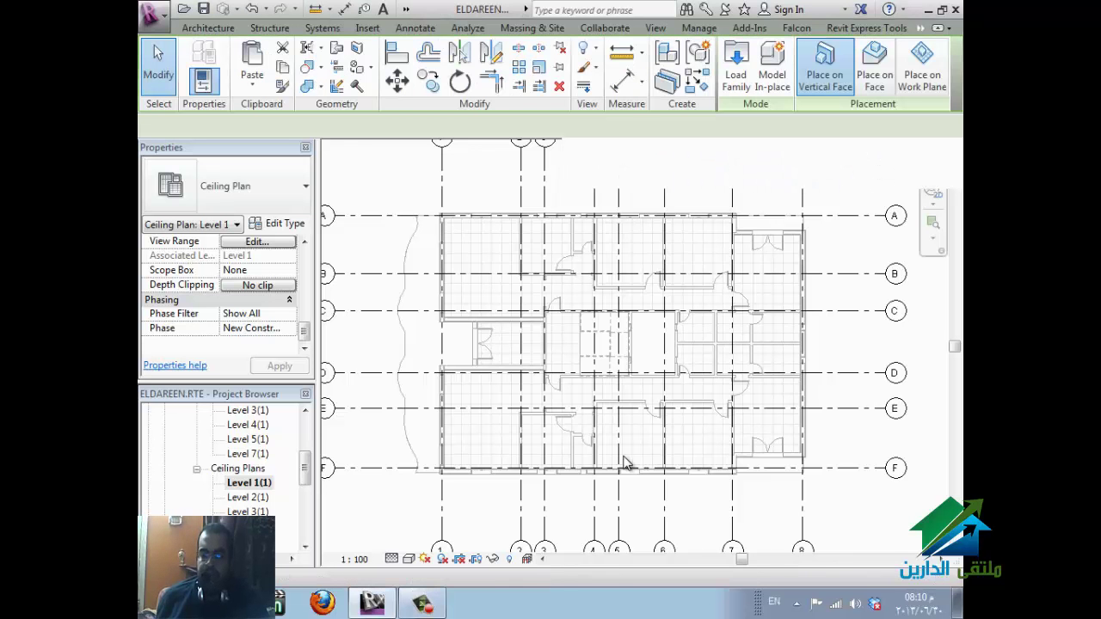
{"action": "scroll", "coordinate": [695, 450], "scroll_direction": "up", "scroll_amount": 3}
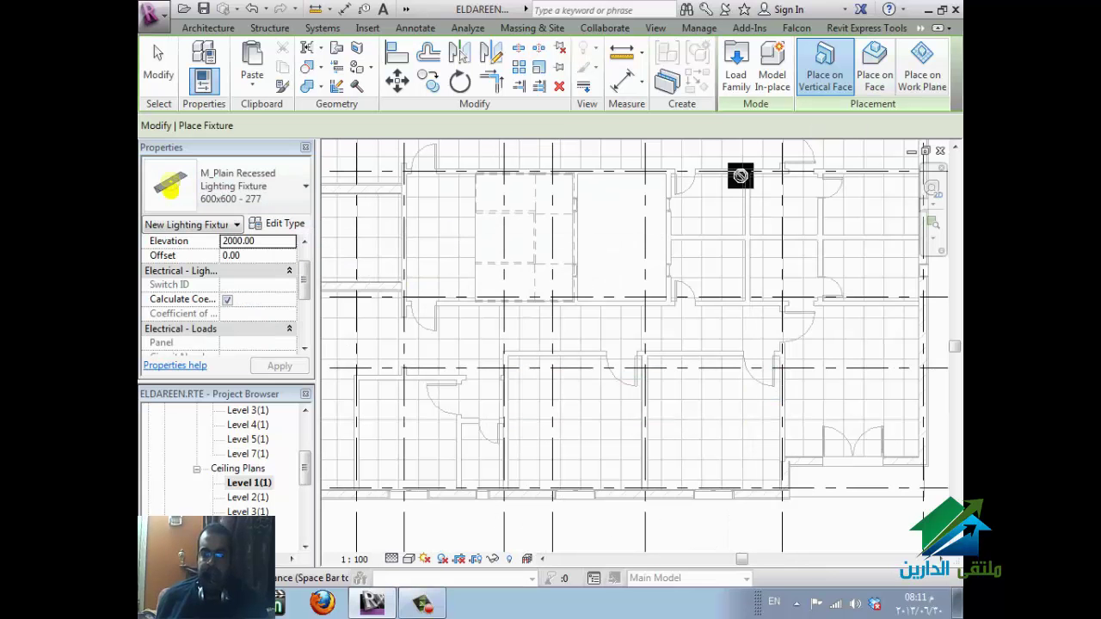
- Switch fixture placement to Place on Face so fixtures host on the ceiling
{"action": "left_click", "coordinate": [703, 364]}
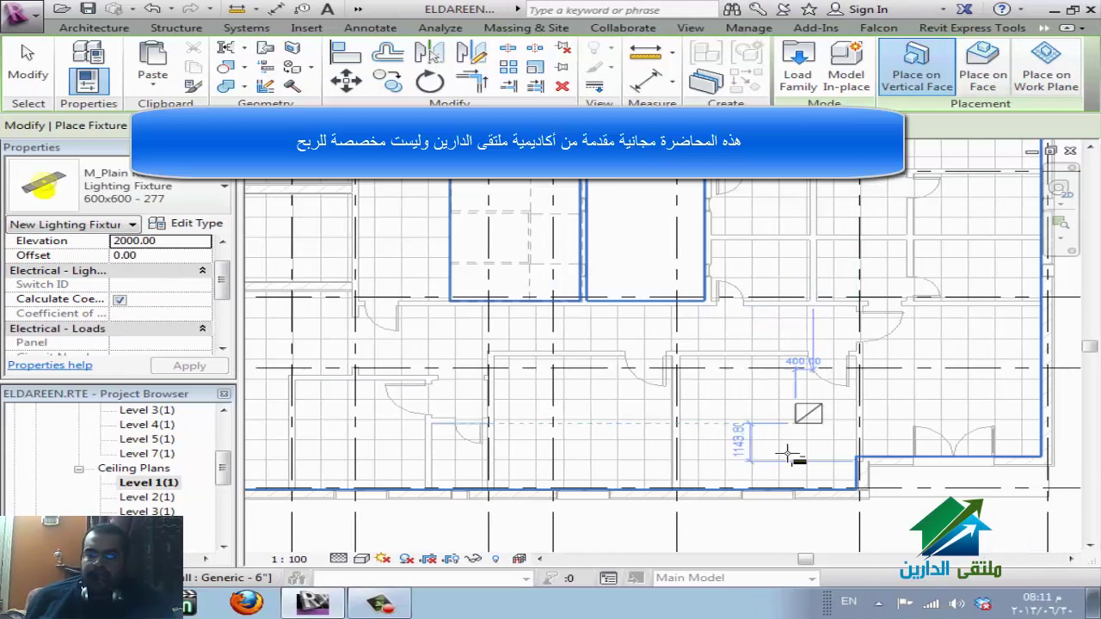
{"action": "left_click", "coordinate": [983, 64]}
{"action": "scroll", "coordinate": [792, 449], "scroll_direction": "up", "scroll_amount": 3}
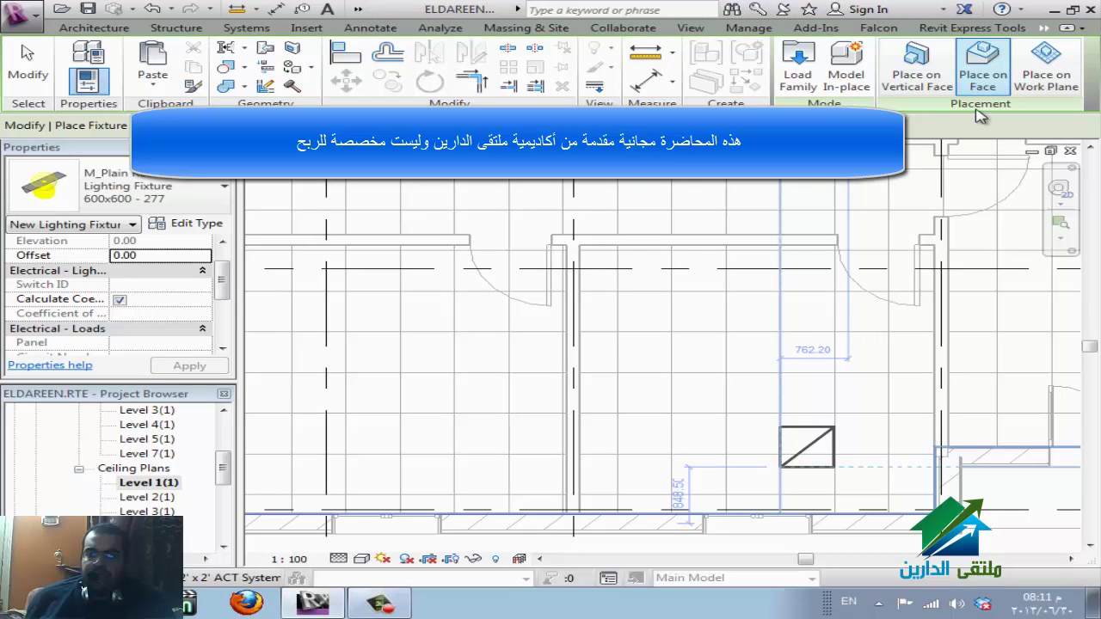
- Place four 600x600 fixtures at the room's lower right, lower left, upper left and upper right corners
{"action": "left_click", "coordinate": [837, 498]}
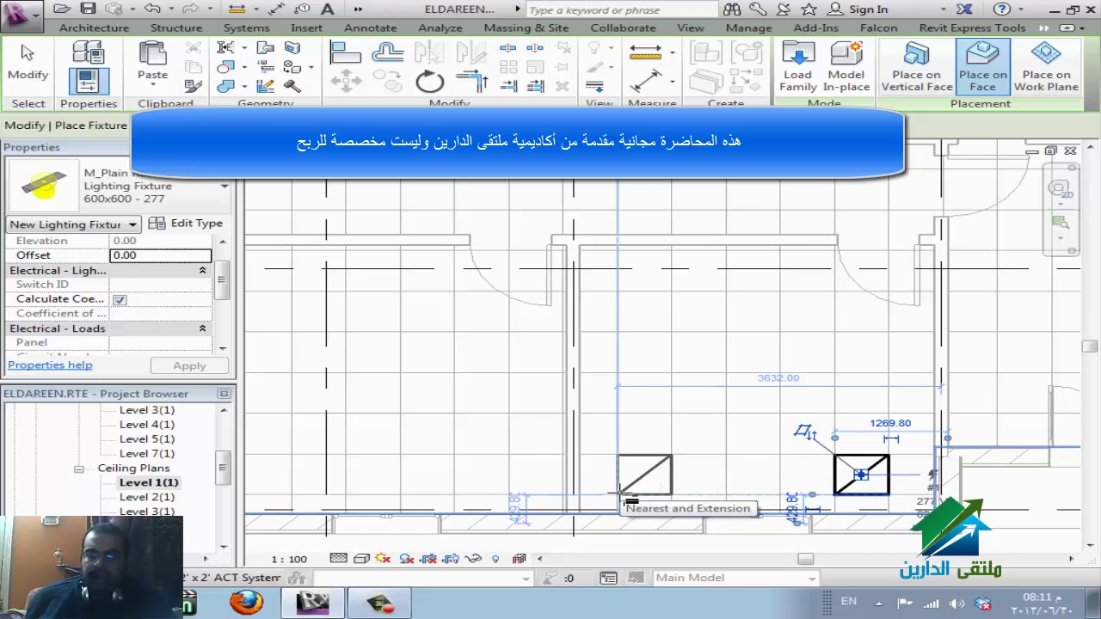
{"action": "left_click", "coordinate": [620, 492]}
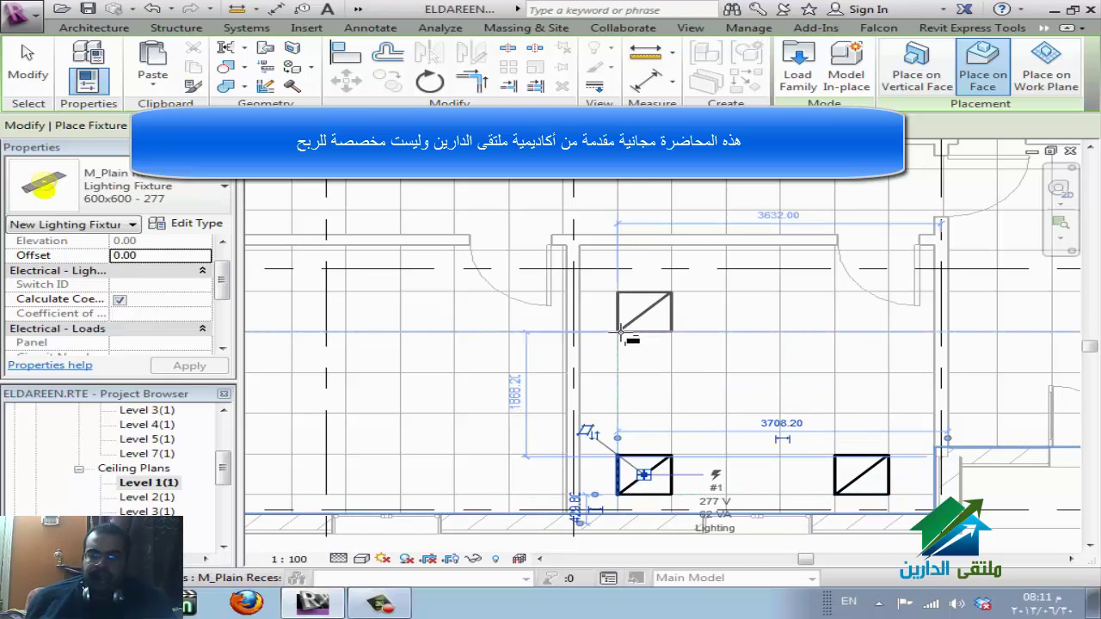
{"action": "left_click", "coordinate": [621, 328]}
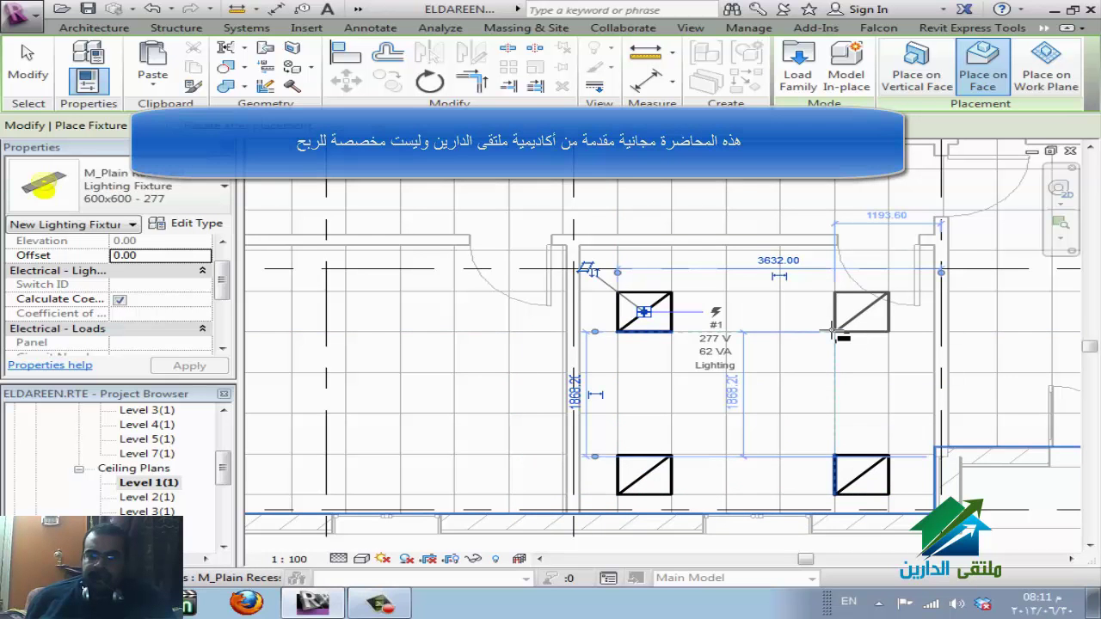
{"action": "left_click", "coordinate": [834, 331]}
{"action": "scroll", "coordinate": [831, 332], "scroll_direction": "down", "scroll_amount": 2}
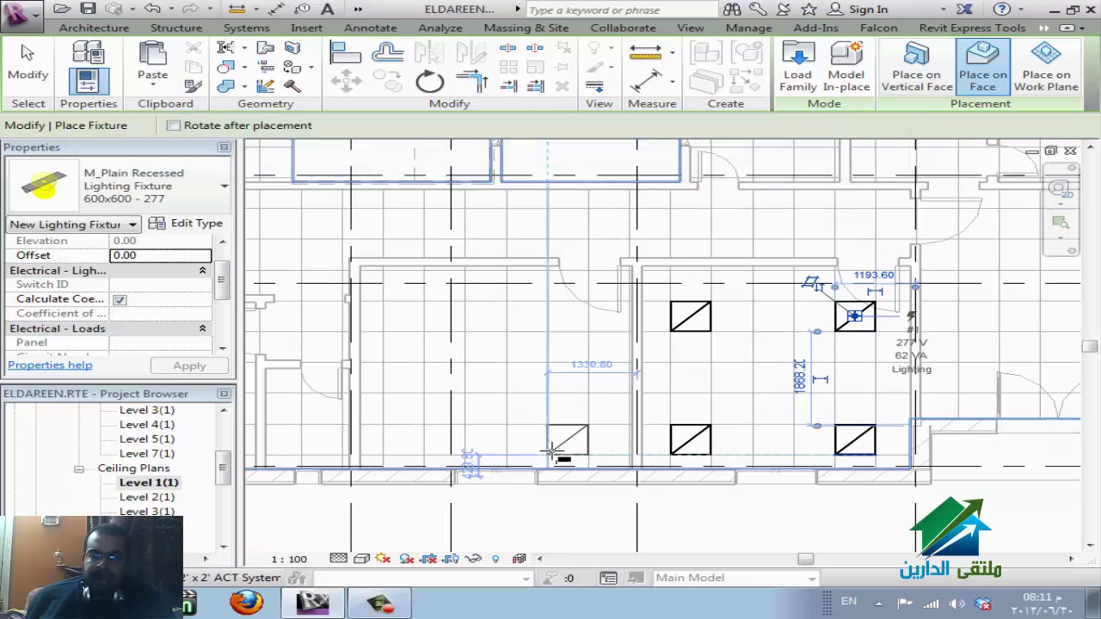
- Place four fixtures in the left room's lower right, lower left, upper left and upper right positions
{"action": "left_click", "coordinate": [553, 451]}
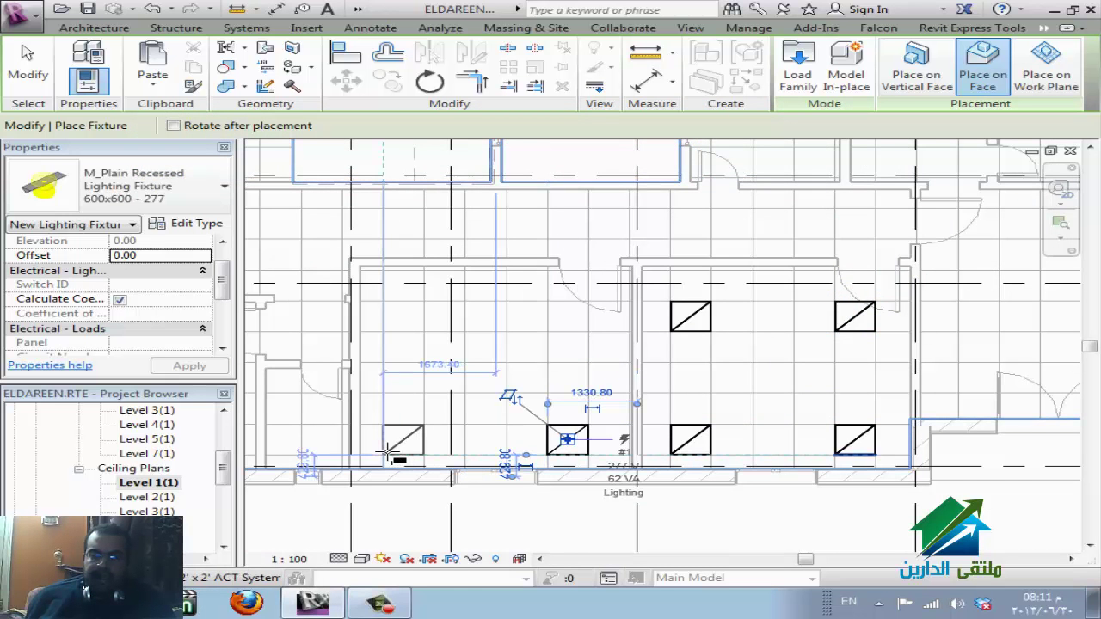
{"action": "left_click", "coordinate": [388, 449]}
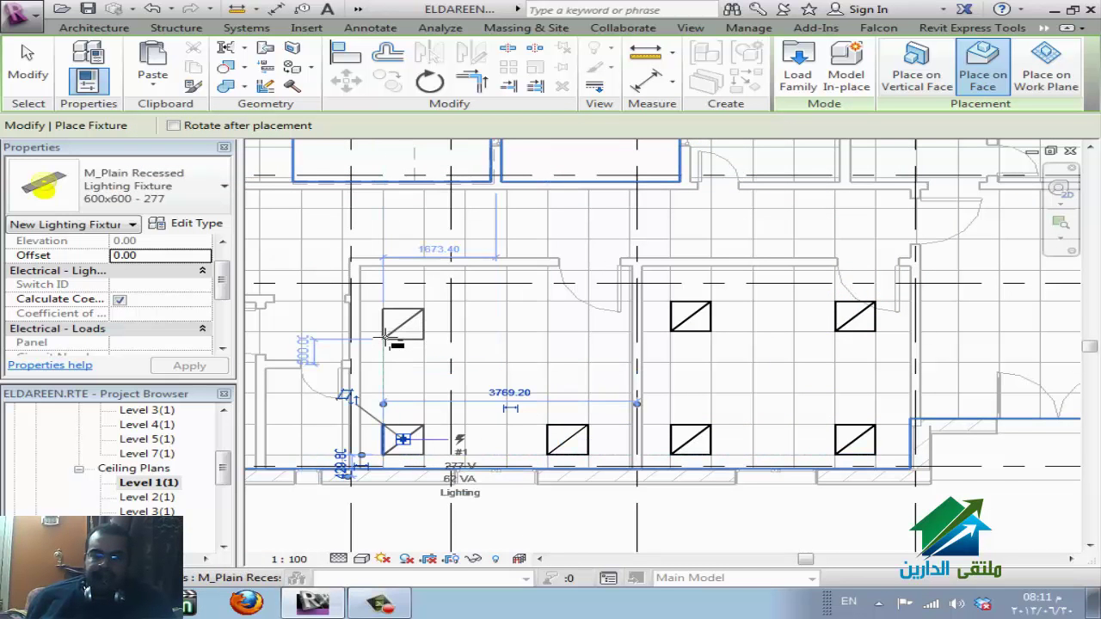
{"action": "left_click", "coordinate": [384, 329]}
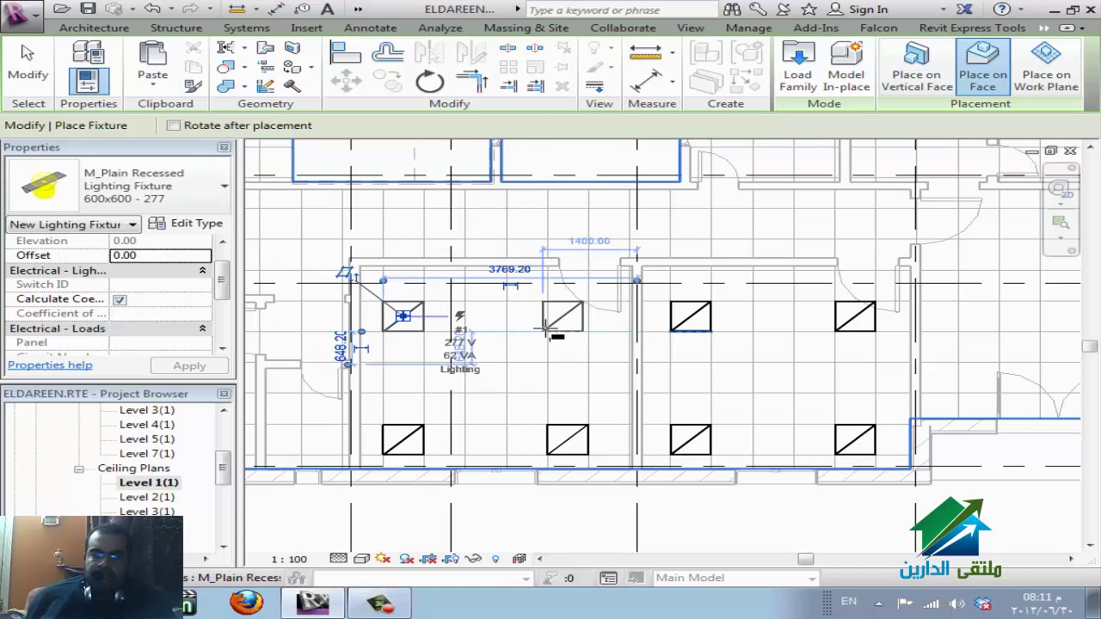
{"action": "left_click", "coordinate": [552, 331]}
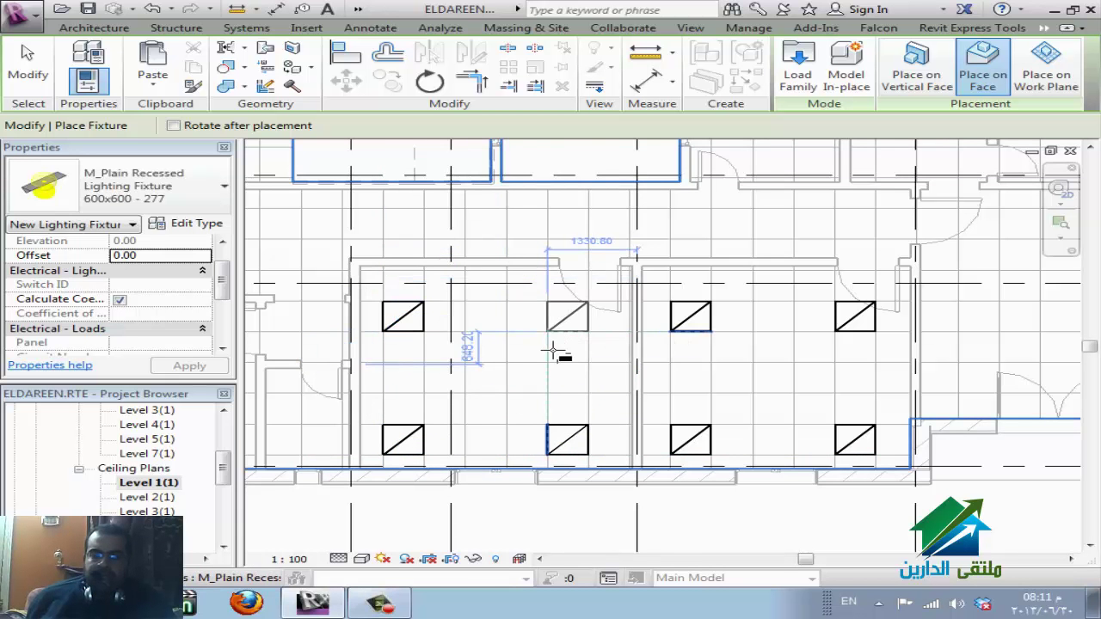
{"action": "scroll", "coordinate": [559, 353], "scroll_direction": "down", "scroll_amount": 3}
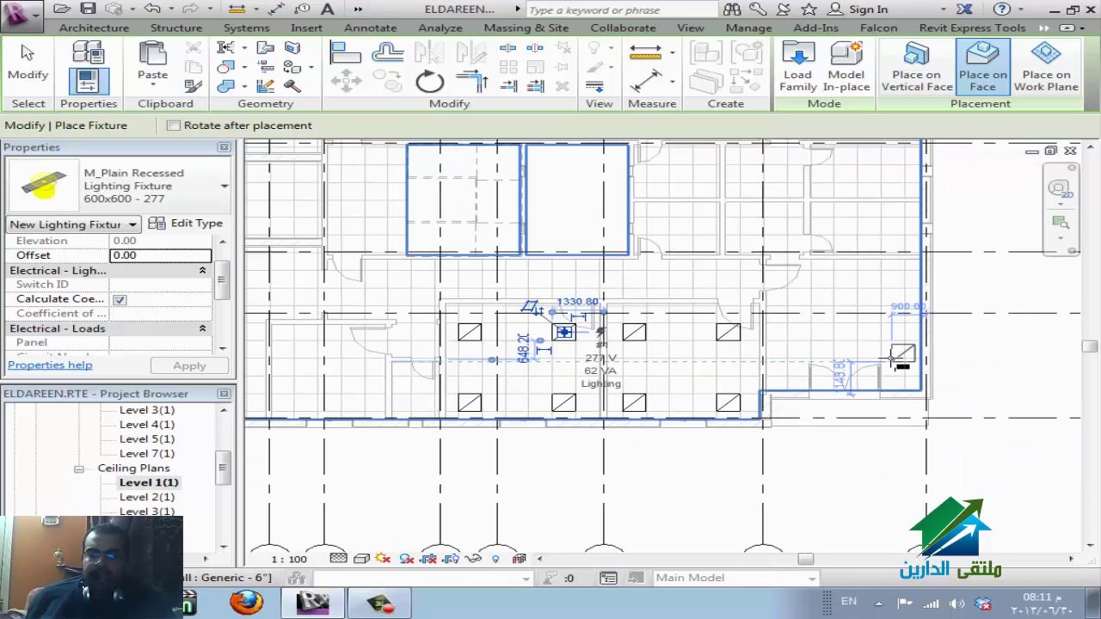
- Place four fixtures as a 2x2 grid in the double-door room, then end lighting fixture placement
{"action": "scroll", "coordinate": [886, 361], "scroll_direction": "up", "scroll_amount": 4}
{"action": "scroll", "coordinate": [879, 366], "scroll_direction": "up", "scroll_amount": 1}
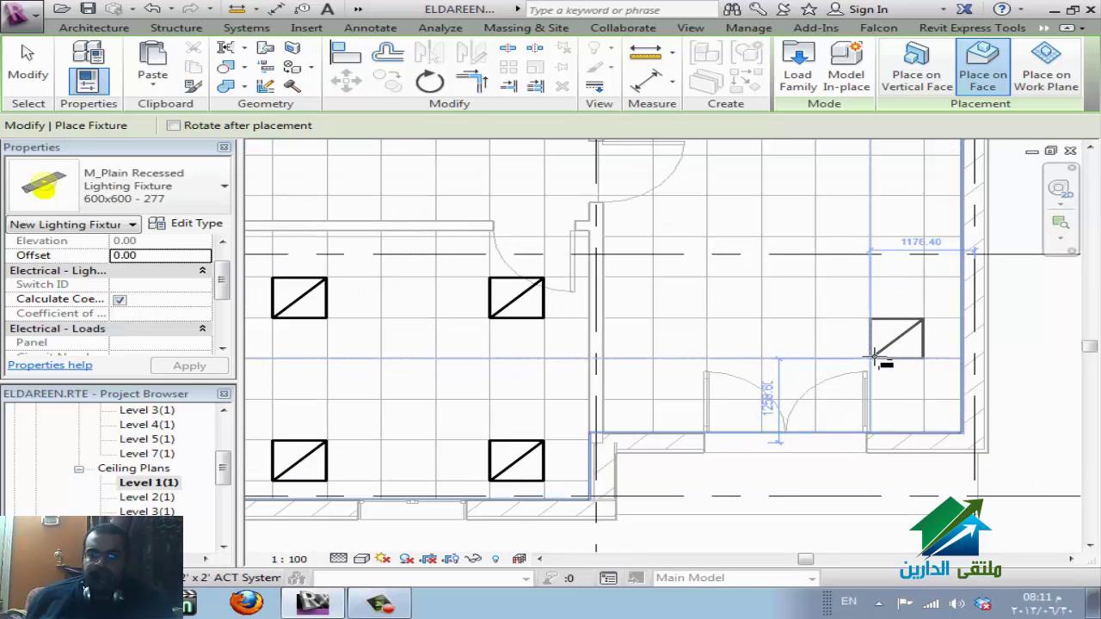
{"action": "left_click", "coordinate": [875, 355]}
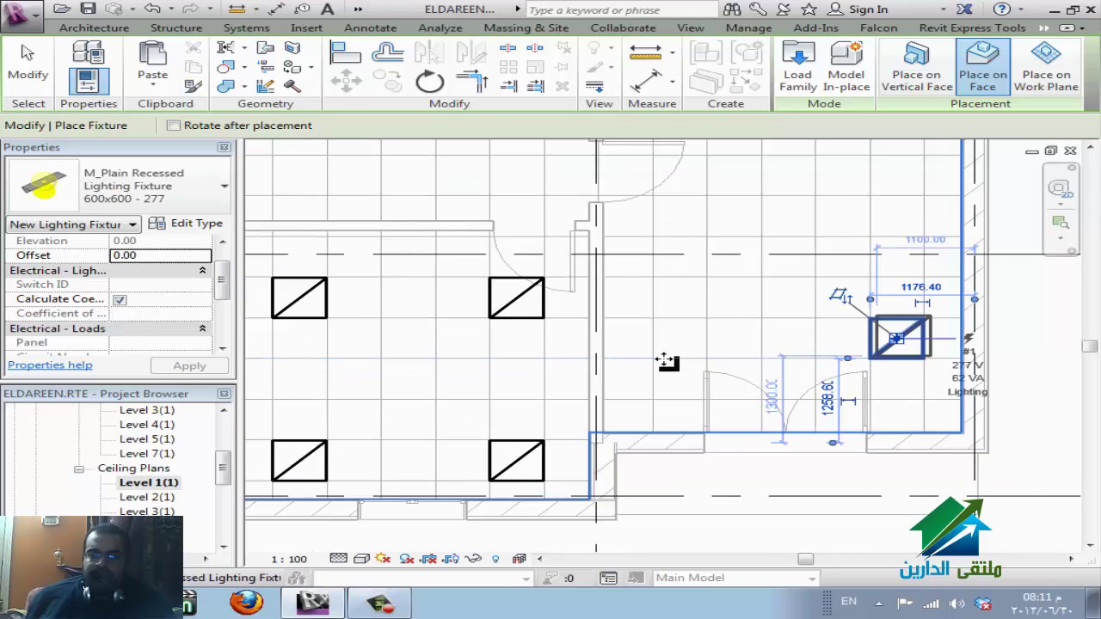
{"action": "left_click", "coordinate": [703, 404]}
{"action": "scroll", "coordinate": [702, 406], "scroll_direction": "down", "scroll_amount": 1}
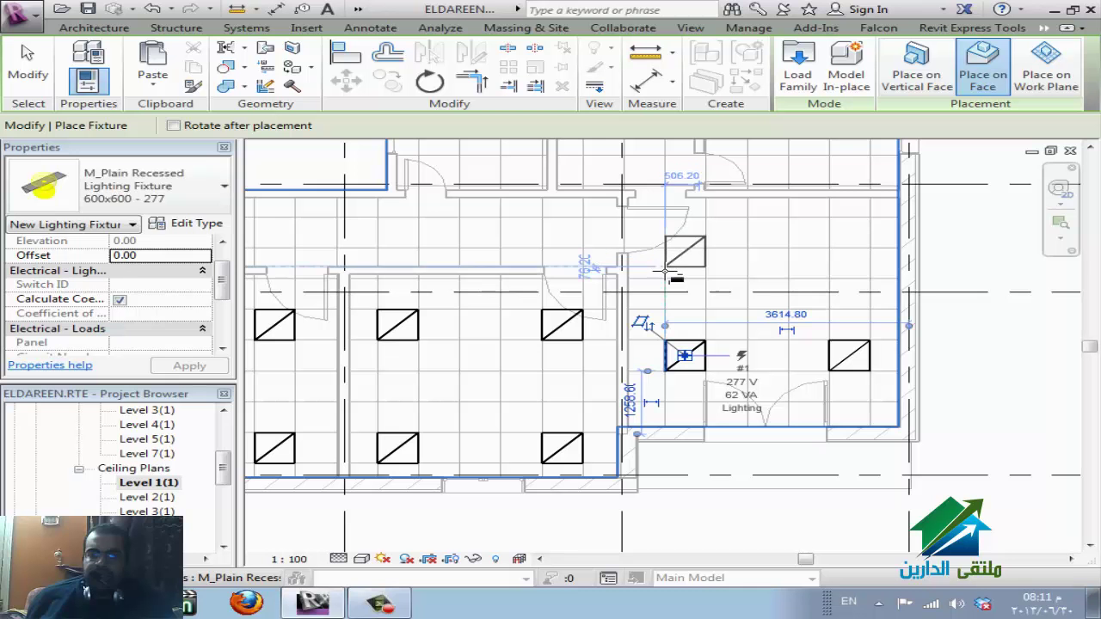
{"action": "left_click", "coordinate": [667, 281]}
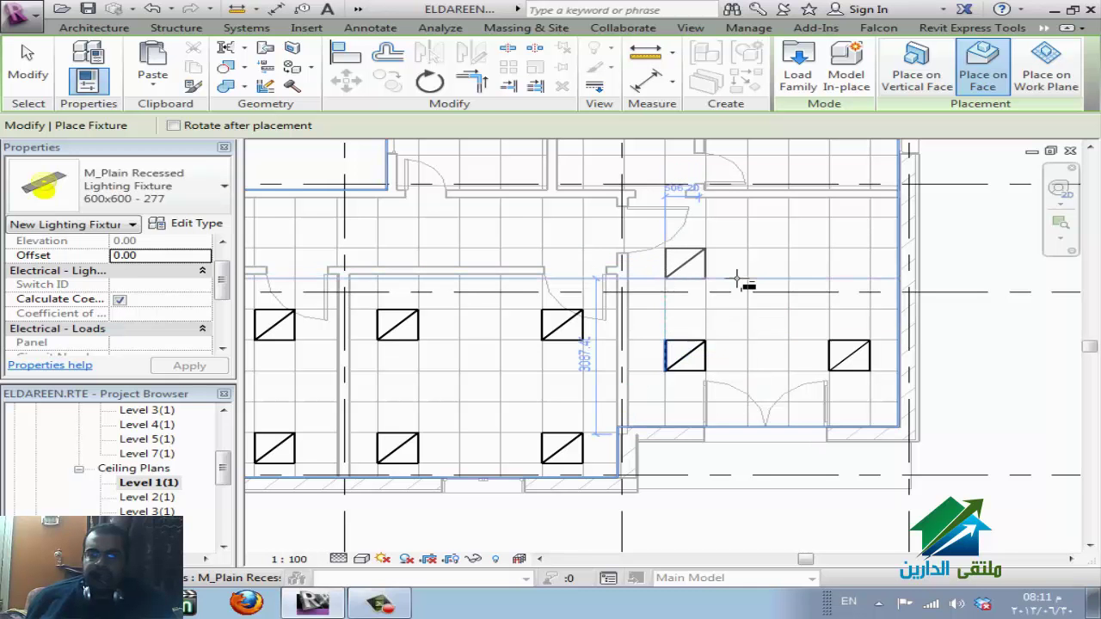
{"action": "left_click", "coordinate": [832, 283]}
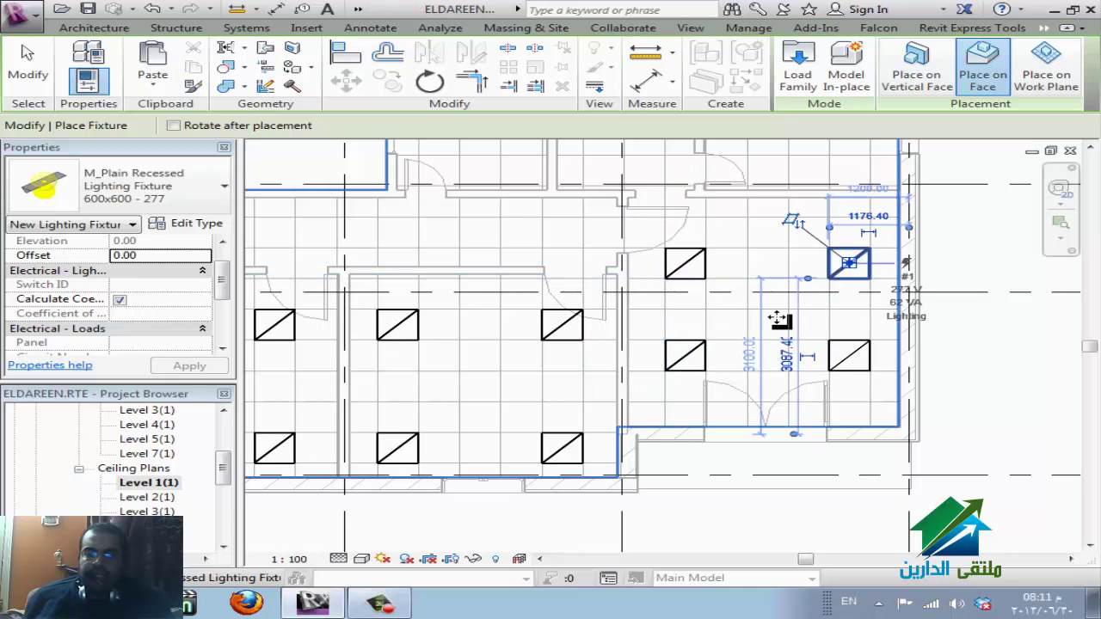
{"action": "key", "text": "Escape"}
{"action": "key", "text": "Escape"}
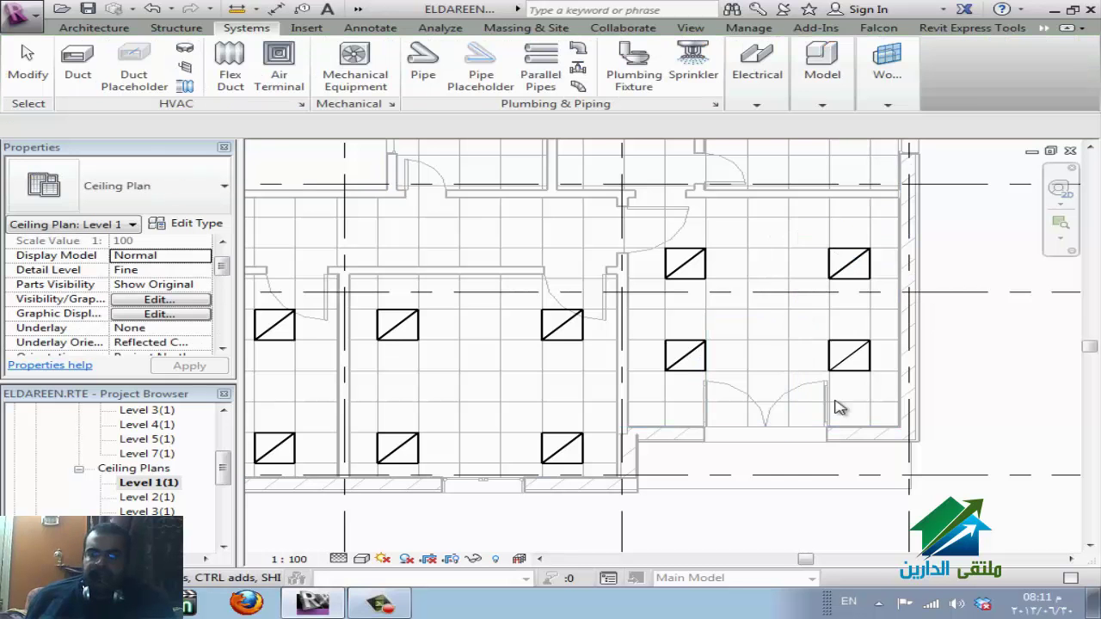
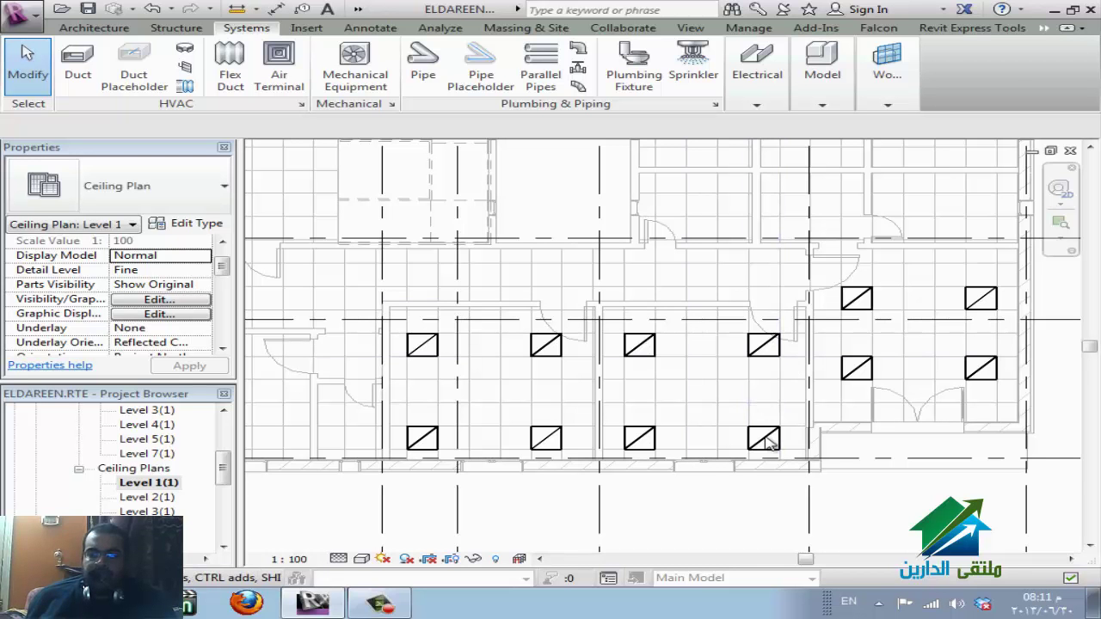
- Create a power circuit from the lower-right fixture and add the middle room's other three fixtures
{"action": "left_click", "coordinate": [767, 441]}
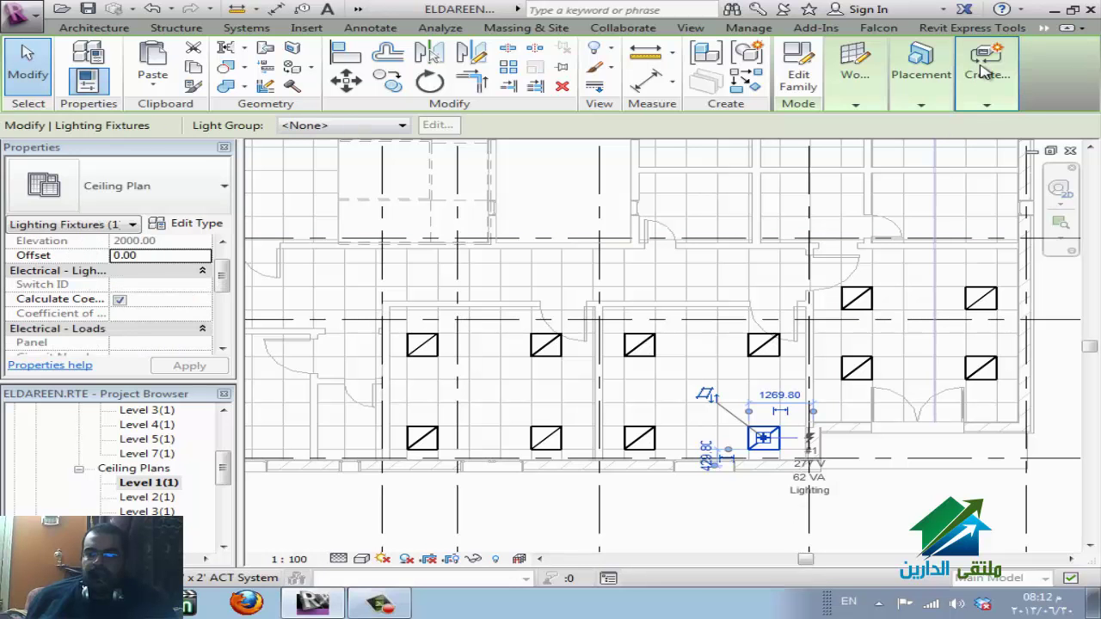
{"action": "left_click", "coordinate": [983, 71]}
{"action": "left_click", "coordinate": [978, 140]}
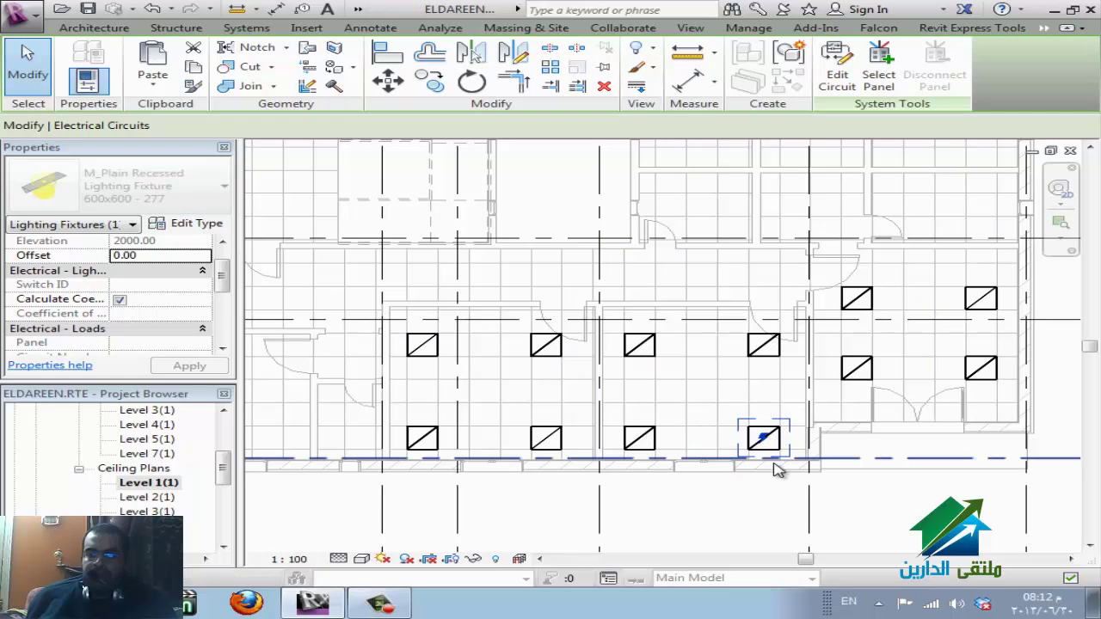
{"action": "left_click", "coordinate": [841, 72]}
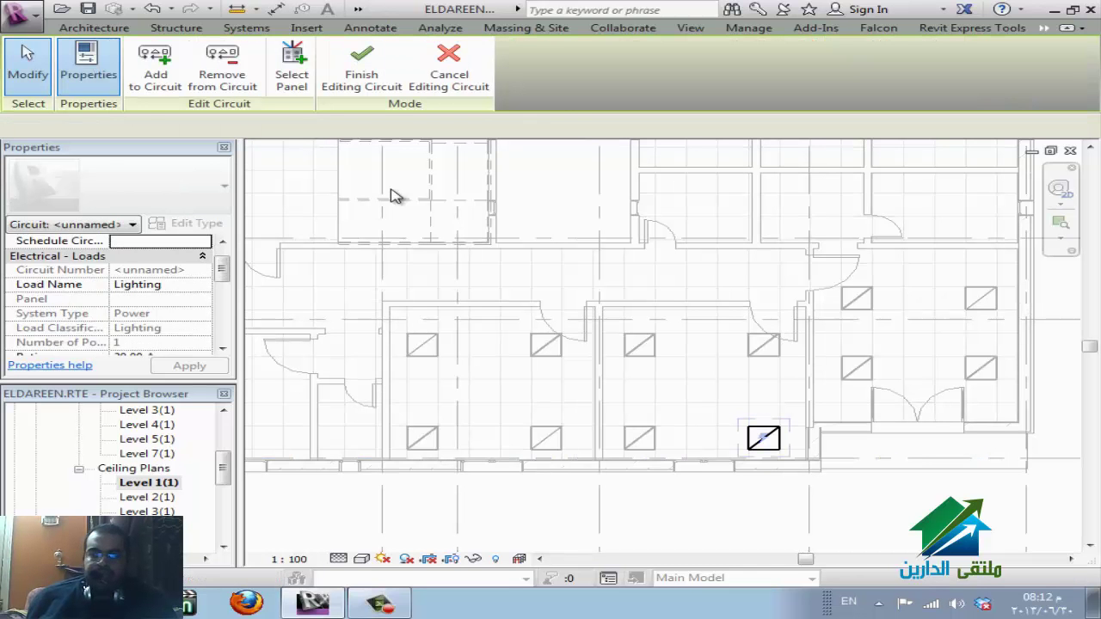
{"action": "left_click", "coordinate": [156, 68]}
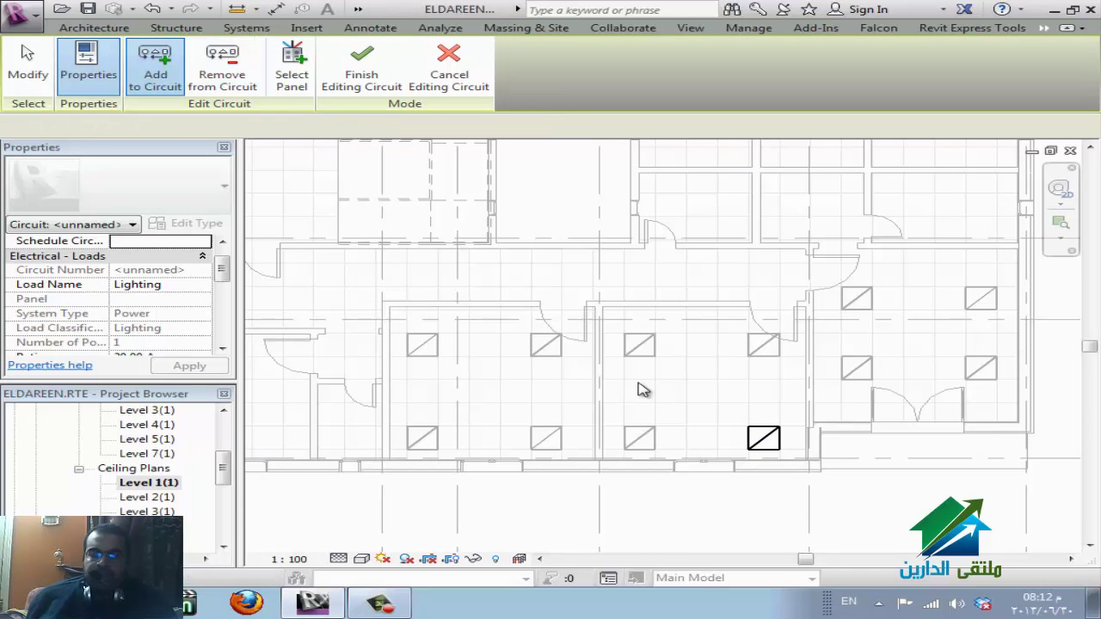
{"action": "left_click", "coordinate": [644, 349]}
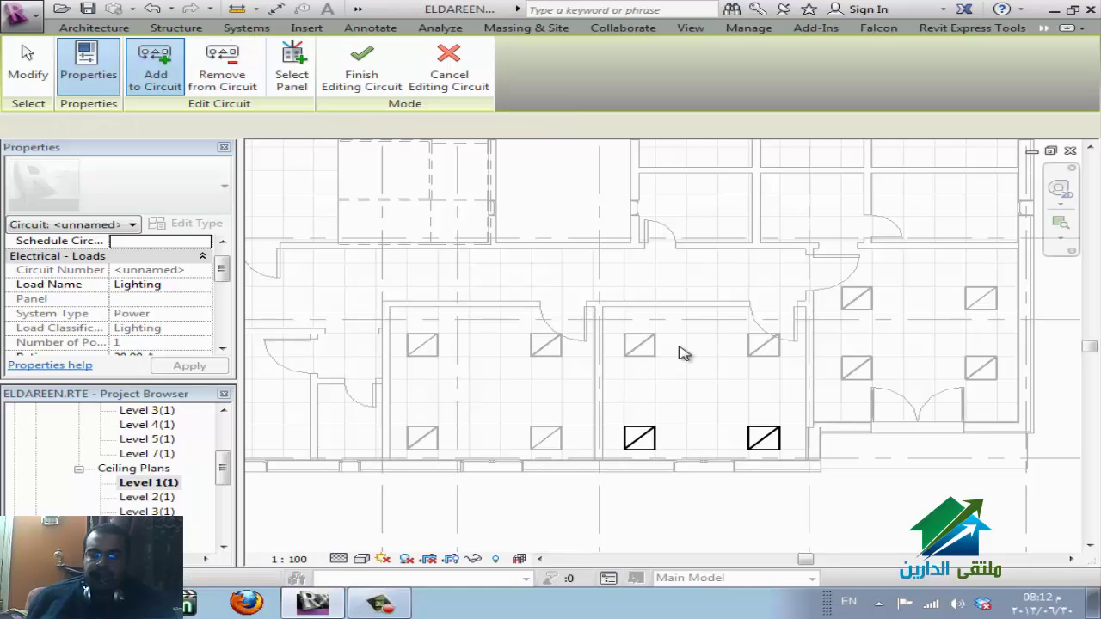
{"action": "left_click", "coordinate": [772, 345]}
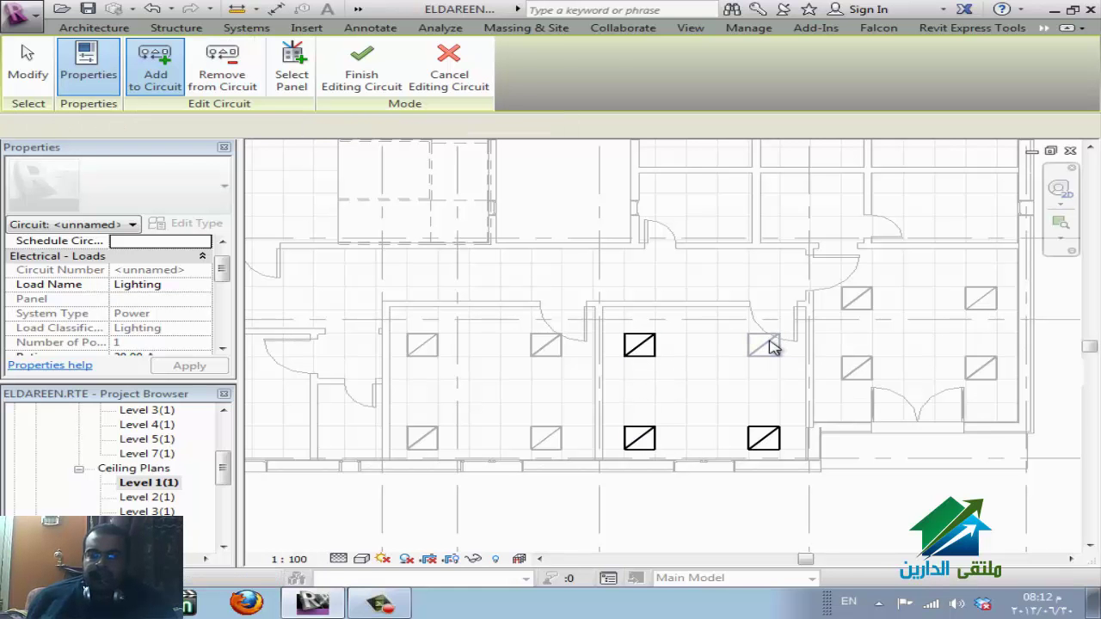
{"action": "left_click", "coordinate": [361, 73]}
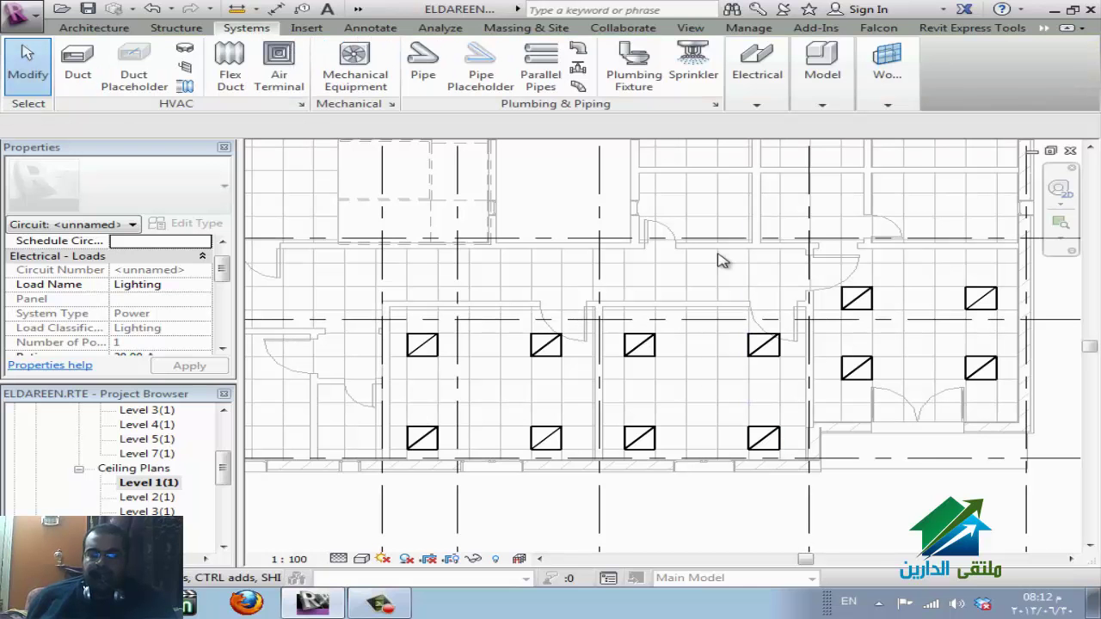
- Open the Lighting Level 1 floor plan and start the Electrical Equipment placement tool
{"action": "key", "text": "Escape"}
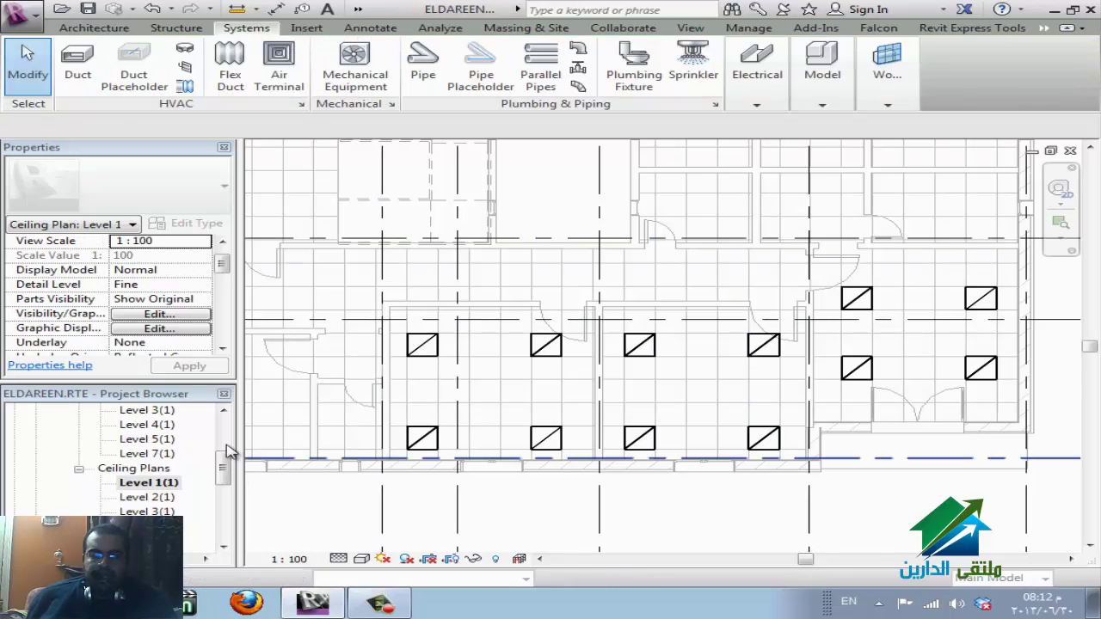
{"action": "left_click_drag", "start_coordinate": [224, 469], "coordinate": [224, 433]}
{"action": "double_click", "coordinate": [159, 498]}
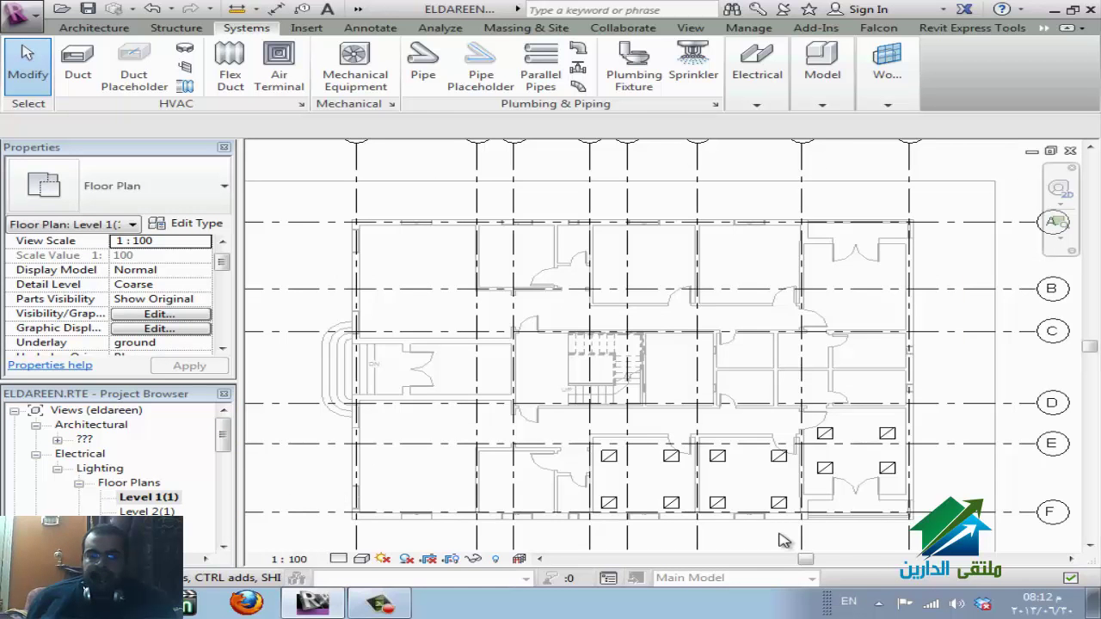
{"action": "scroll", "coordinate": [783, 539], "scroll_direction": "up", "scroll_amount": 2}
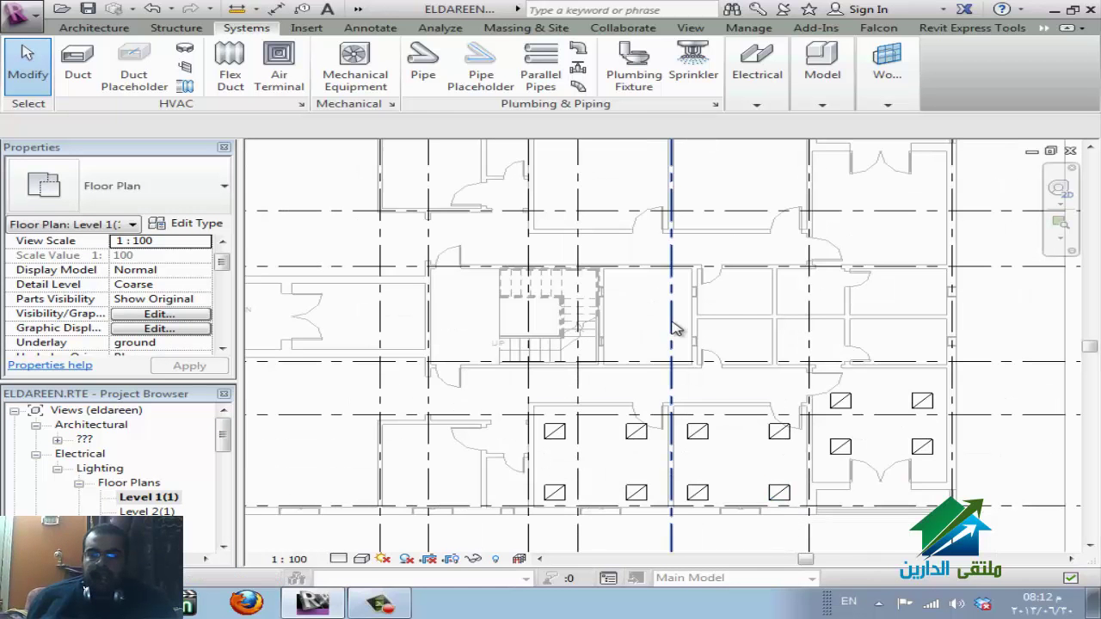
{"action": "left_click", "coordinate": [758, 86]}
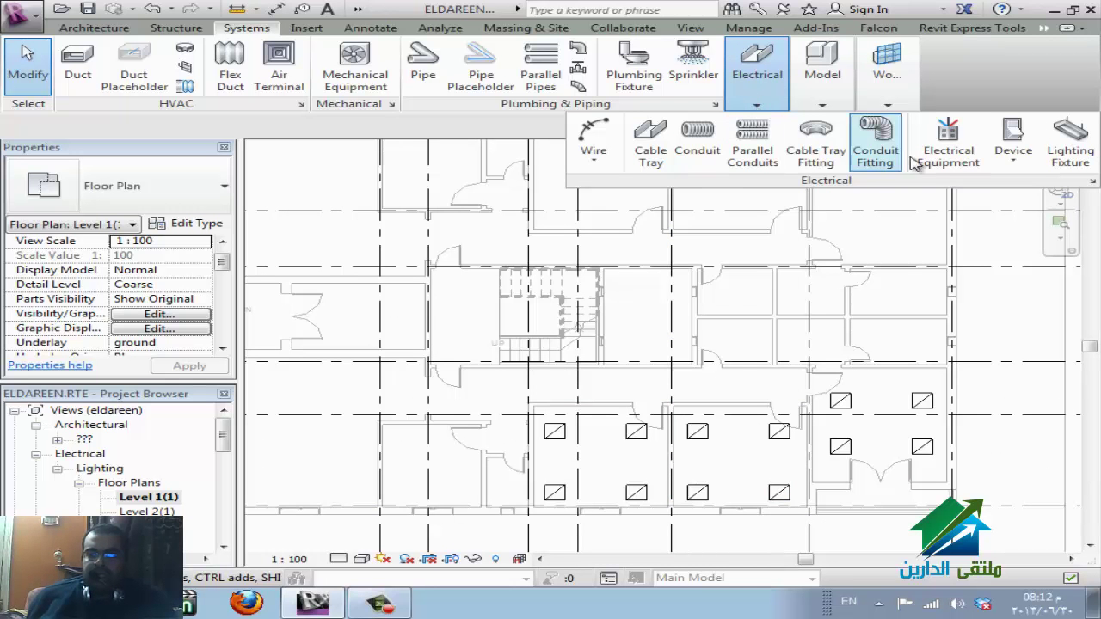
{"action": "left_click", "coordinate": [947, 142]}
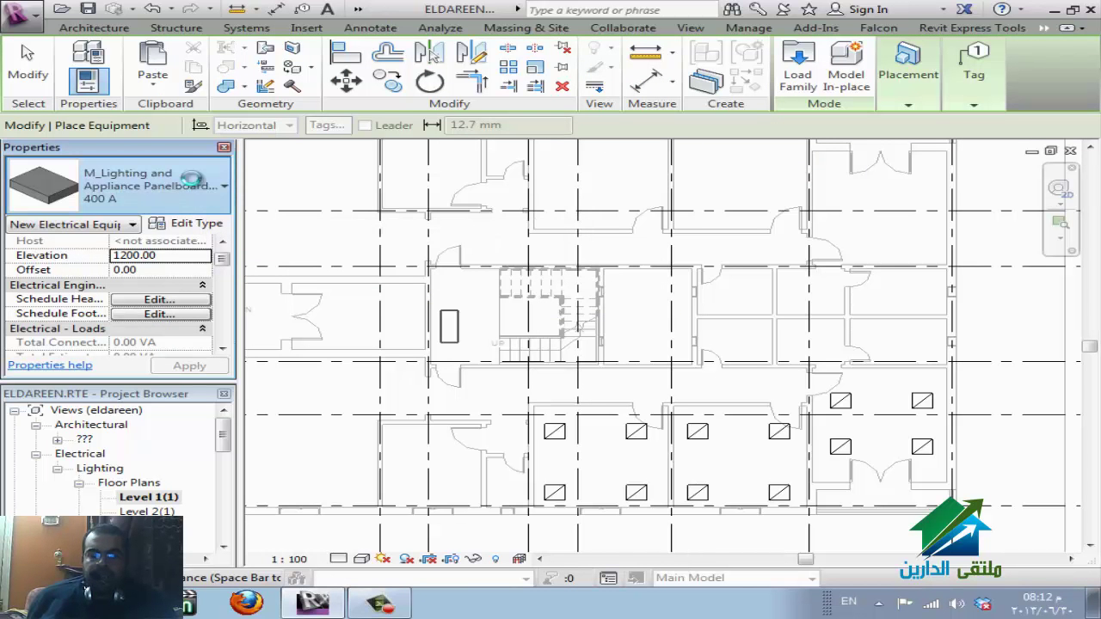
- Place a 480V MLO 400 A lighting and appliance panelboard on the corridor wall by the stair
{"action": "left_click", "coordinate": [193, 181]}
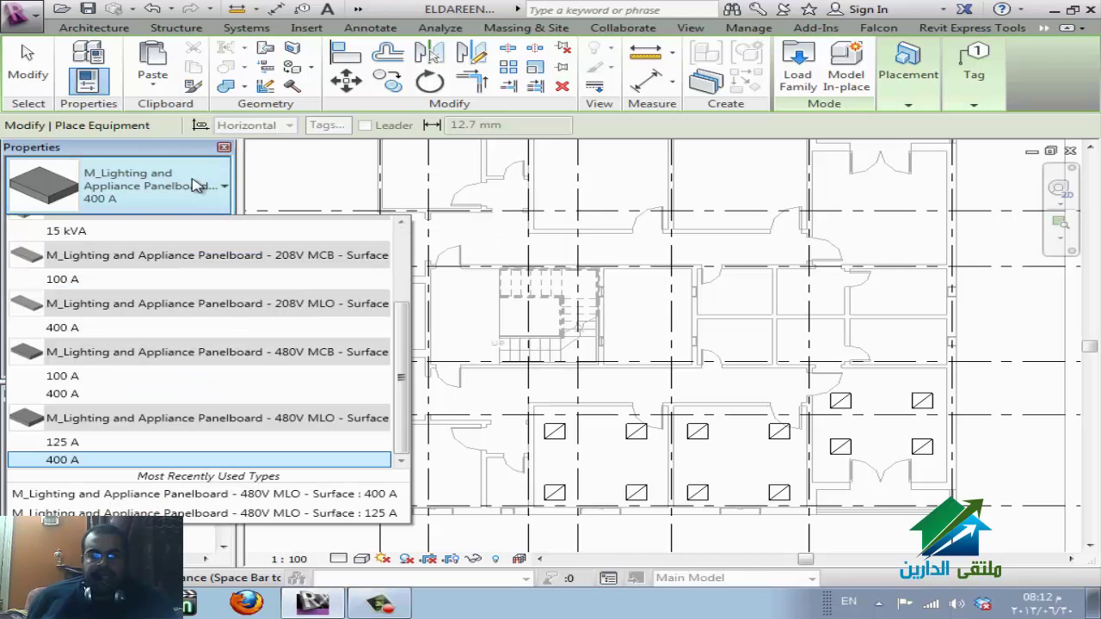
{"action": "left_click", "coordinate": [197, 185]}
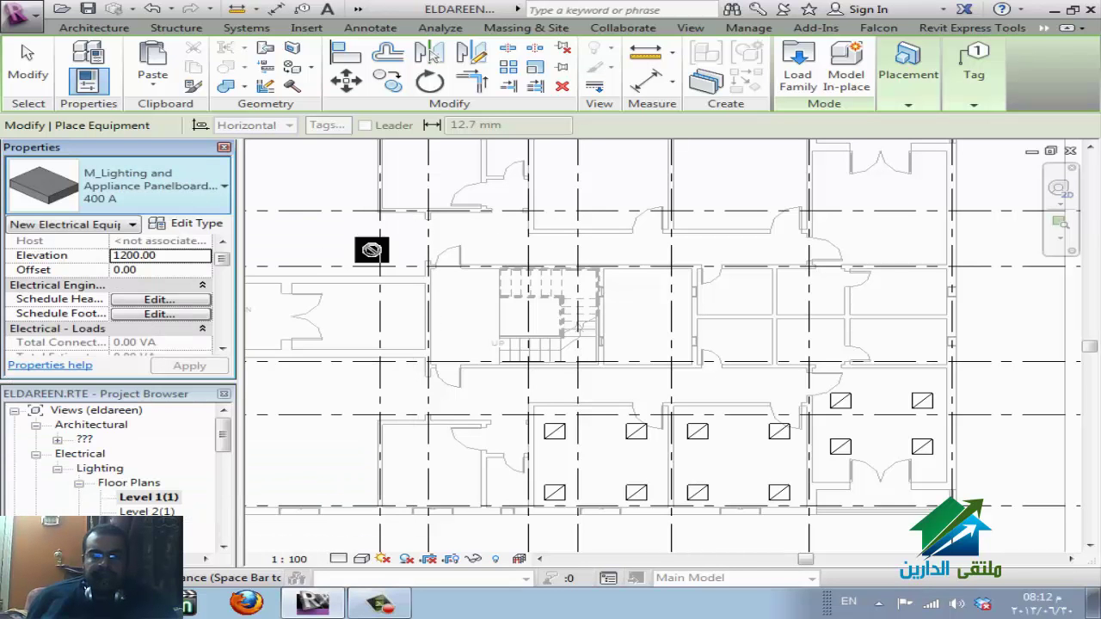
{"action": "left_click", "coordinate": [674, 379]}
{"action": "scroll", "coordinate": [638, 384], "scroll_direction": "up", "scroll_amount": 2}
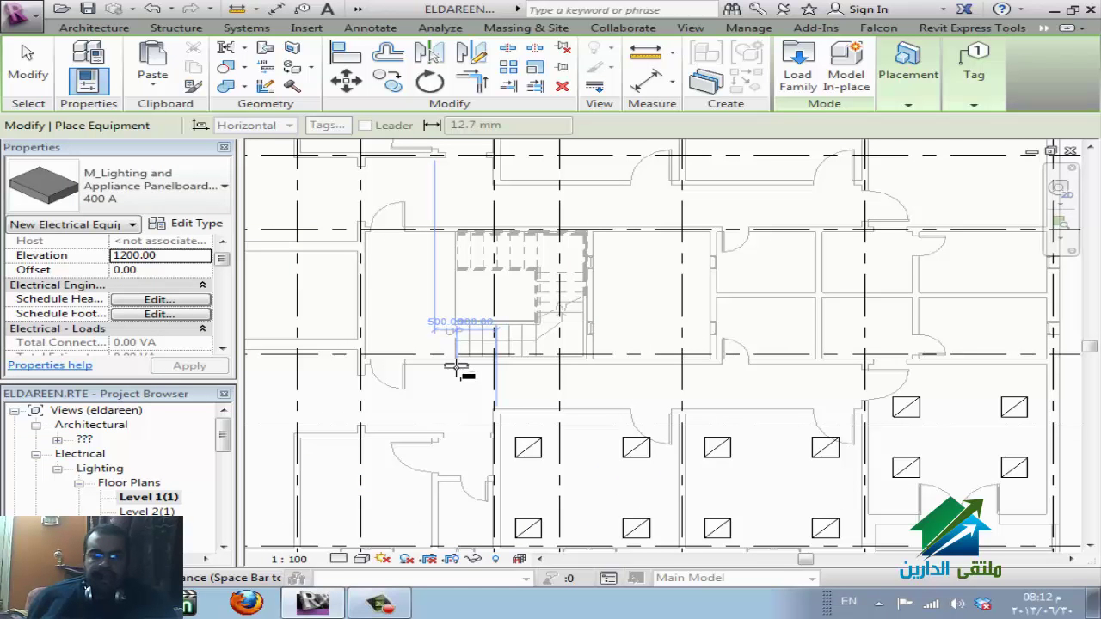
{"action": "mouse_move", "coordinate": [480, 374]}
{"action": "middle_mouse_down"}
{"action": "mouse_move", "coordinate": [749, 411]}
{"action": "mouse_move", "coordinate": [548, 420]}
{"action": "middle_mouse_up"}
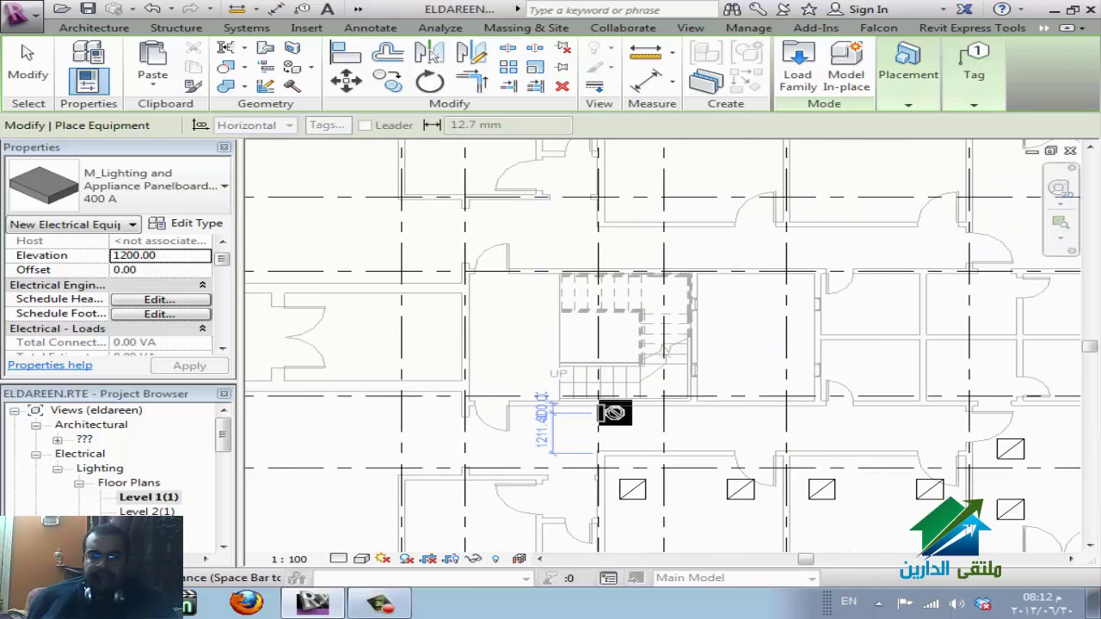
{"action": "left_click", "coordinate": [618, 411]}
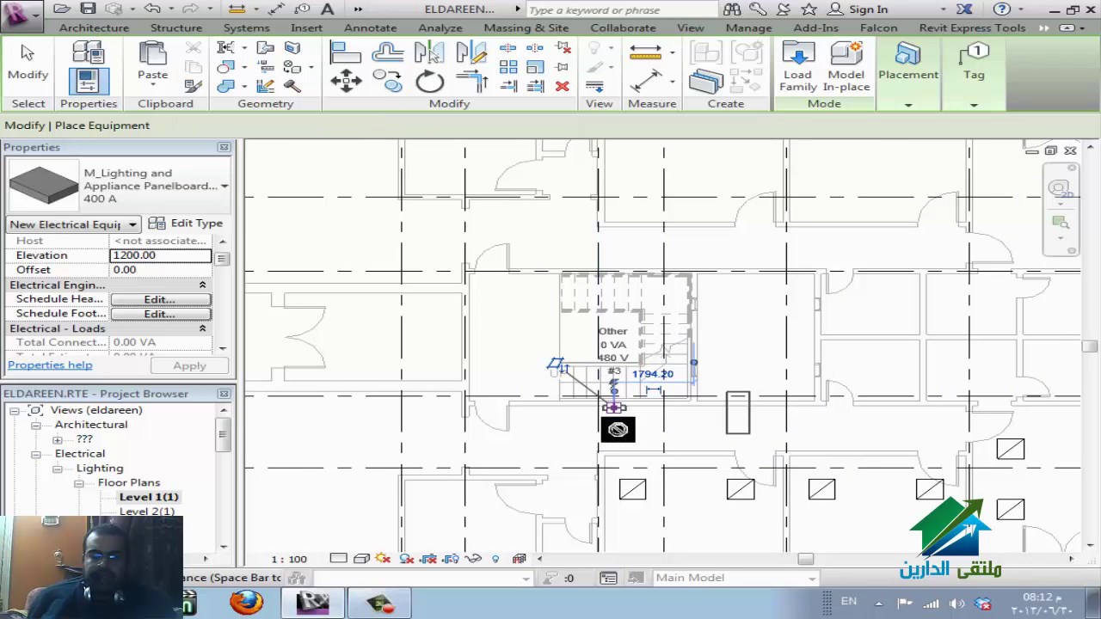
{"action": "key", "text": "Escape"}
{"action": "key", "text": "Escape"}
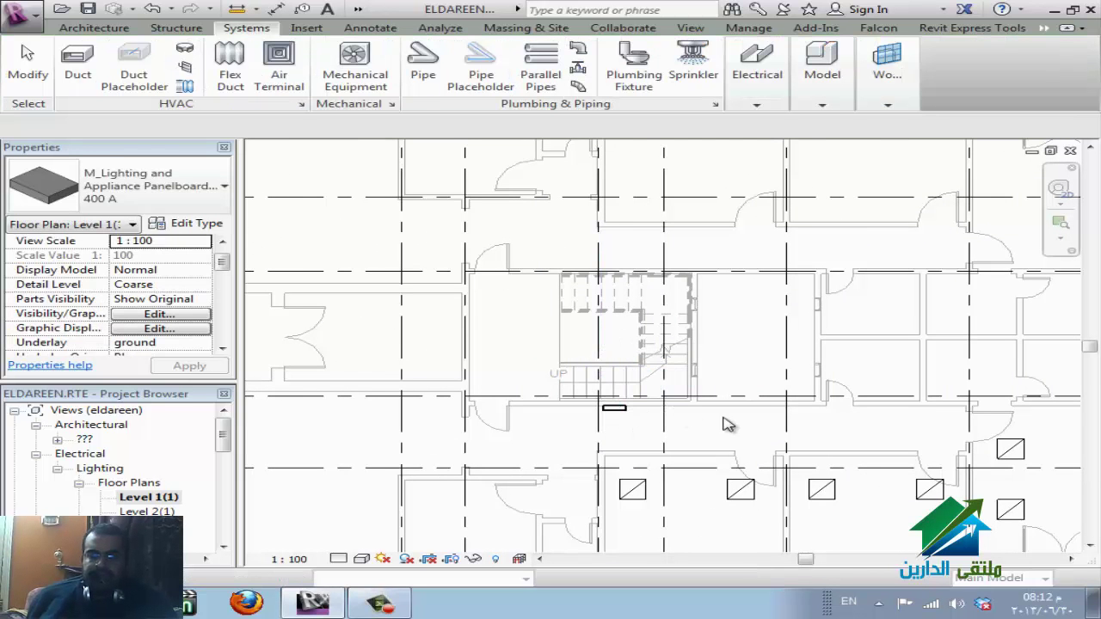
- Set the new panelboard's Distribution System to 480/277 Wye
{"action": "scroll", "coordinate": [727, 424], "scroll_direction": "down", "scroll_amount": 2}
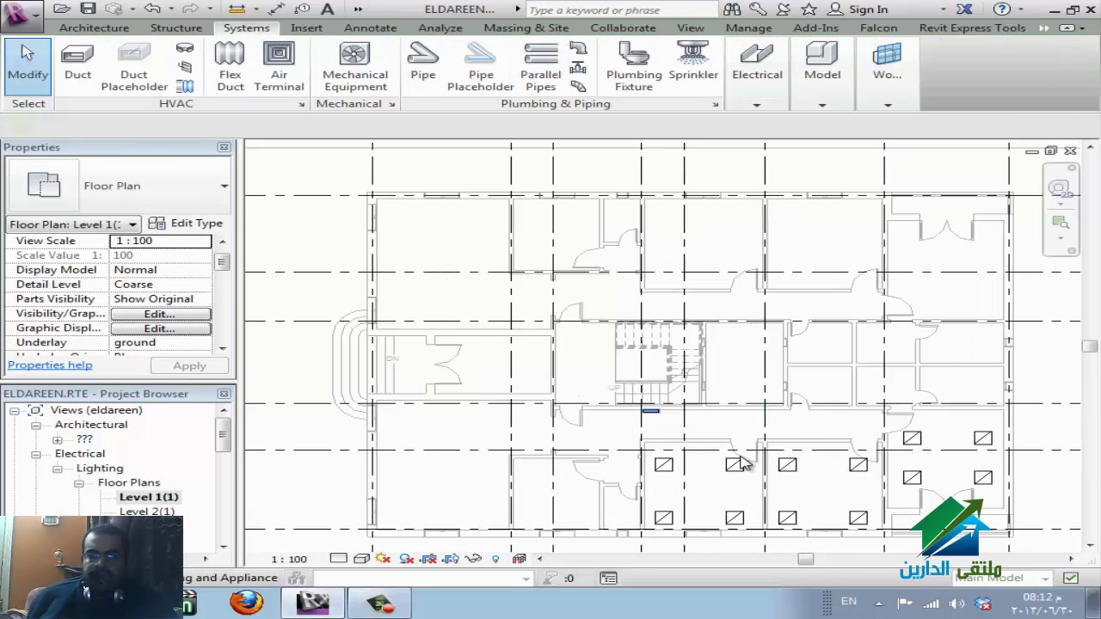
{"action": "left_click", "coordinate": [652, 415]}
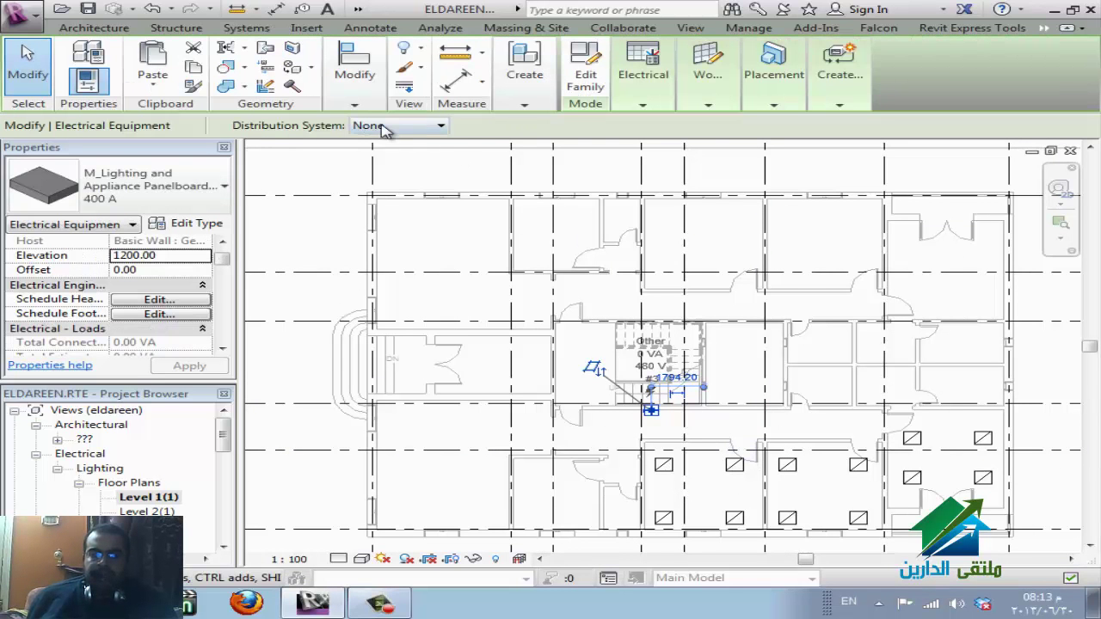
{"action": "left_click", "coordinate": [385, 127]}
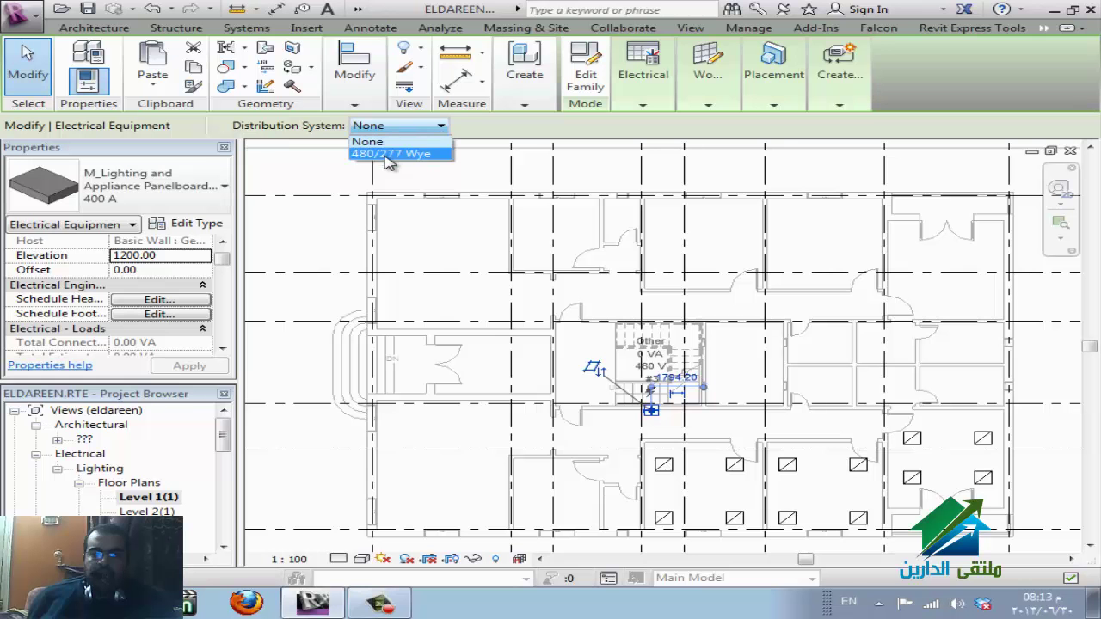
{"action": "left_click", "coordinate": [390, 155]}
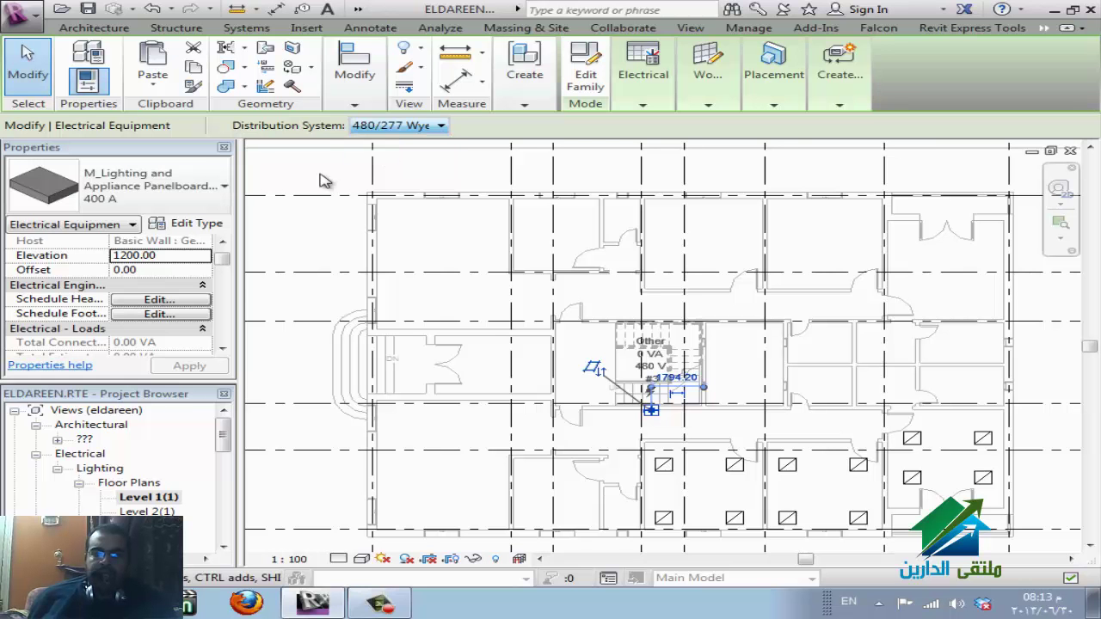
{"action": "left_click", "coordinate": [318, 173]}
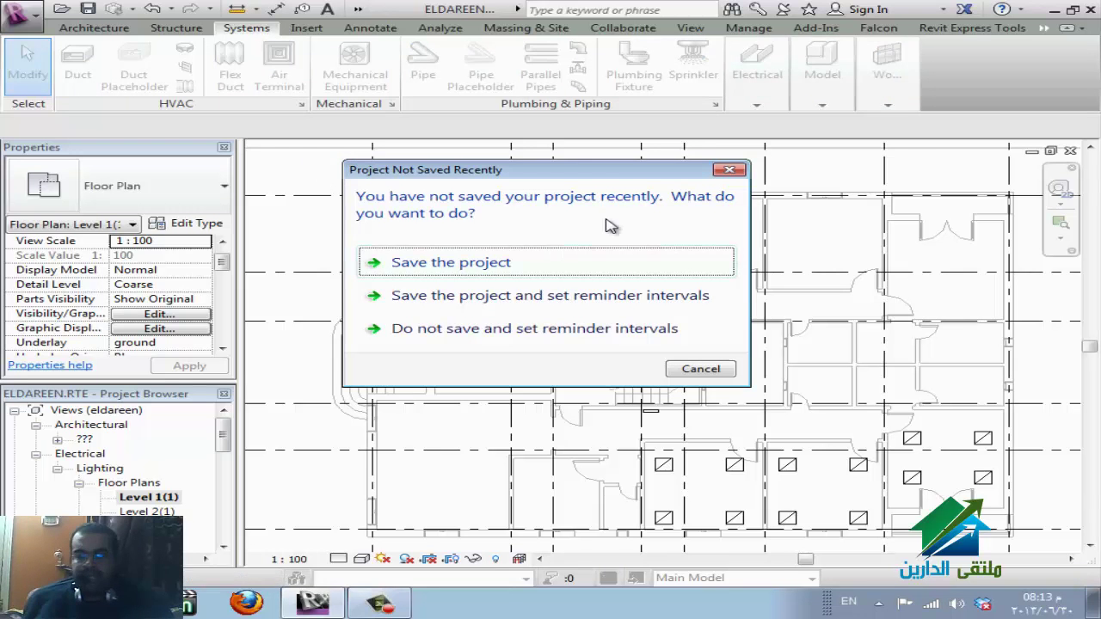
- Save the project and inspect the 208 voltage definition in Electrical Settings
{"action": "left_click", "coordinate": [504, 270]}
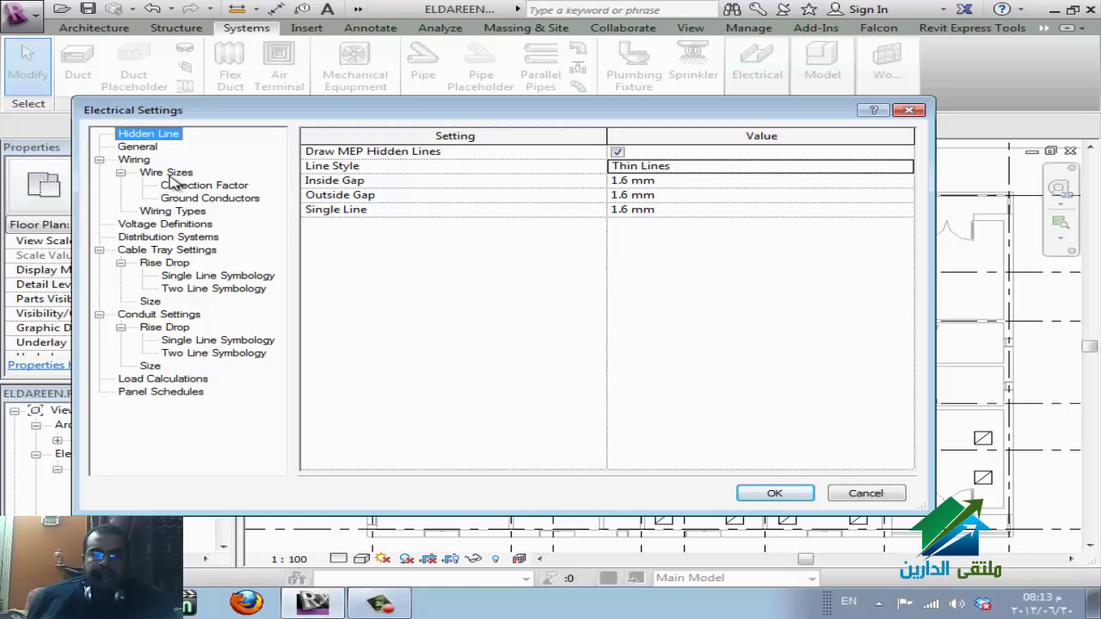
{"action": "left_click", "coordinate": [194, 239]}
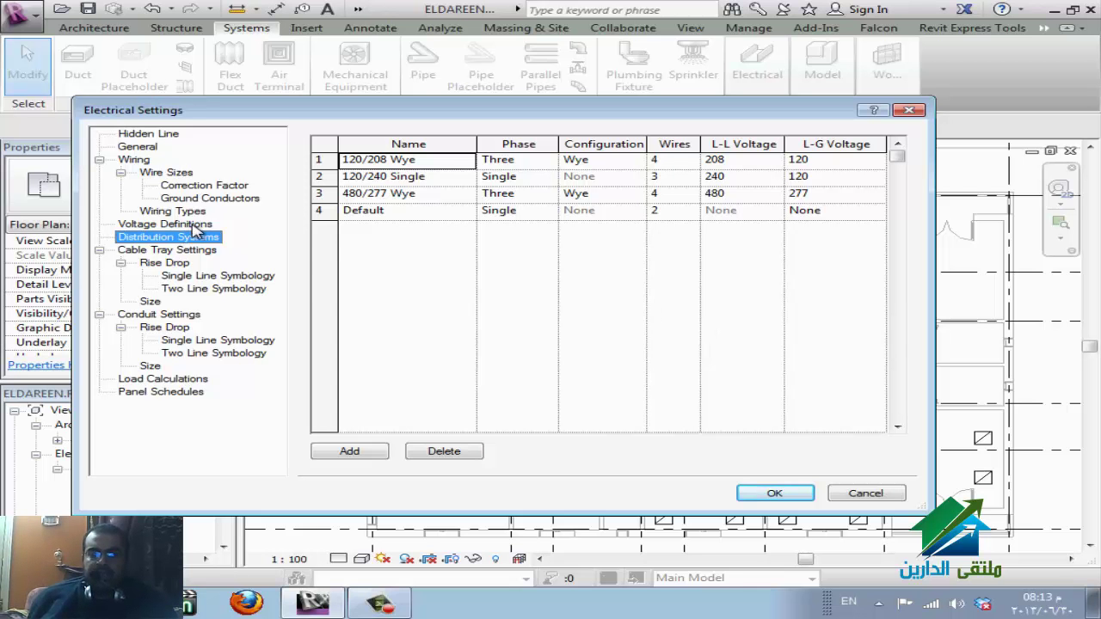
{"action": "left_click", "coordinate": [163, 224]}
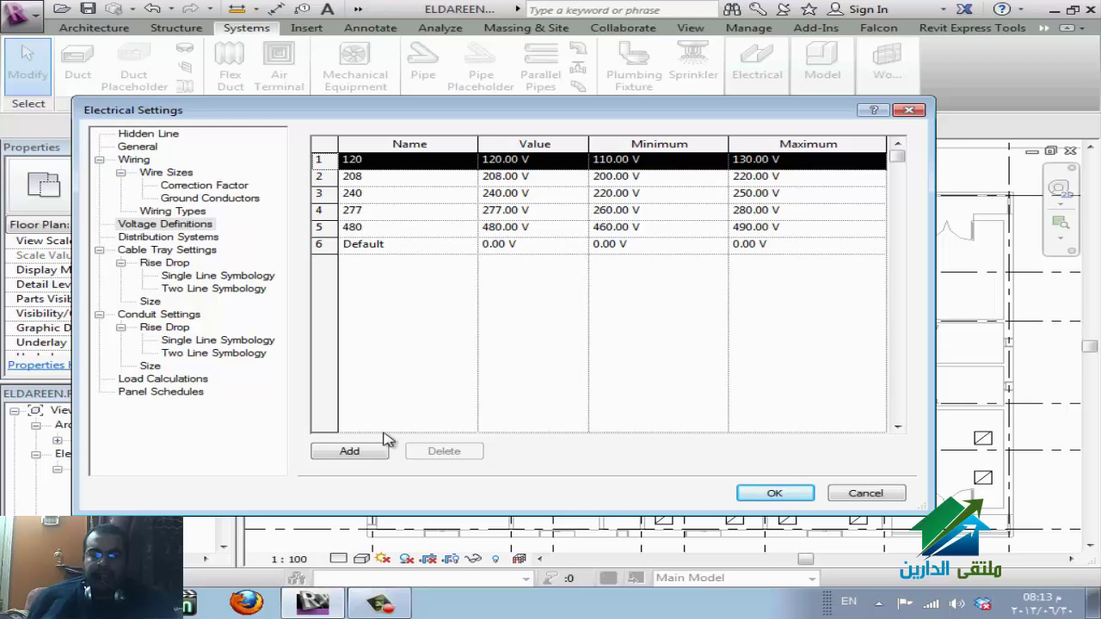
{"action": "left_click", "coordinate": [329, 172]}
- Delete the 120/208 Wye distribution system and close Electrical Settings
{"action": "left_click", "coordinate": [197, 241]}
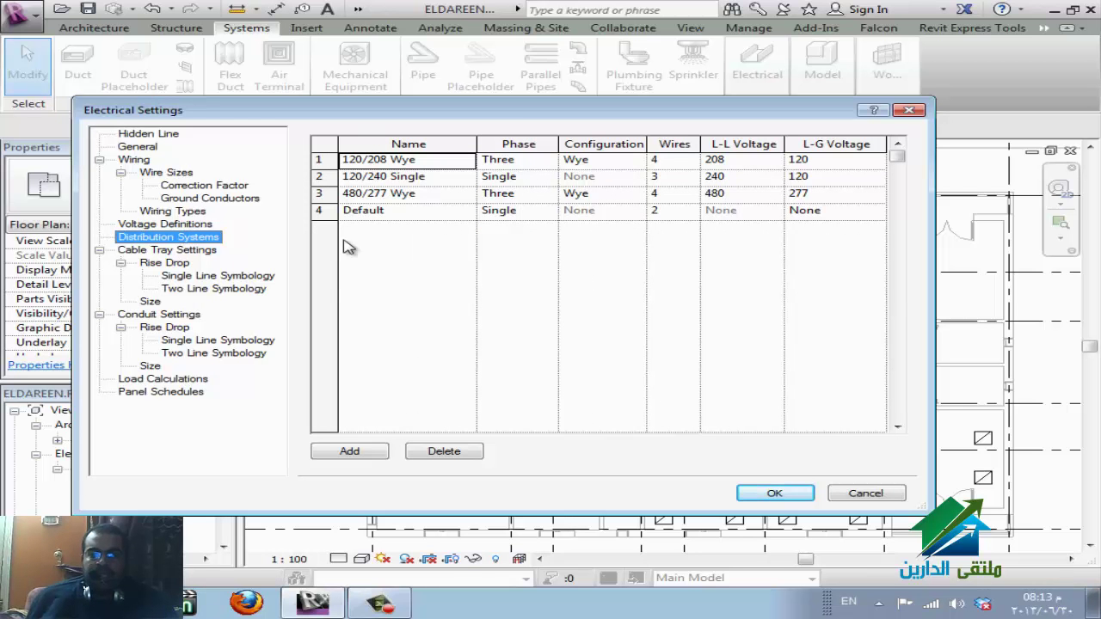
{"action": "left_click", "coordinate": [324, 163]}
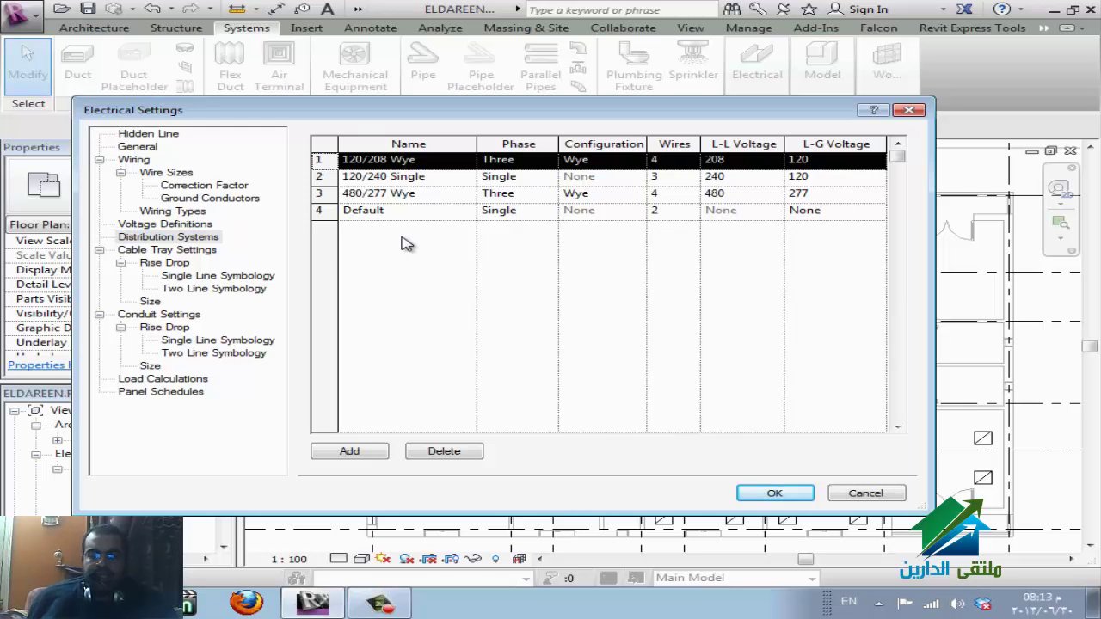
{"action": "left_click", "coordinate": [449, 454]}
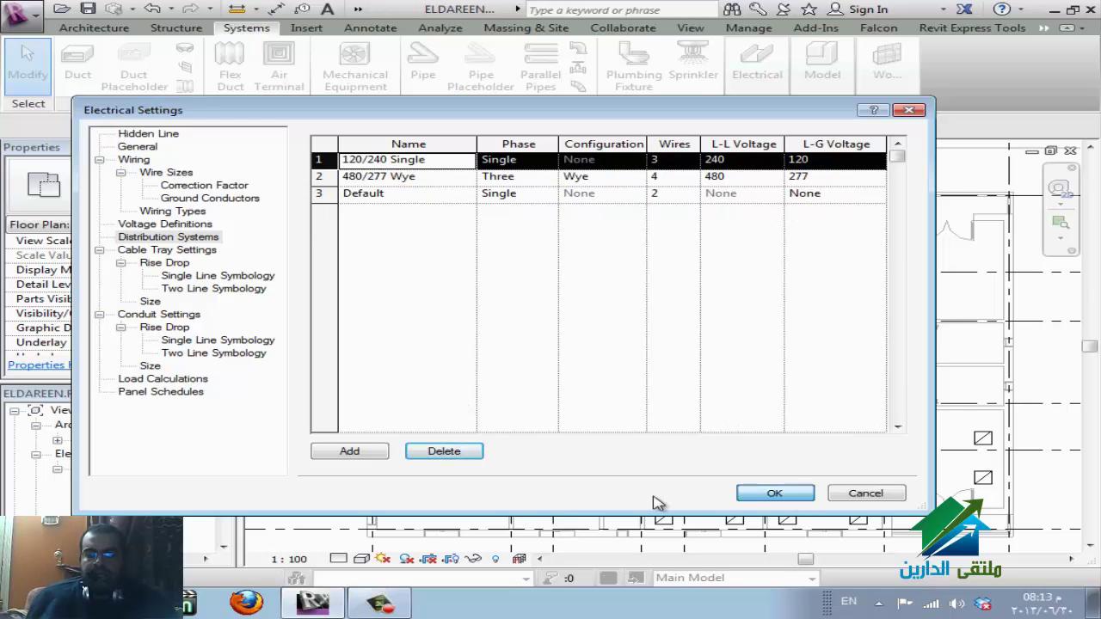
{"action": "key", "text": "Return"}
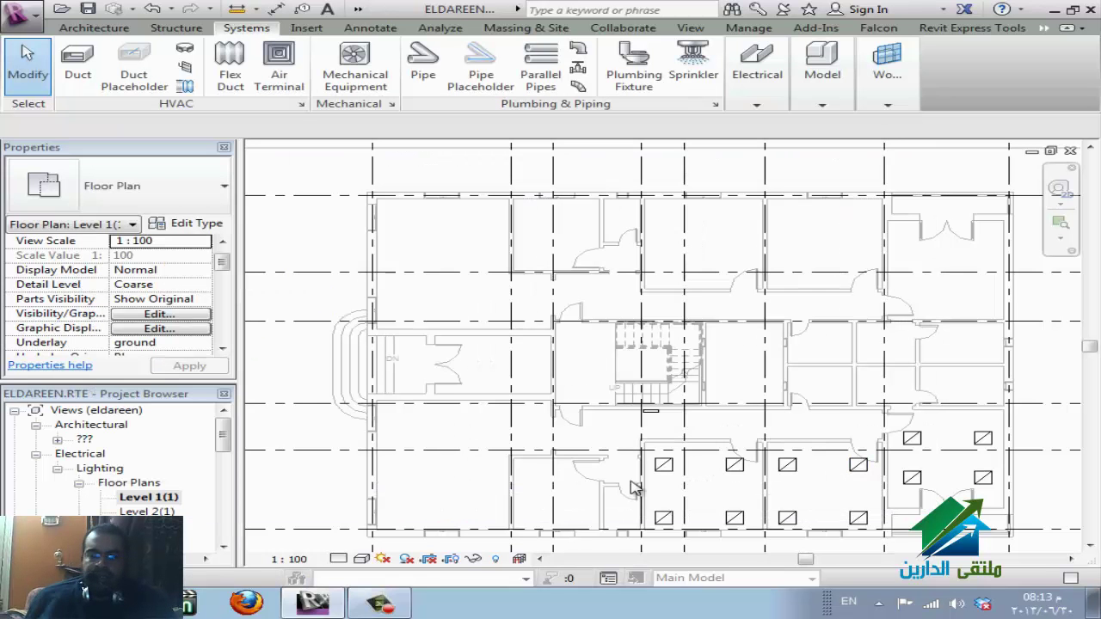
- Connect a lower-middle recessed fixture's circuit to the 400 A lighting panel
{"action": "left_click", "coordinate": [860, 519]}
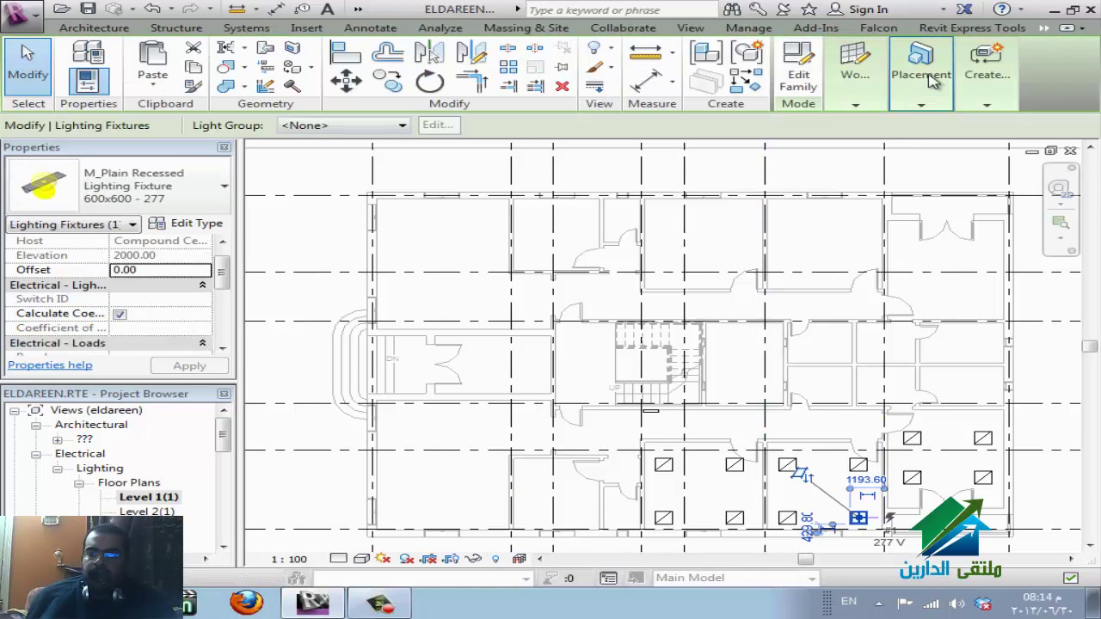
{"action": "left_click", "coordinate": [1044, 28]}
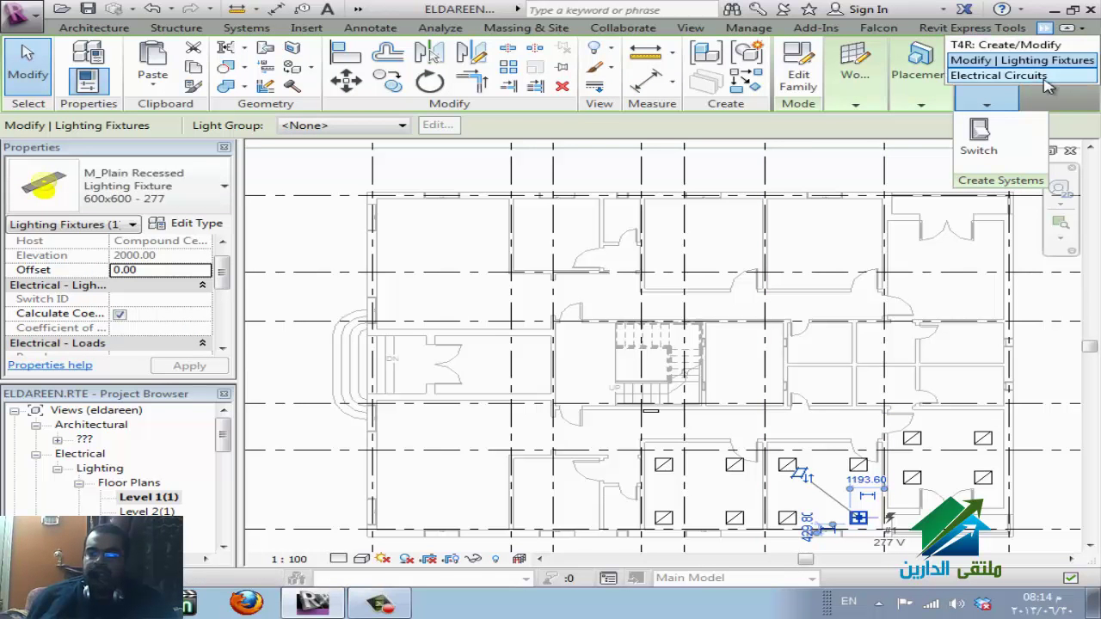
{"action": "left_click", "coordinate": [998, 75]}
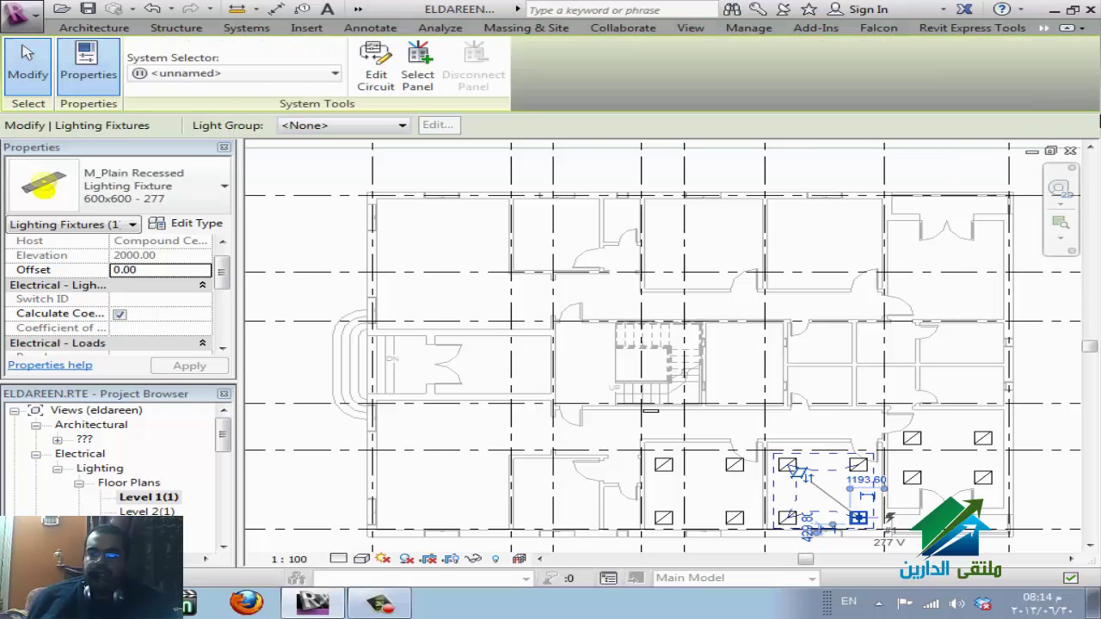
{"action": "left_click", "coordinate": [418, 65]}
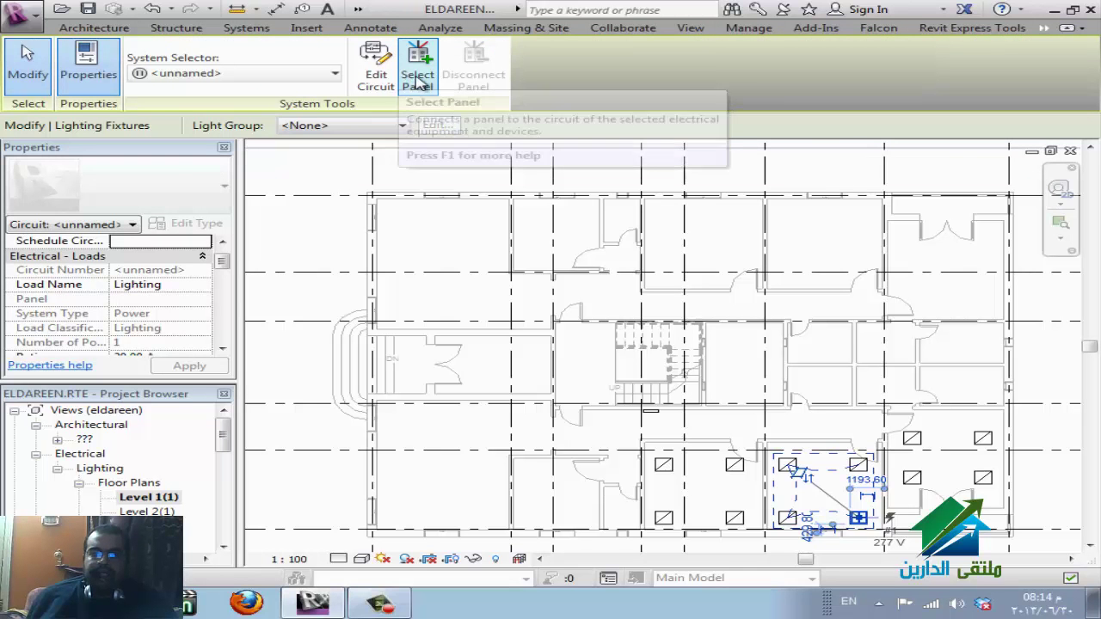
{"action": "left_click", "coordinate": [656, 412]}
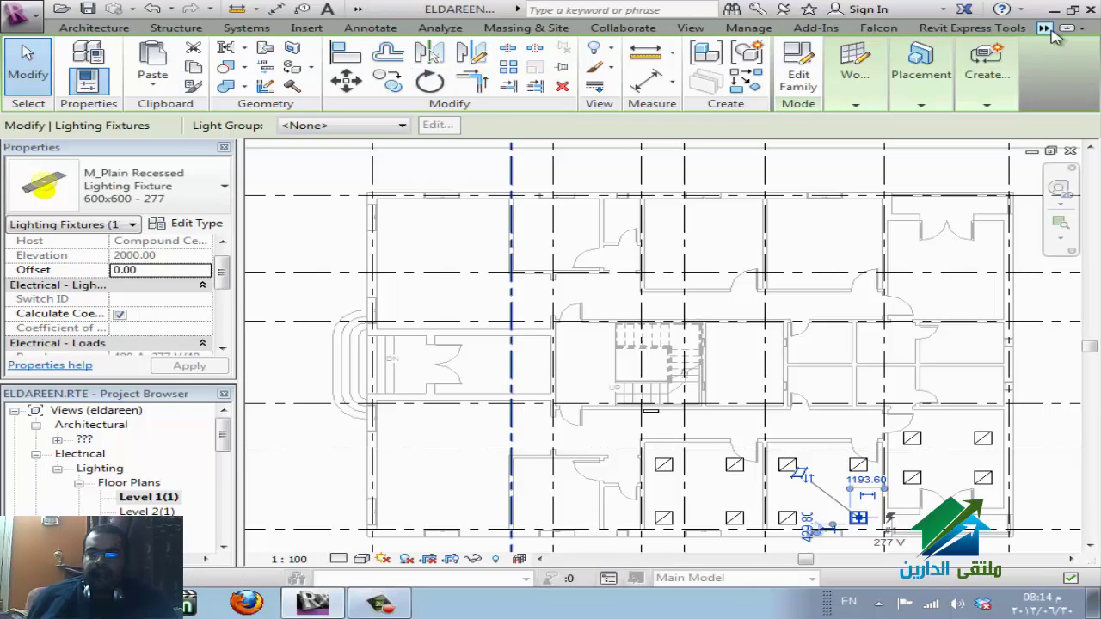
- Edit circuit 1 to include the other fixtures and finish editing
{"action": "left_click", "coordinate": [1045, 28]}
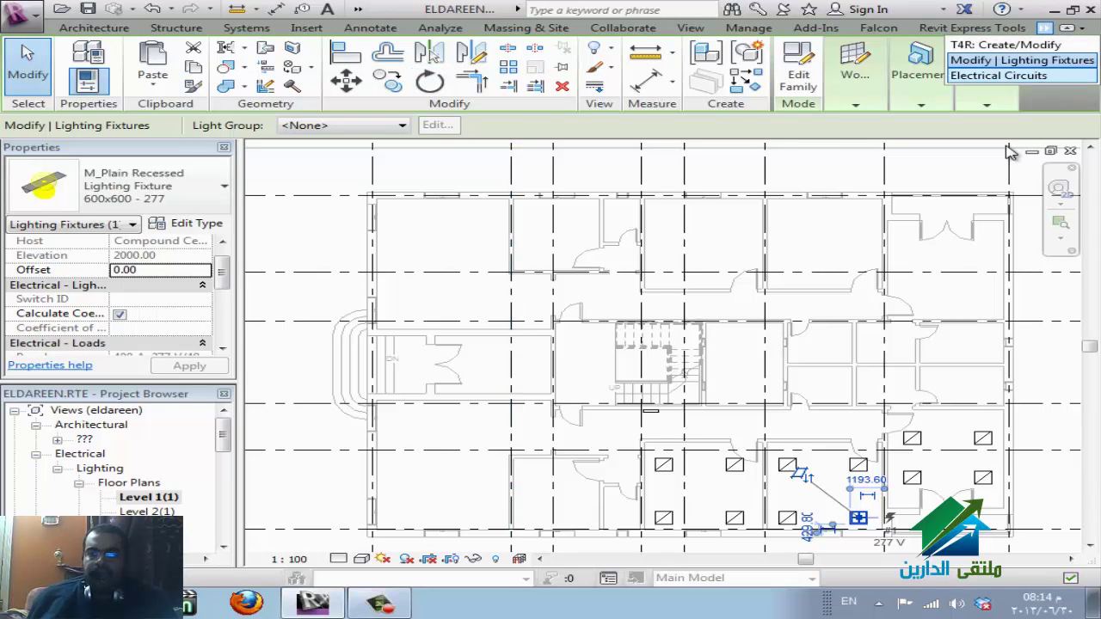
{"action": "left_click", "coordinate": [998, 75]}
{"action": "left_click", "coordinate": [376, 69]}
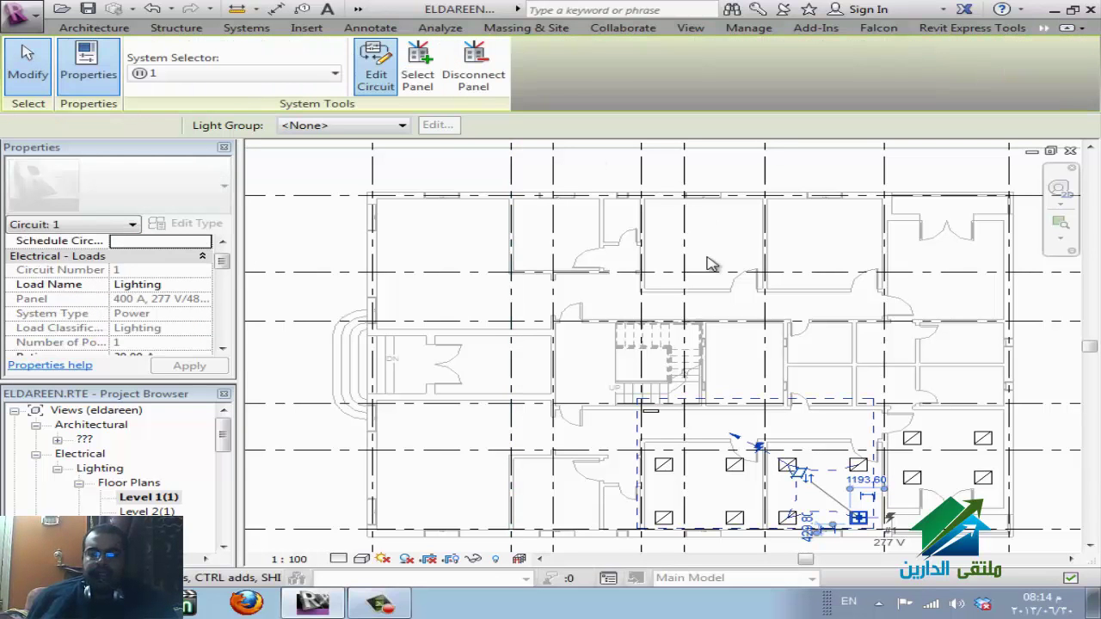
{"action": "scroll", "coordinate": [891, 558], "scroll_direction": "up", "scroll_amount": 3}
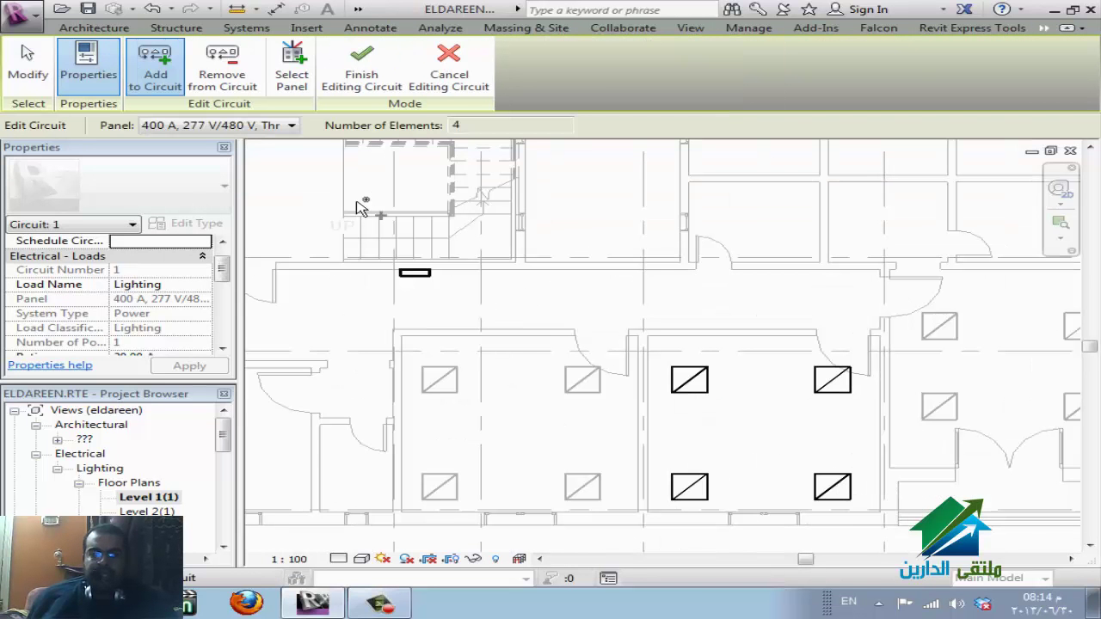
{"action": "left_click", "coordinate": [361, 68]}
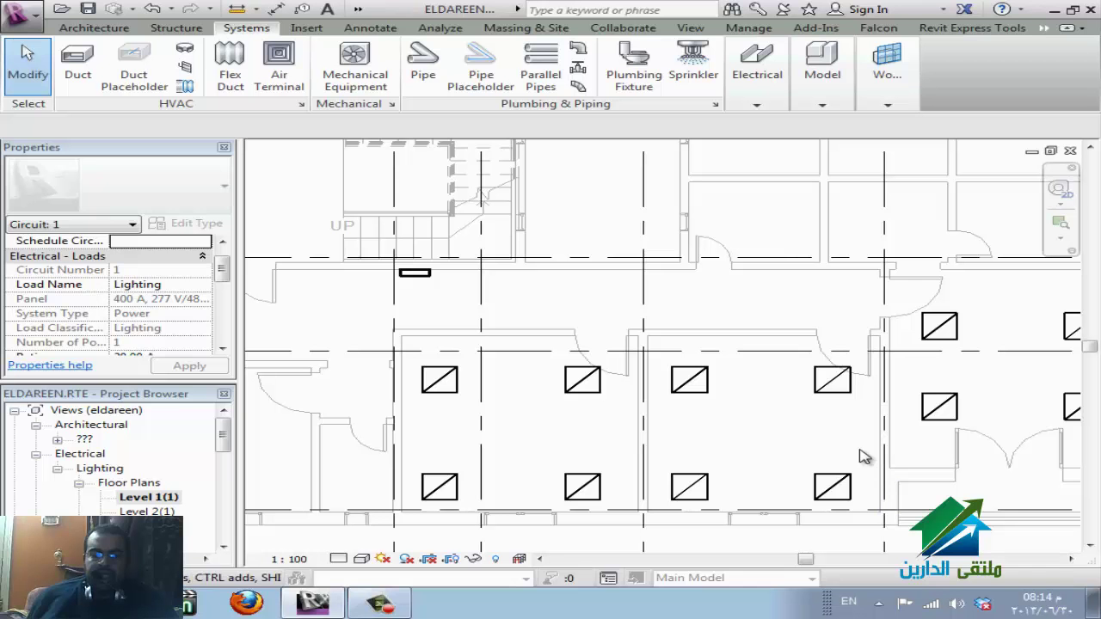
- Convert circuit 1 into arc wires and select all the newly drawn wires
{"action": "key", "text": "Tab"}
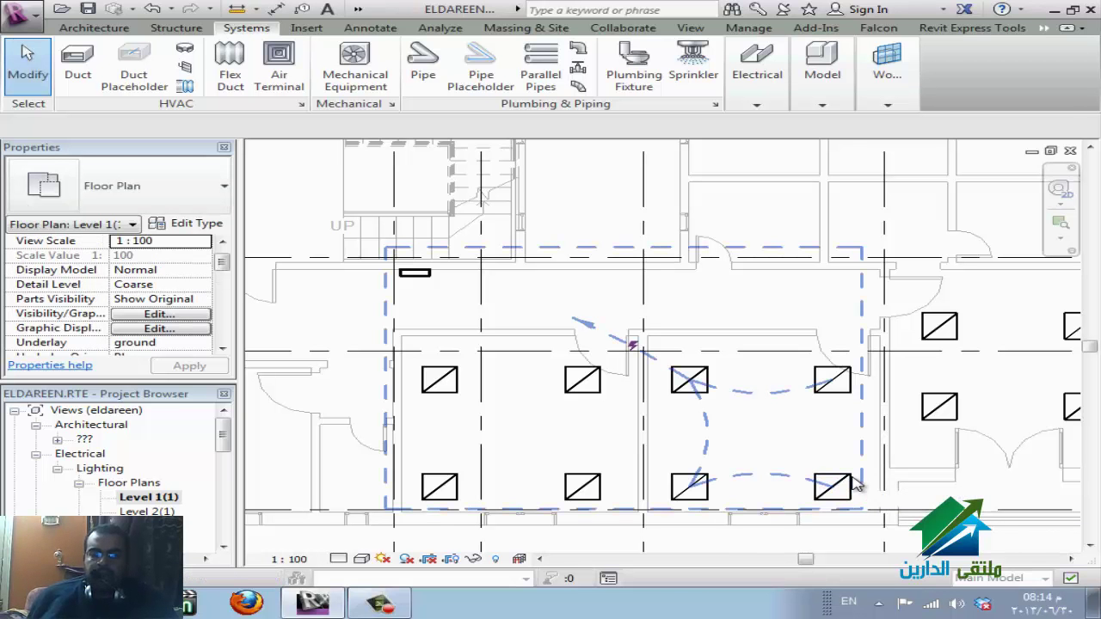
{"action": "left_click", "coordinate": [856, 486]}
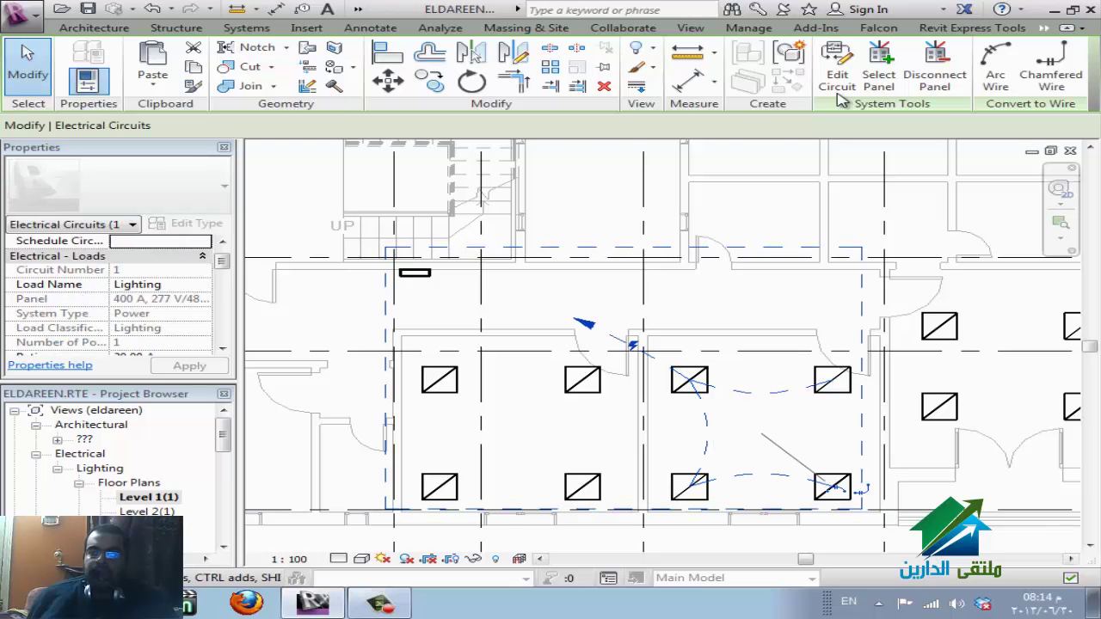
{"action": "left_click", "coordinate": [997, 73]}
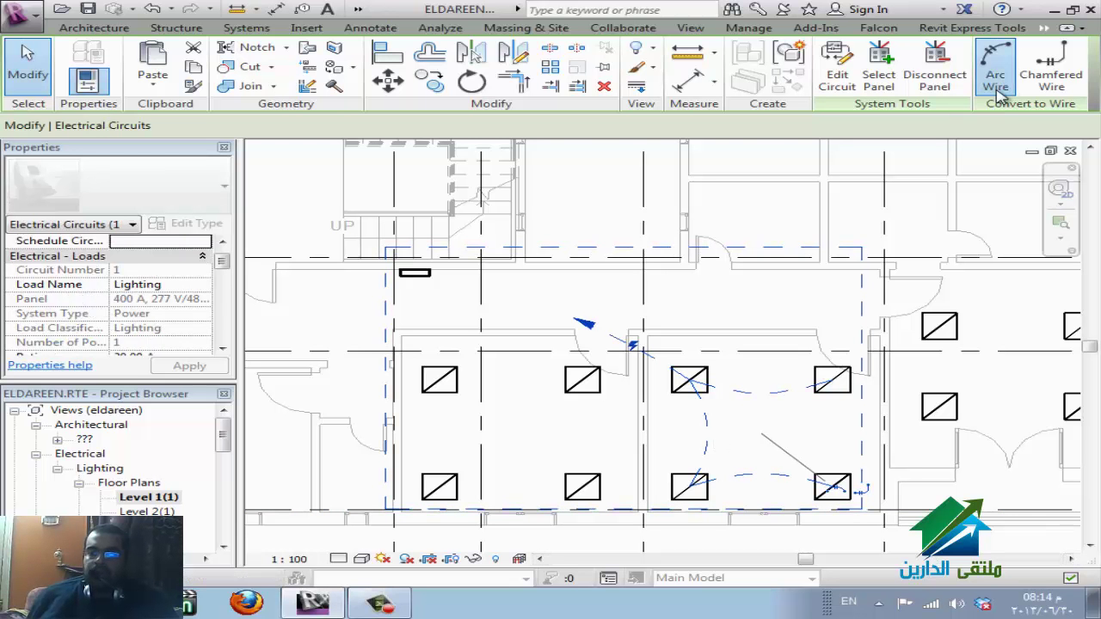
{"action": "left_click", "coordinate": [850, 446]}
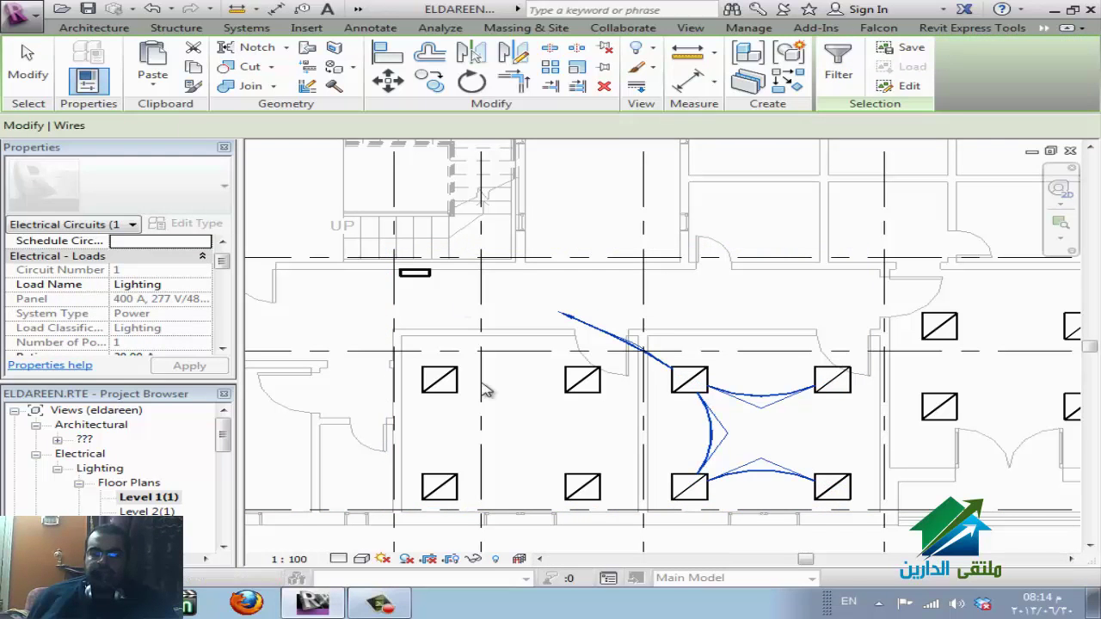
{"action": "middle_click_drag", "start_coordinate": [650, 380], "coordinate": [792, 335]}
- Create a power circuit from a fixture in the left room and add its other fixtures
{"action": "left_click", "coordinate": [663, 388]}
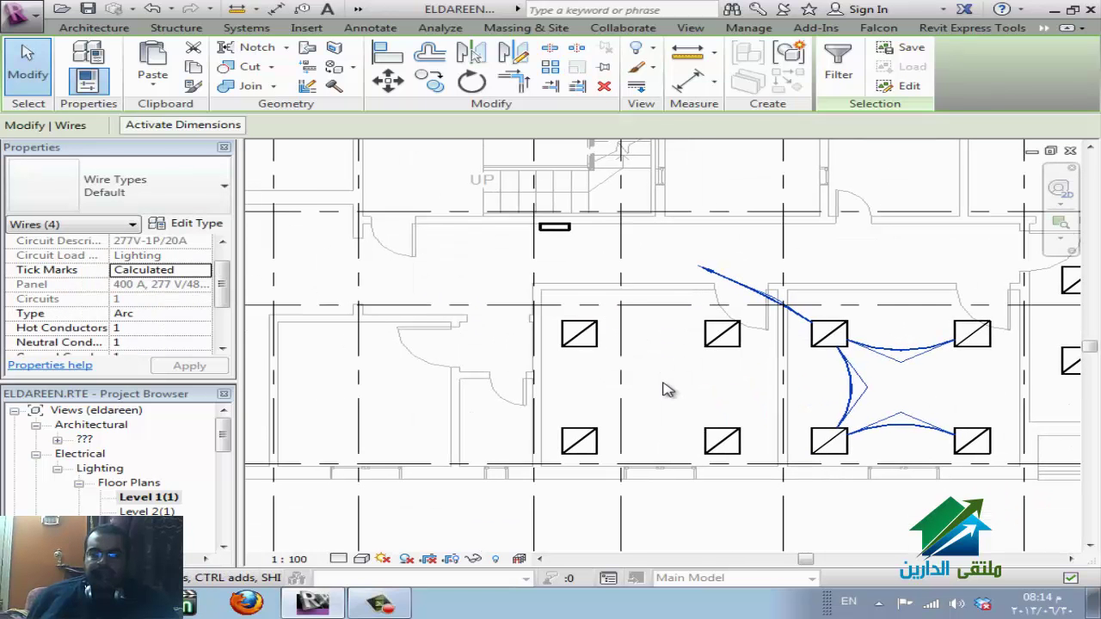
{"action": "left_click", "coordinate": [733, 440]}
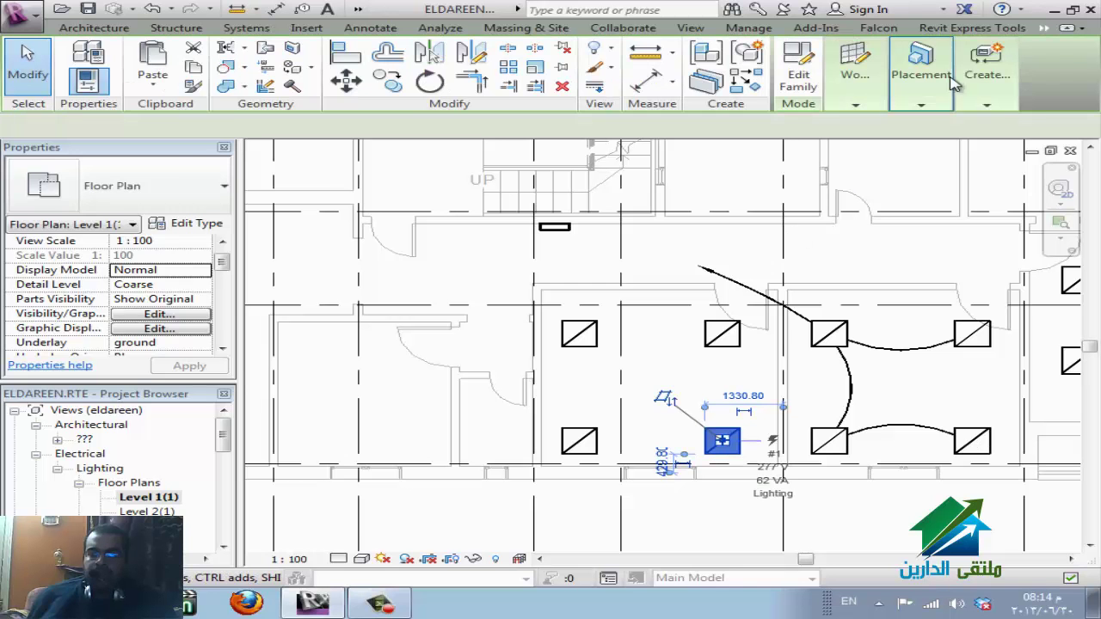
{"action": "left_click", "coordinate": [978, 74]}
{"action": "left_click", "coordinate": [978, 142]}
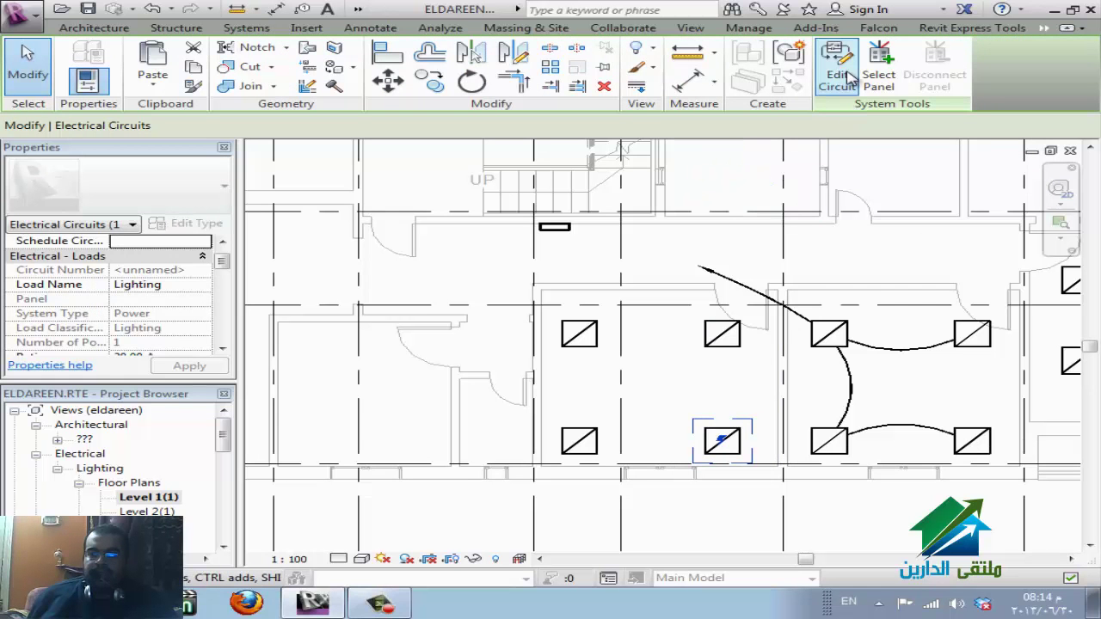
{"action": "left_click", "coordinate": [848, 78]}
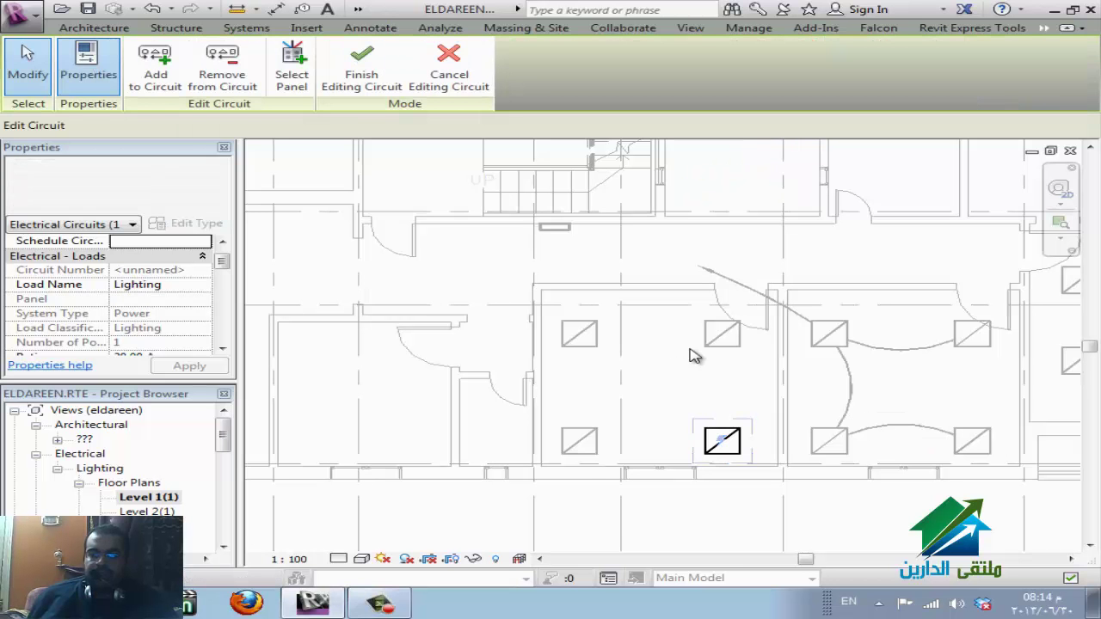
{"action": "left_click", "coordinate": [174, 86]}
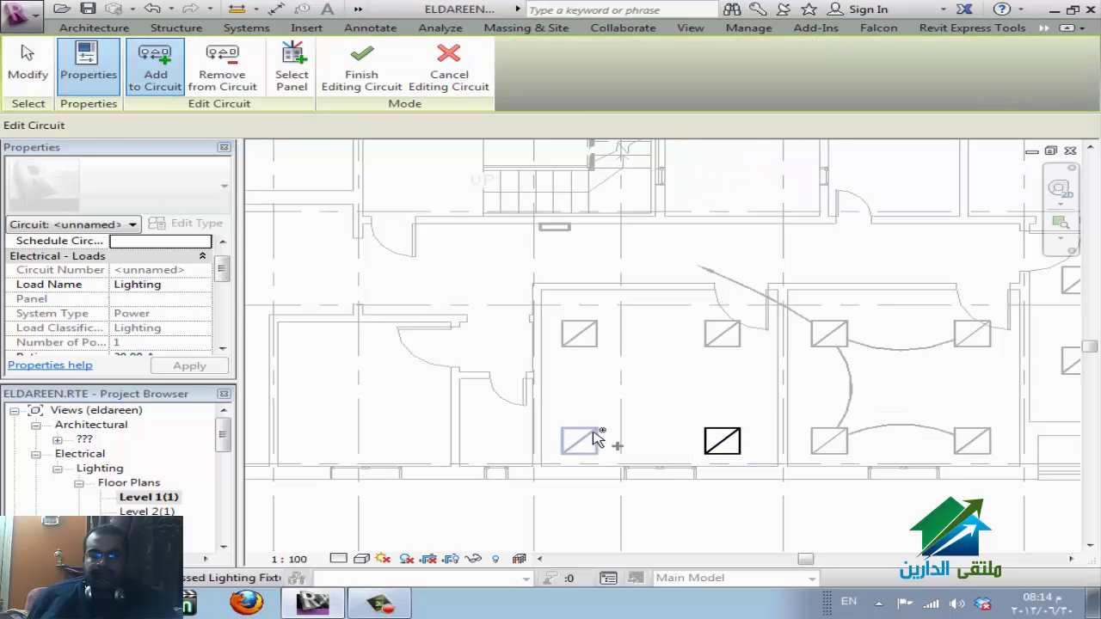
{"action": "left_click", "coordinate": [598, 439]}
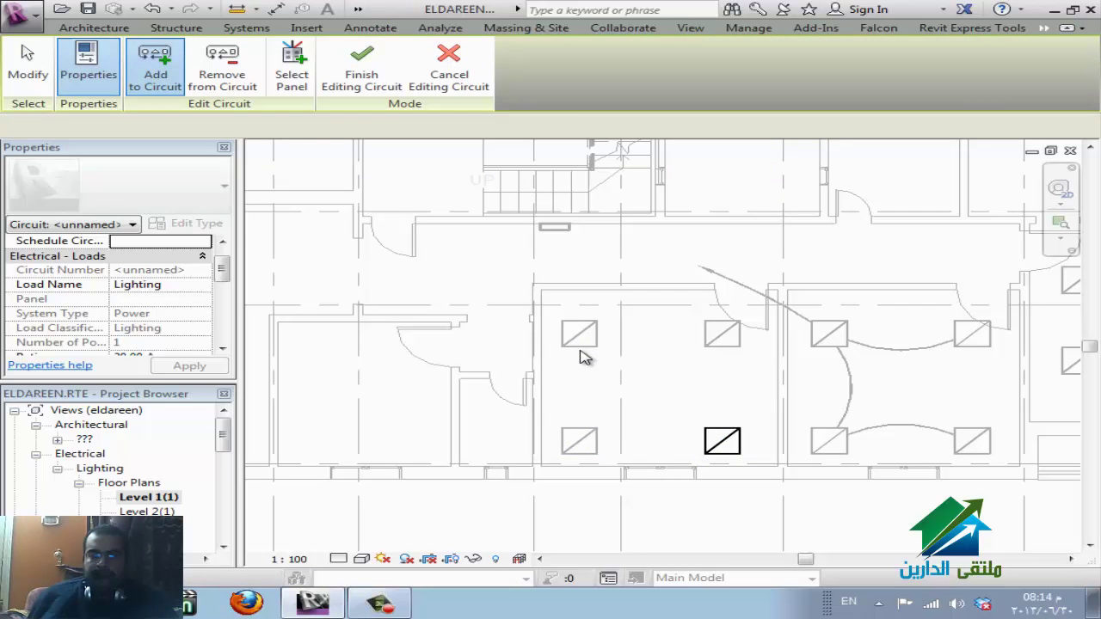
{"action": "left_click", "coordinate": [727, 337]}
{"action": "left_click", "coordinate": [361, 69]}
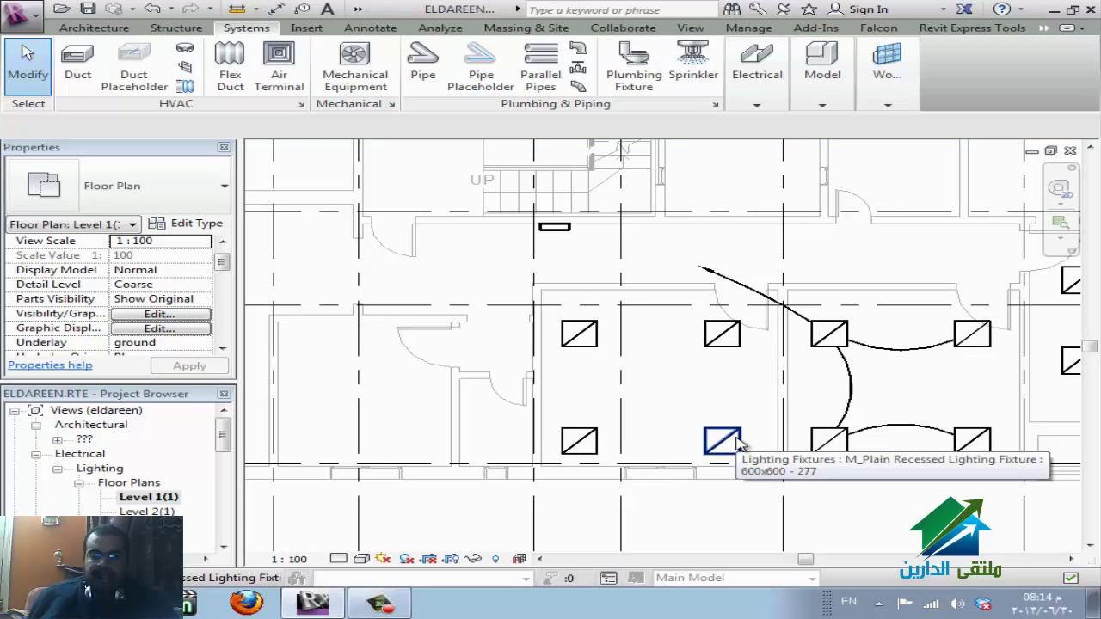
- Select the whole new circuit to check it, then reselect one of its fixtures
{"action": "key", "text": "Tab"}
{"action": "left_click", "coordinate": [737, 443]}
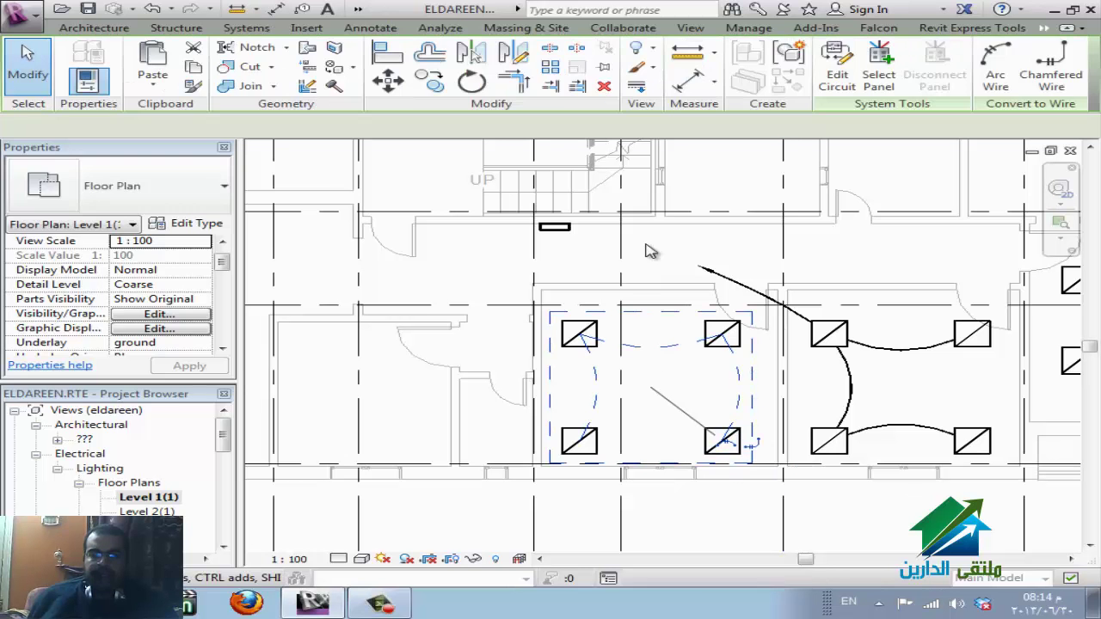
{"action": "left_click", "coordinate": [651, 250]}
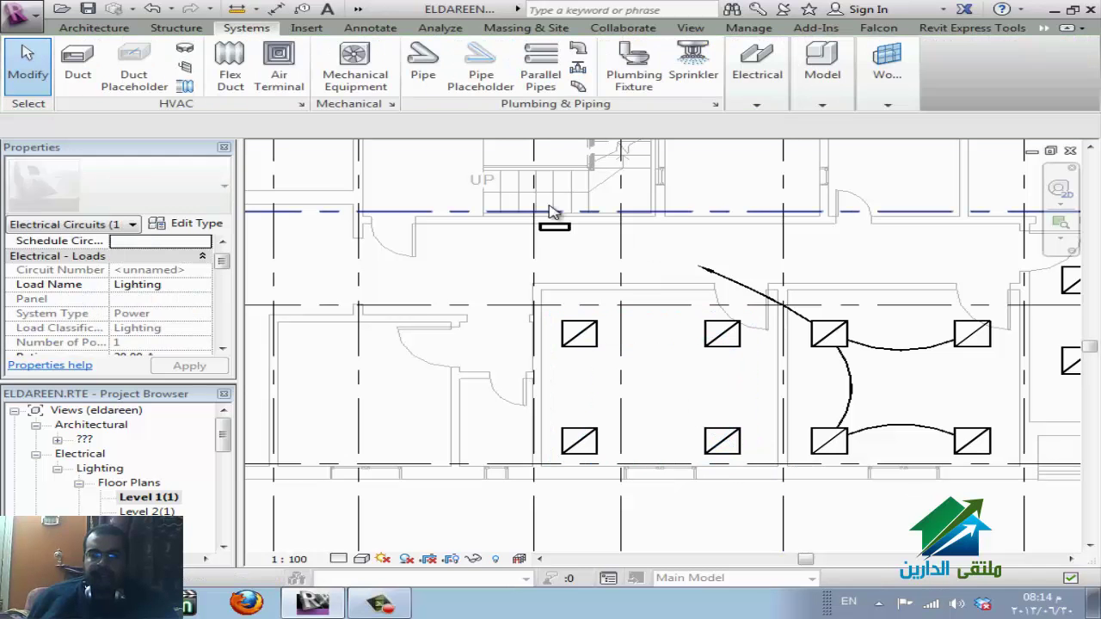
{"action": "left_click", "coordinate": [660, 387]}
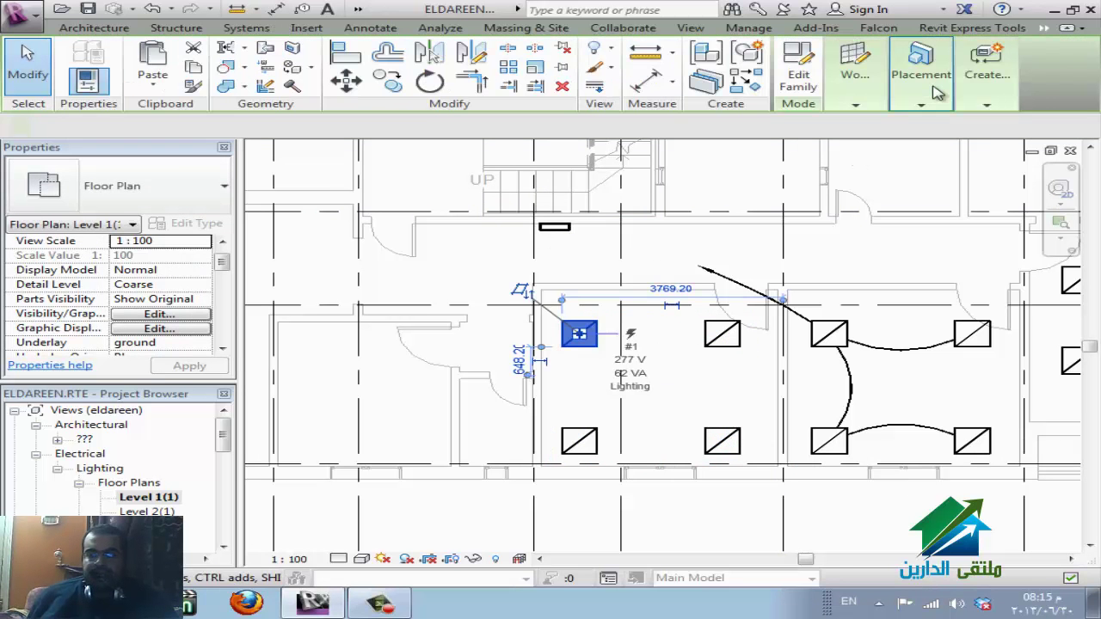
- Feed the second room's circuit from the 400 A lighting panel
{"action": "left_click", "coordinate": [987, 74]}
{"action": "left_click", "coordinate": [1045, 28]}
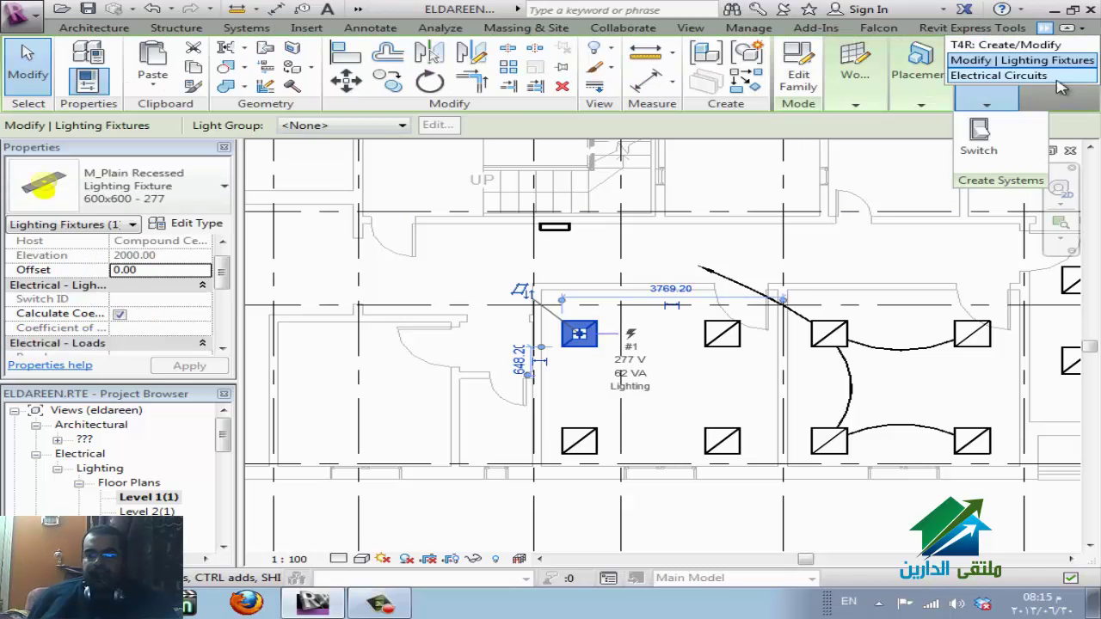
{"action": "left_click", "coordinate": [1032, 76]}
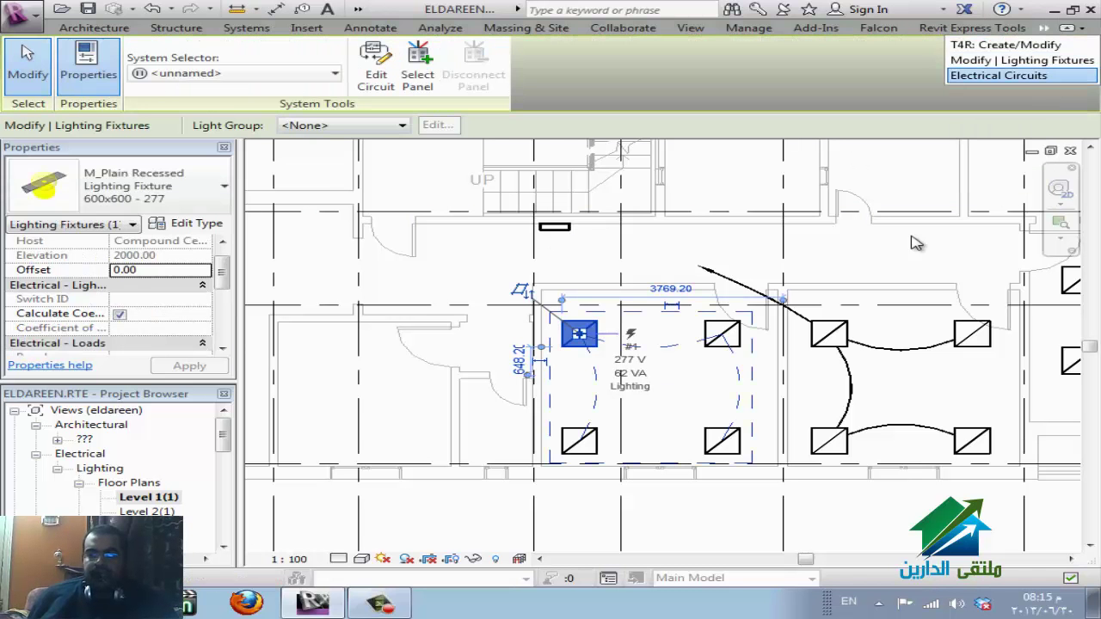
{"action": "left_click", "coordinate": [417, 84]}
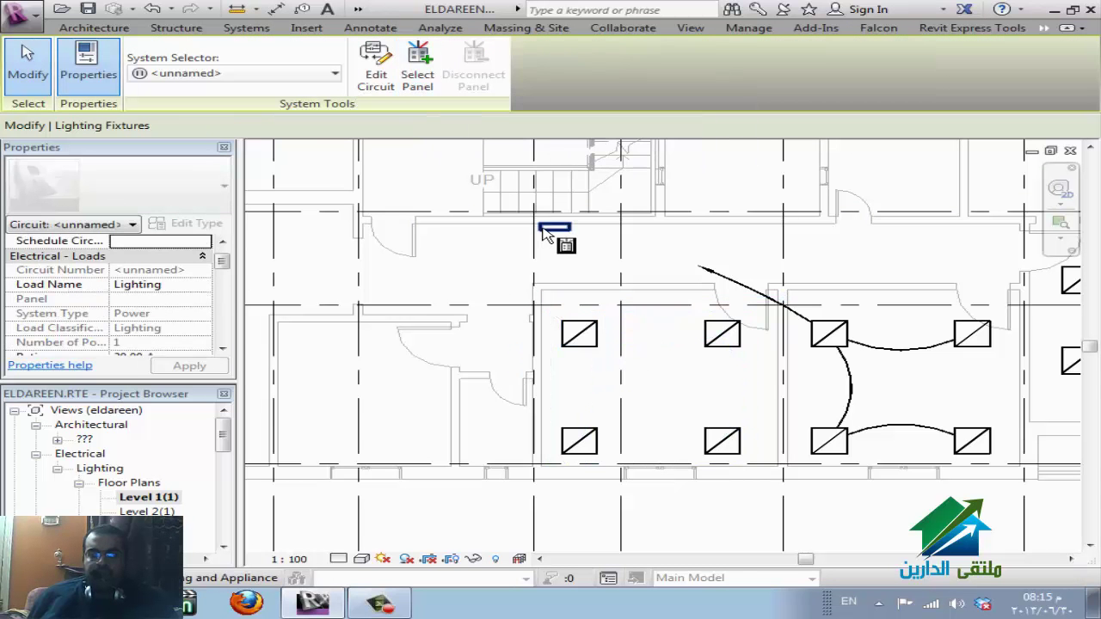
{"action": "left_click", "coordinate": [544, 230]}
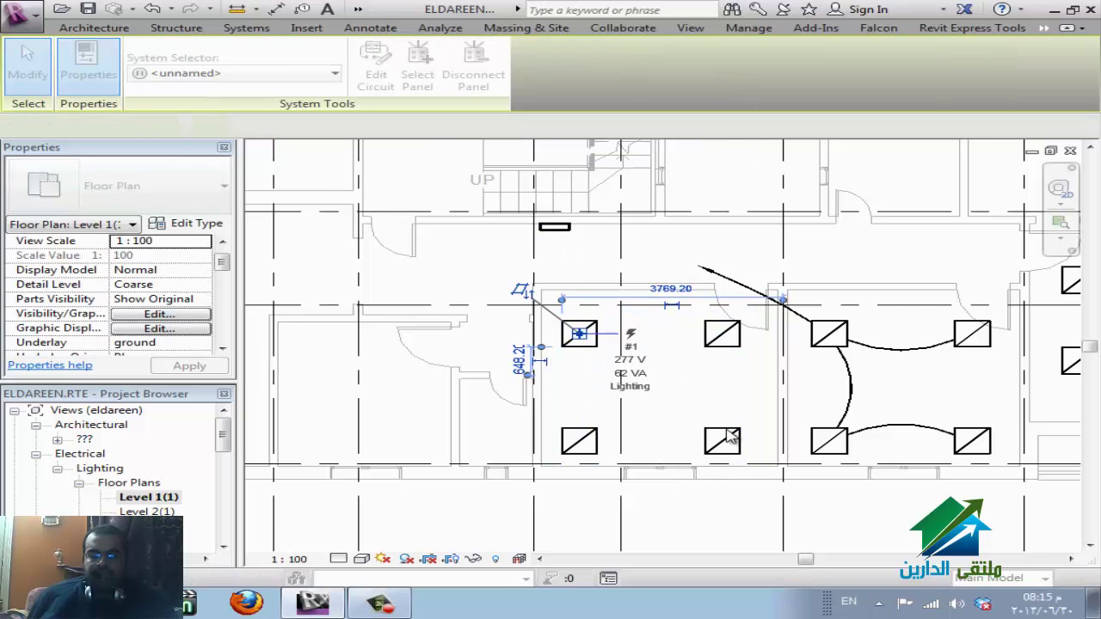
{"action": "key", "text": "Escape"}
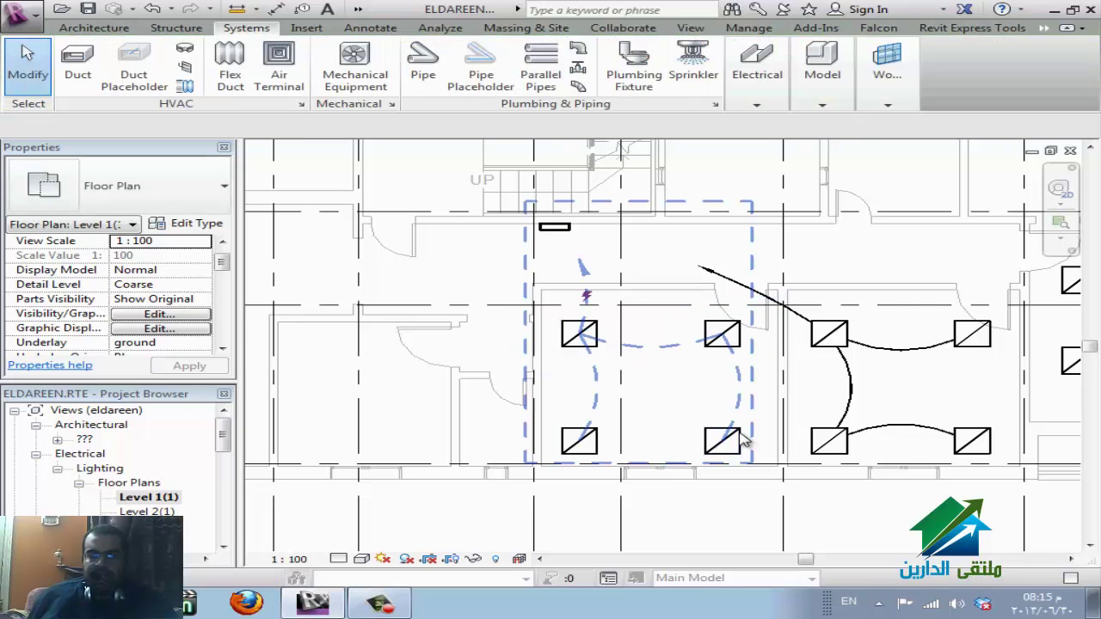
- Generate arc wiring for circuit 2 and clear the selection
{"action": "left_click", "coordinate": [745, 440]}
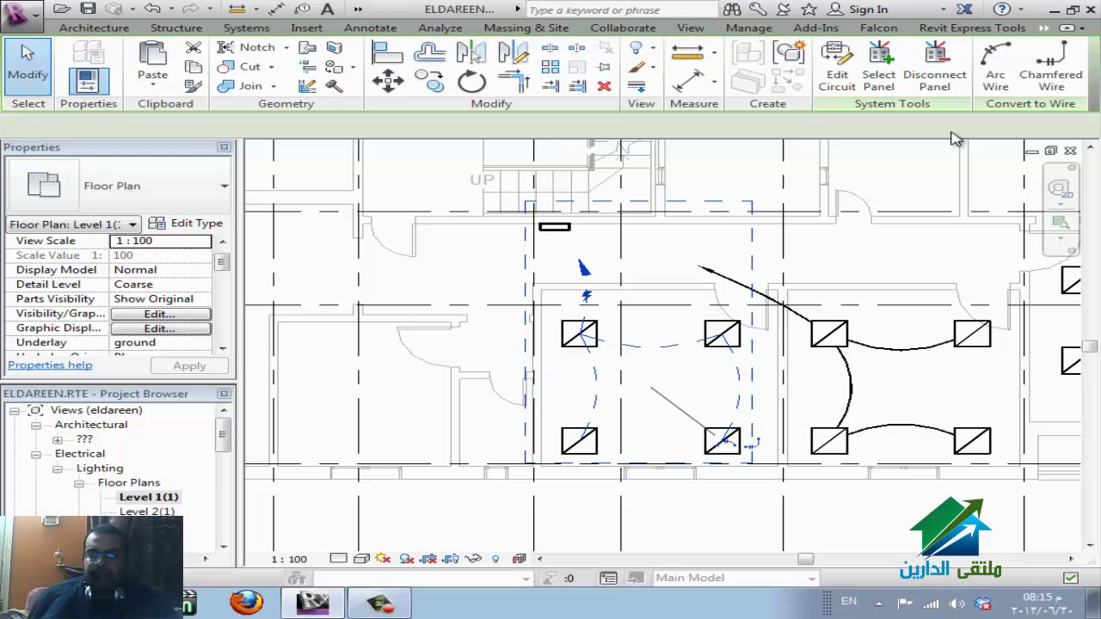
{"action": "left_click", "coordinate": [996, 67]}
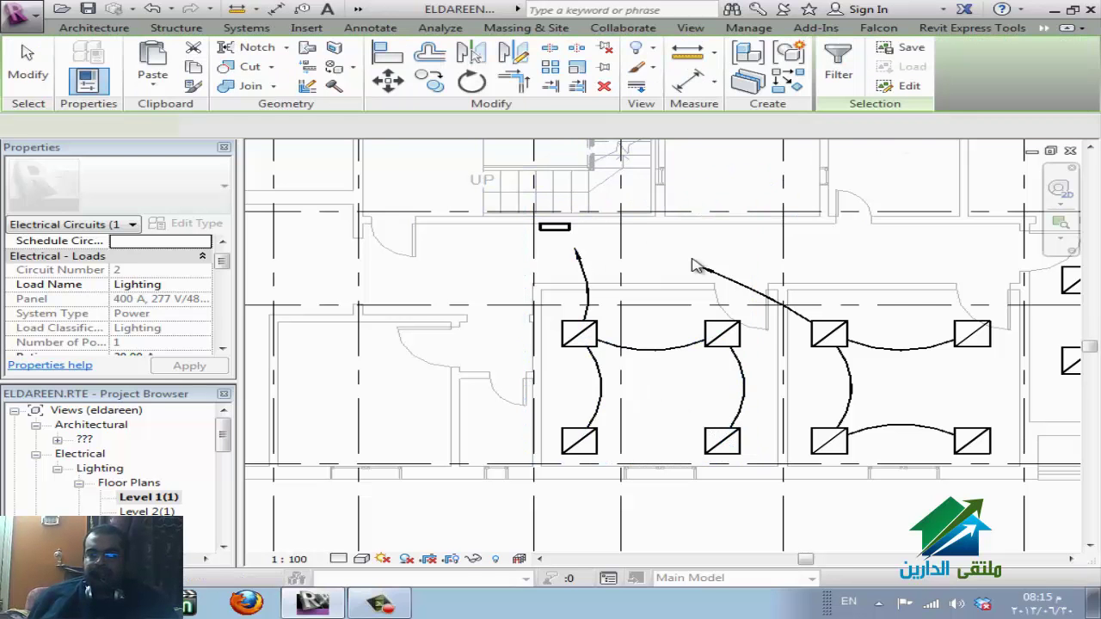
{"action": "key", "text": "Escape"}
- Pan over the wired rooms and turn on the System Browser
{"action": "scroll", "coordinate": [445, 364], "scroll_direction": "down", "scroll_amount": 2}
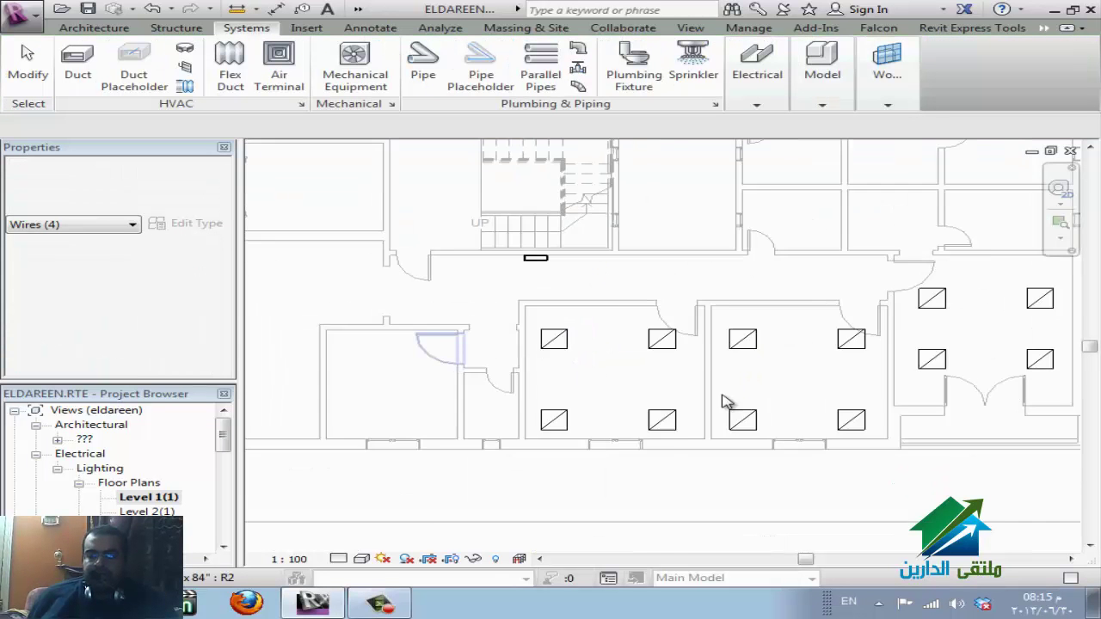
{"action": "scroll", "coordinate": [801, 390], "scroll_direction": "up", "scroll_amount": 2}
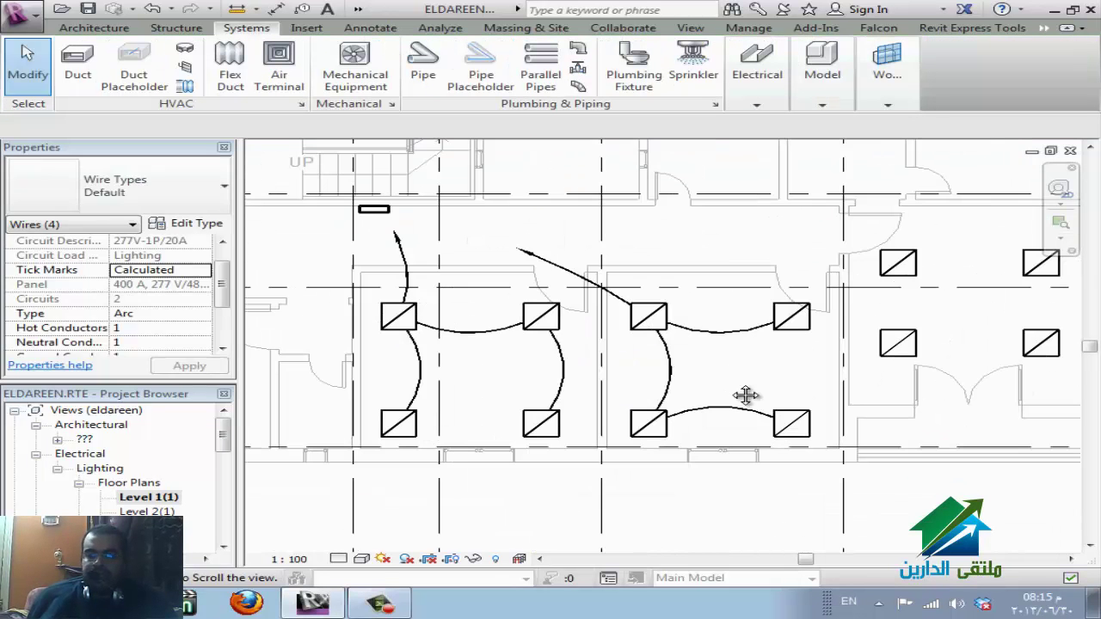
{"action": "middle_click_drag", "start_coordinate": [742, 393], "coordinate": [530, 417]}
{"action": "key", "text": "Escape"}
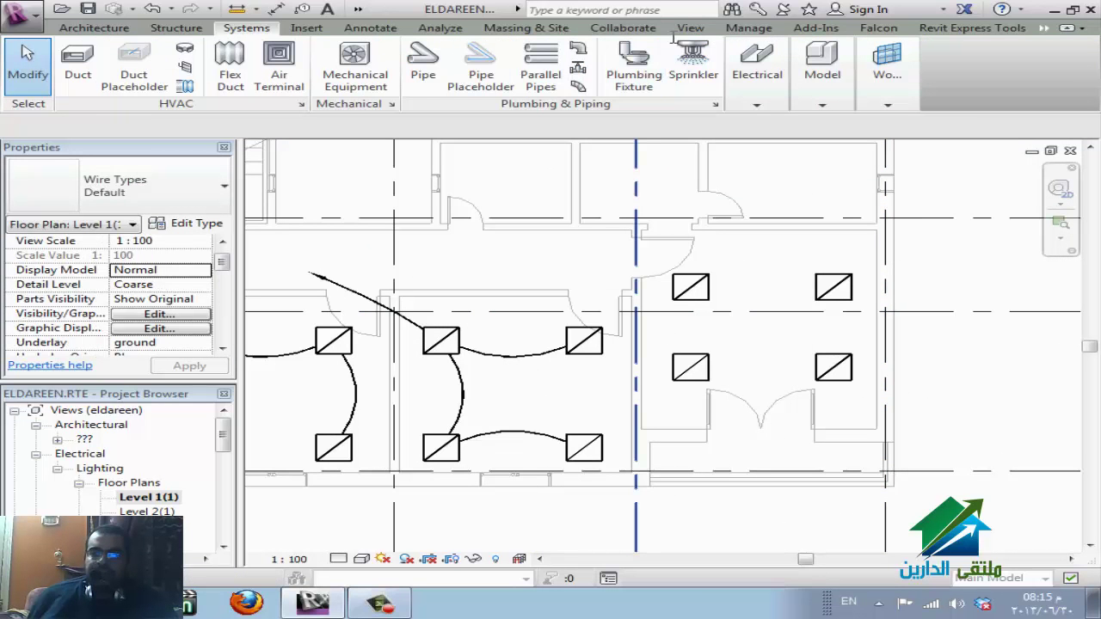
{"action": "left_click", "coordinate": [698, 31]}
{"action": "left_click", "coordinate": [1071, 79]}
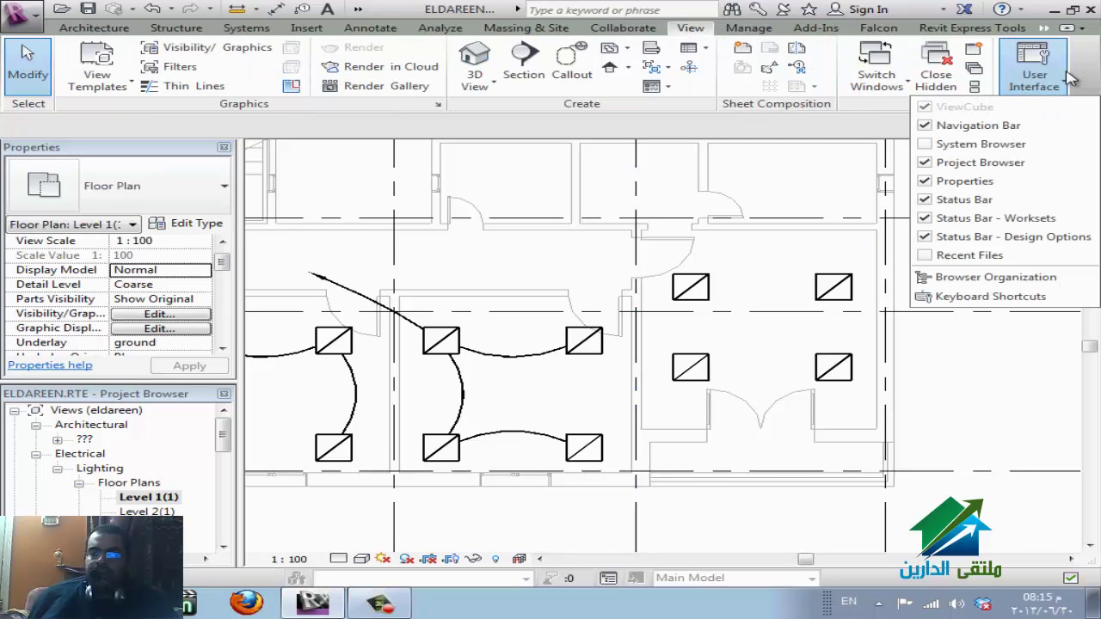
{"action": "left_click", "coordinate": [935, 151]}
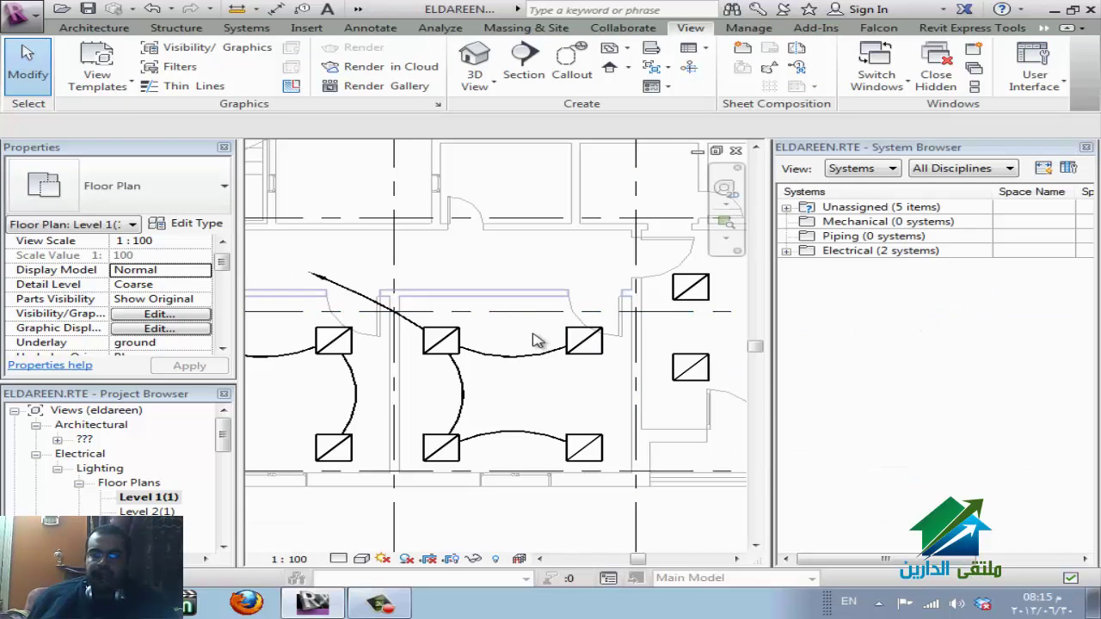
- Expand the System Browser to show circuits 1 and 2 and the unassigned recessed fixtures
{"action": "left_click", "coordinate": [785, 252]}
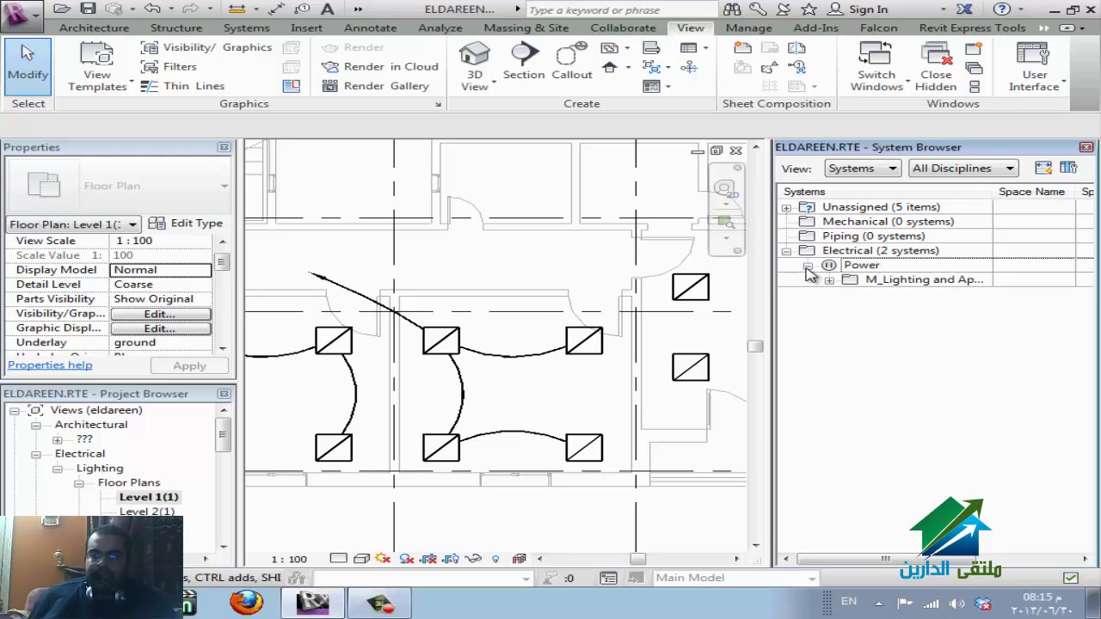
{"action": "left_click", "coordinate": [829, 280]}
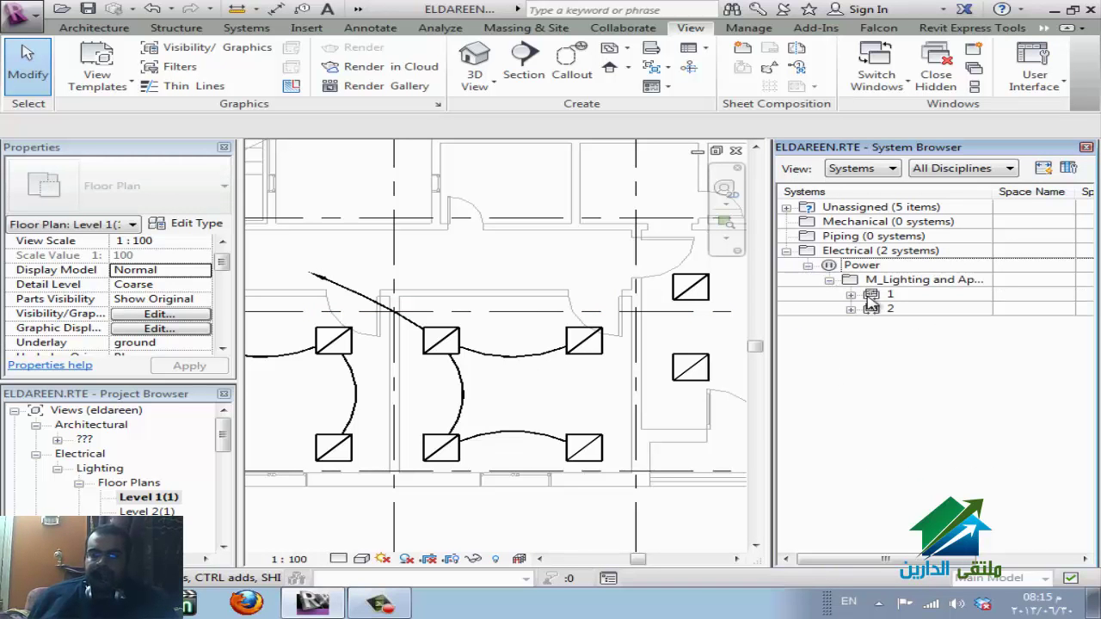
{"action": "double_click", "coordinate": [876, 296]}
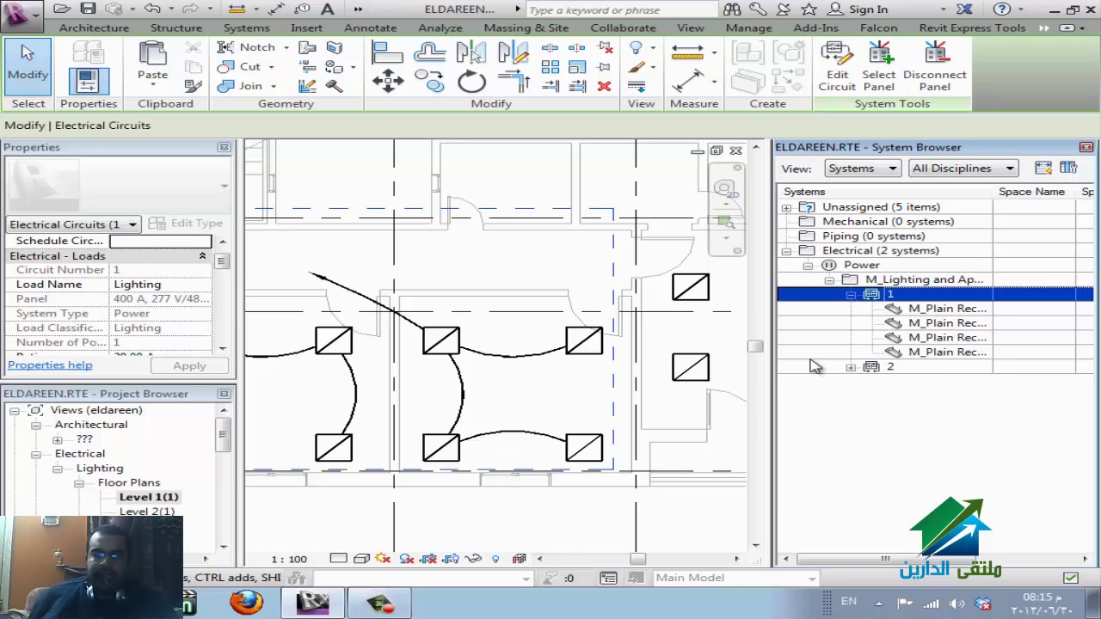
{"action": "left_click", "coordinate": [881, 368]}
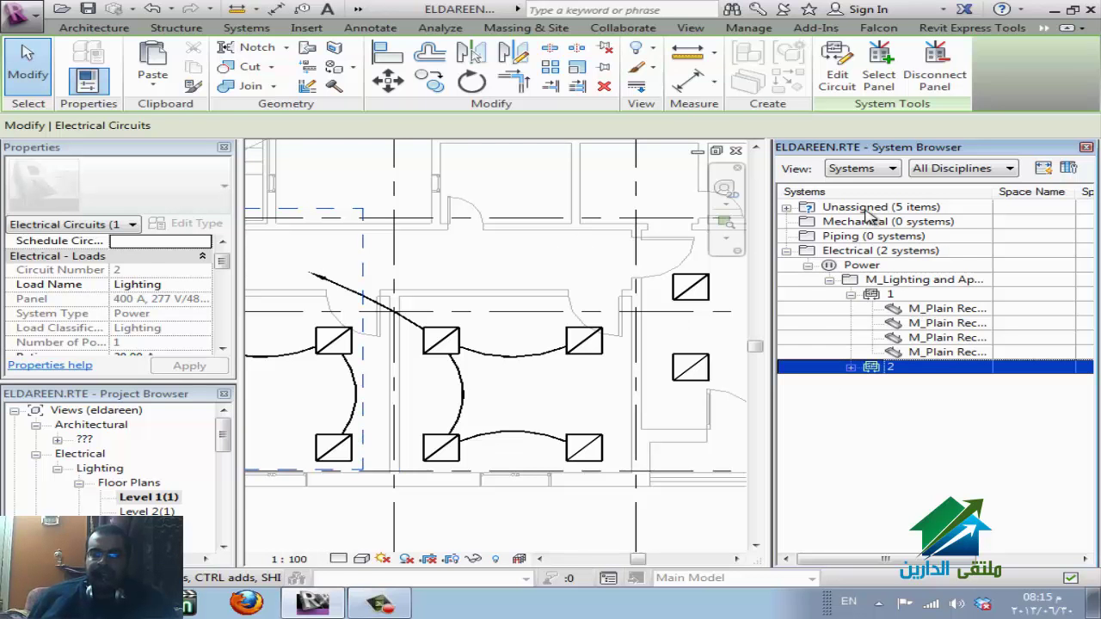
{"action": "left_click", "coordinate": [787, 209]}
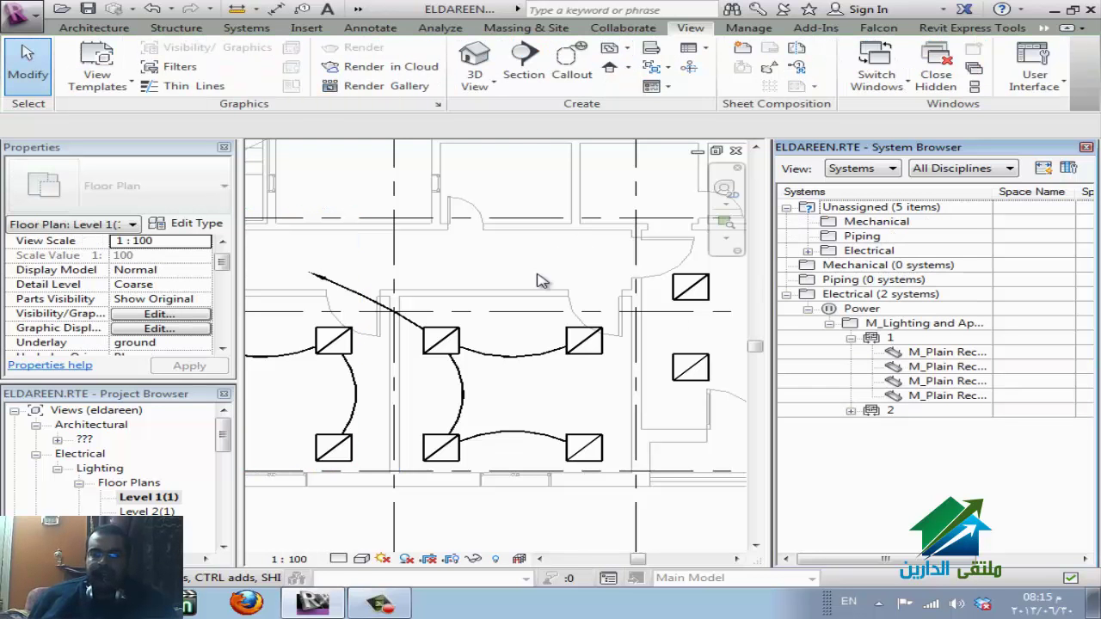
{"action": "left_click", "coordinate": [807, 251]}
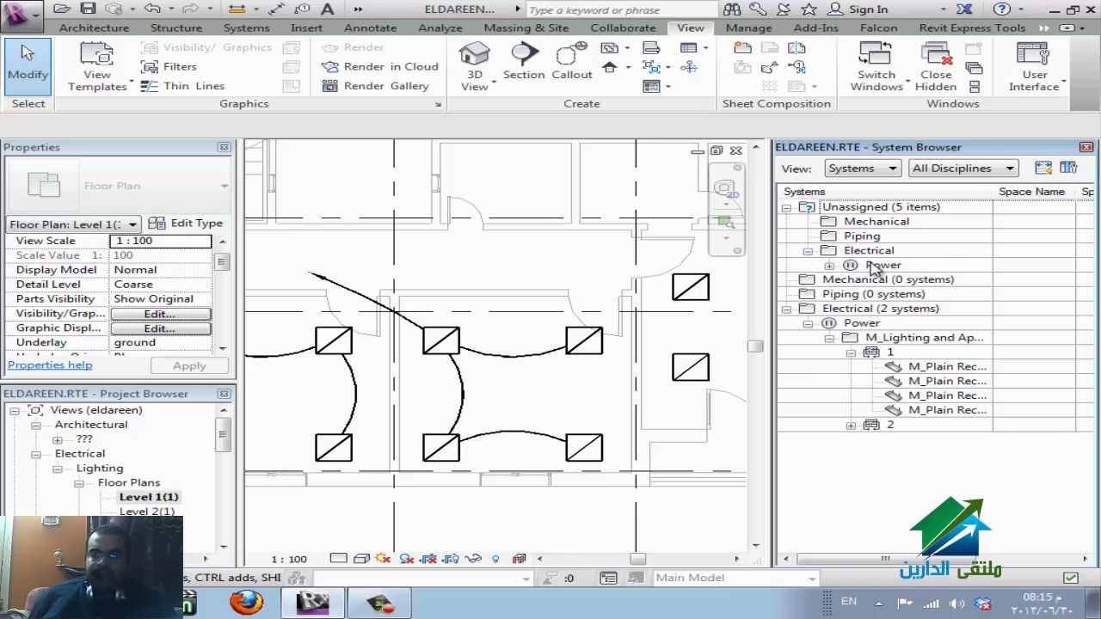
{"action": "left_click", "coordinate": [830, 266]}
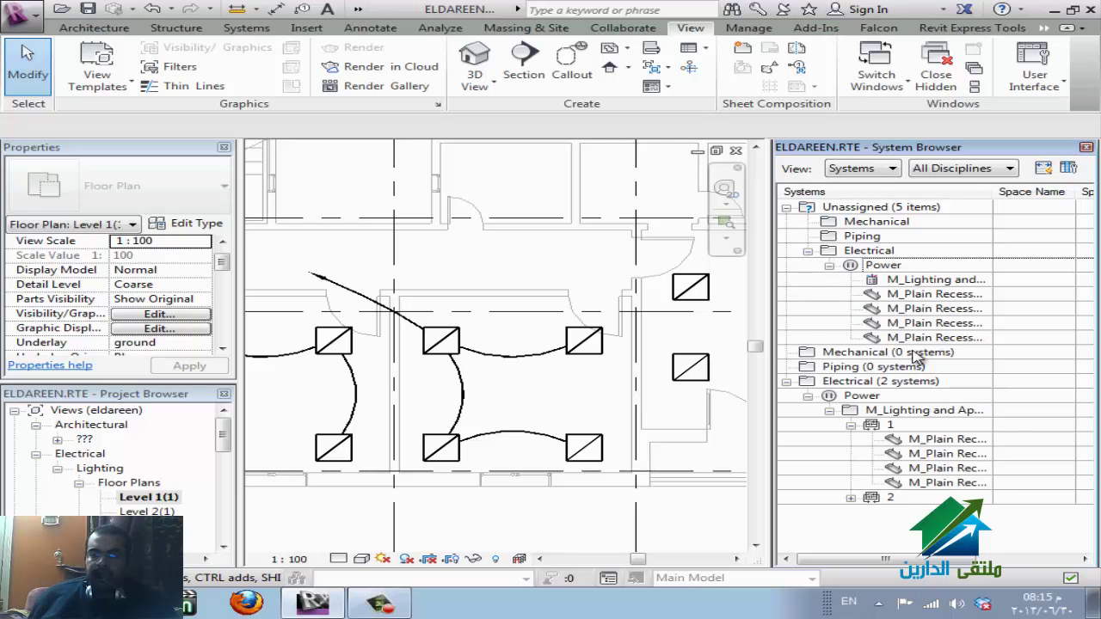
- Create a power circuit from an uncircuited fixture near grid line 8 and add the others
{"action": "scroll", "coordinate": [504, 346], "scroll_direction": "down", "scroll_amount": 2}
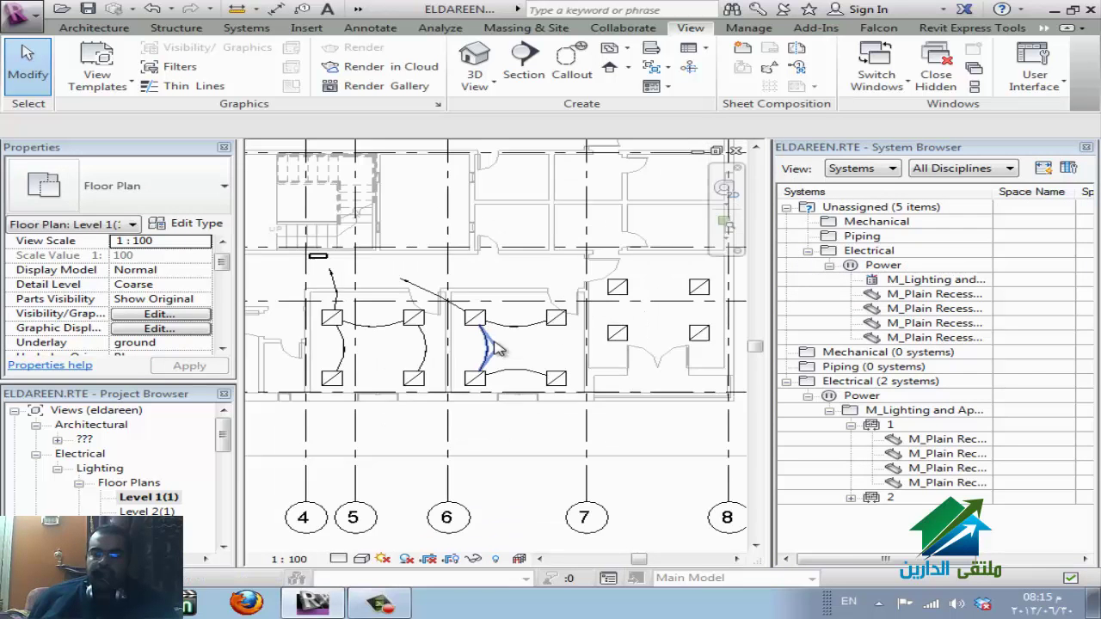
{"action": "scroll", "coordinate": [521, 344], "scroll_direction": "down", "scroll_amount": 1}
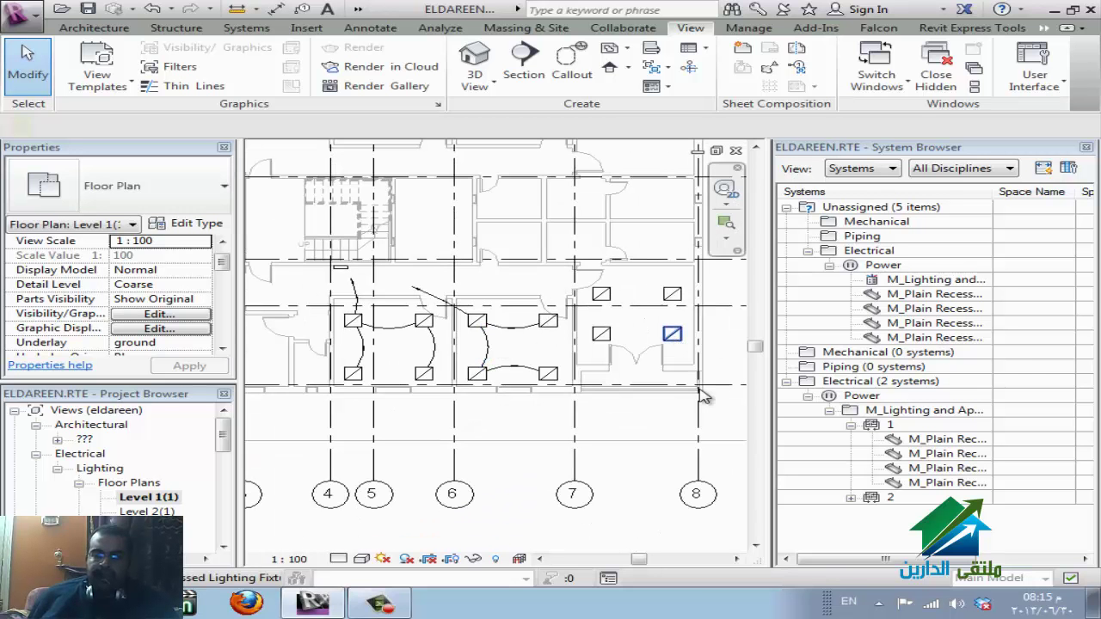
{"action": "left_click", "coordinate": [672, 336]}
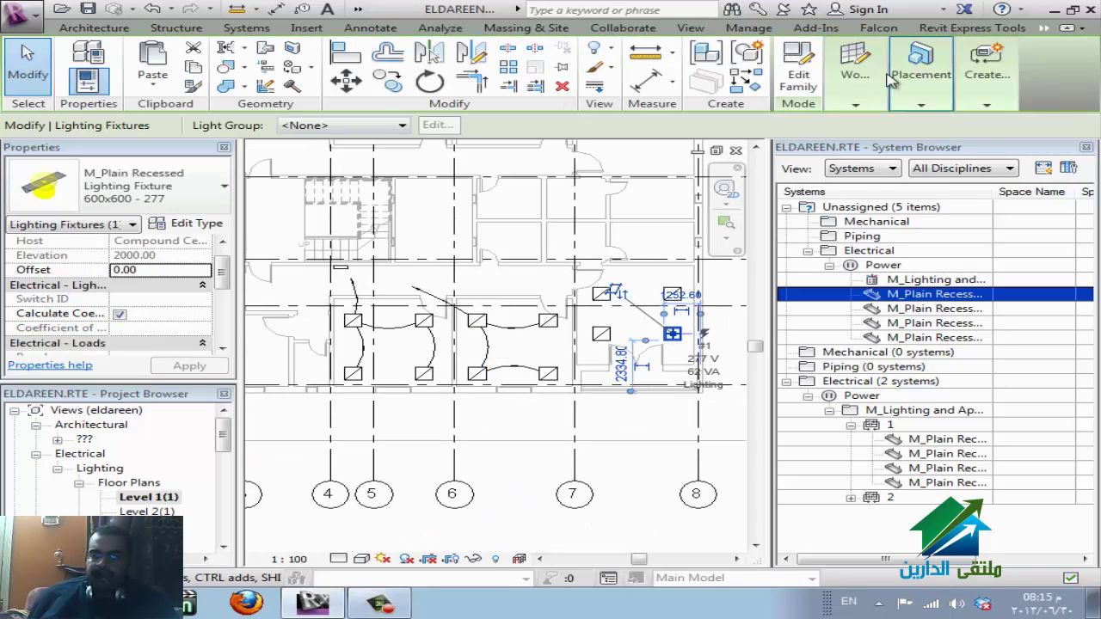
{"action": "mouse_move", "coordinate": [987, 74]}
{"action": "left_click", "coordinate": [981, 131]}
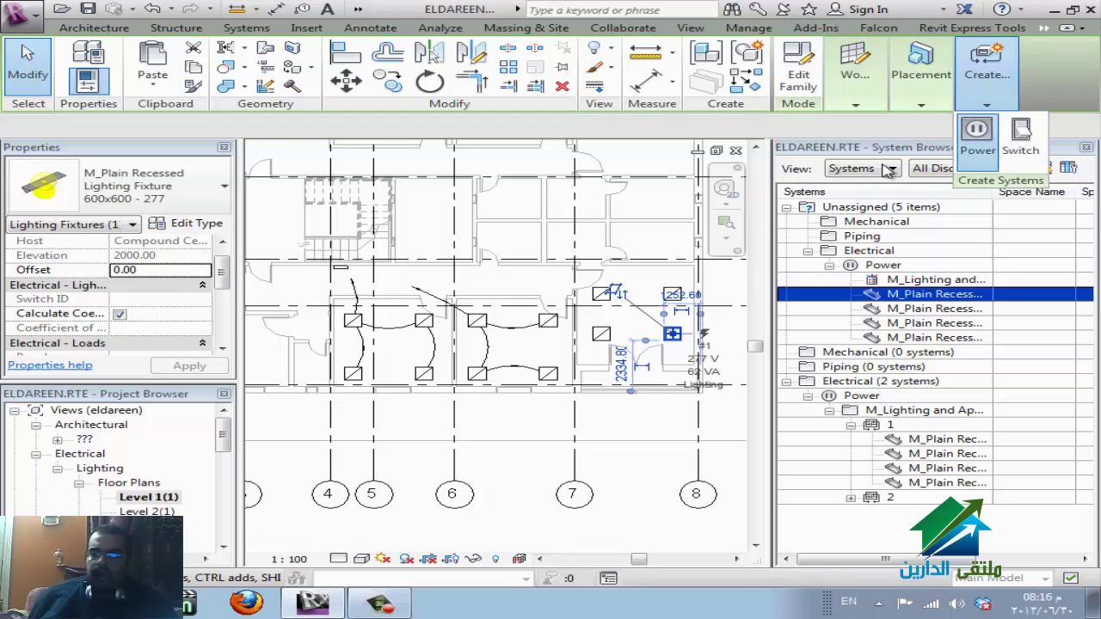
{"action": "left_click", "coordinate": [848, 82]}
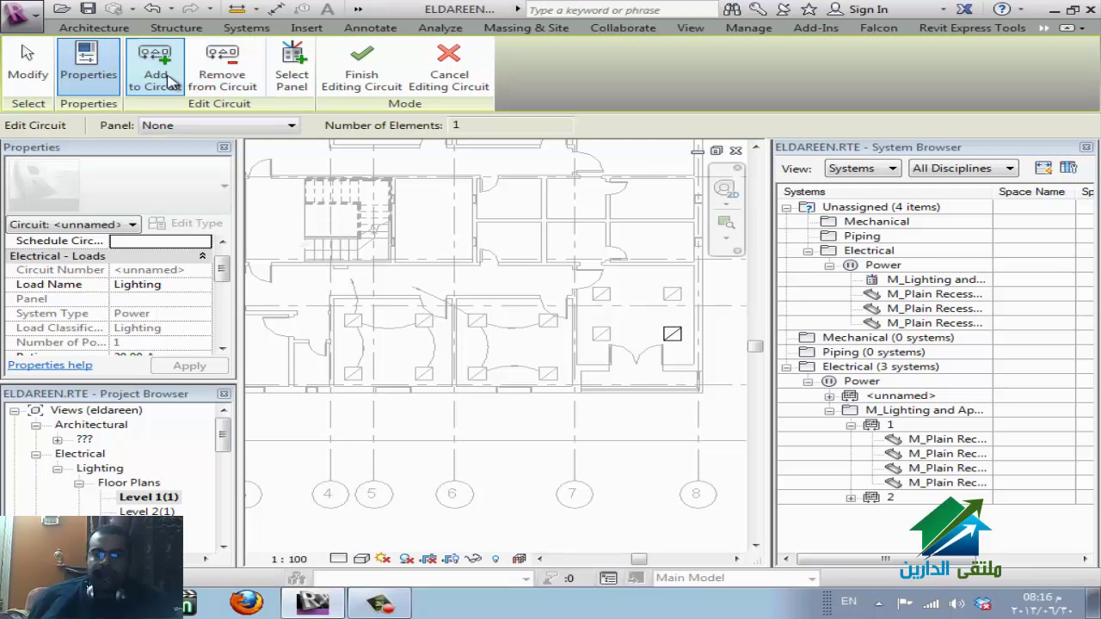
{"action": "left_click", "coordinate": [607, 299]}
{"action": "left_click", "coordinate": [601, 334]}
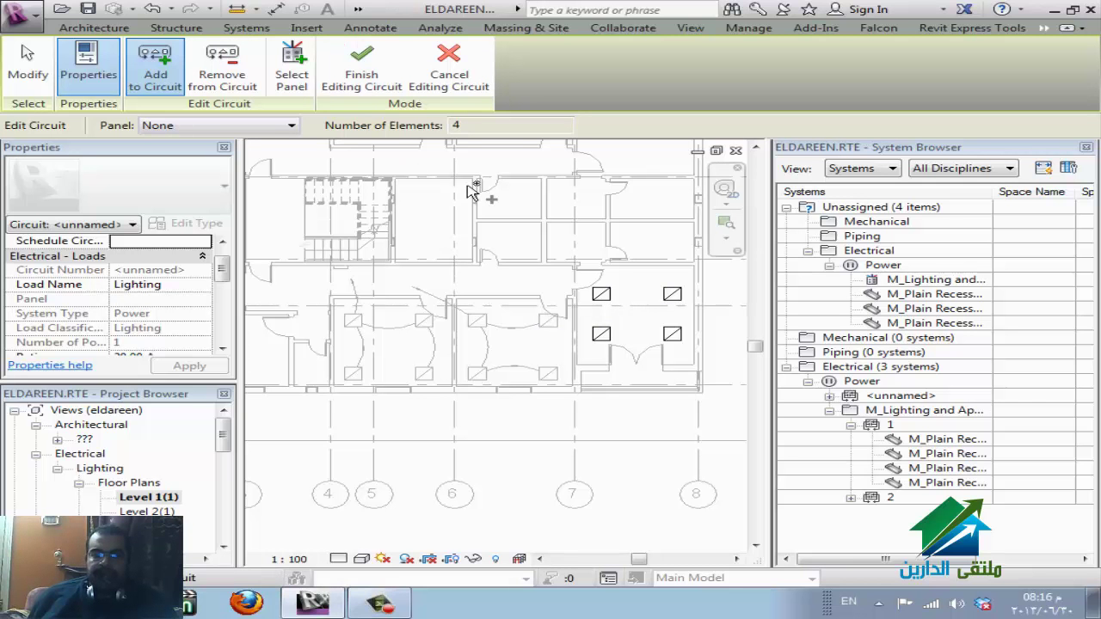
- Feed the new circuit 3 from the 400 A panel and finish editing
{"action": "left_click", "coordinate": [292, 69]}
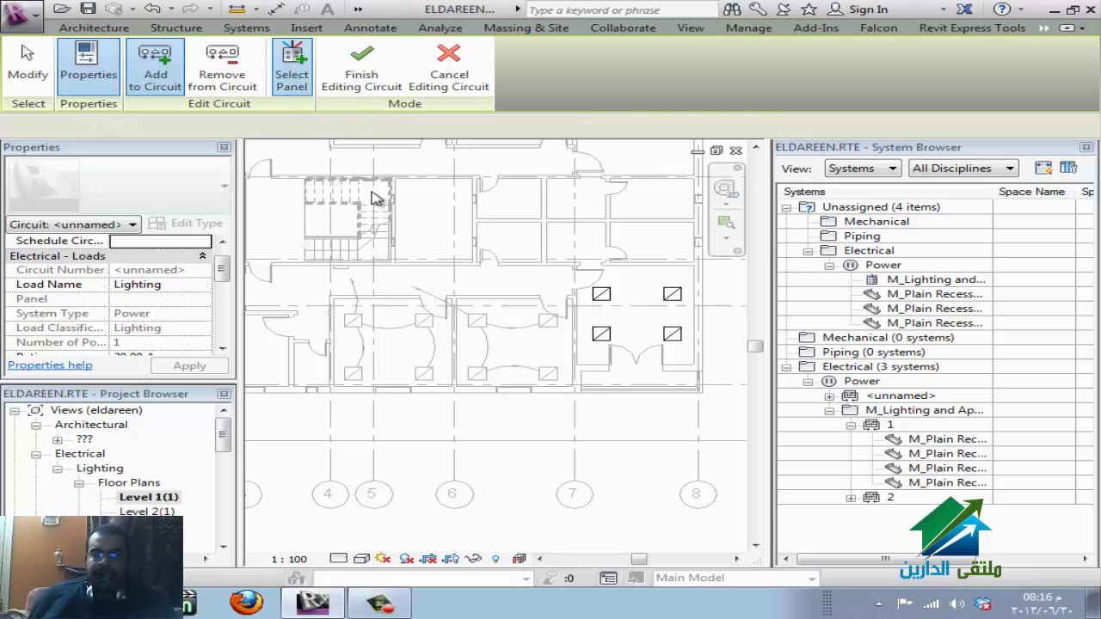
{"action": "left_click", "coordinate": [625, 385]}
{"action": "left_click", "coordinate": [387, 93]}
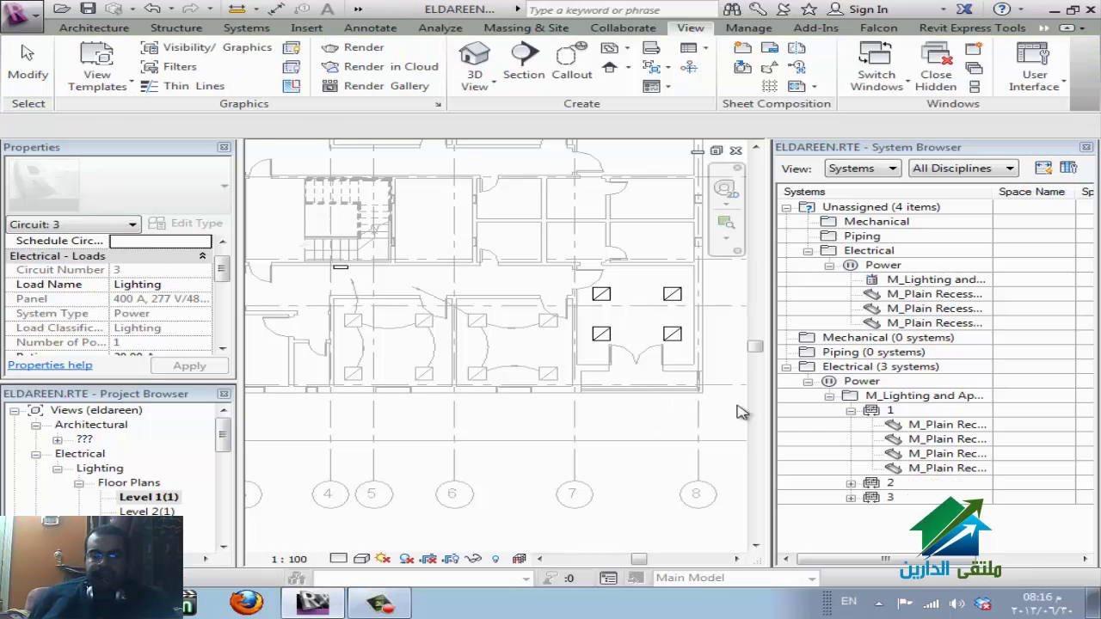
- Generate arc wires for circuit 3, selecting the circuit through one of its fixtures
{"action": "key", "text": "Escape"}
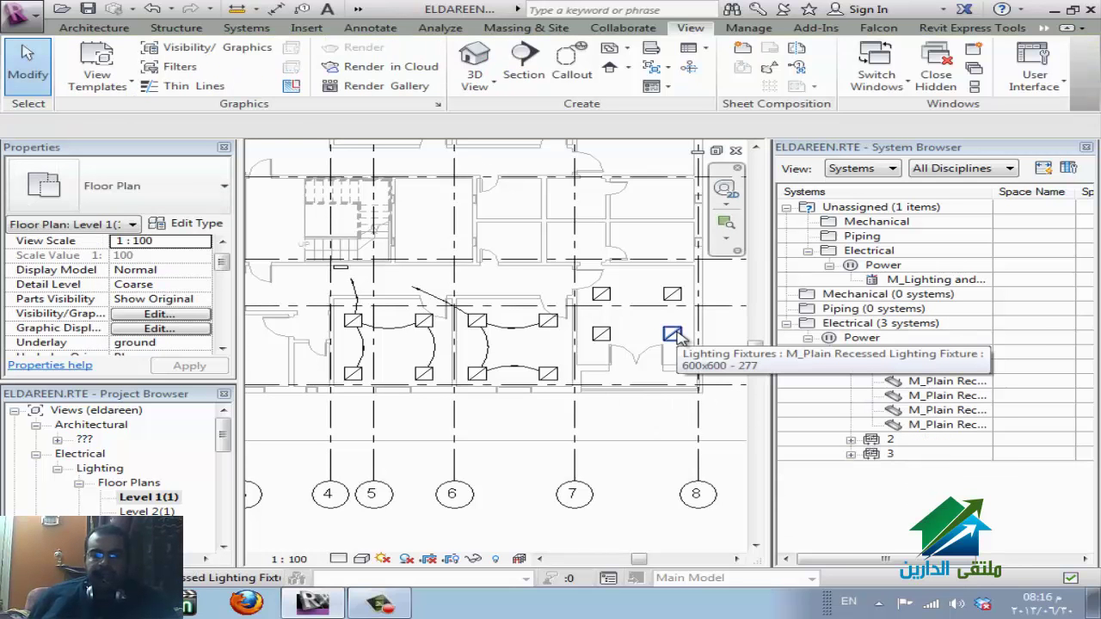
{"action": "key", "text": "Tab"}
{"action": "left_click", "coordinate": [676, 335]}
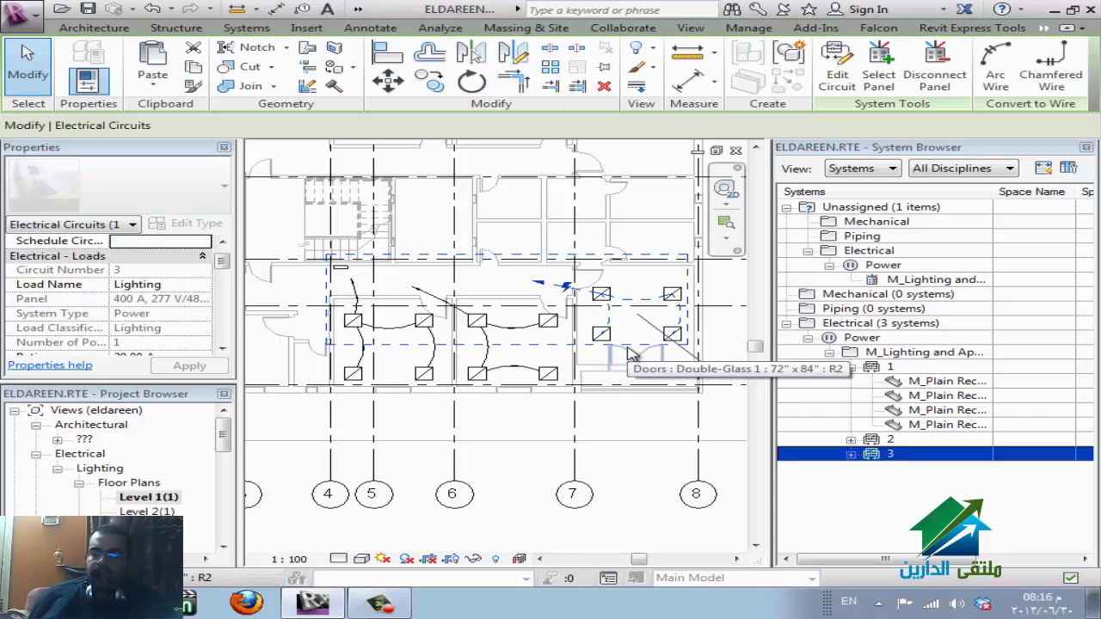
{"action": "left_click", "coordinate": [995, 76]}
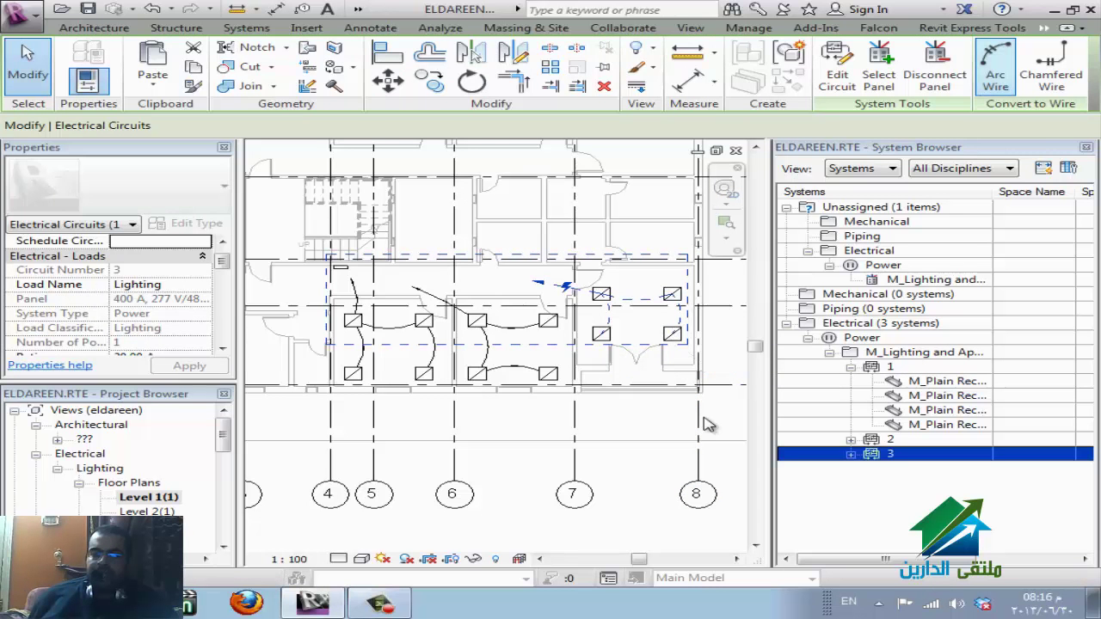
{"action": "left_click", "coordinate": [892, 456]}
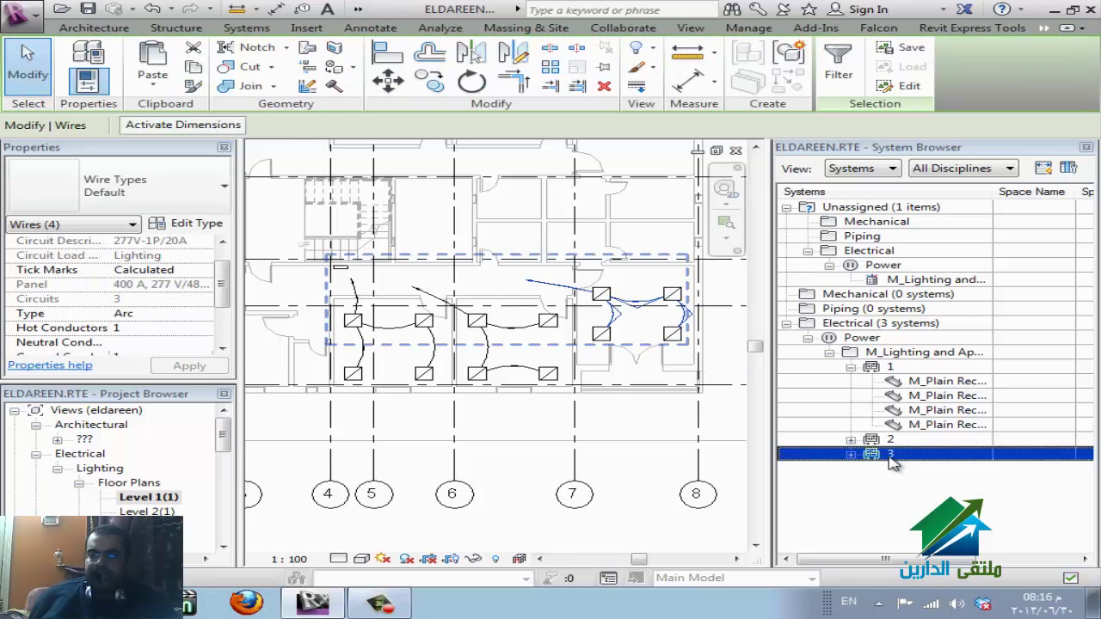
- Open the Level 1 ceiling plan from the Project Browser and select circuit 2 there
{"action": "left_click", "coordinate": [616, 504]}
{"action": "scroll", "coordinate": [677, 487], "scroll_direction": "down", "scroll_amount": 2}
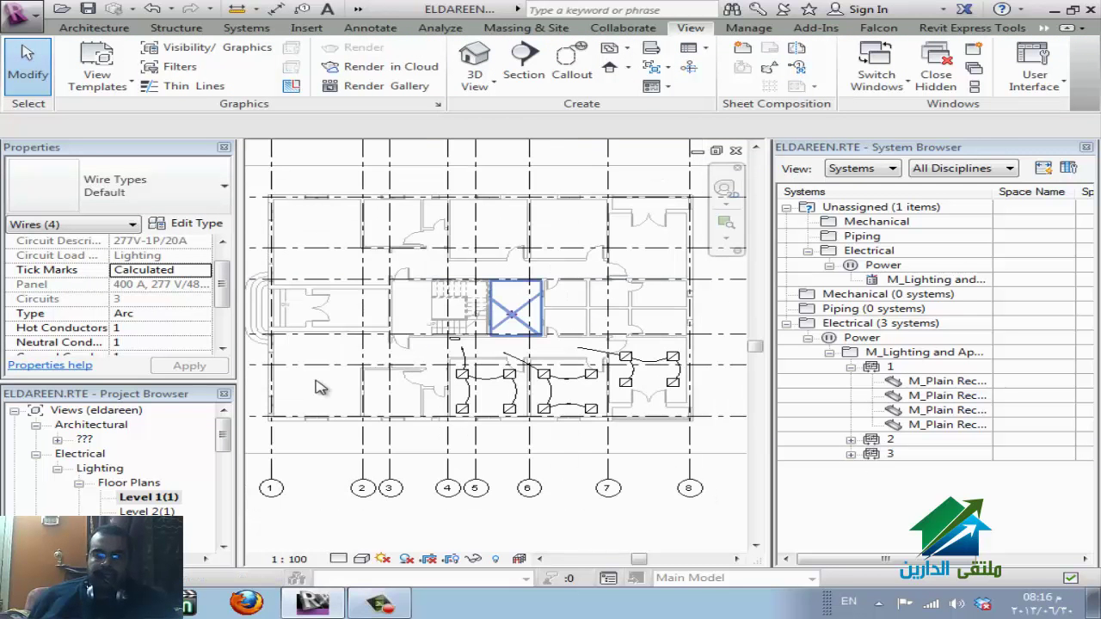
{"action": "left_click", "coordinate": [319, 387]}
{"action": "left_click", "coordinate": [140, 498]}
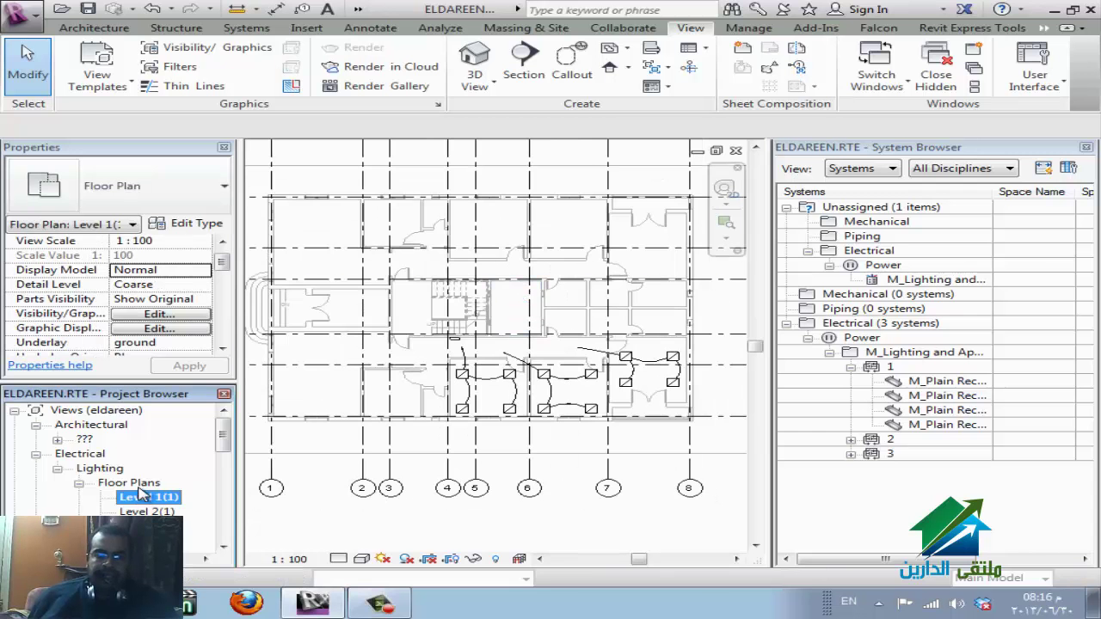
{"action": "scroll", "coordinate": [139, 492], "scroll_direction": "down", "scroll_amount": 2}
{"action": "scroll", "coordinate": [148, 487], "scroll_direction": "down", "scroll_amount": 1}
{"action": "double_click", "coordinate": [148, 499]}
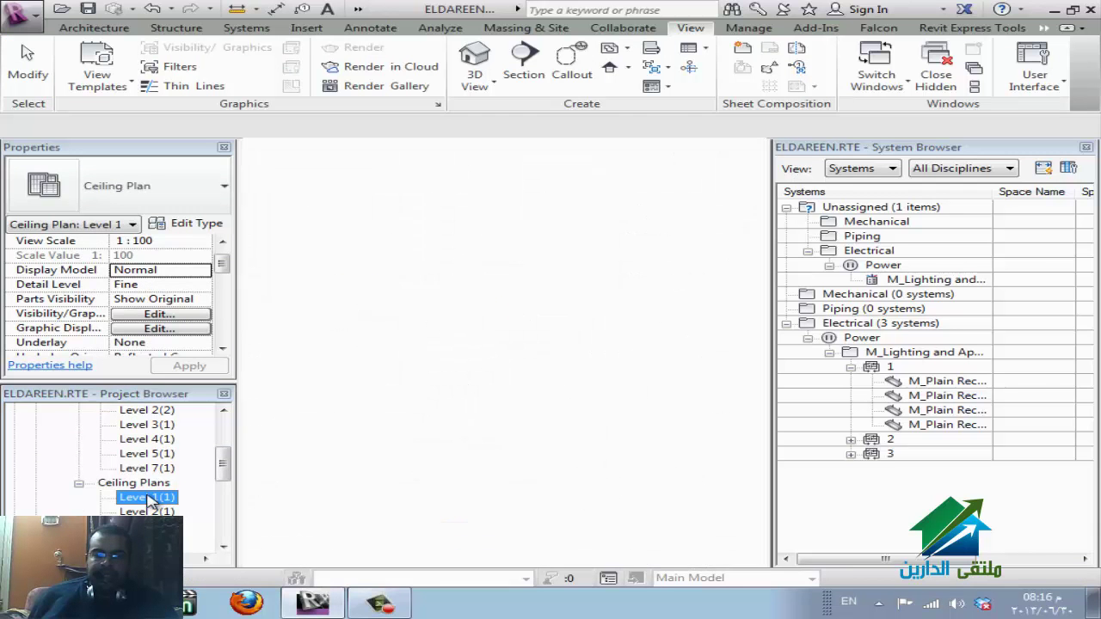
{"action": "left_click", "coordinate": [890, 440]}
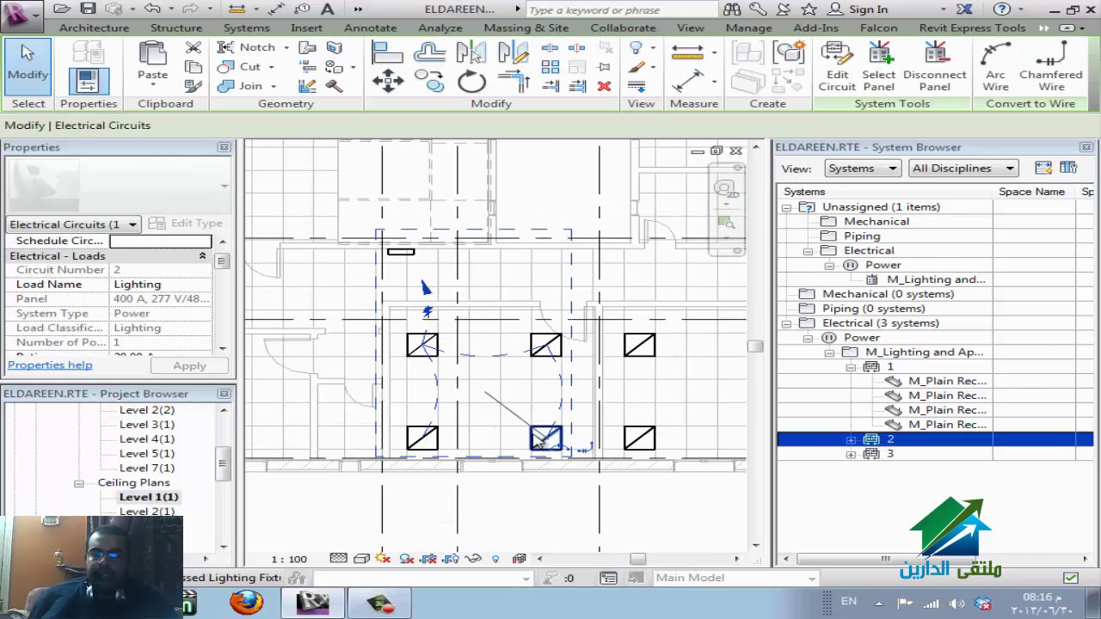
- Return to the Level 1(1) lighting floor plan and pan to the arc-wired rooms
{"action": "left_click", "coordinate": [517, 522]}
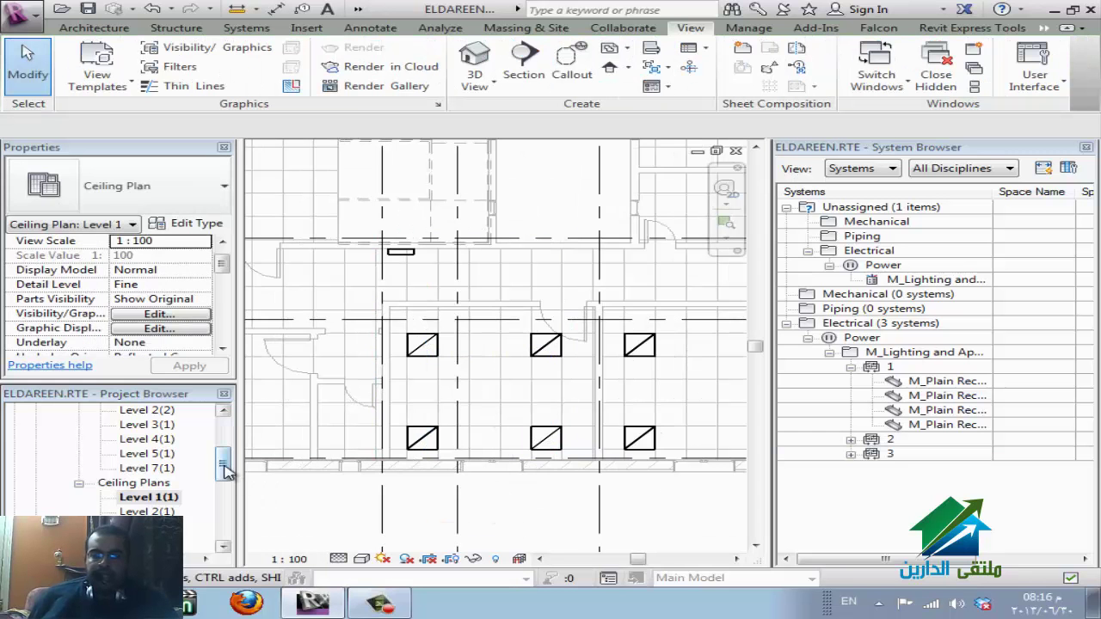
{"action": "left_click_drag", "start_coordinate": [225, 466], "coordinate": [228, 458]}
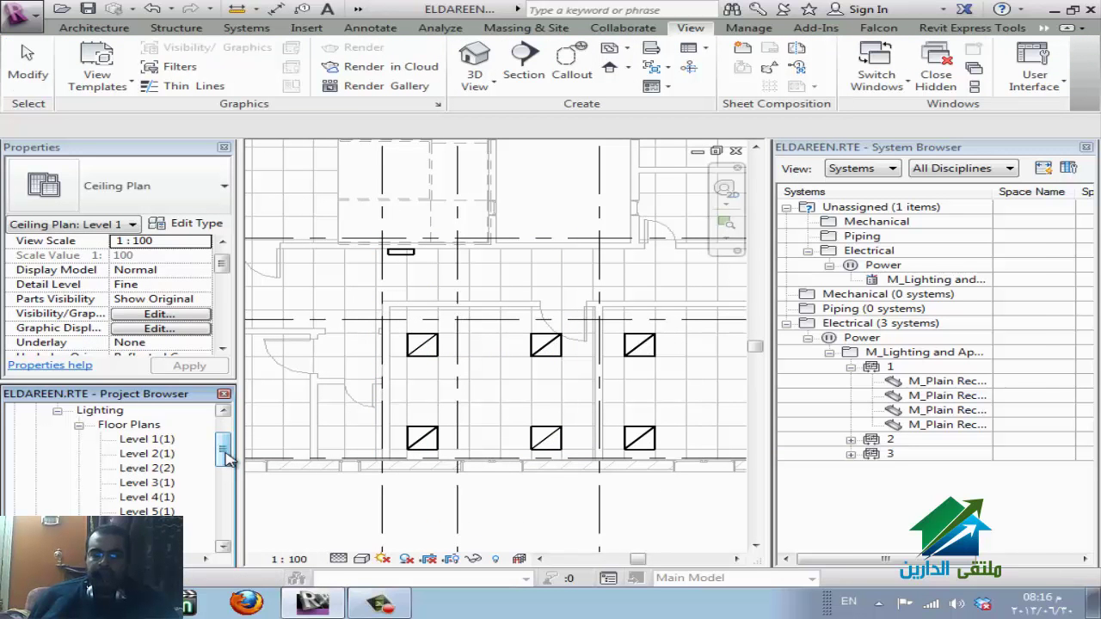
{"action": "double_click", "coordinate": [164, 441]}
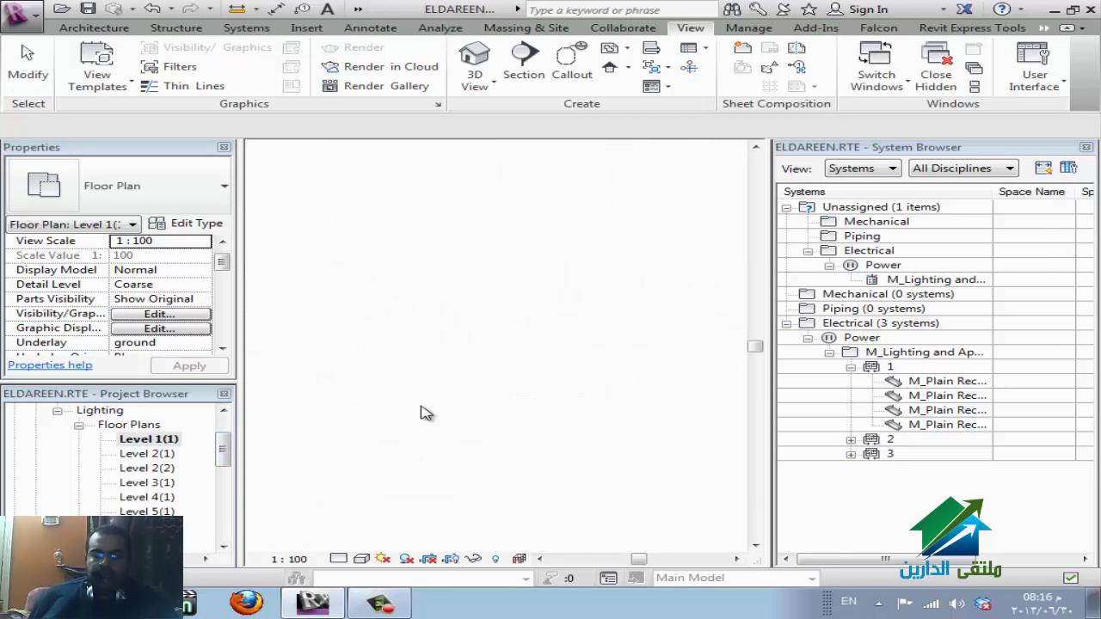
{"action": "scroll", "coordinate": [739, 384], "scroll_direction": "up", "scroll_amount": 2}
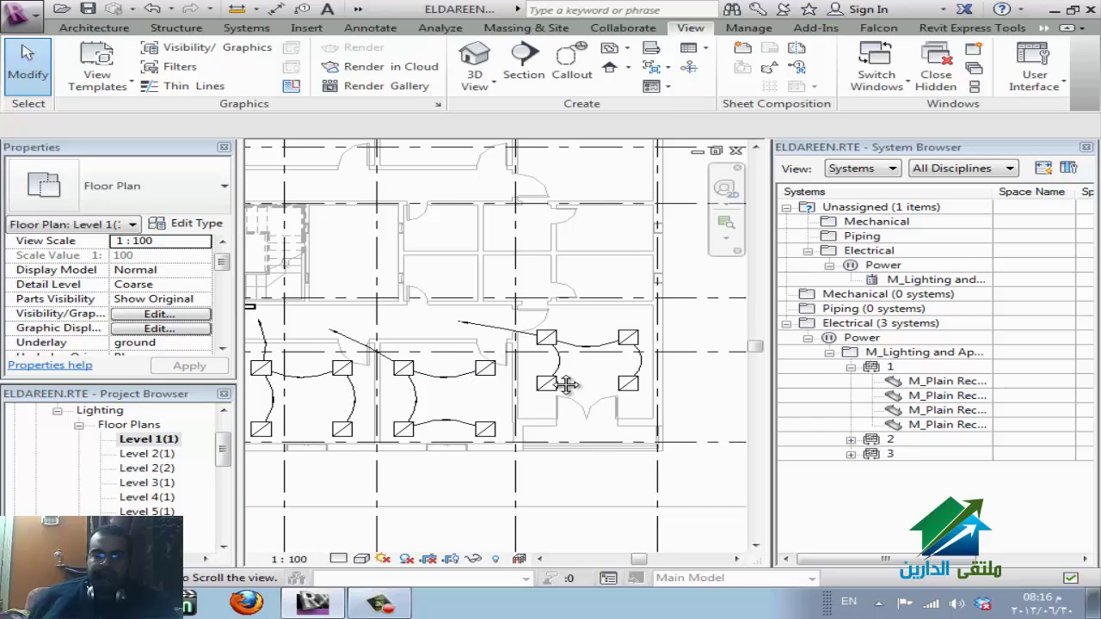
{"action": "middle_click_drag", "start_coordinate": [566, 384], "coordinate": [673, 385]}
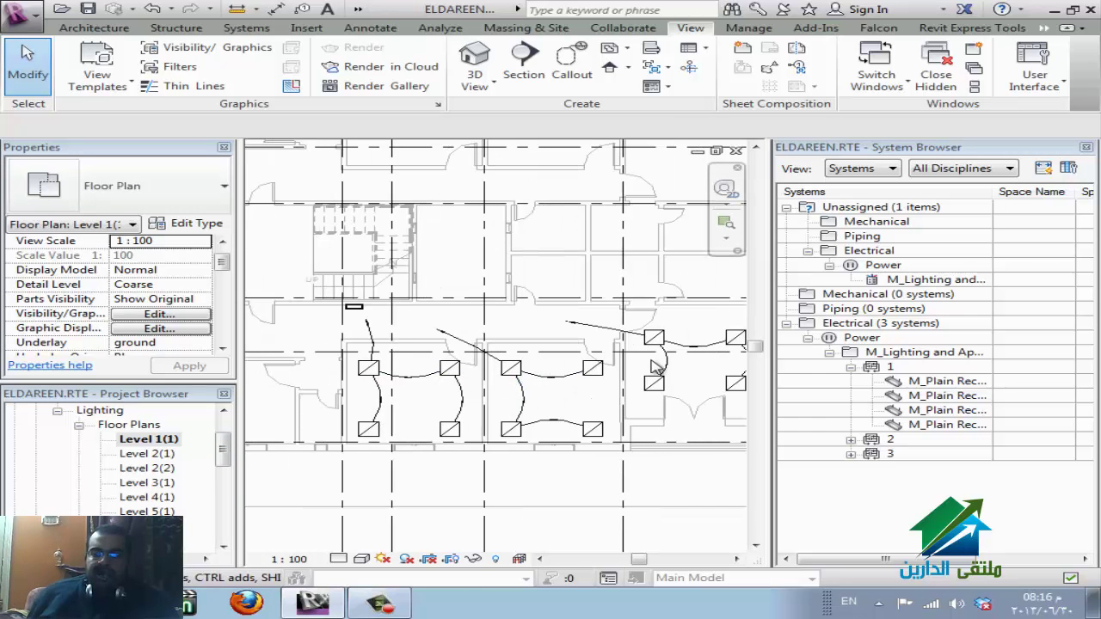
{"action": "middle_click_drag", "start_coordinate": [545, 385], "coordinate": [435, 416]}
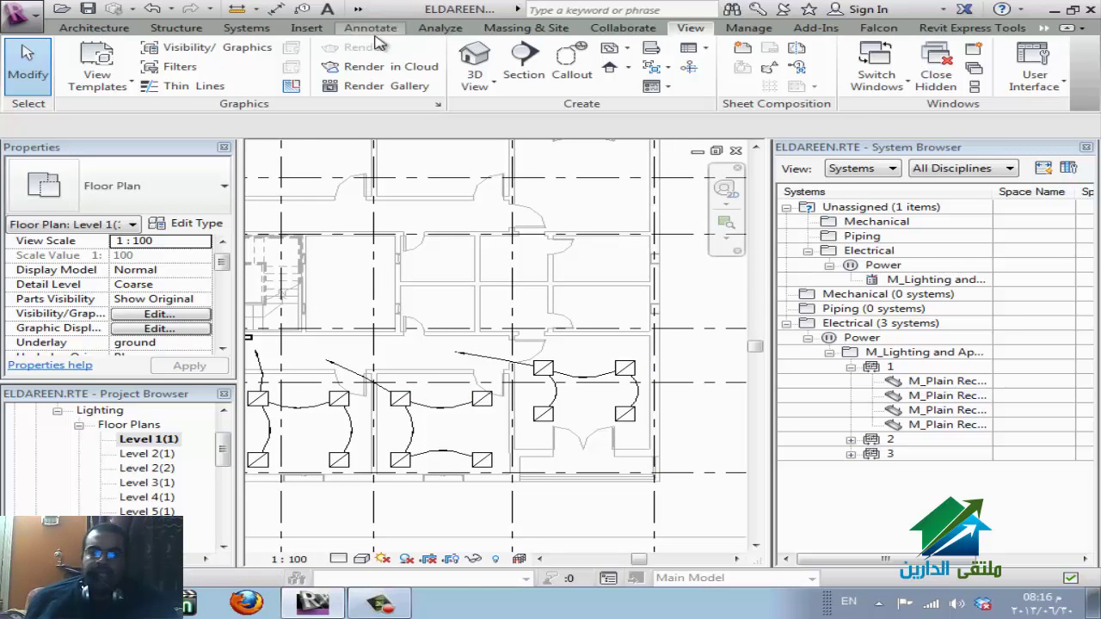
{"action": "left_click", "coordinate": [253, 30]}
{"action": "mouse_move", "coordinate": [757, 77]}
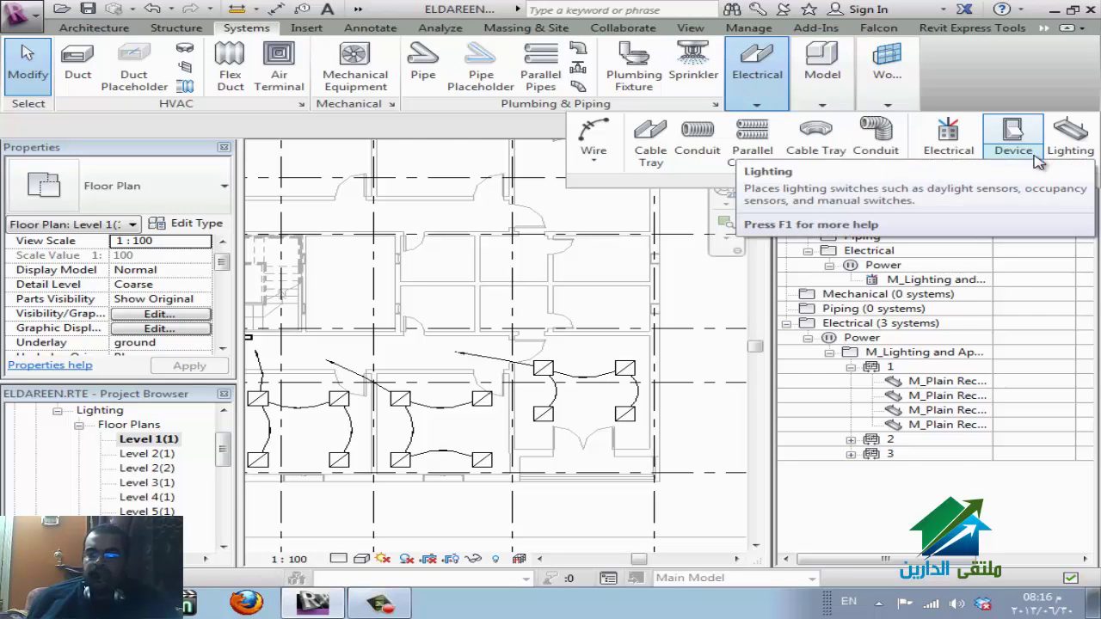
- Place M_Lighting Switches Single Pole on the walls beside the doors of the lit rooms
{"action": "left_click", "coordinate": [1038, 163]}
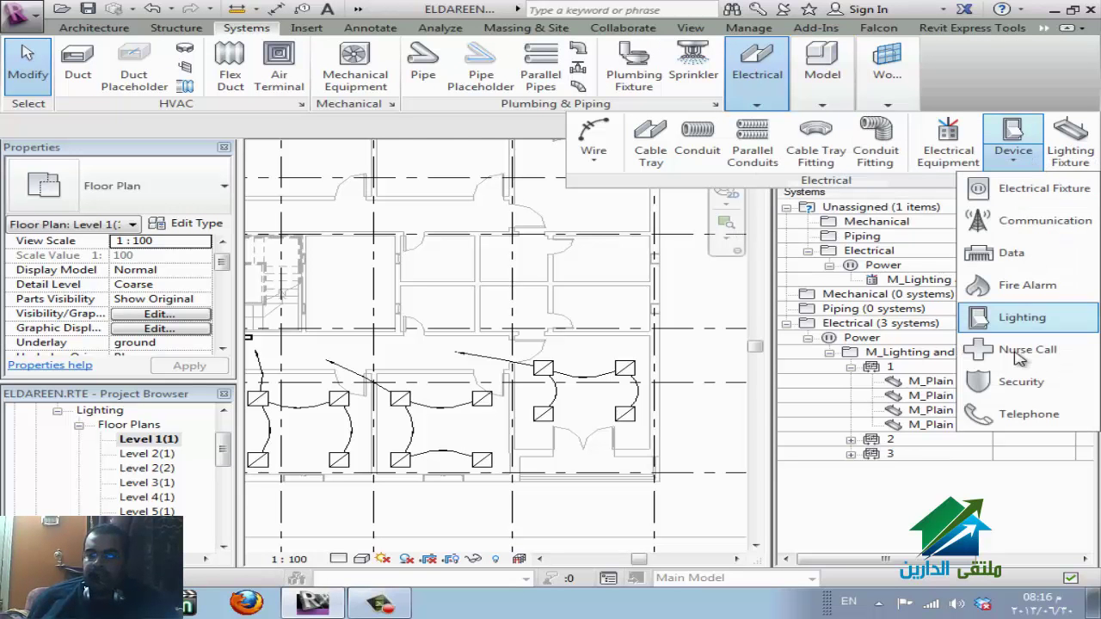
{"action": "left_click", "coordinate": [1014, 318]}
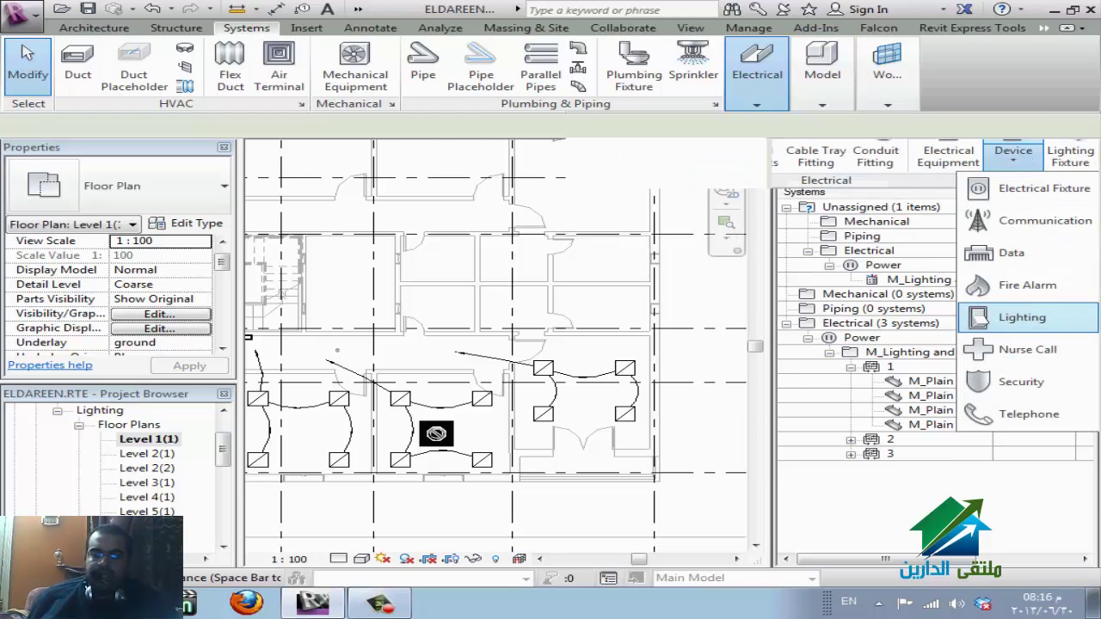
{"action": "scroll", "coordinate": [391, 388], "scroll_direction": "up", "scroll_amount": 3}
{"action": "scroll", "coordinate": [476, 373], "scroll_direction": "up", "scroll_amount": 2}
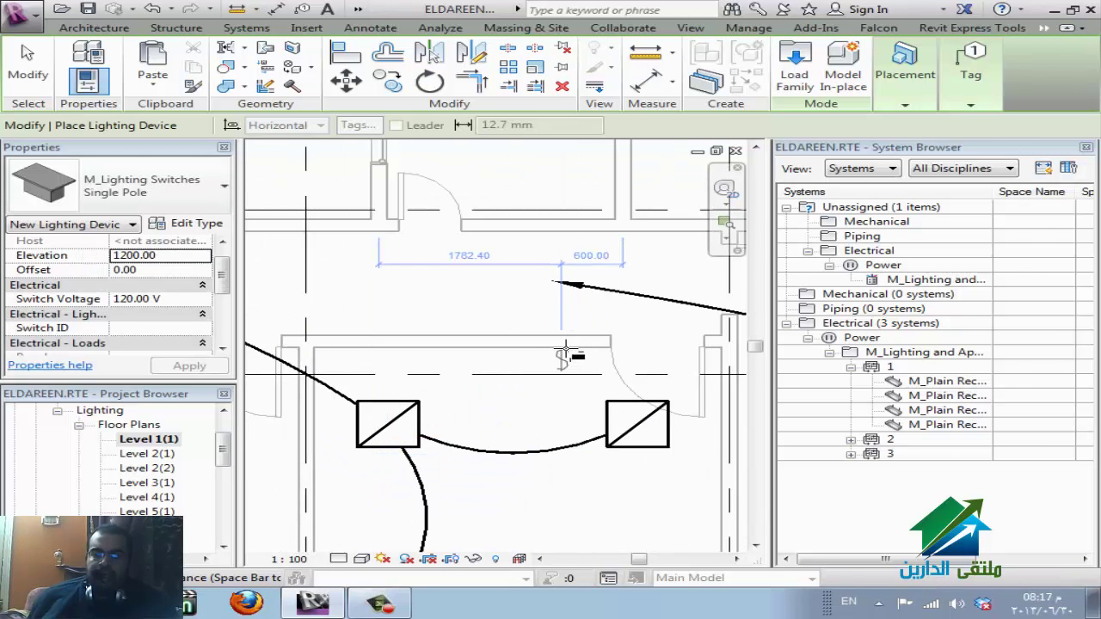
{"action": "left_click", "coordinate": [564, 348]}
{"action": "scroll", "coordinate": [653, 403], "scroll_direction": "down", "scroll_amount": 1}
{"action": "left_click", "coordinate": [599, 370]}
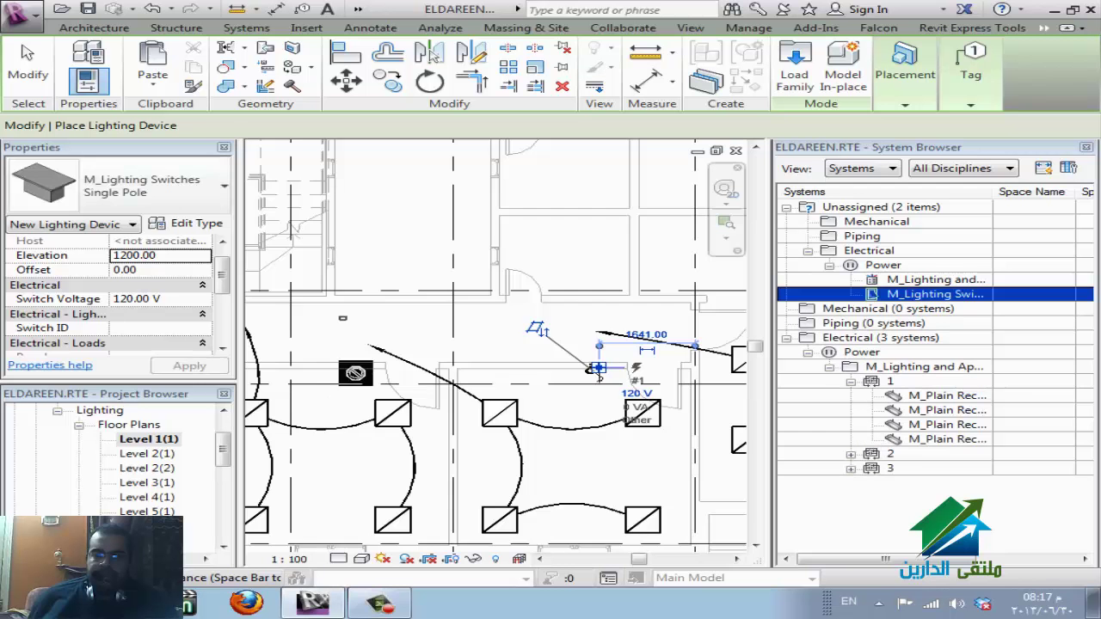
{"action": "scroll", "coordinate": [344, 387], "scroll_direction": "up", "scroll_amount": 3}
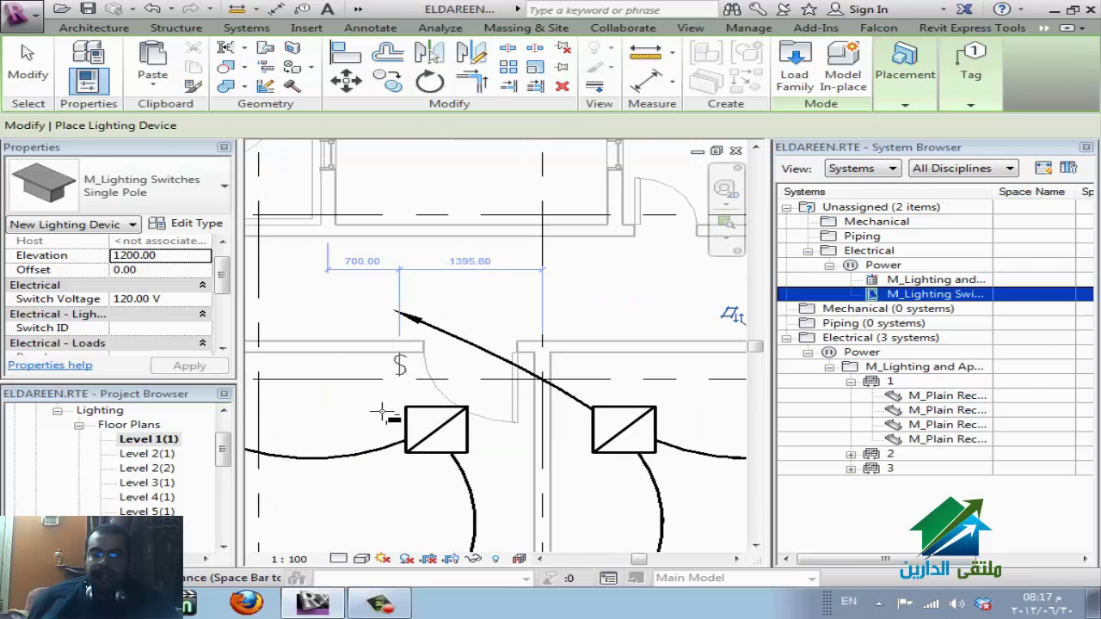
{"action": "left_click", "coordinate": [398, 351]}
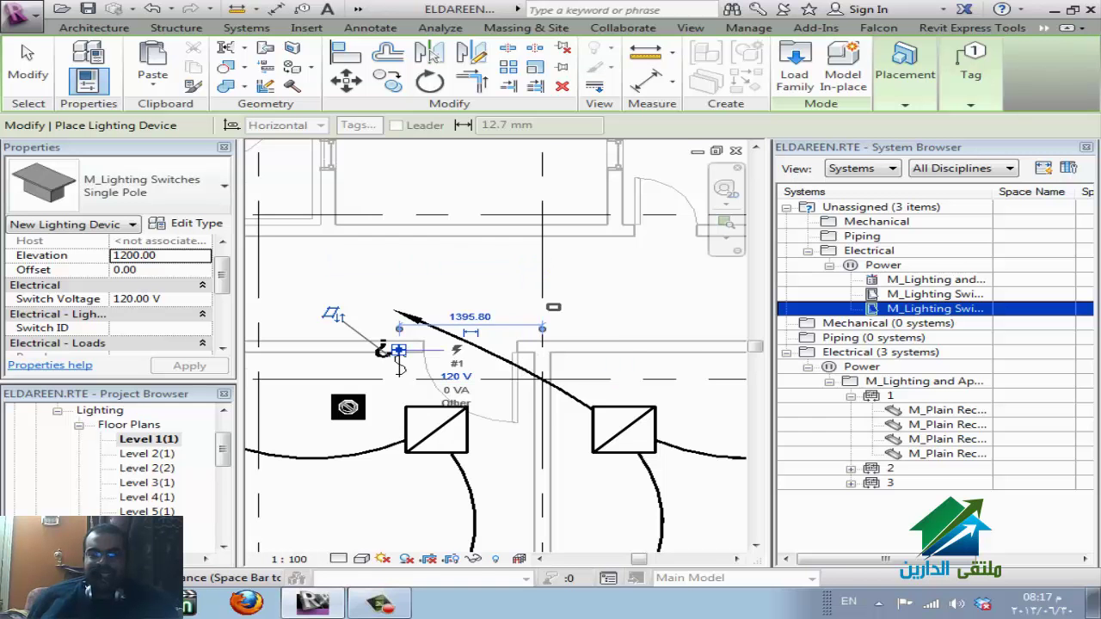
{"action": "scroll", "coordinate": [347, 407], "scroll_direction": "down", "scroll_amount": 2}
{"action": "scroll", "coordinate": [347, 407], "scroll_direction": "down", "scroll_amount": 2}
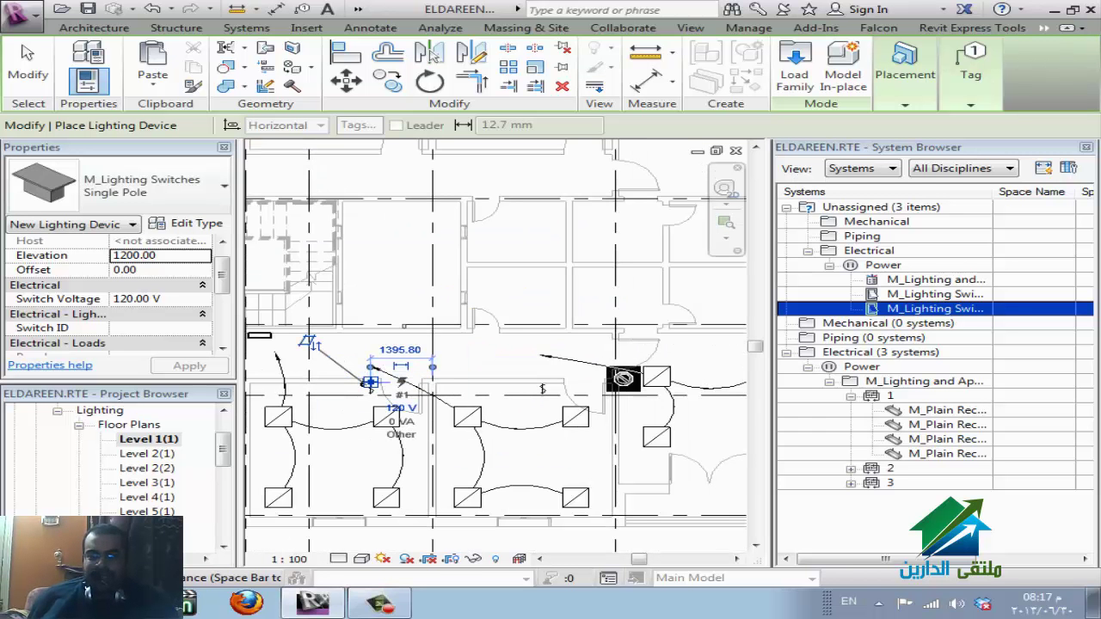
{"action": "scroll", "coordinate": [623, 379], "scroll_direction": "up", "scroll_amount": 2}
{"action": "scroll", "coordinate": [623, 382], "scroll_direction": "up", "scroll_amount": 2}
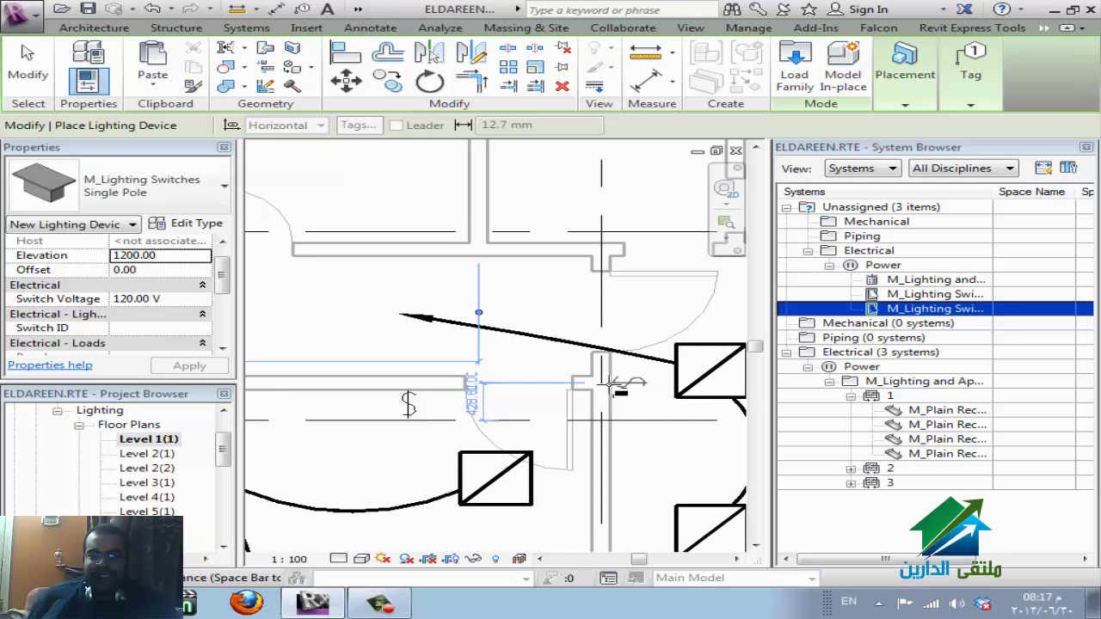
{"action": "left_click", "coordinate": [611, 384]}
{"action": "scroll", "coordinate": [475, 381], "scroll_direction": "down", "scroll_amount": 2}
{"action": "scroll", "coordinate": [475, 382], "scroll_direction": "down", "scroll_amount": 1}
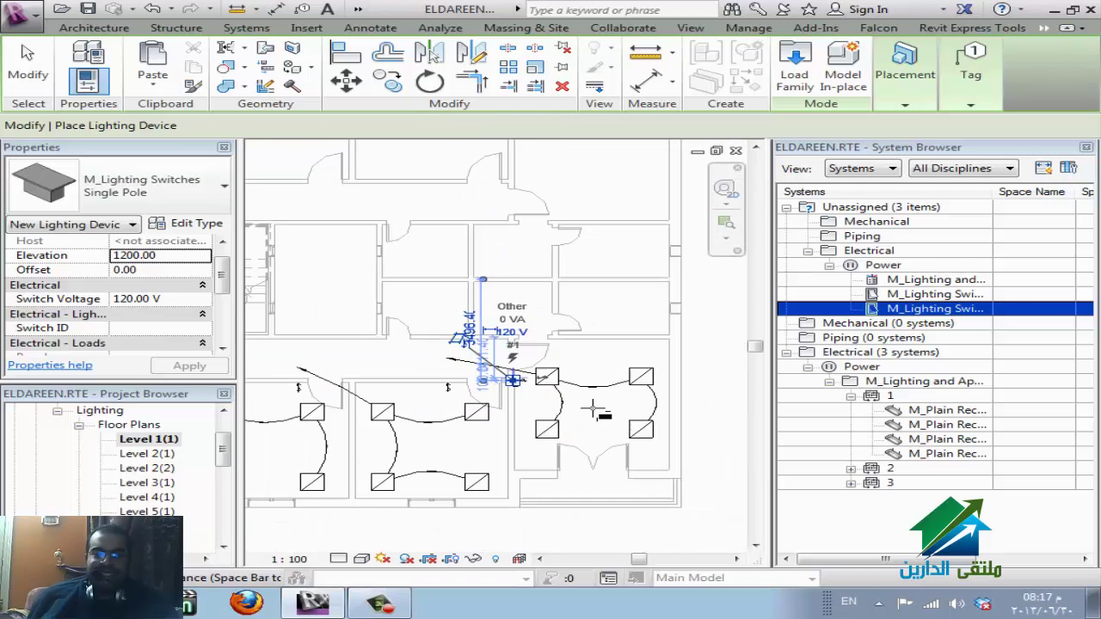
{"action": "key", "text": "Escape"}
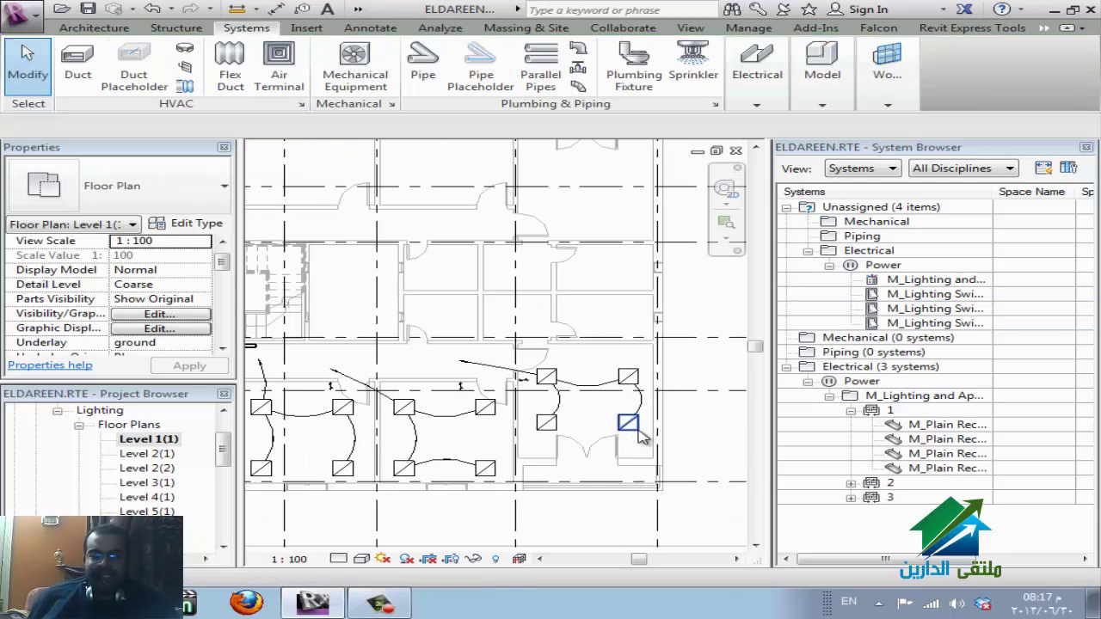
- Create a switch system from a right-room recessed fixture and assign a lighting switch to it
{"action": "left_click", "coordinate": [641, 437]}
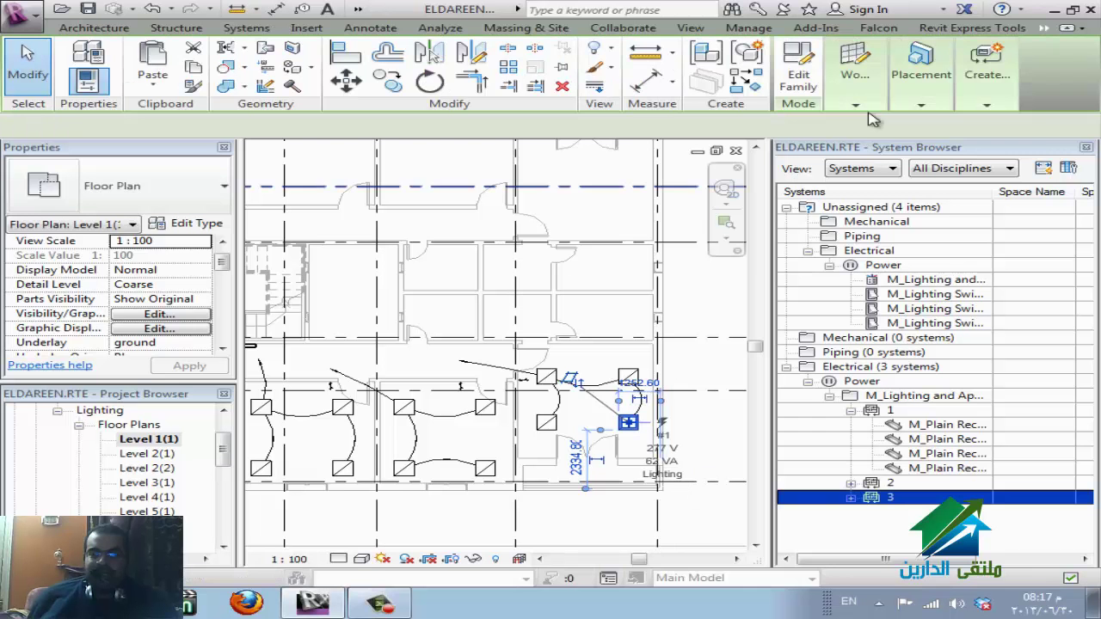
{"action": "left_click", "coordinate": [980, 138]}
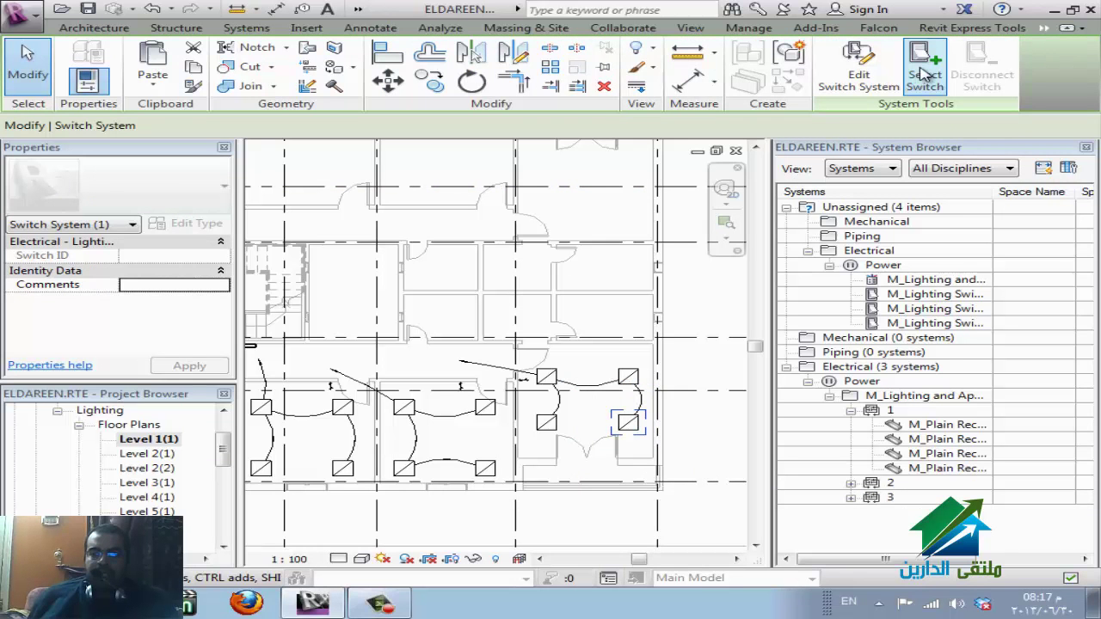
{"action": "left_click", "coordinate": [923, 75]}
{"action": "left_click", "coordinate": [462, 384]}
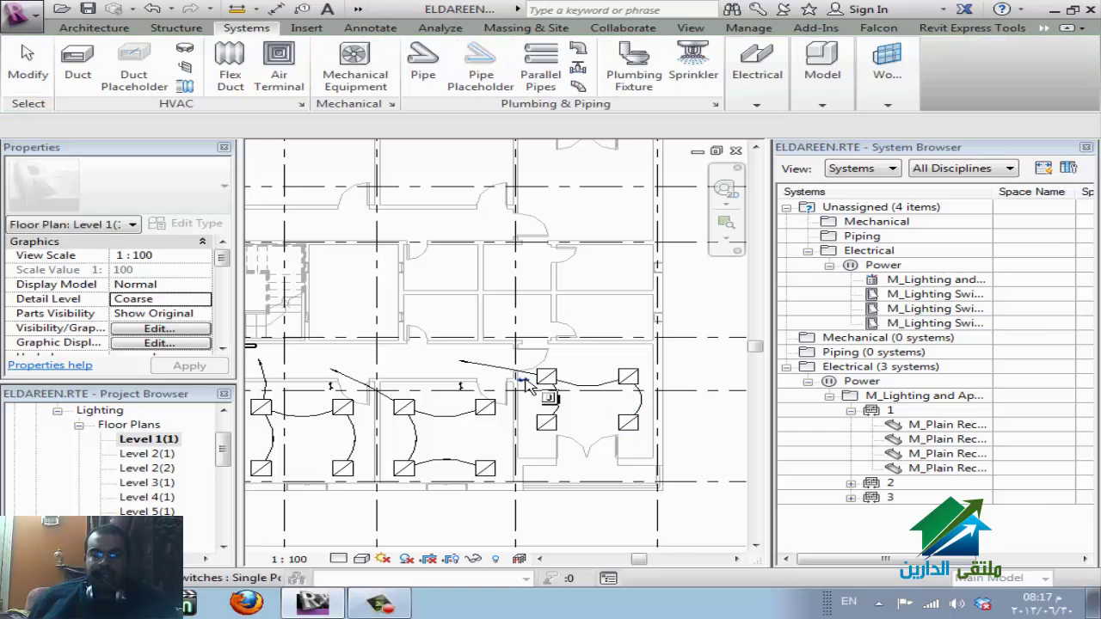
- Add the room's other three recessed fixtures to the switch system and finish editing
{"action": "left_click", "coordinate": [632, 437]}
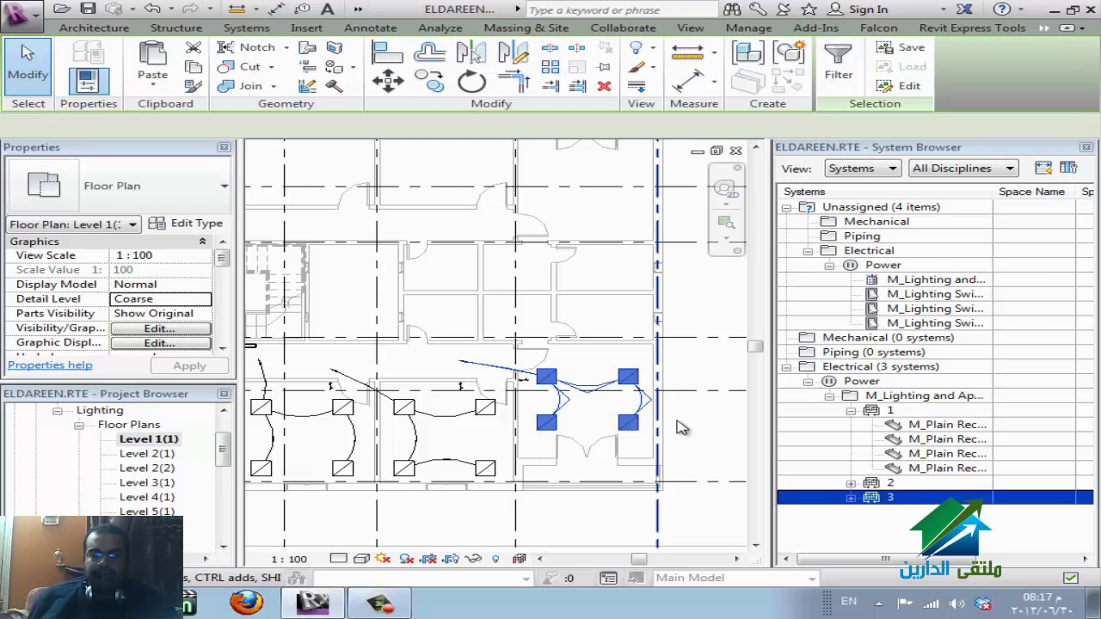
{"action": "key", "text": "Escape"}
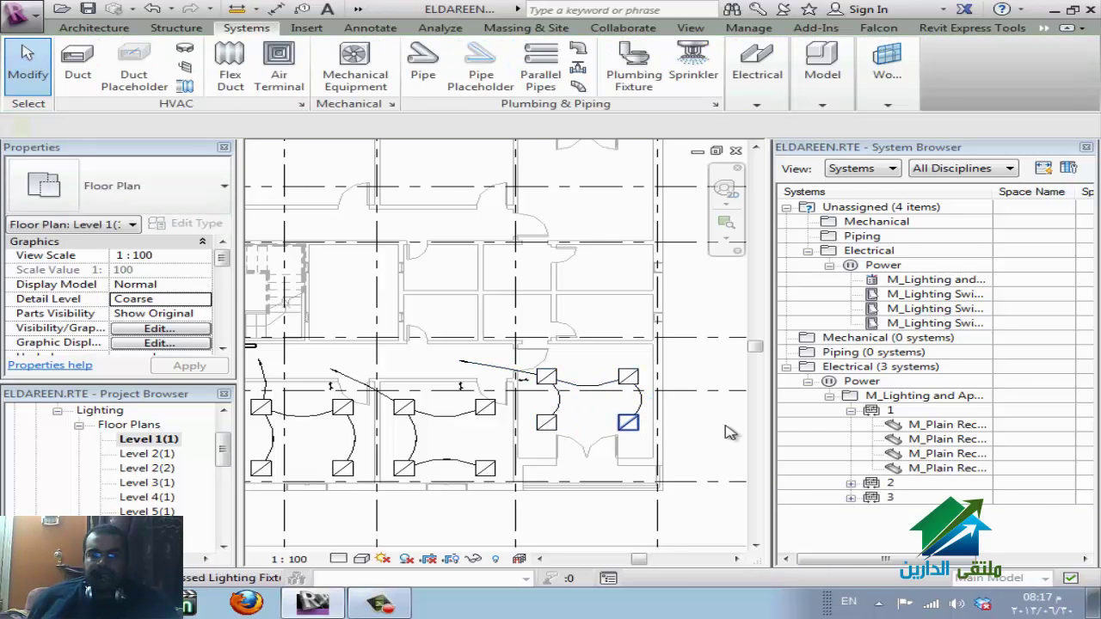
{"action": "left_click", "coordinate": [627, 422]}
{"action": "left_click", "coordinate": [1044, 27]}
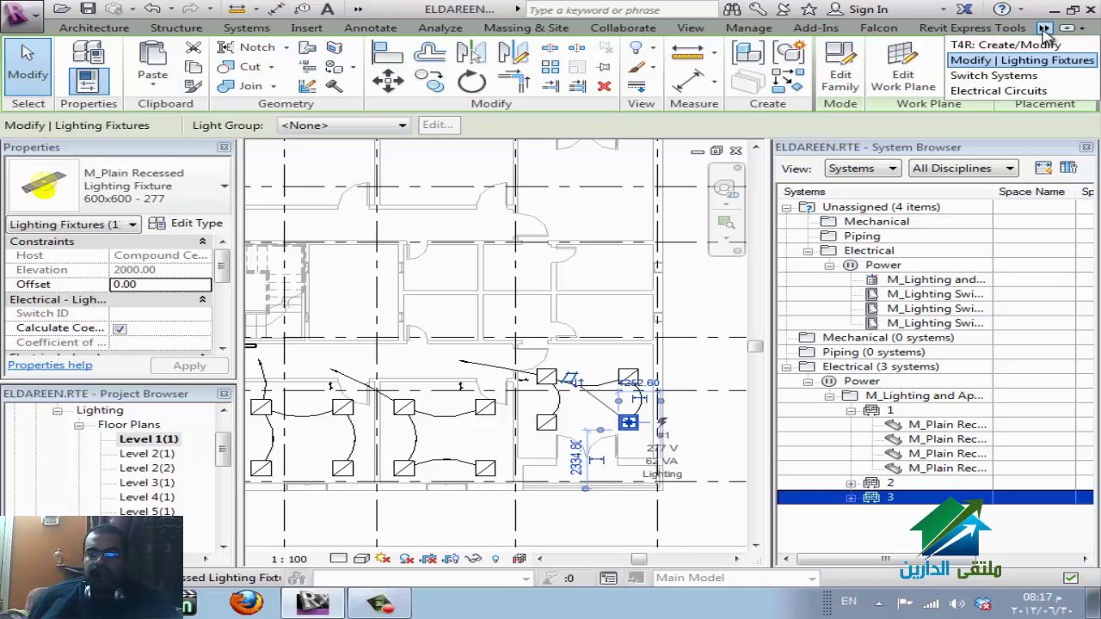
{"action": "left_click", "coordinate": [999, 76]}
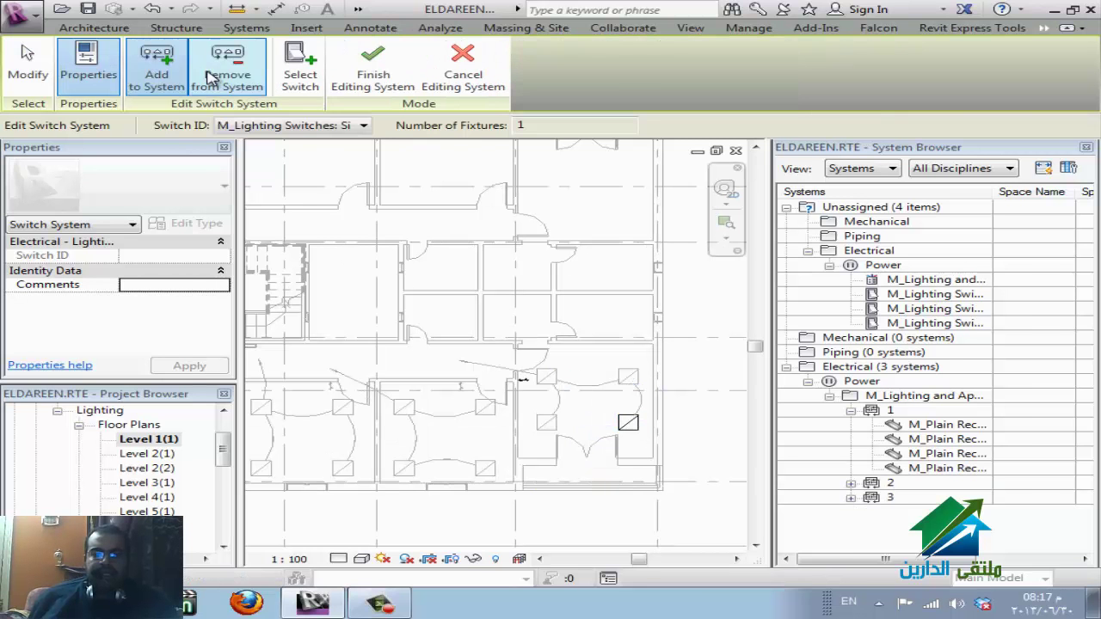
{"action": "left_click", "coordinate": [153, 75]}
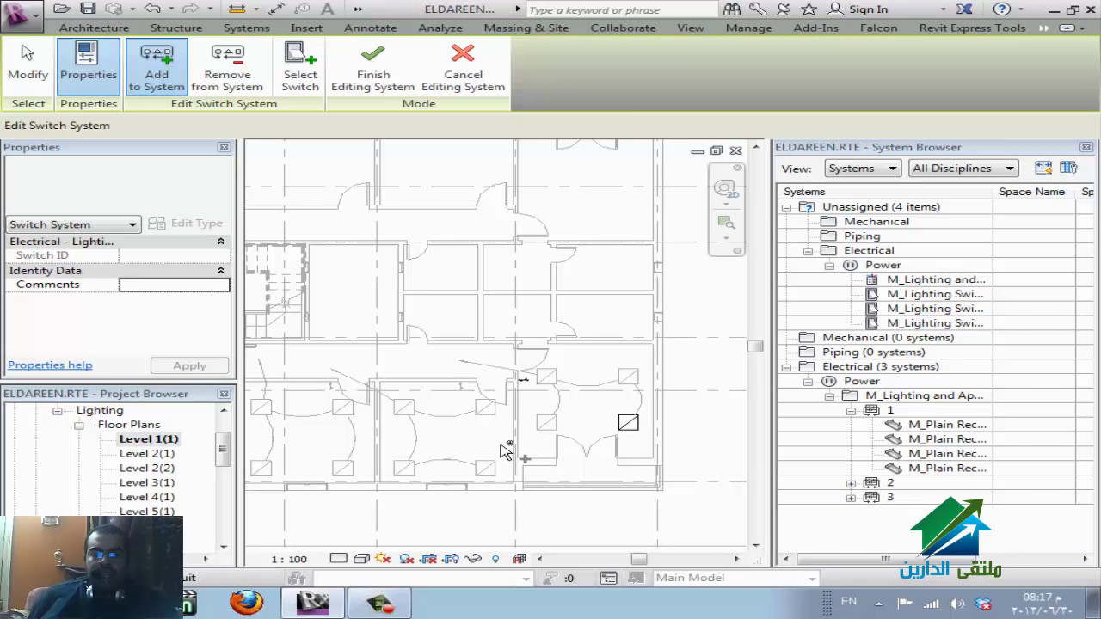
{"action": "left_click", "coordinate": [548, 428]}
{"action": "left_click", "coordinate": [549, 380]}
{"action": "left_click", "coordinate": [631, 377]}
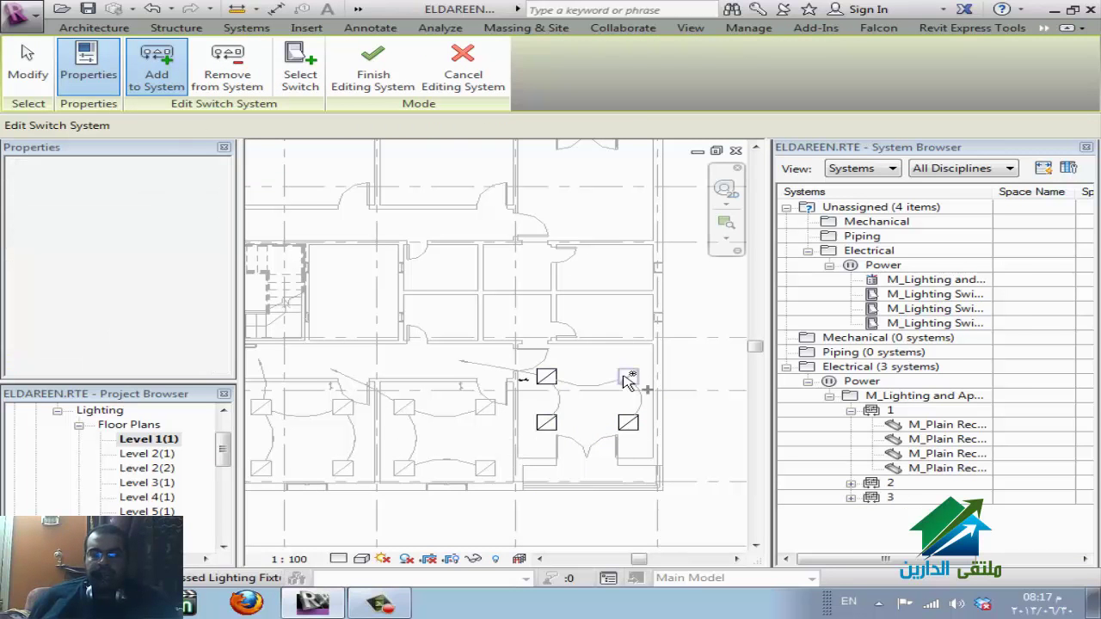
{"action": "left_click", "coordinate": [372, 79]}
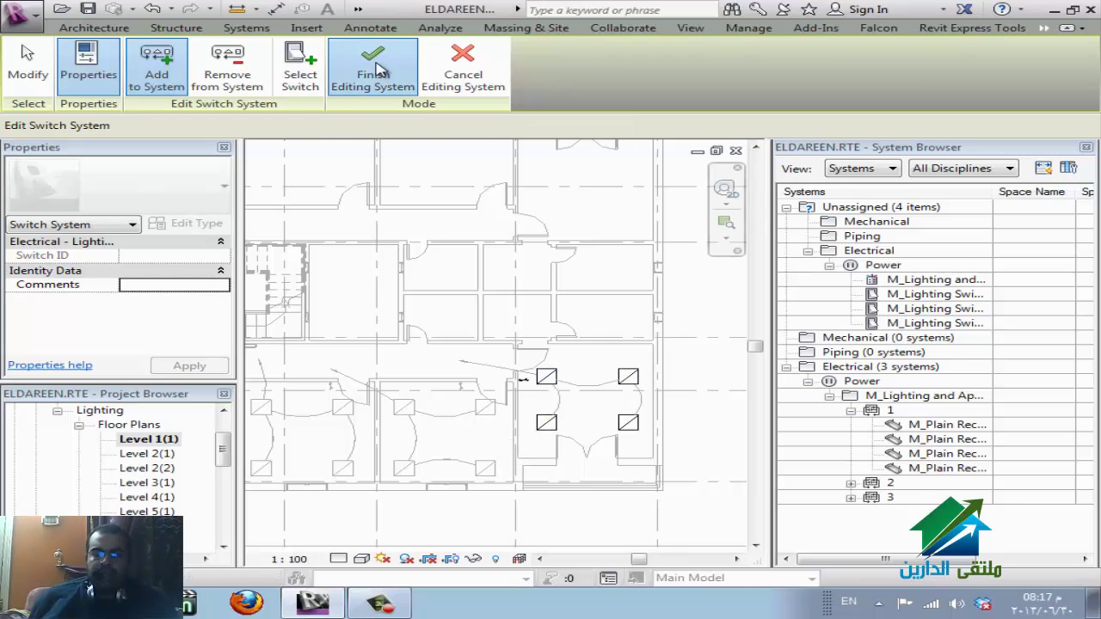
{"action": "middle_click_drag", "start_coordinate": [506, 409], "coordinate": [593, 371]}
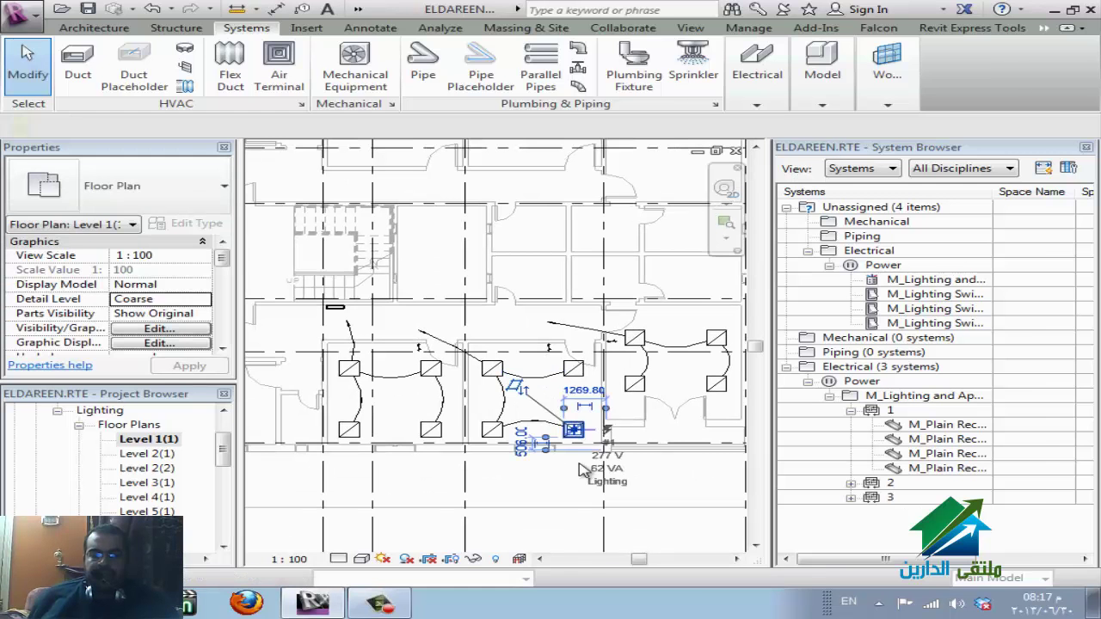
- Create a switch system for the middle room's fixtures and link it to that room's wall switch
{"action": "left_click", "coordinate": [575, 428]}
{"action": "left_click", "coordinate": [987, 75]}
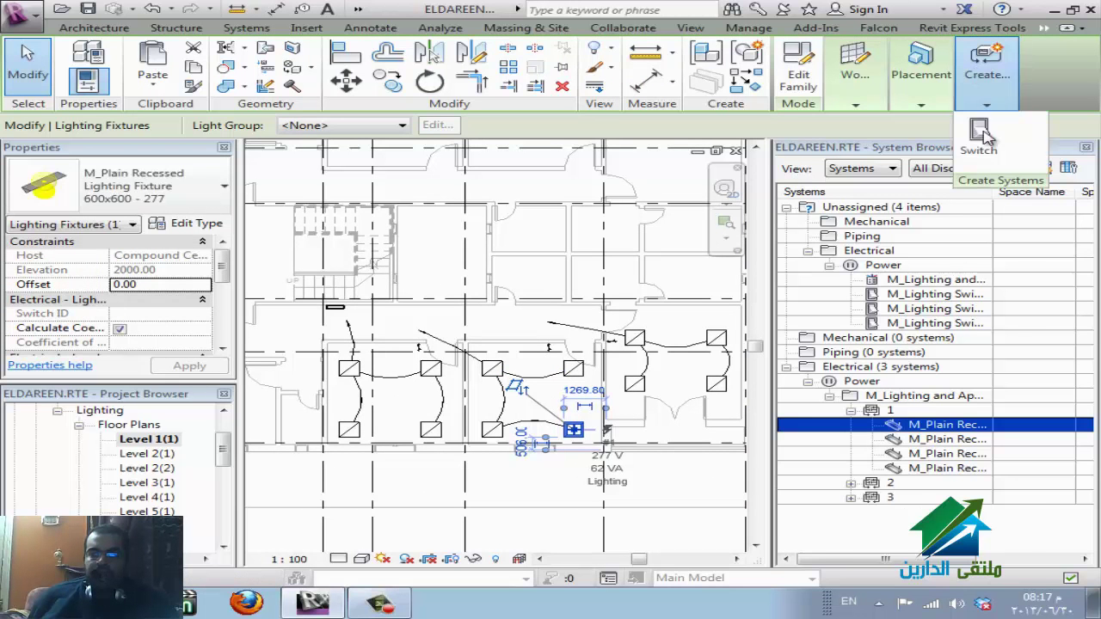
{"action": "left_click", "coordinate": [980, 134]}
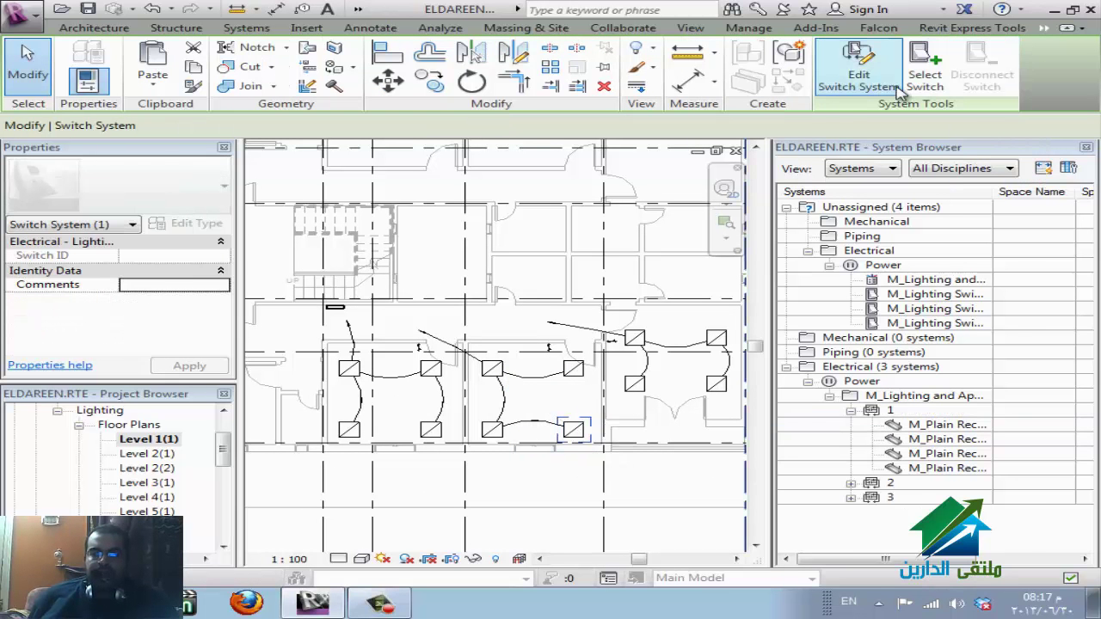
{"action": "left_click", "coordinate": [887, 89]}
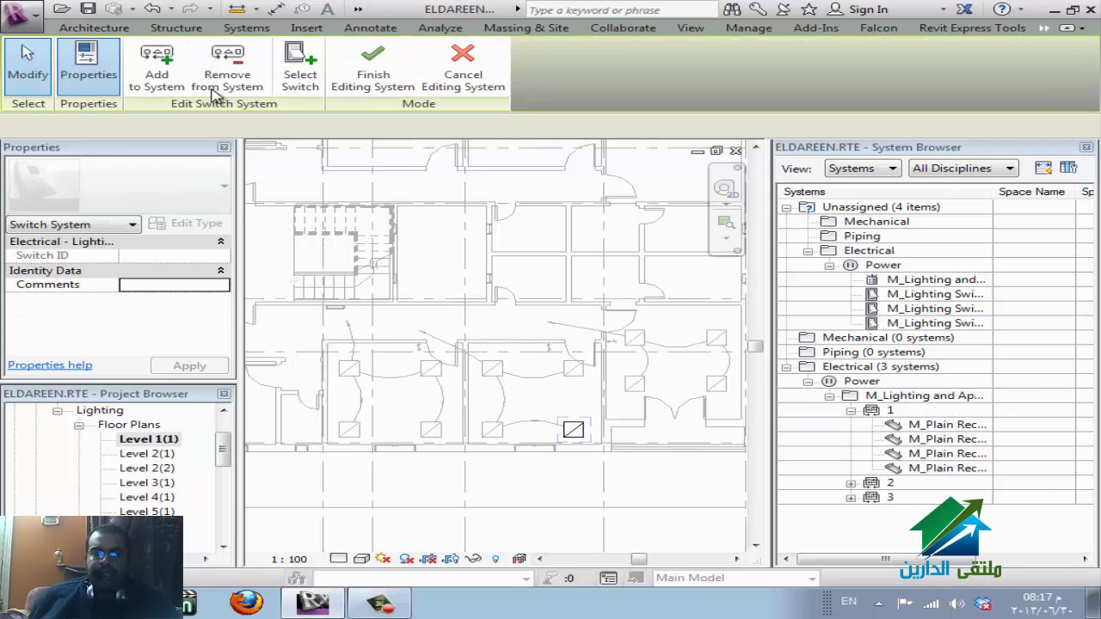
{"action": "left_click", "coordinate": [492, 430]}
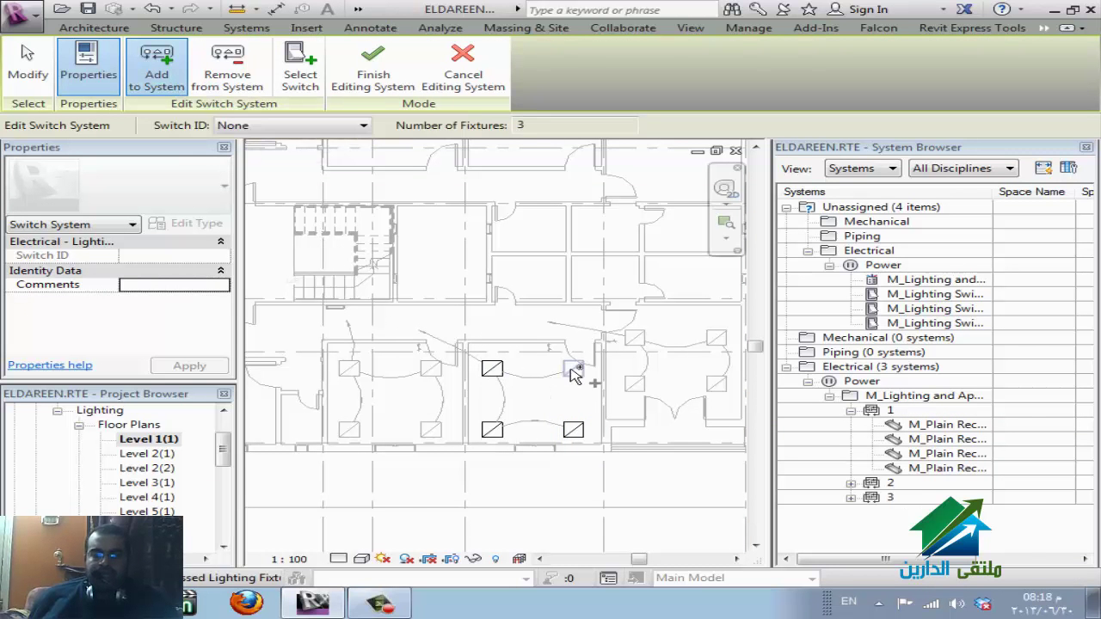
{"action": "left_click", "coordinate": [303, 70]}
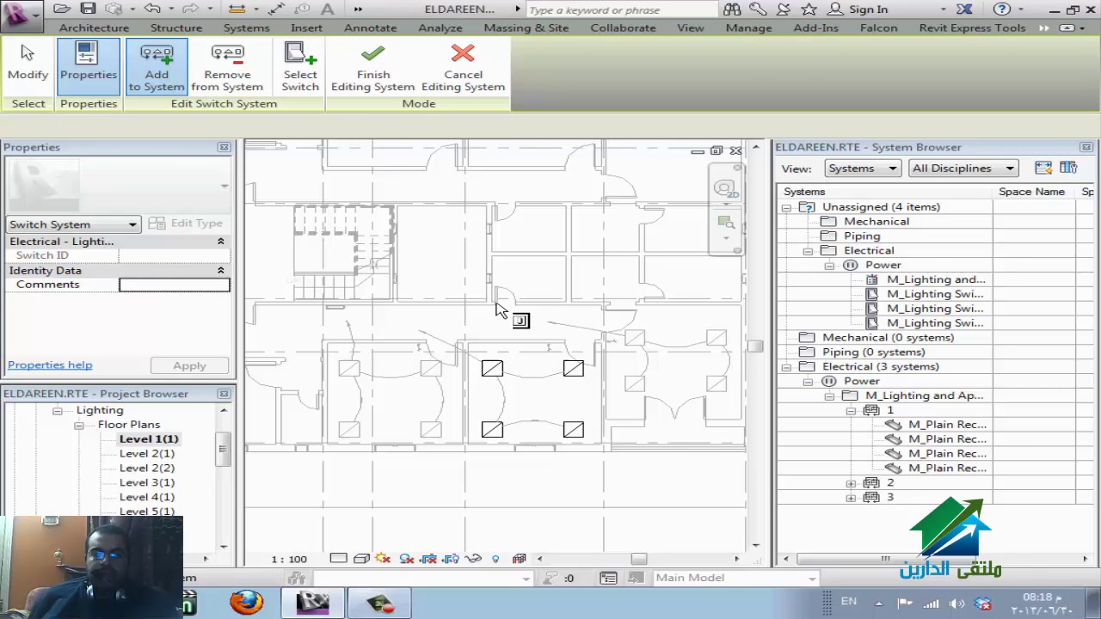
{"action": "left_click", "coordinate": [543, 357]}
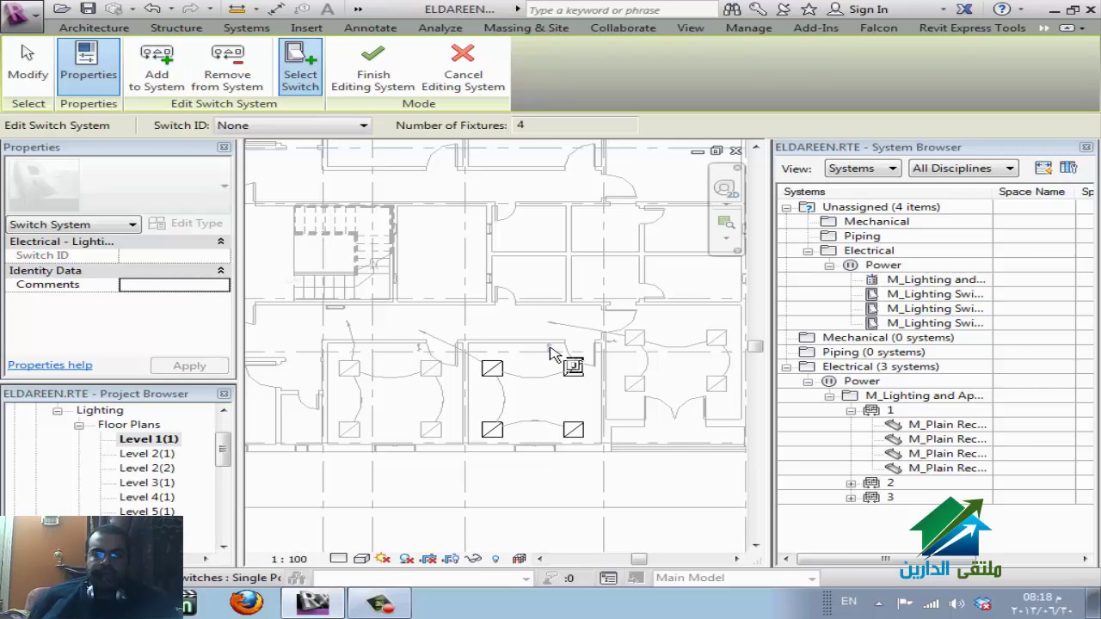
{"action": "left_click", "coordinate": [372, 75]}
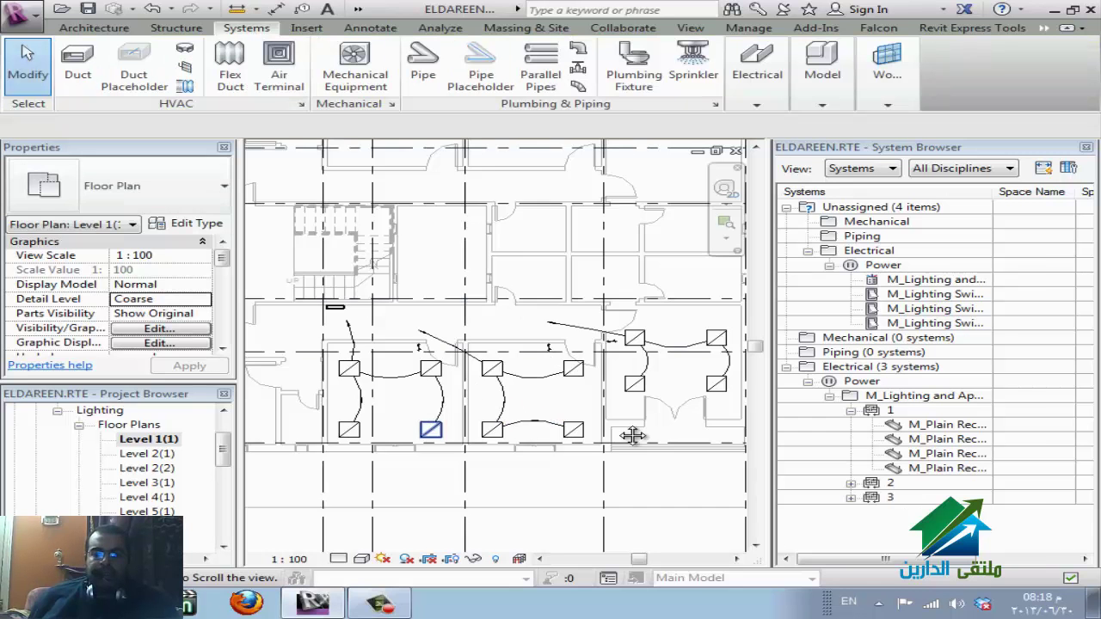
- Create a switch system from a left-room fixture, add three more fixtures, and assign the room's switch
{"action": "mouse_move", "coordinate": [431, 428]}
{"action": "middle_mouse_down"}
{"action": "mouse_move", "coordinate": [646, 444]}
{"action": "mouse_move", "coordinate": [563, 456]}
{"action": "middle_mouse_up"}
{"action": "scroll", "coordinate": [645, 445], "scroll_direction": "up", "scroll_amount": 2}
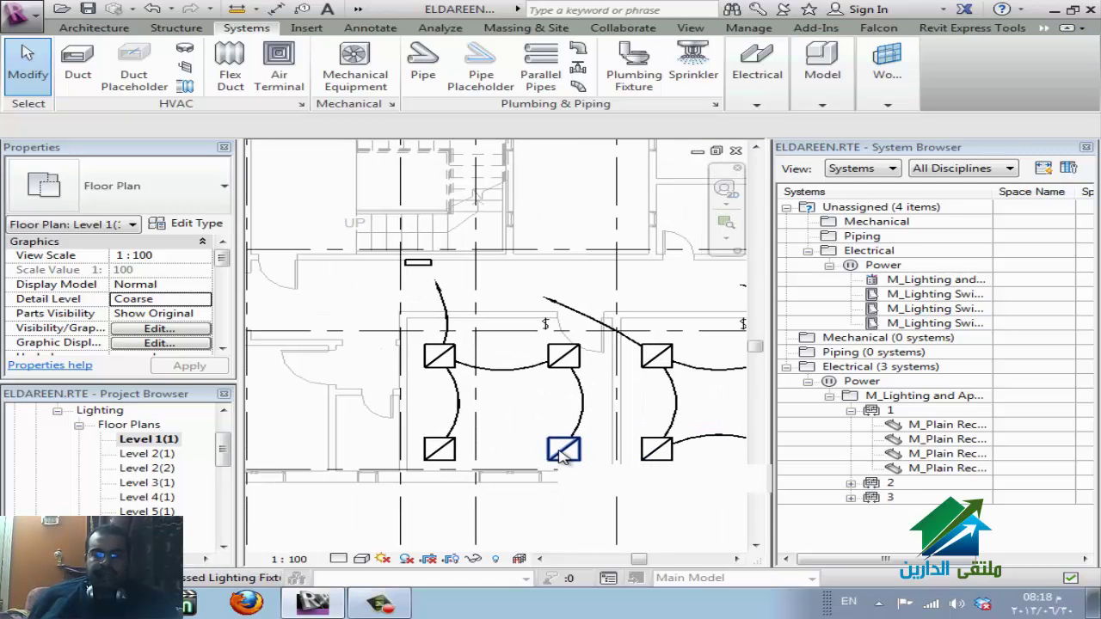
{"action": "left_click", "coordinate": [563, 453]}
{"action": "left_click", "coordinate": [987, 77]}
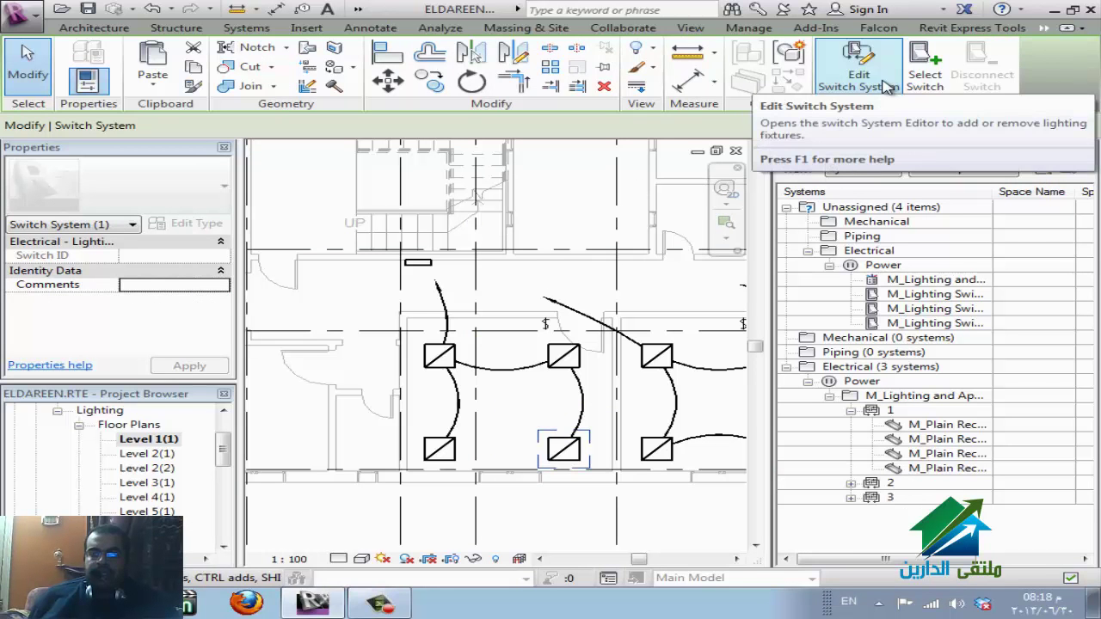
{"action": "left_click", "coordinate": [886, 86]}
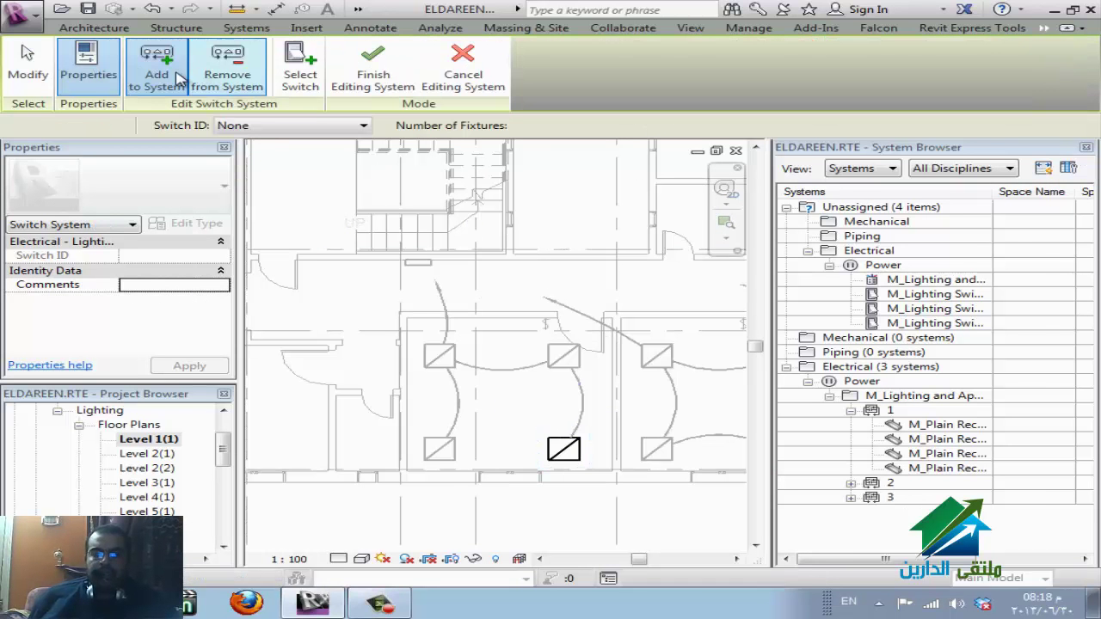
{"action": "left_click", "coordinate": [440, 451]}
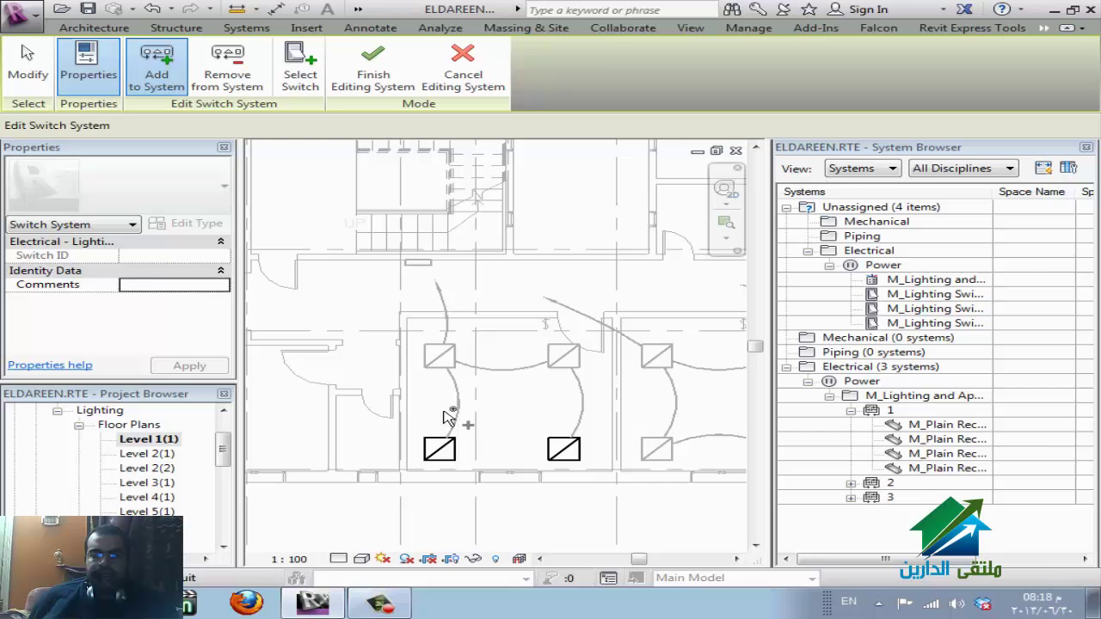
{"action": "left_click", "coordinate": [440, 359]}
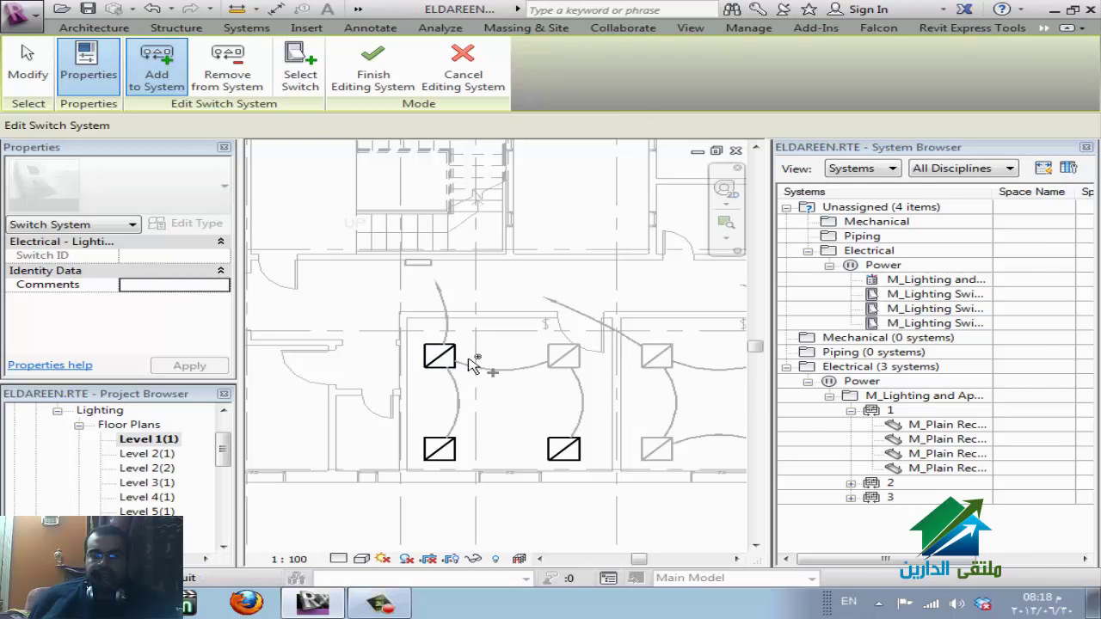
{"action": "left_click", "coordinate": [571, 356]}
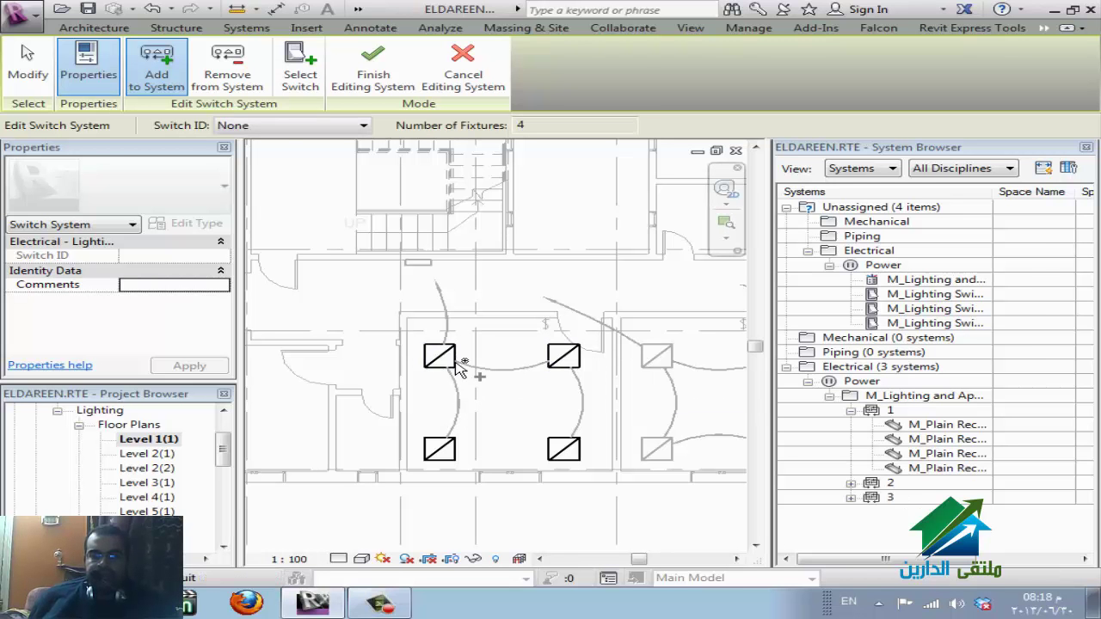
{"action": "left_click", "coordinate": [318, 74]}
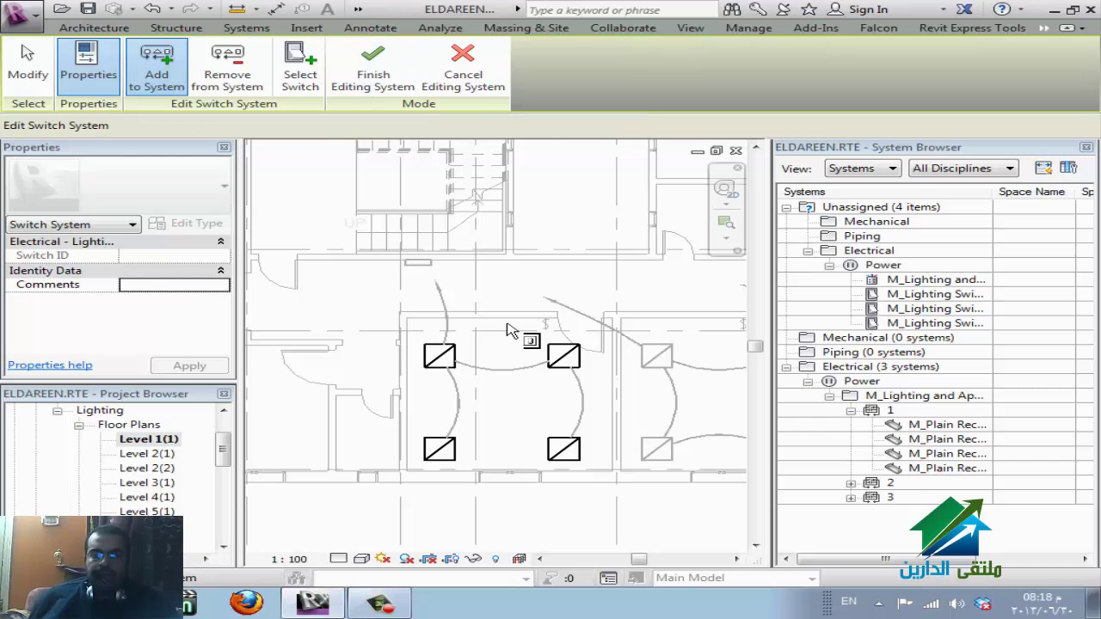
{"action": "left_click", "coordinate": [545, 325]}
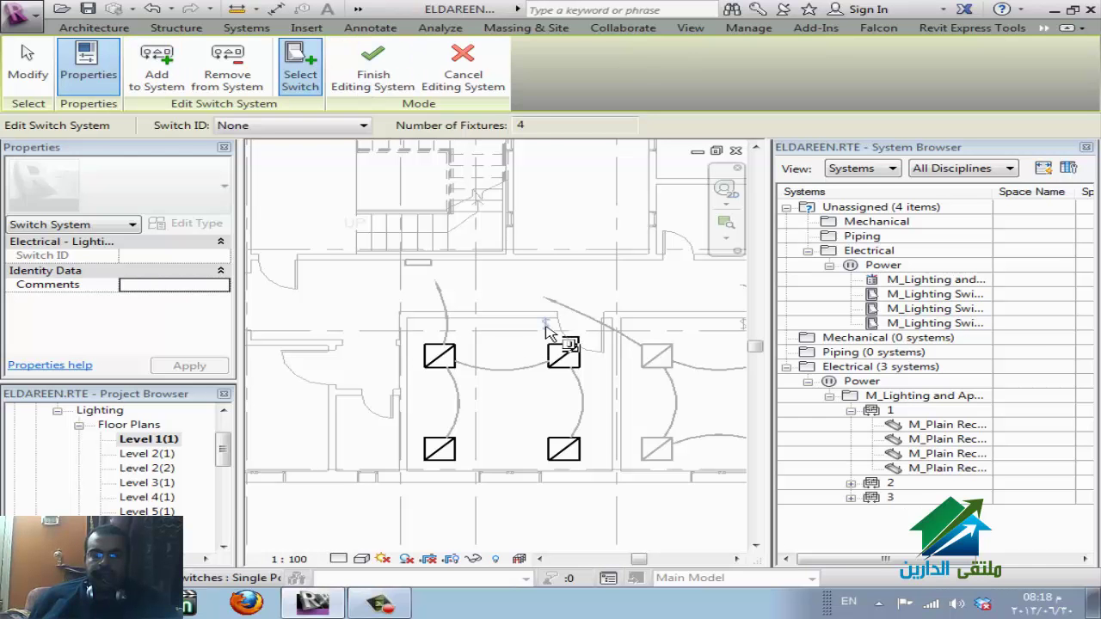
{"action": "left_click", "coordinate": [379, 66]}
- Close the System Browser and bring the whole building into view
{"action": "scroll", "coordinate": [444, 354], "scroll_direction": "down", "scroll_amount": 1}
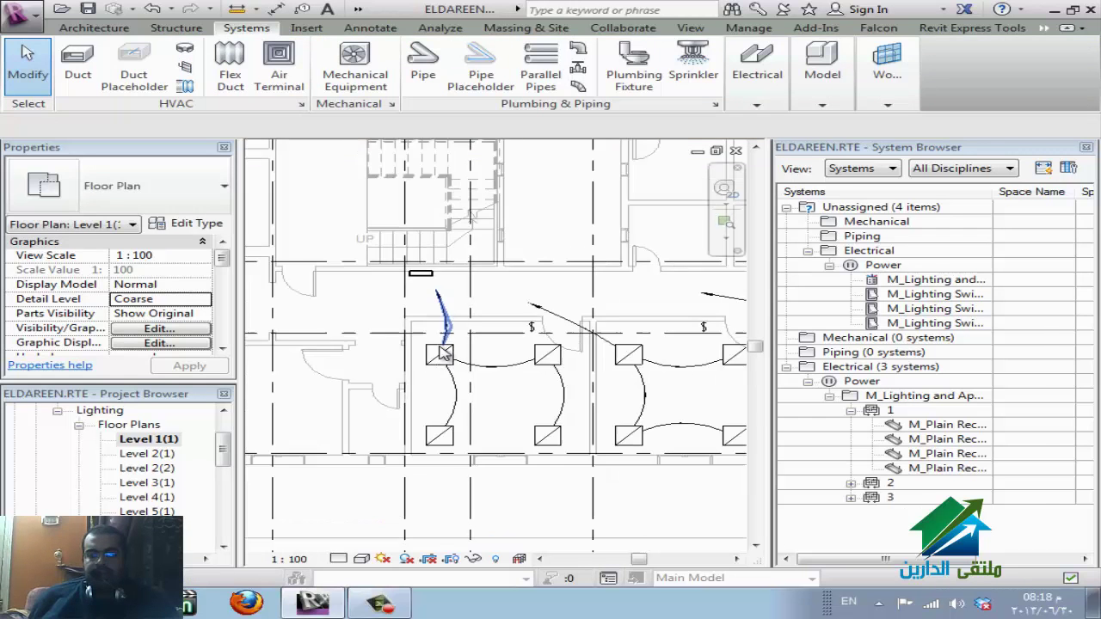
{"action": "scroll", "coordinate": [444, 353], "scroll_direction": "down", "scroll_amount": 1}
{"action": "scroll", "coordinate": [443, 354], "scroll_direction": "down", "scroll_amount": 1}
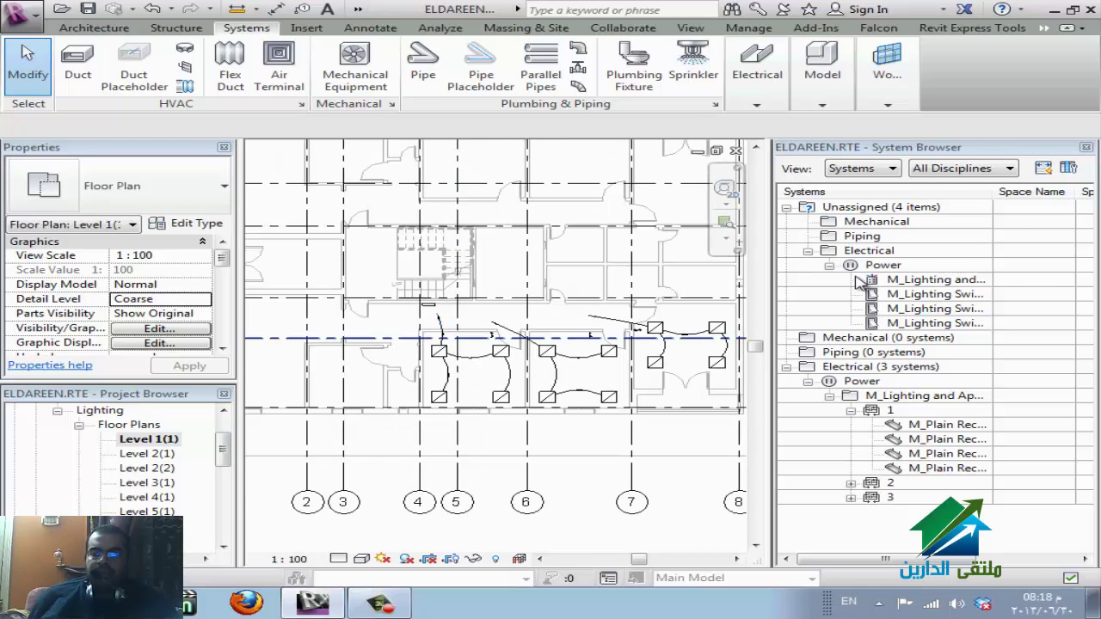
{"action": "left_click", "coordinate": [1087, 148]}
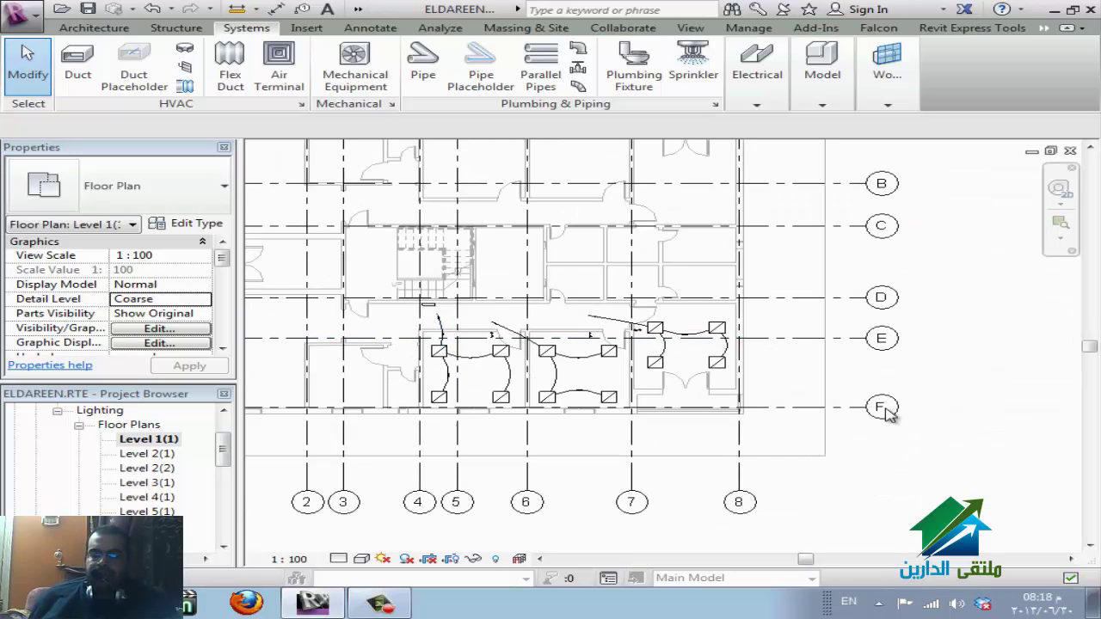
{"action": "middle_click_drag", "start_coordinate": [558, 391], "coordinate": [843, 399]}
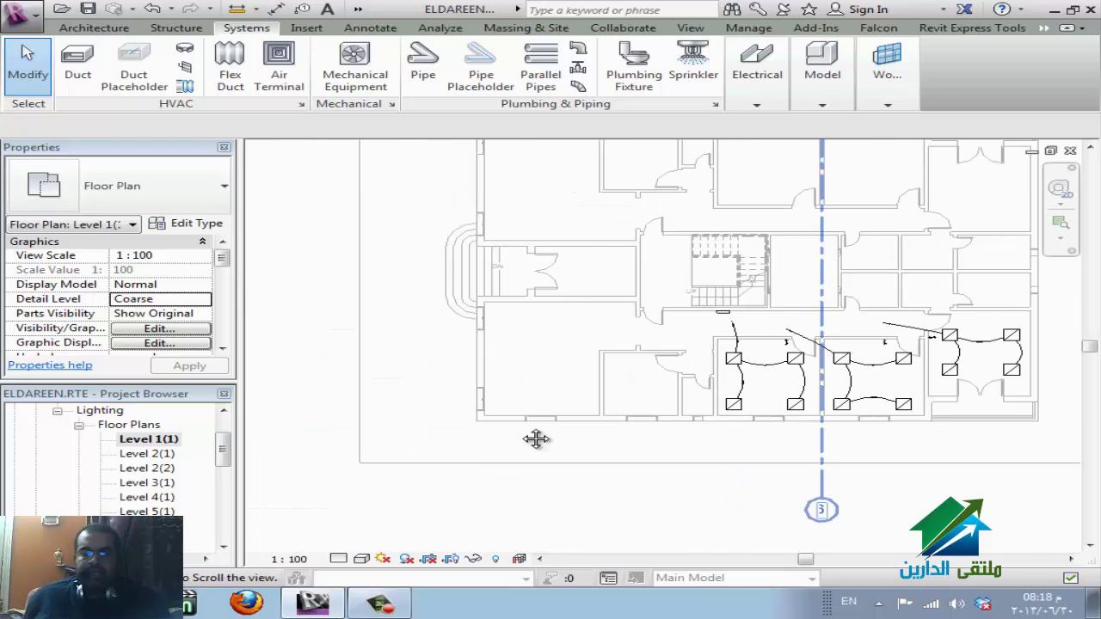
- Open the Level 1(1) ceiling plan and shift it to show the rooms
{"action": "left_click", "coordinate": [147, 440]}
{"action": "scroll", "coordinate": [150, 446], "scroll_direction": "down", "scroll_amount": 2}
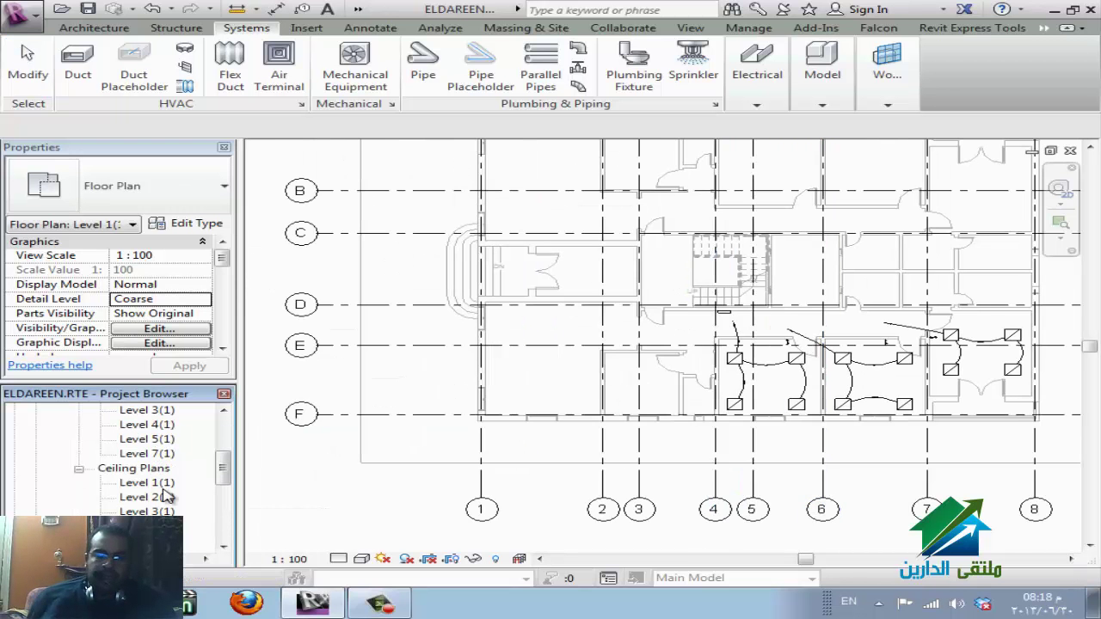
{"action": "double_click", "coordinate": [164, 485]}
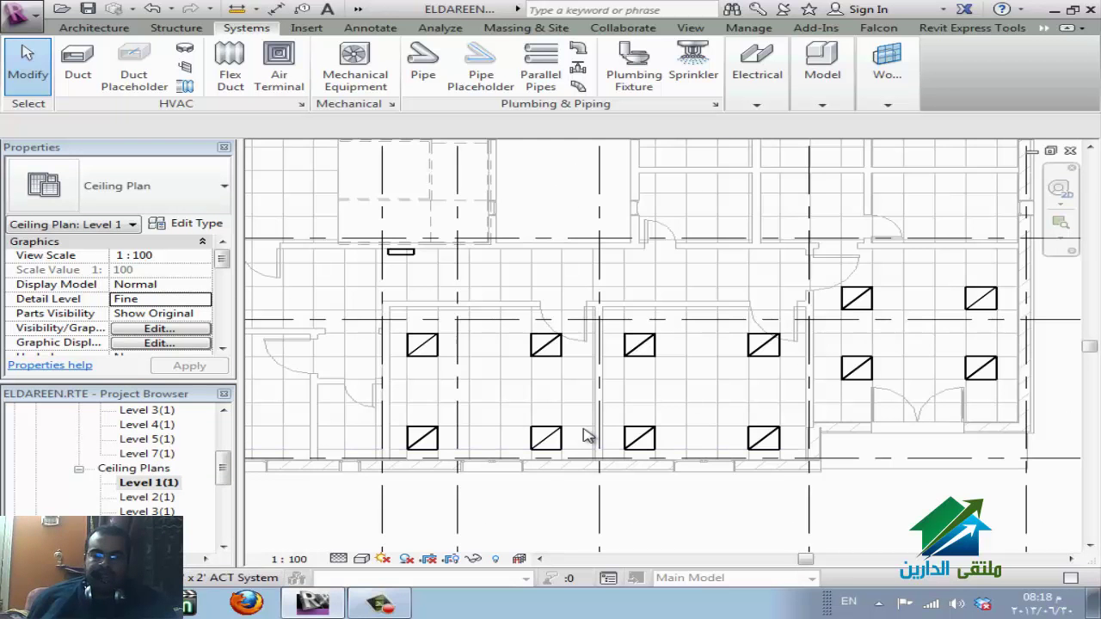
{"action": "middle_click_drag", "start_coordinate": [812, 438], "coordinate": [836, 442]}
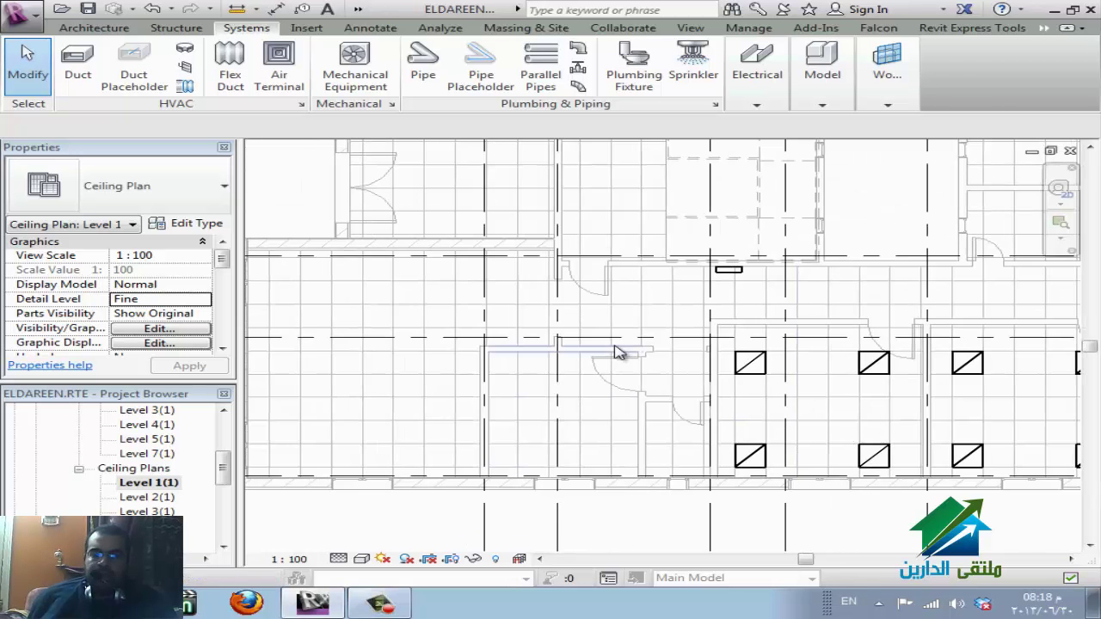
{"action": "scroll", "coordinate": [618, 352], "scroll_direction": "down", "scroll_amount": 1}
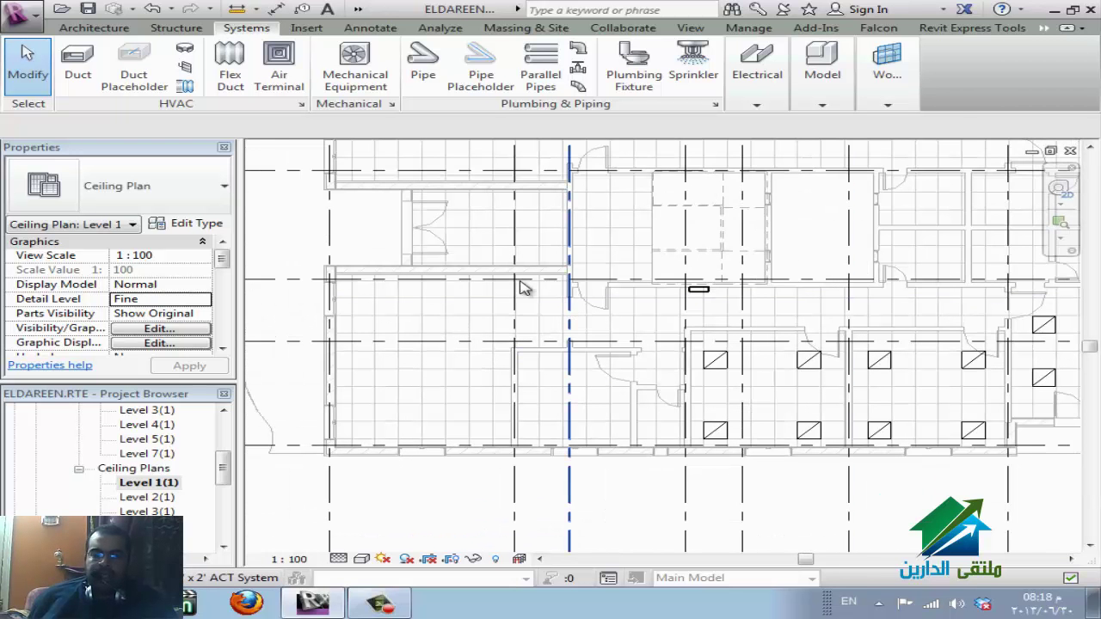
{"action": "left_click", "coordinate": [766, 74]}
{"action": "left_click", "coordinate": [822, 69]}
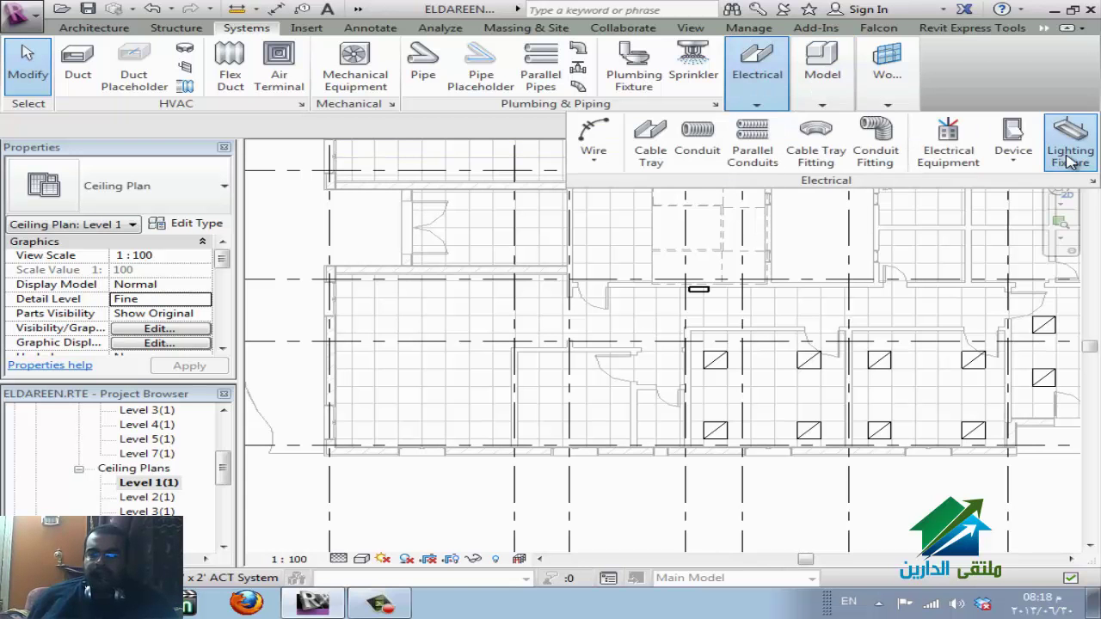
- Place three M_Plain Recessed 600x600 - 277 fixtures on the ceiling grid, one in the corridor
{"action": "left_click", "coordinate": [1070, 142]}
{"action": "scroll", "coordinate": [988, 314], "scroll_direction": "up", "scroll_amount": 3}
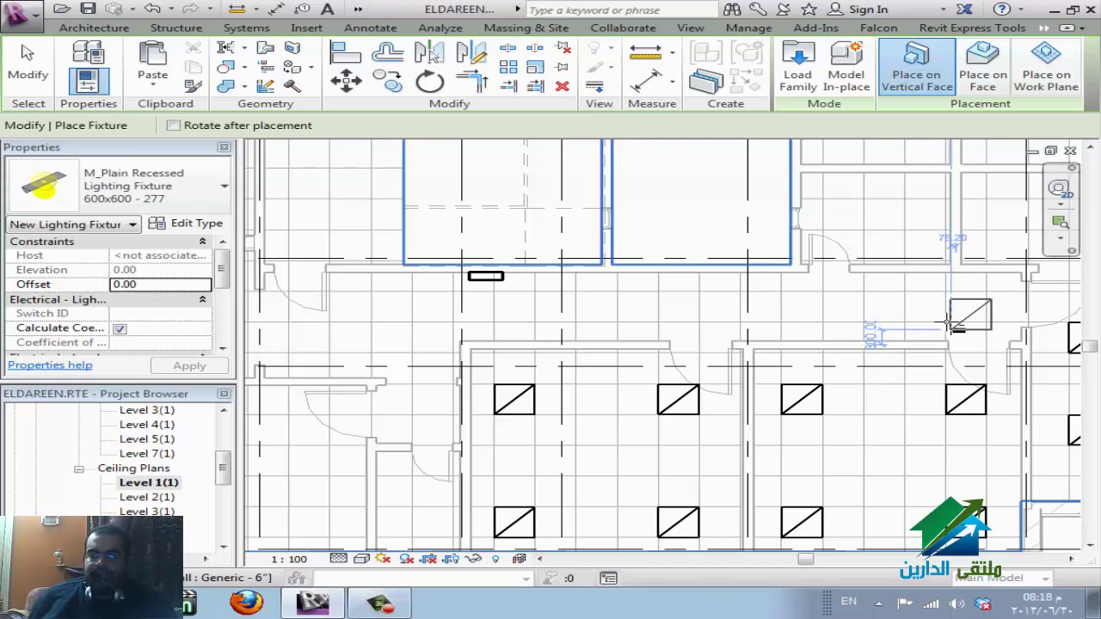
{"action": "scroll", "coordinate": [953, 331], "scroll_direction": "up", "scroll_amount": 2}
{"action": "scroll", "coordinate": [951, 325], "scroll_direction": "up", "scroll_amount": 1}
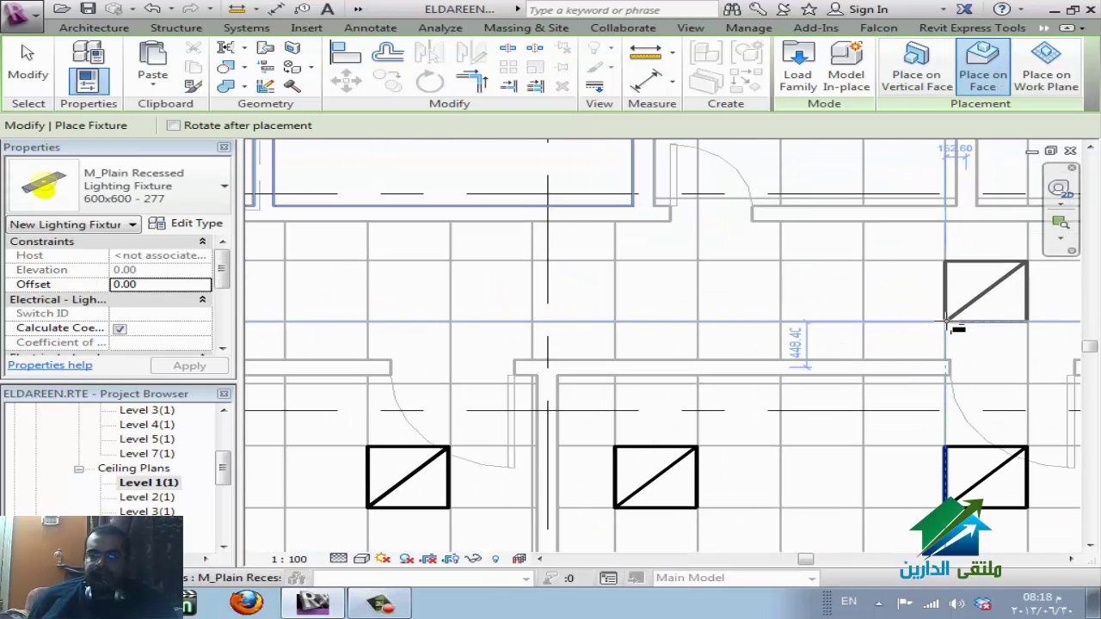
{"action": "left_click", "coordinate": [949, 323]}
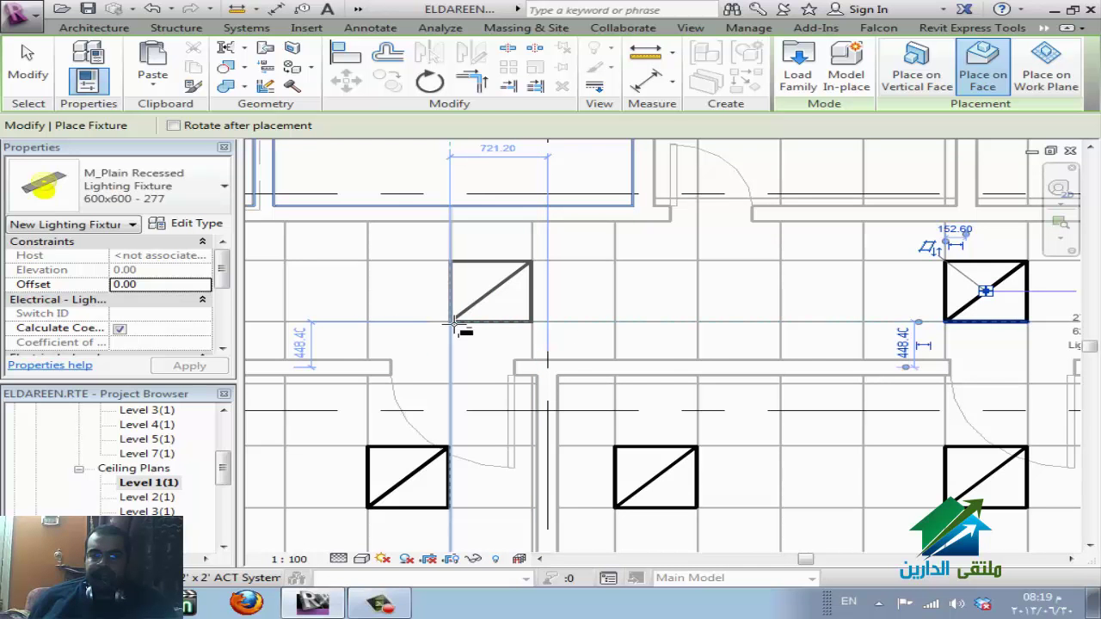
{"action": "left_click", "coordinate": [823, 325]}
{"action": "scroll", "coordinate": [430, 345], "scroll_direction": "down", "scroll_amount": 2}
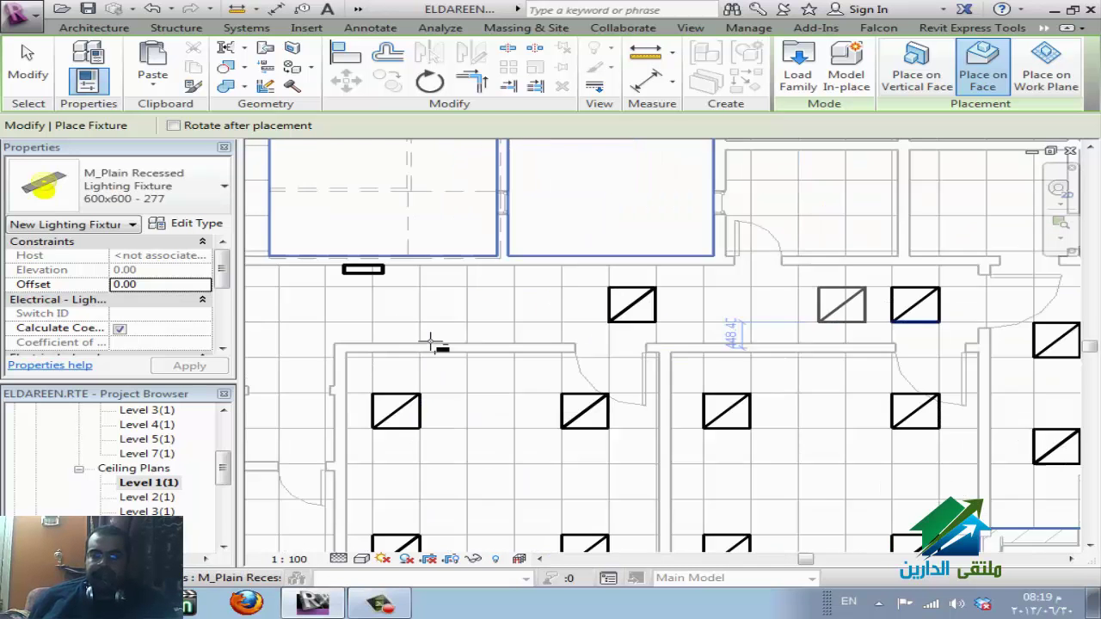
{"action": "scroll", "coordinate": [390, 338], "scroll_direction": "down", "scroll_amount": 2}
{"action": "scroll", "coordinate": [396, 340], "scroll_direction": "up", "scroll_amount": 1}
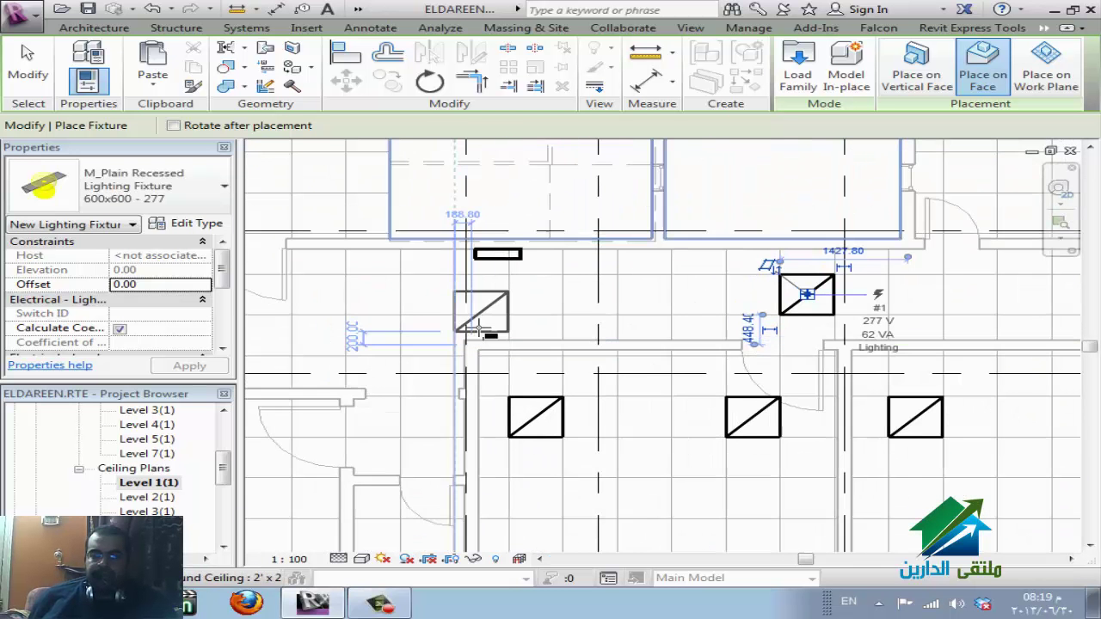
{"action": "scroll", "coordinate": [430, 331], "scroll_direction": "up", "scroll_amount": 1}
{"action": "scroll", "coordinate": [448, 319], "scroll_direction": "down", "scroll_amount": 1}
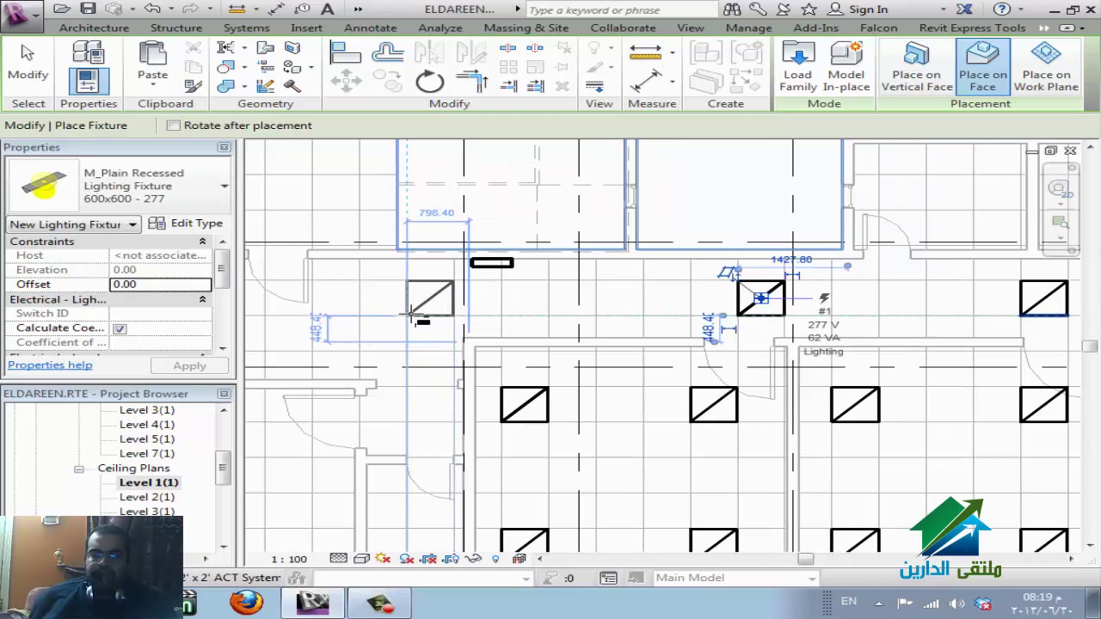
{"action": "left_click", "coordinate": [413, 316]}
{"action": "scroll", "coordinate": [671, 336], "scroll_direction": "down", "scroll_amount": 1}
{"action": "scroll", "coordinate": [675, 335], "scroll_direction": "down", "scroll_amount": 1}
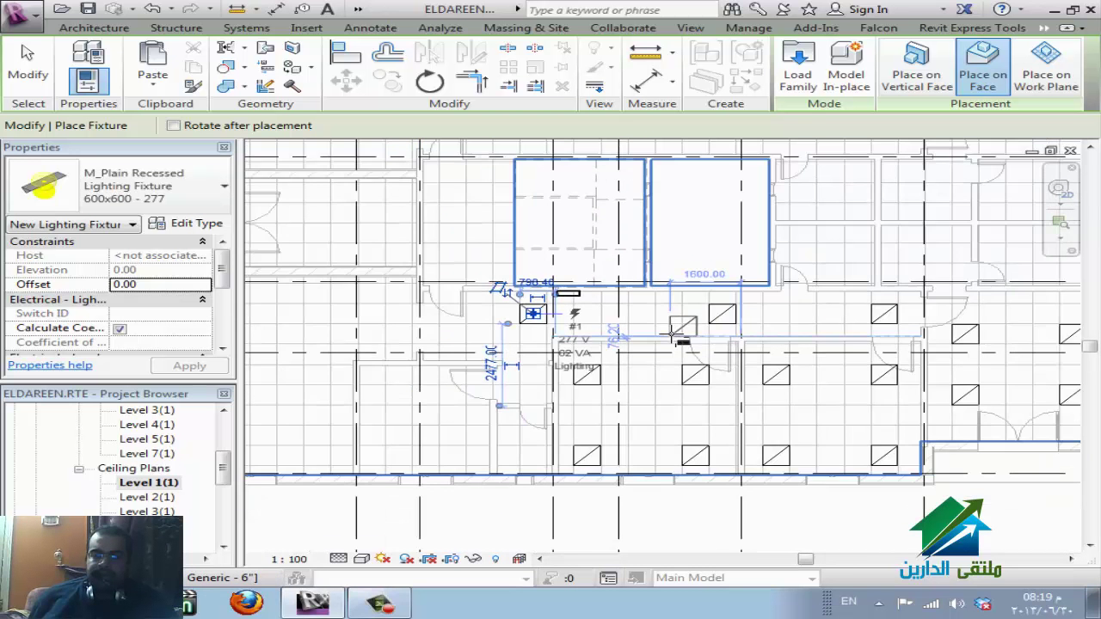
{"action": "scroll", "coordinate": [517, 370], "scroll_direction": "down", "scroll_amount": 1}
{"action": "scroll", "coordinate": [386, 423], "scroll_direction": "up", "scroll_amount": 1}
{"action": "scroll", "coordinate": [379, 422], "scroll_direction": "up", "scroll_amount": 1}
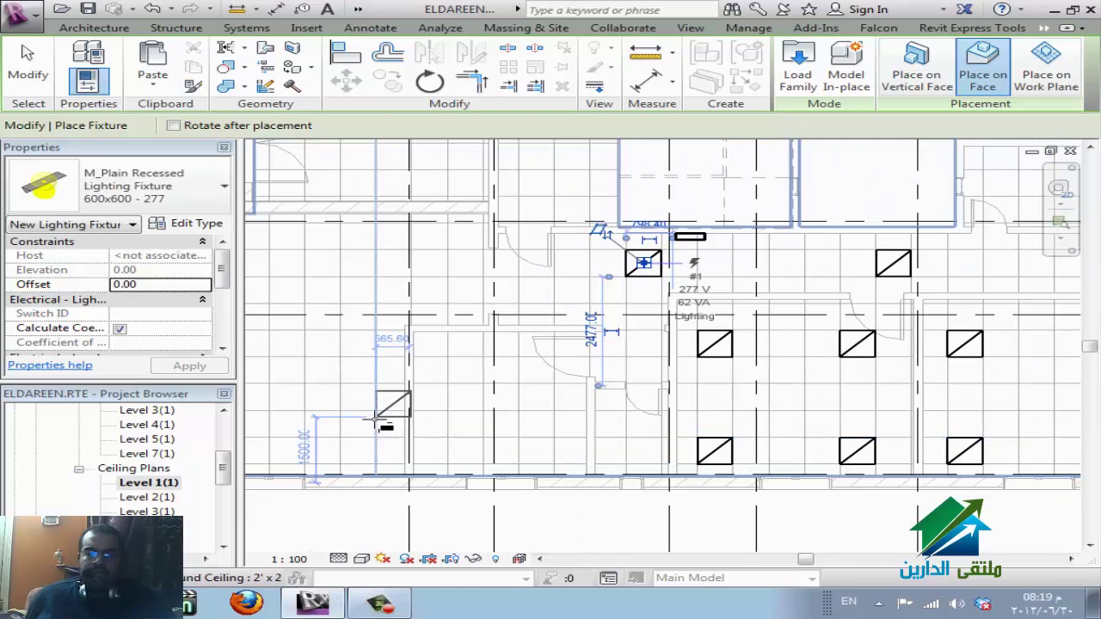
- Place six more recessed fixtures on the left part of the ceiling, in lower and upper rows
{"action": "middle_click_drag", "start_coordinate": [509, 405], "coordinate": [855, 448]}
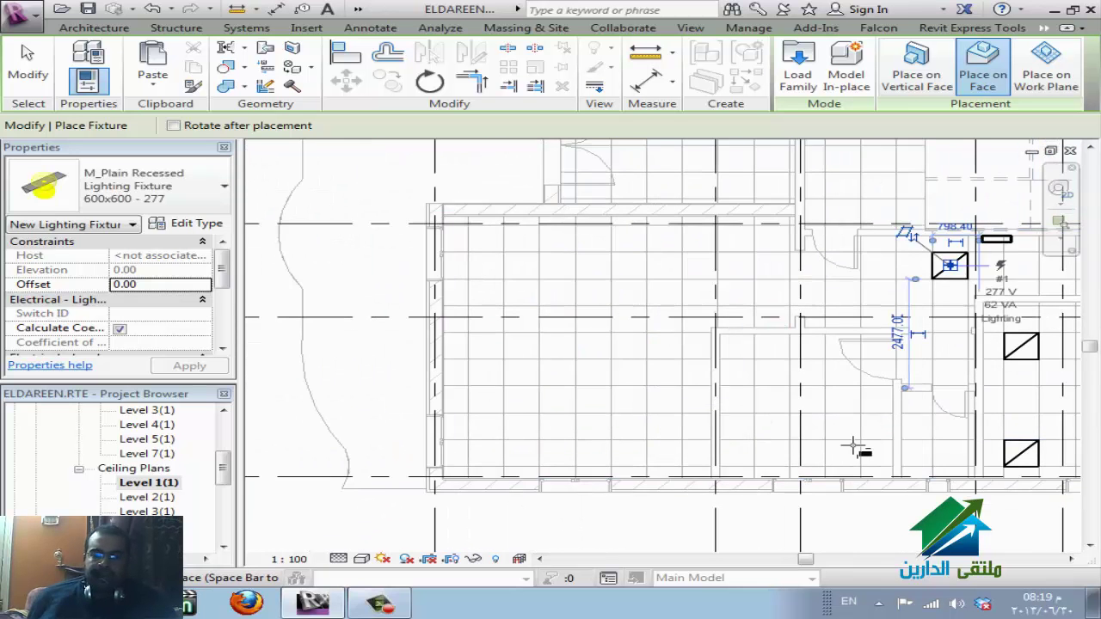
{"action": "scroll", "coordinate": [852, 450], "scroll_direction": "up", "scroll_amount": 1}
{"action": "scroll", "coordinate": [848, 451], "scroll_direction": "up", "scroll_amount": 1}
{"action": "scroll", "coordinate": [813, 460], "scroll_direction": "up", "scroll_amount": 1}
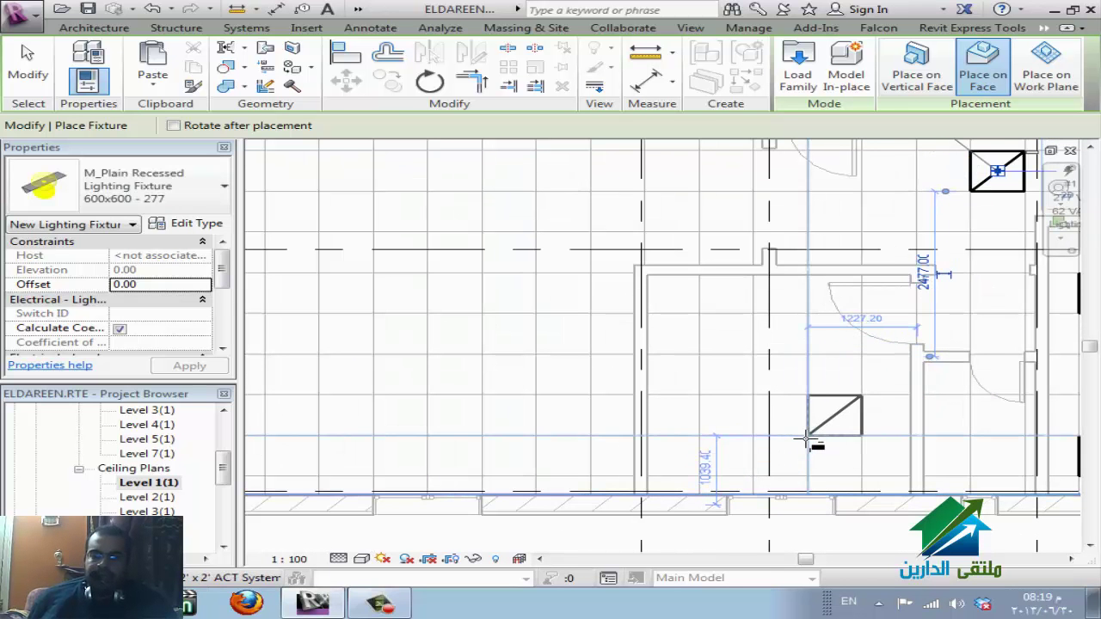
{"action": "left_click", "coordinate": [807, 439]}
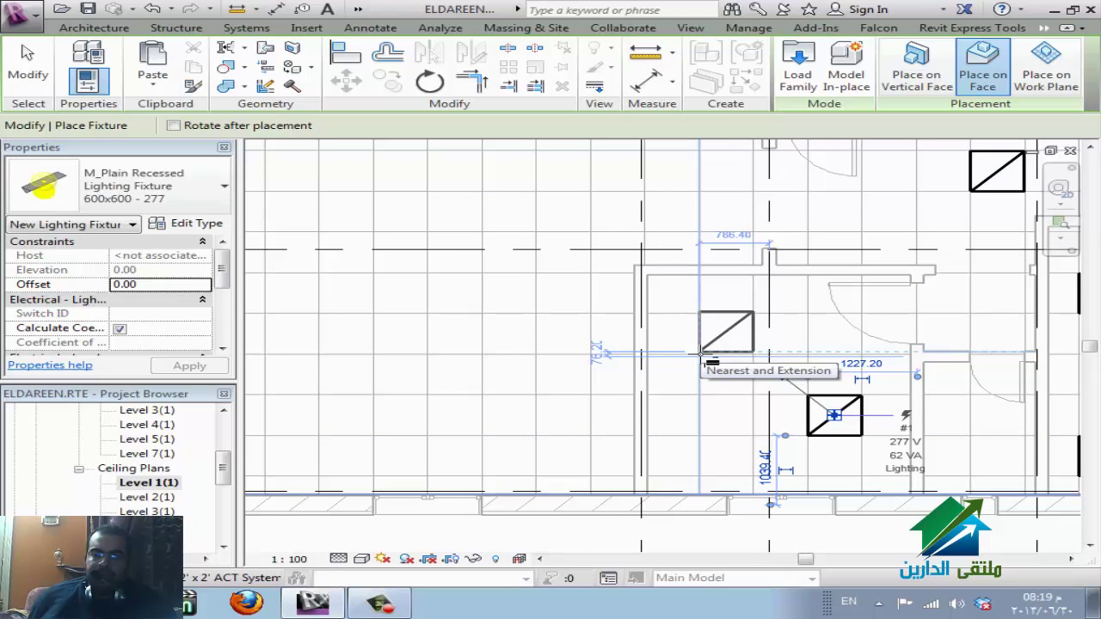
{"action": "scroll", "coordinate": [698, 355], "scroll_direction": "up", "scroll_amount": 2}
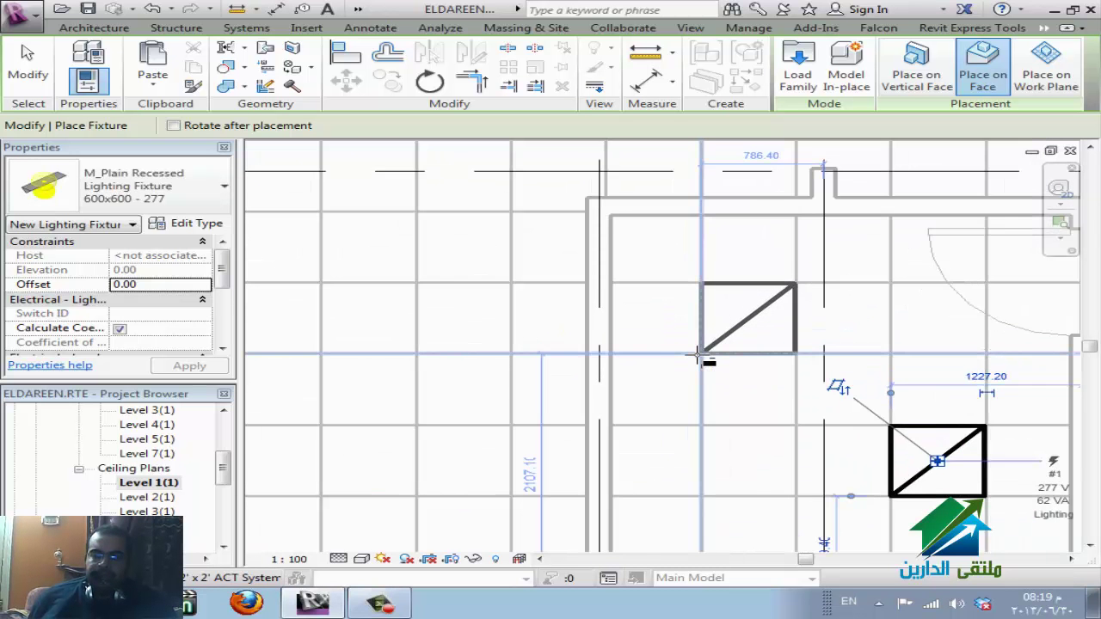
{"action": "left_click", "coordinate": [699, 354]}
{"action": "scroll", "coordinate": [632, 374], "scroll_direction": "down", "scroll_amount": 2}
{"action": "scroll", "coordinate": [606, 368], "scroll_direction": "down", "scroll_amount": 2}
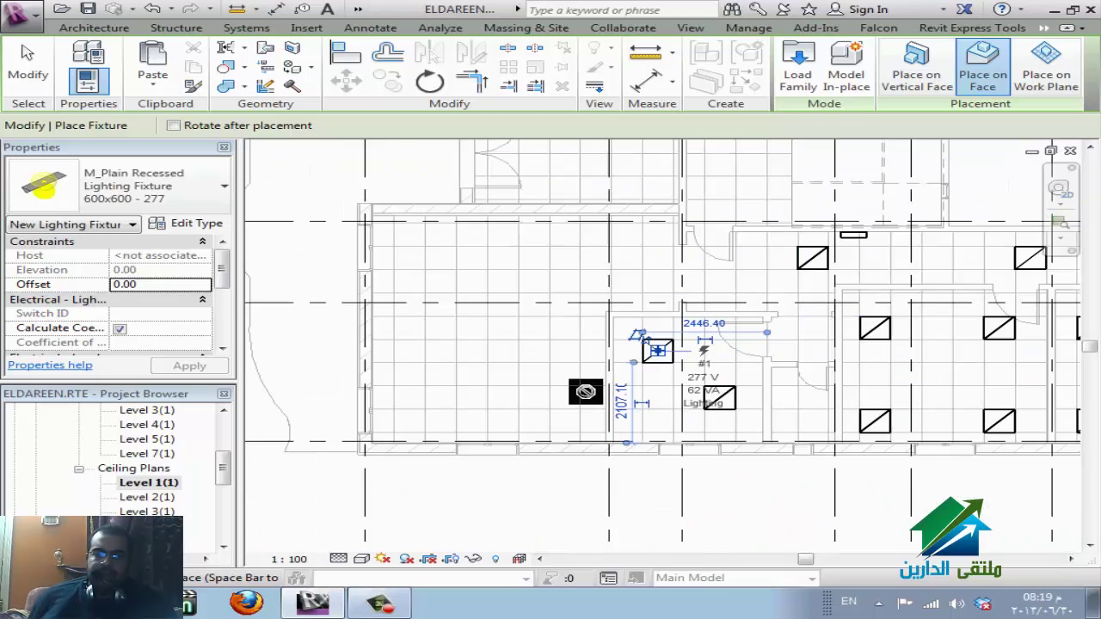
{"action": "scroll", "coordinate": [585, 388], "scroll_direction": "up", "scroll_amount": 1}
{"action": "scroll", "coordinate": [430, 413], "scroll_direction": "up", "scroll_amount": 1}
{"action": "scroll", "coordinate": [443, 408], "scroll_direction": "up", "scroll_amount": 1}
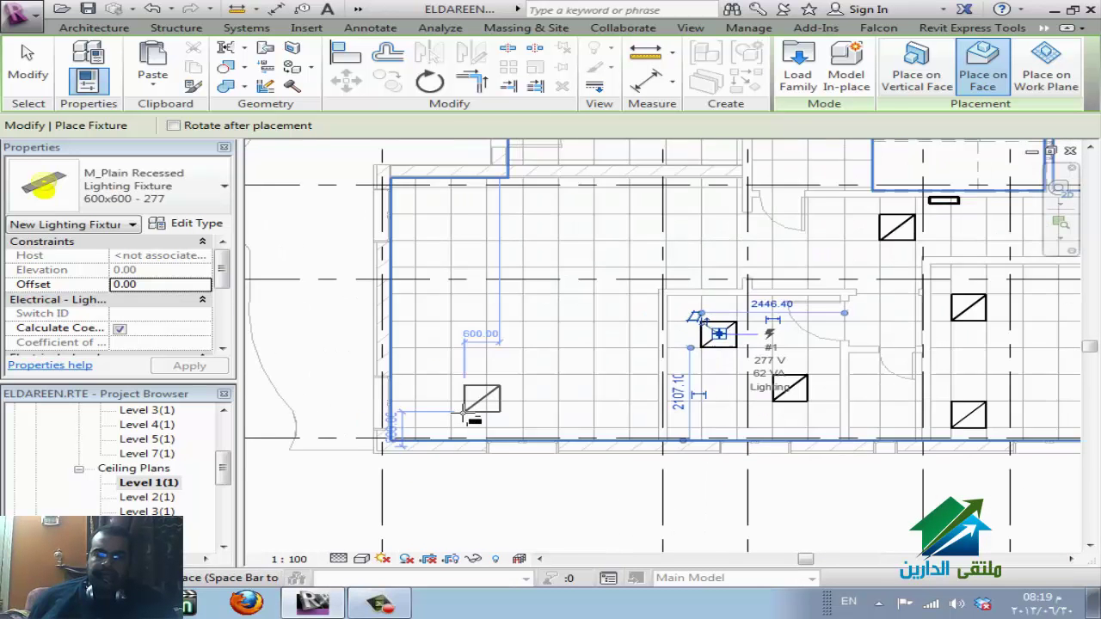
{"action": "scroll", "coordinate": [452, 406], "scroll_direction": "up", "scroll_amount": 1}
{"action": "left_click", "coordinate": [532, 401]}
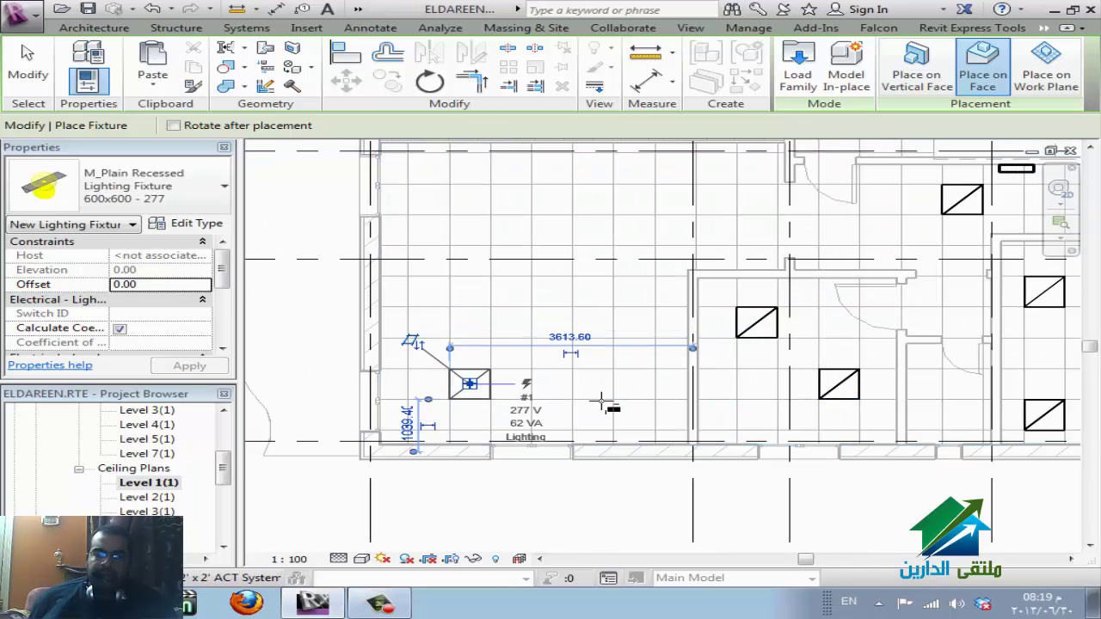
{"action": "left_click", "coordinate": [618, 397]}
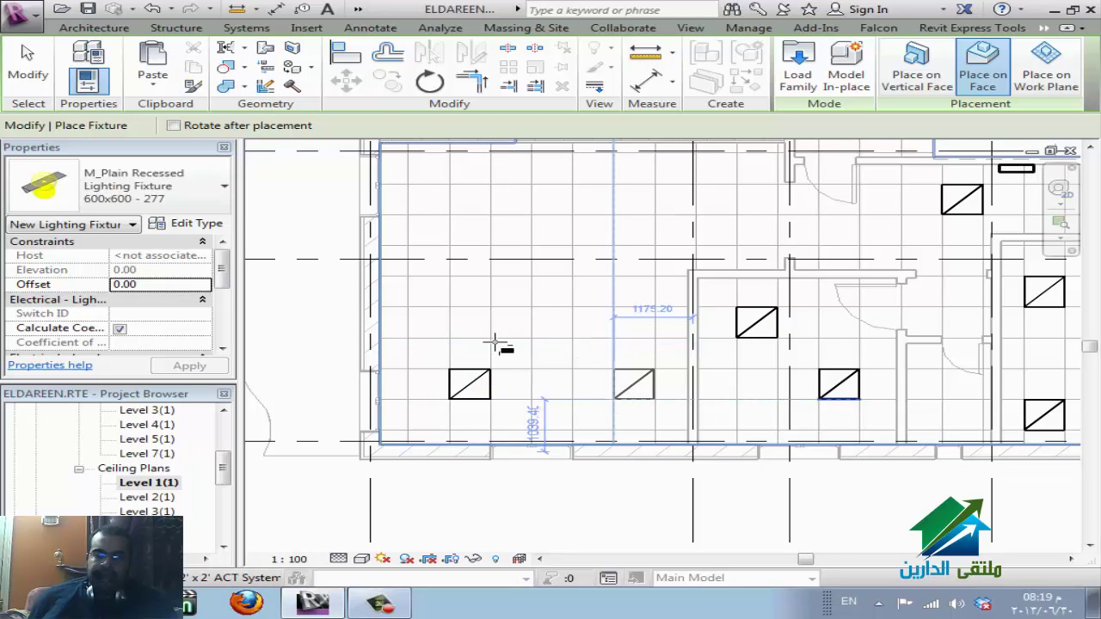
{"action": "left_click", "coordinate": [451, 215]}
{"action": "left_click", "coordinate": [618, 210]}
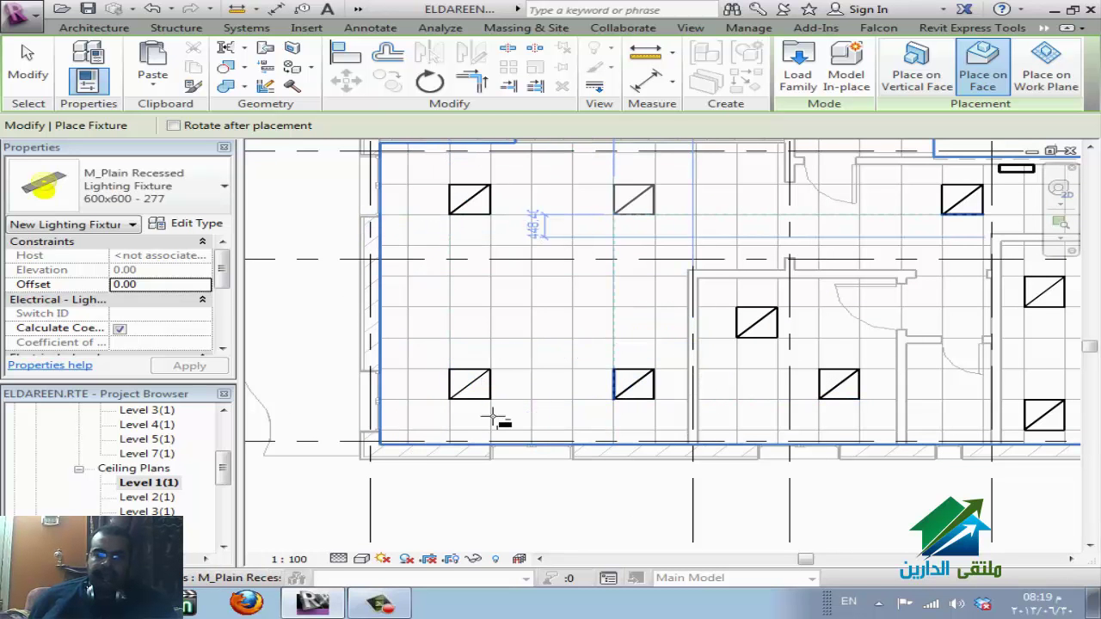
{"action": "scroll", "coordinate": [490, 431], "scroll_direction": "down", "scroll_amount": 1}
{"action": "scroll", "coordinate": [490, 435], "scroll_direction": "down", "scroll_amount": 1}
{"action": "scroll", "coordinate": [489, 437], "scroll_direction": "down", "scroll_amount": 1}
- Place two adjacent 600x600 recessed fixtures in the narrow upper room's ceiling tiles
{"action": "scroll", "coordinate": [517, 361], "scroll_direction": "up", "scroll_amount": 1}
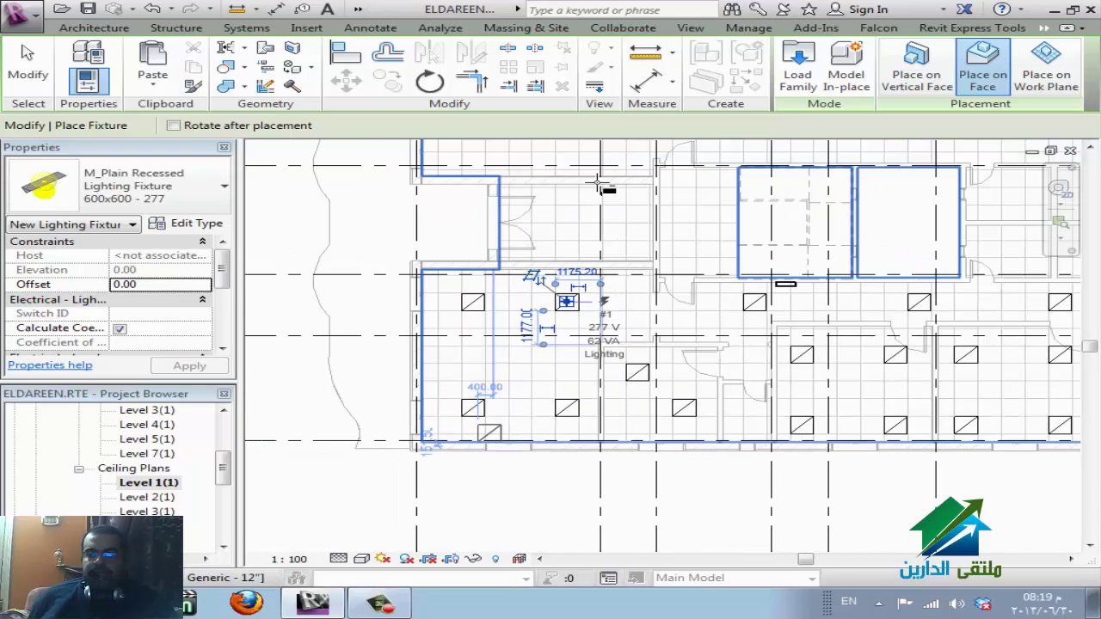
{"action": "scroll", "coordinate": [571, 152], "scroll_direction": "up", "scroll_amount": 1}
{"action": "scroll", "coordinate": [571, 214], "scroll_direction": "down", "scroll_amount": 1}
{"action": "scroll", "coordinate": [521, 287], "scroll_direction": "up", "scroll_amount": 1}
{"action": "scroll", "coordinate": [520, 286], "scroll_direction": "up", "scroll_amount": 1}
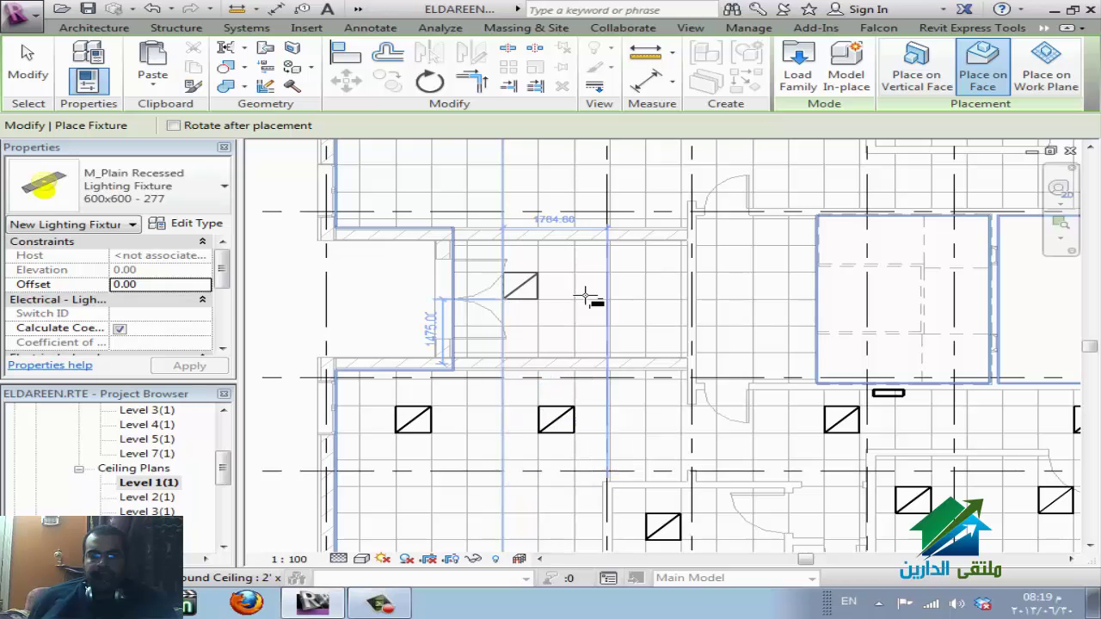
{"action": "left_click", "coordinate": [520, 286]}
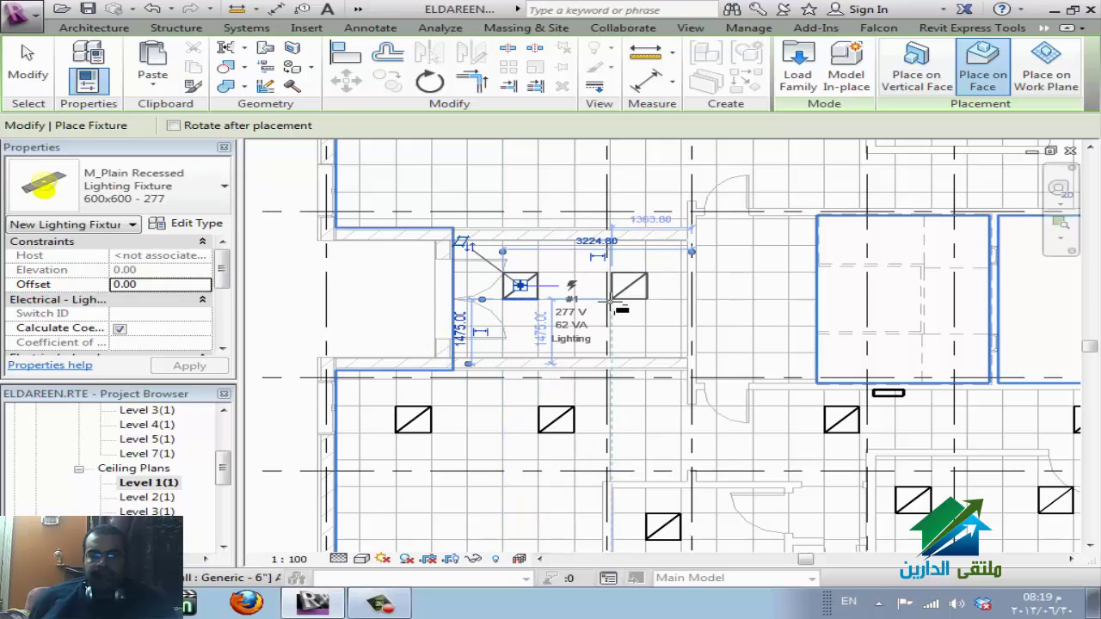
{"action": "scroll", "coordinate": [611, 301], "scroll_direction": "up", "scroll_amount": 1}
{"action": "scroll", "coordinate": [612, 301], "scroll_direction": "up", "scroll_amount": 2}
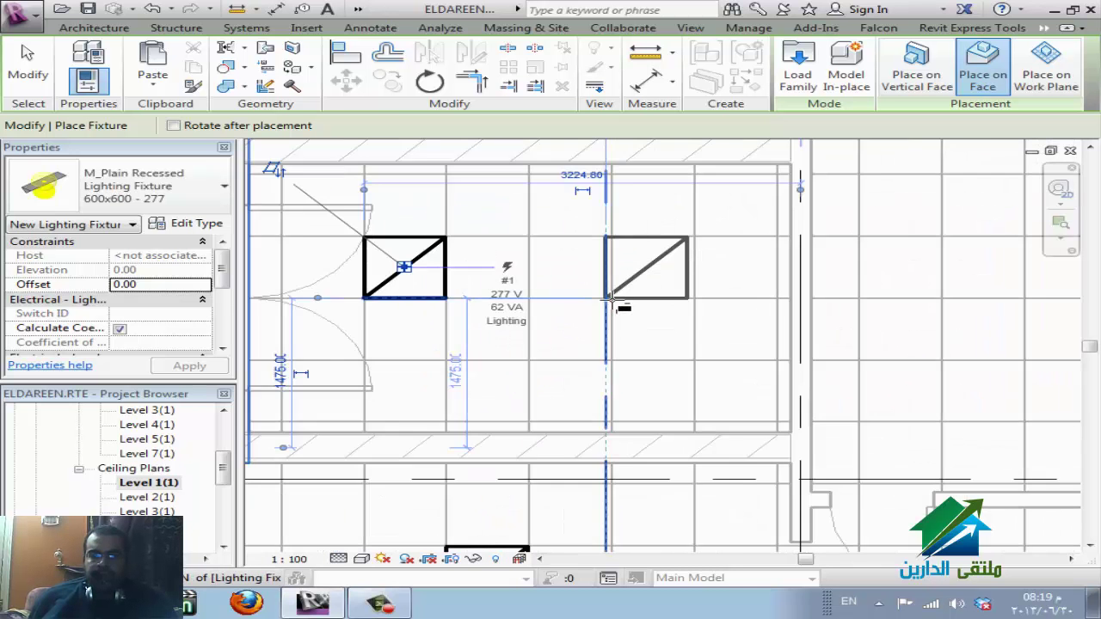
{"action": "scroll", "coordinate": [613, 301], "scroll_direction": "up", "scroll_amount": 2}
{"action": "left_click", "coordinate": [613, 302]}
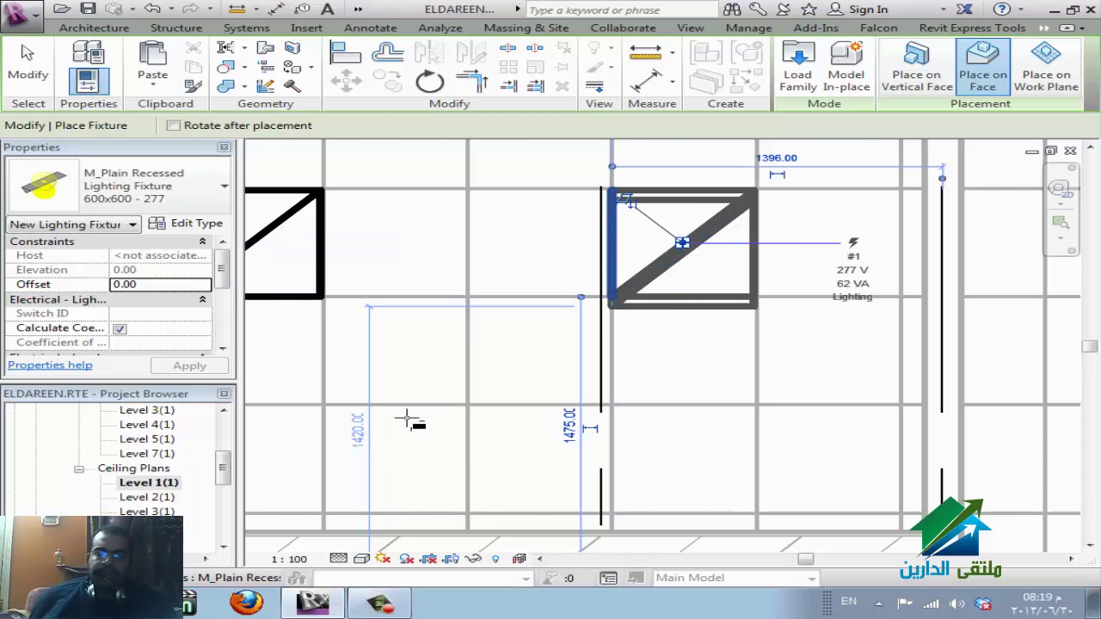
- Place a recessed fixture in the small room by the door
{"action": "scroll", "coordinate": [400, 413], "scroll_direction": "down", "scroll_amount": 3}
{"action": "scroll", "coordinate": [413, 413], "scroll_direction": "down", "scroll_amount": 1}
{"action": "scroll", "coordinate": [419, 418], "scroll_direction": "down", "scroll_amount": 2}
{"action": "scroll", "coordinate": [560, 439], "scroll_direction": "down", "scroll_amount": 1}
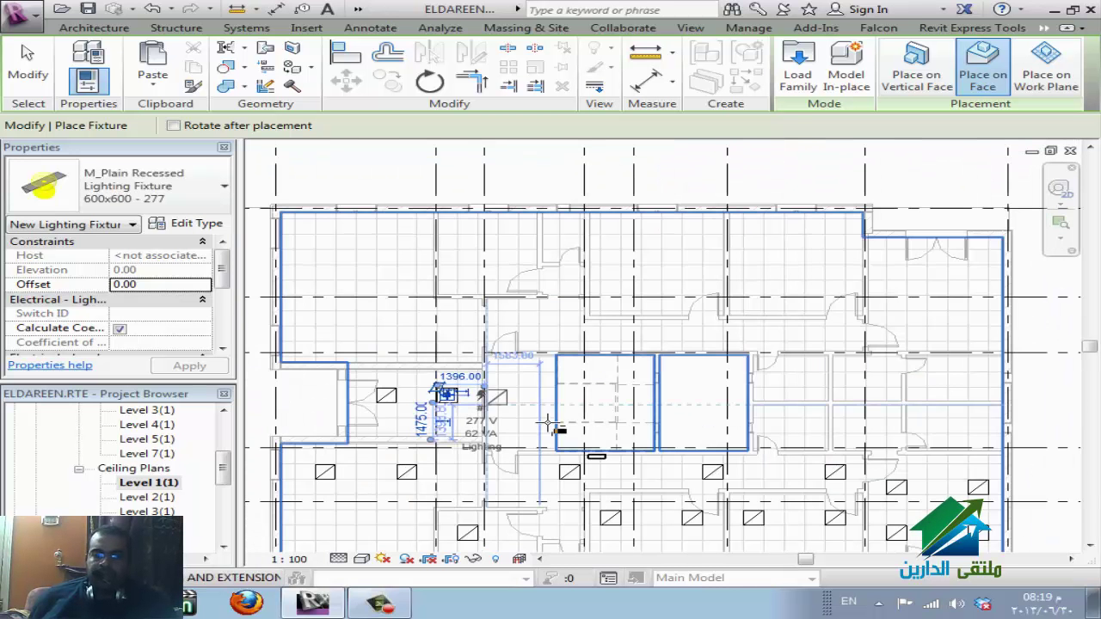
{"action": "scroll", "coordinate": [516, 424], "scroll_direction": "up", "scroll_amount": 1}
{"action": "scroll", "coordinate": [495, 428], "scroll_direction": "up", "scroll_amount": 2}
{"action": "scroll", "coordinate": [442, 448], "scroll_direction": "up", "scroll_amount": 1}
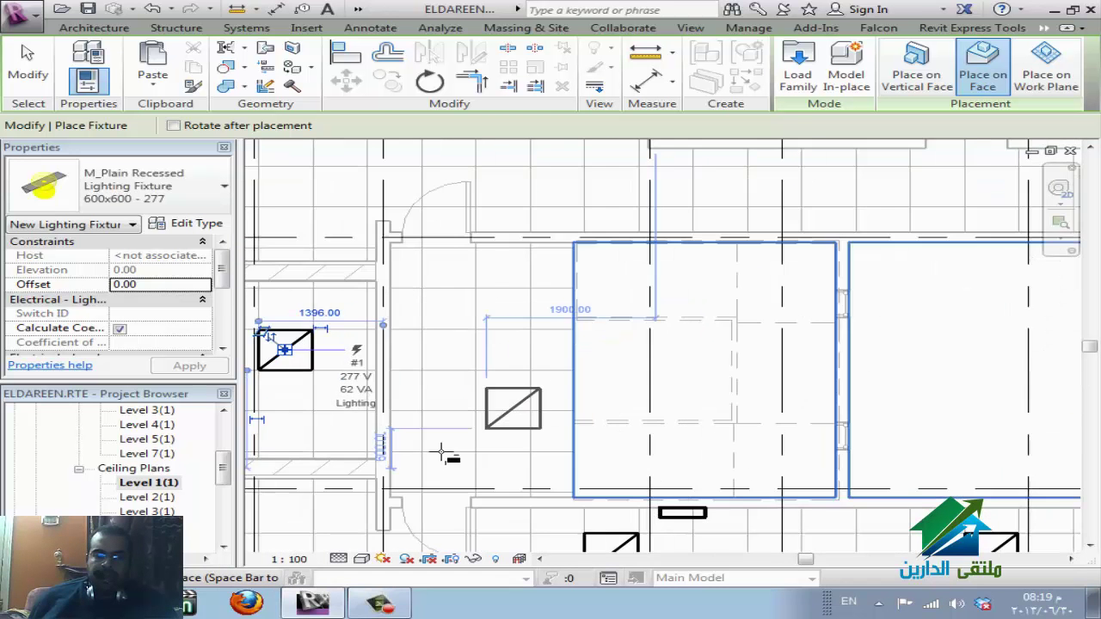
{"action": "left_click", "coordinate": [422, 449]}
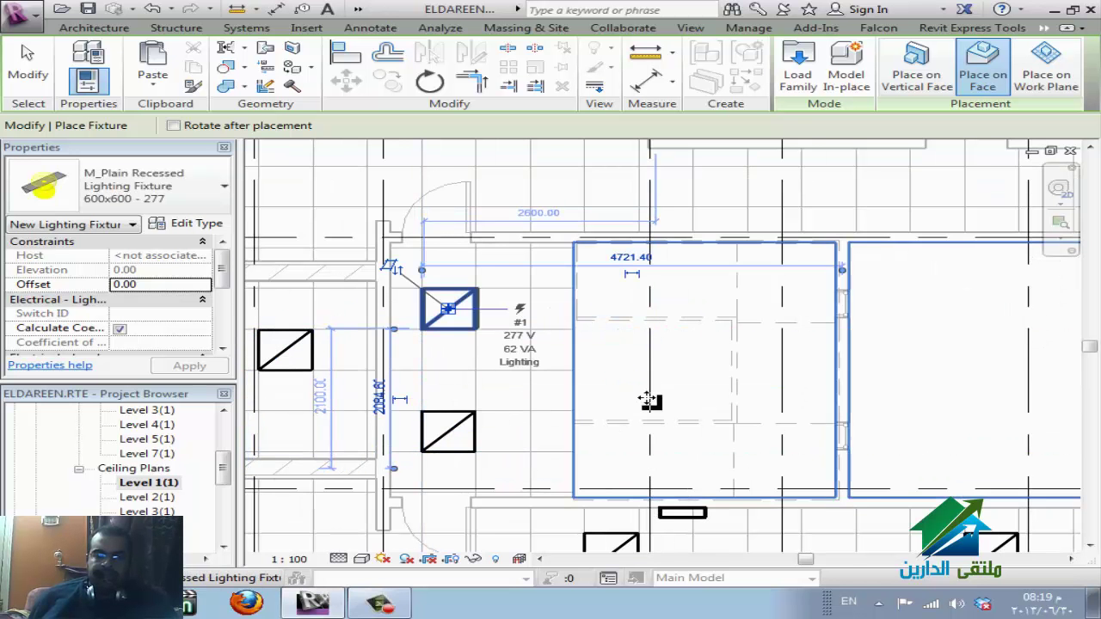
- Place three recessed fixtures in the upper-left room, two of them along its upper row
{"action": "scroll", "coordinate": [645, 393], "scroll_direction": "down", "scroll_amount": 2}
{"action": "scroll", "coordinate": [641, 389], "scroll_direction": "down", "scroll_amount": 1}
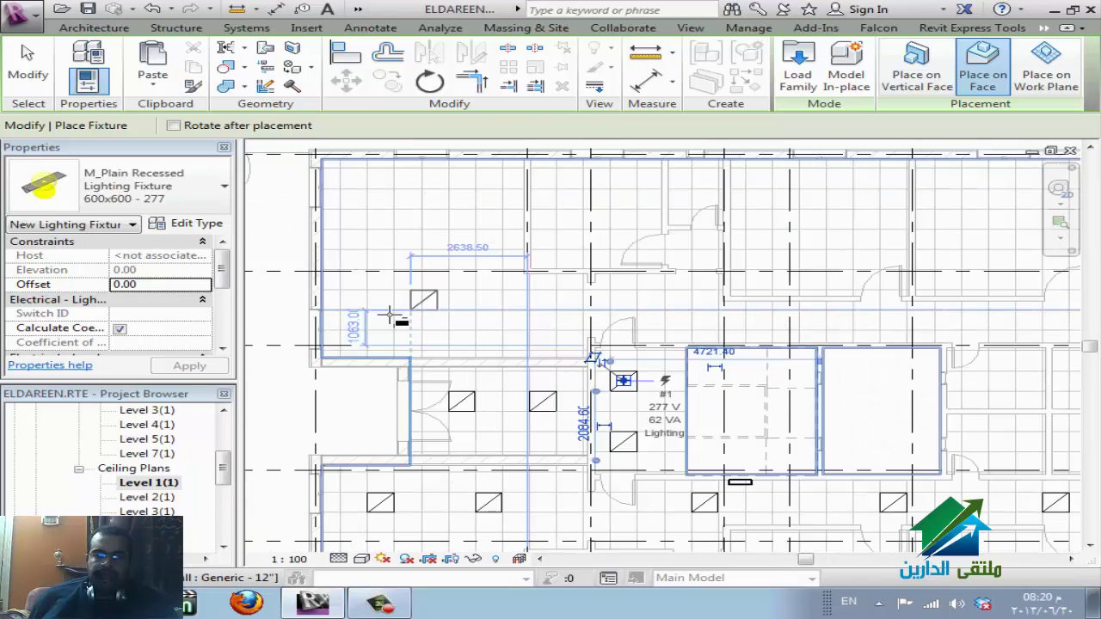
{"action": "scroll", "coordinate": [401, 314], "scroll_direction": "up", "scroll_amount": 1}
{"action": "scroll", "coordinate": [373, 310], "scroll_direction": "up", "scroll_amount": 1}
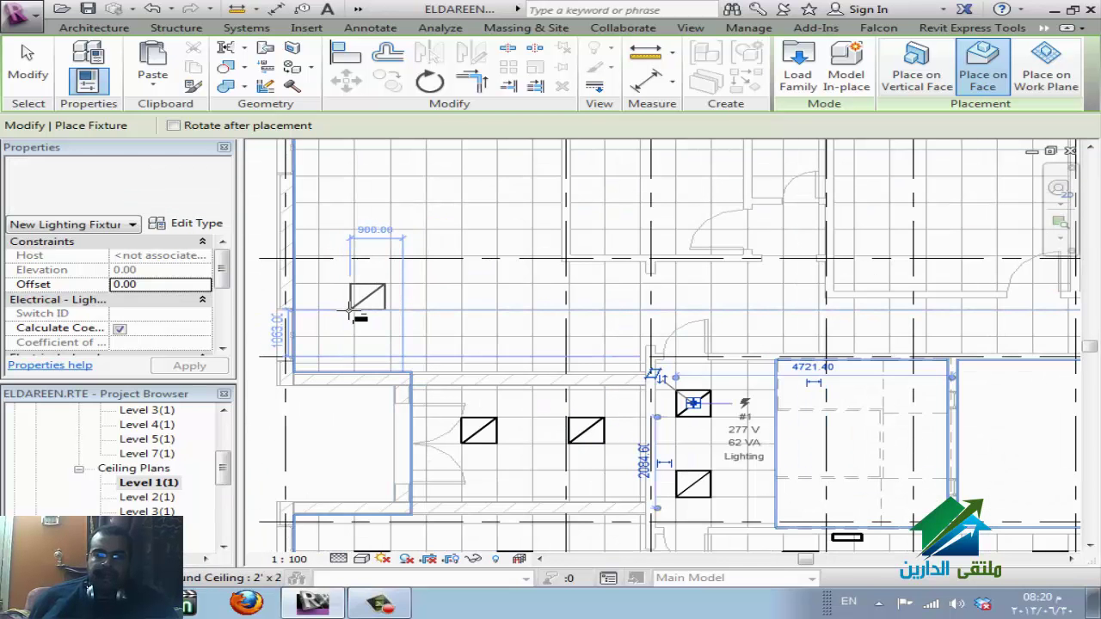
{"action": "left_click", "coordinate": [381, 348]}
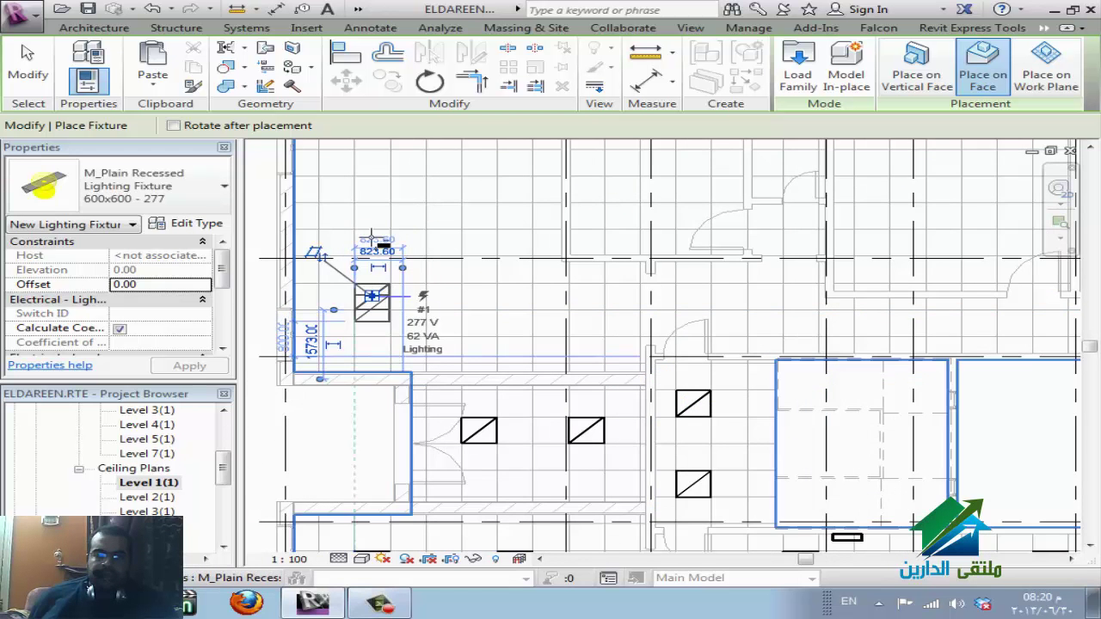
{"action": "scroll", "coordinate": [372, 237], "scroll_direction": "down", "scroll_amount": 1}
{"action": "scroll", "coordinate": [370, 251], "scroll_direction": "up", "scroll_amount": 1}
{"action": "scroll", "coordinate": [368, 258], "scroll_direction": "up", "scroll_amount": 1}
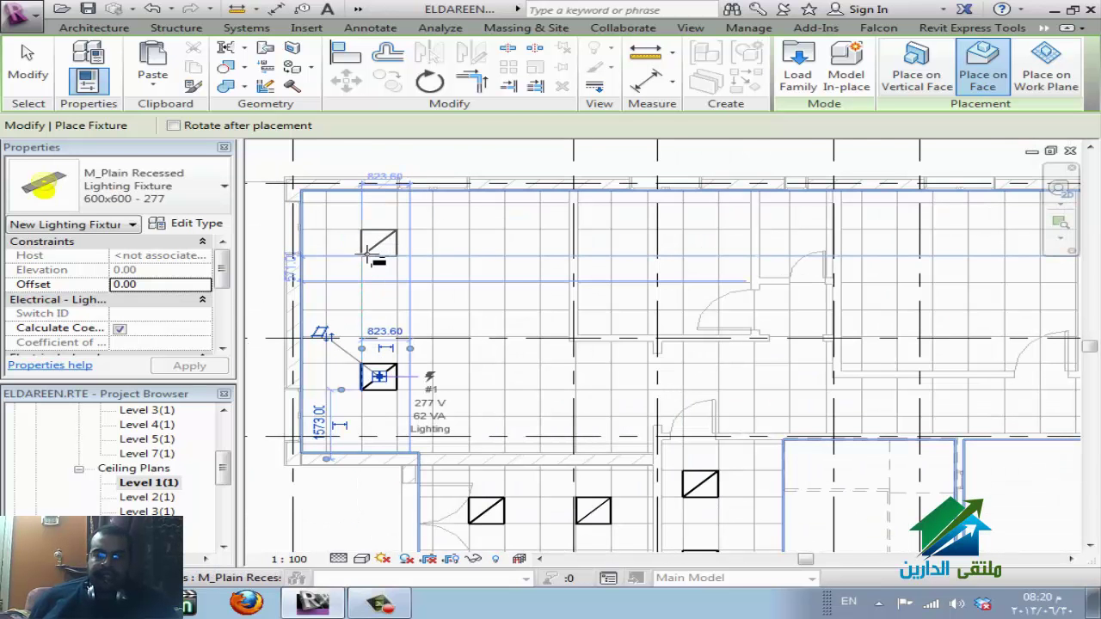
{"action": "left_click", "coordinate": [368, 252]}
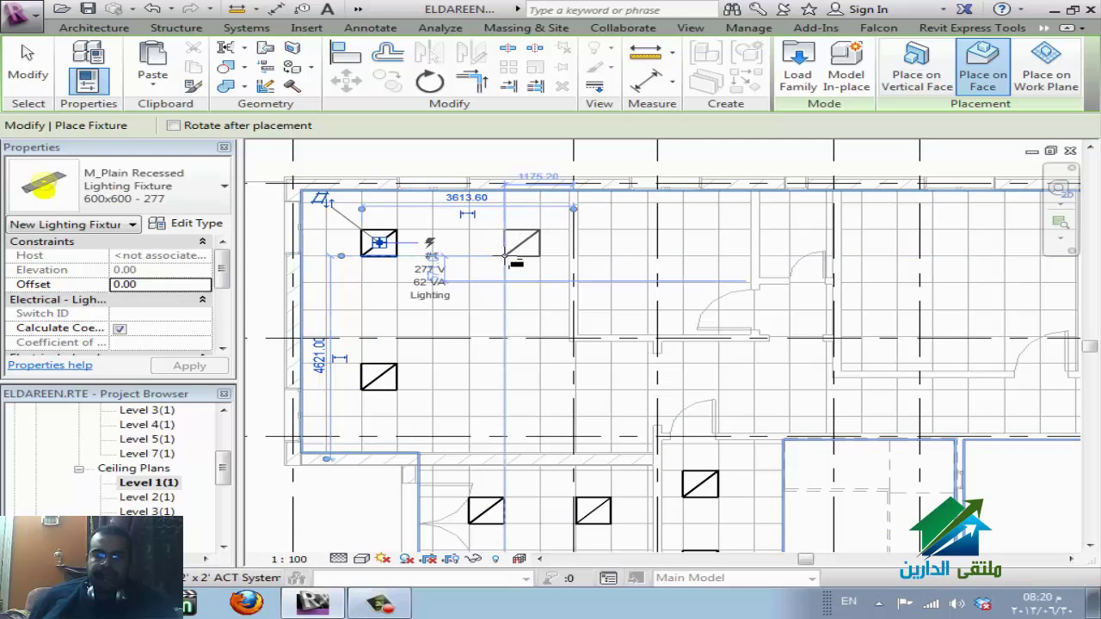
{"action": "left_click", "coordinate": [506, 255]}
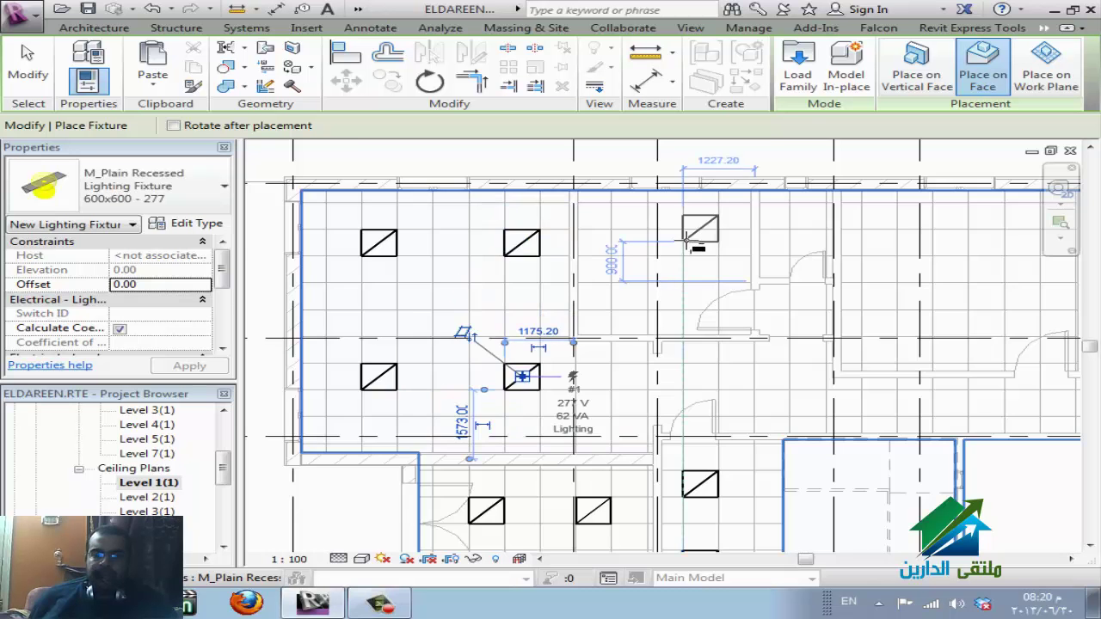
- Place a recessed fixture in the room on the right and another near the doorway below
{"action": "scroll", "coordinate": [686, 244], "scroll_direction": "up", "scroll_amount": 2}
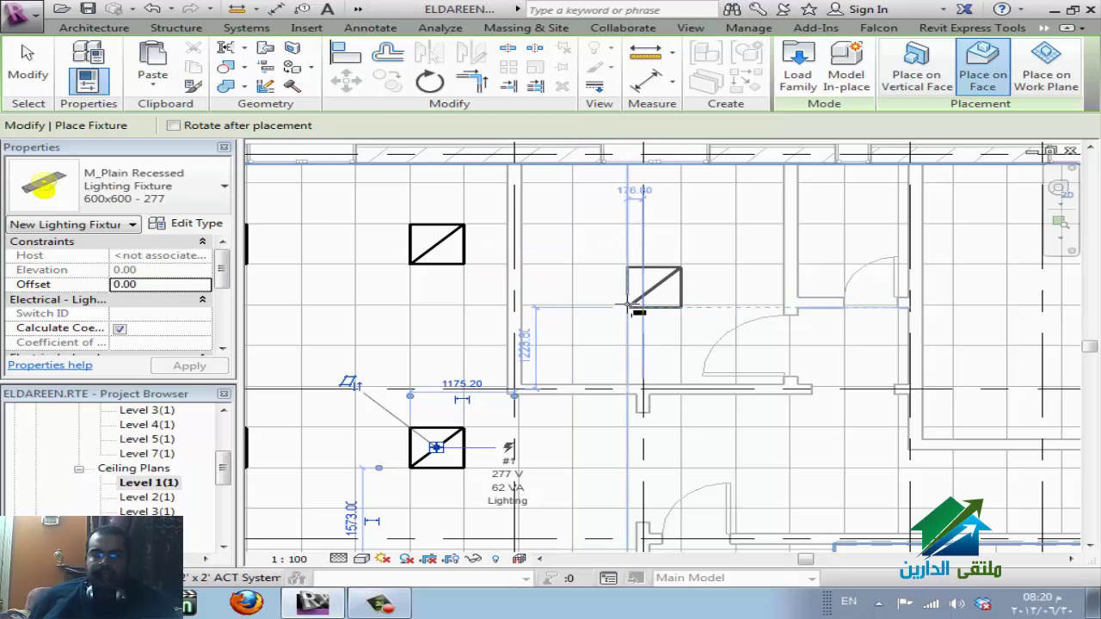
{"action": "scroll", "coordinate": [629, 306], "scroll_direction": "down", "scroll_amount": 2}
{"action": "scroll", "coordinate": [631, 297], "scroll_direction": "down", "scroll_amount": 3}
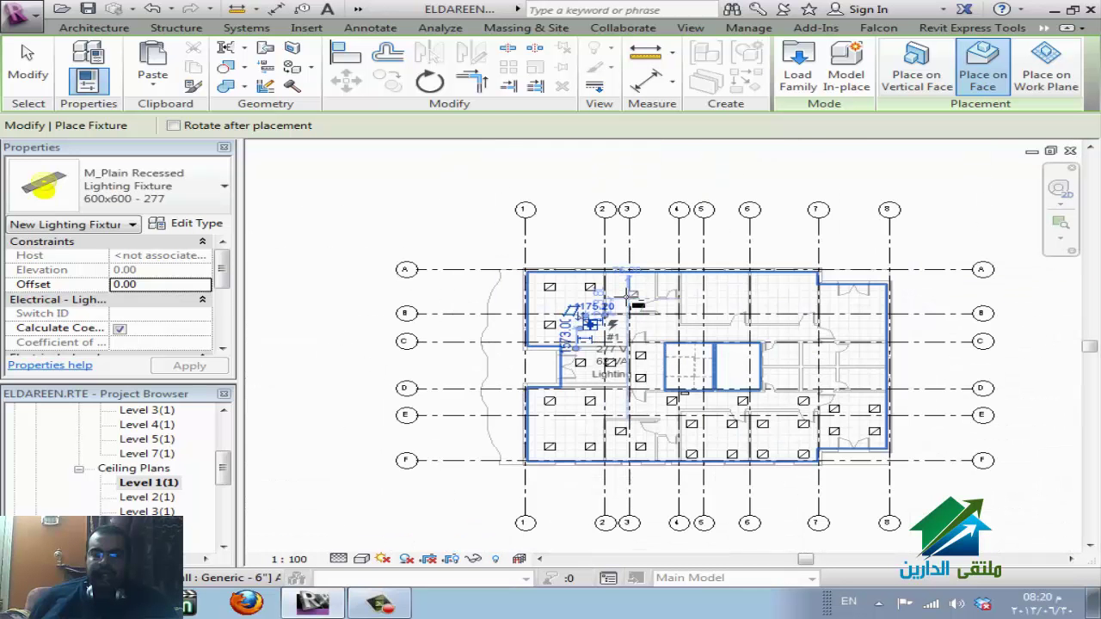
{"action": "scroll", "coordinate": [631, 297], "scroll_direction": "up", "scroll_amount": 1}
{"action": "scroll", "coordinate": [631, 300], "scroll_direction": "up", "scroll_amount": 1}
{"action": "scroll", "coordinate": [628, 301], "scroll_direction": "up", "scroll_amount": 1}
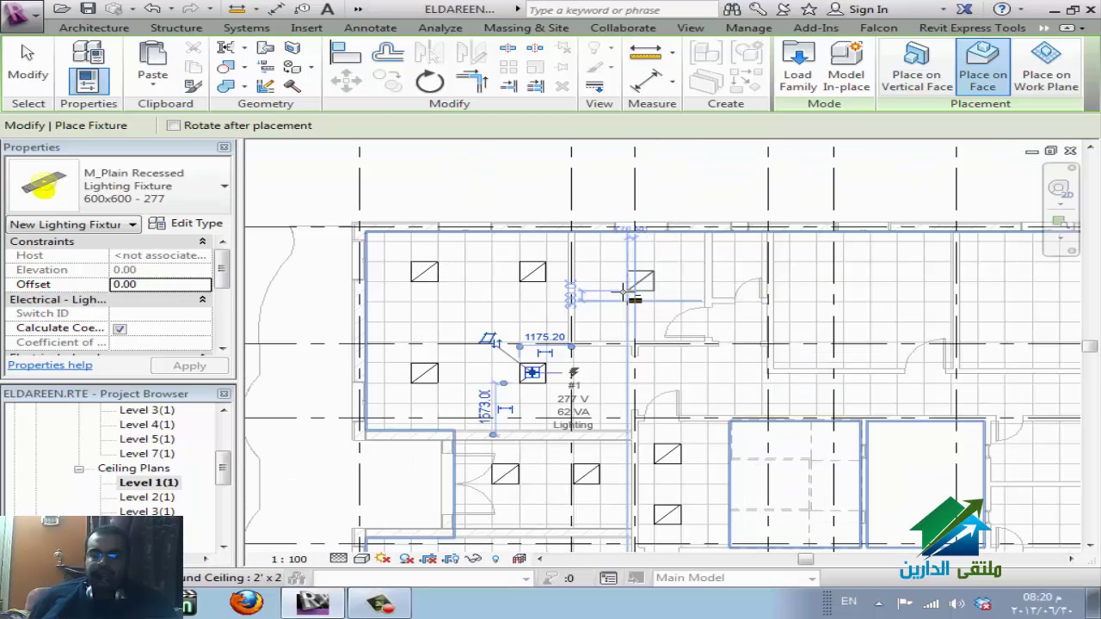
{"action": "scroll", "coordinate": [603, 283], "scroll_direction": "up", "scroll_amount": 1}
{"action": "left_click", "coordinate": [602, 274]}
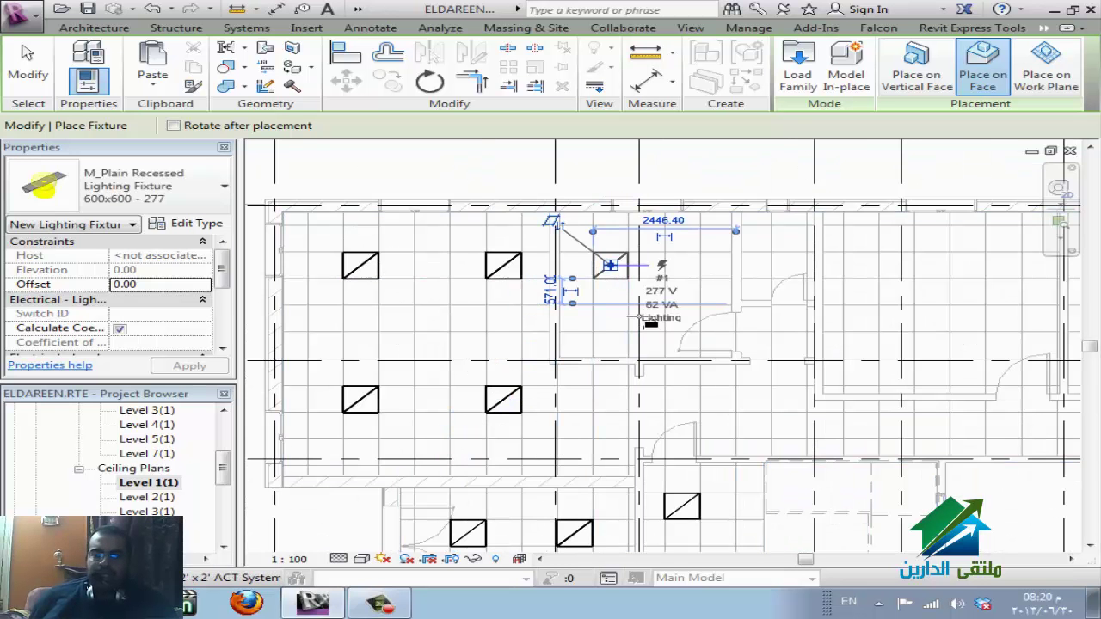
{"action": "scroll", "coordinate": [651, 329], "scroll_direction": "up", "scroll_amount": 1}
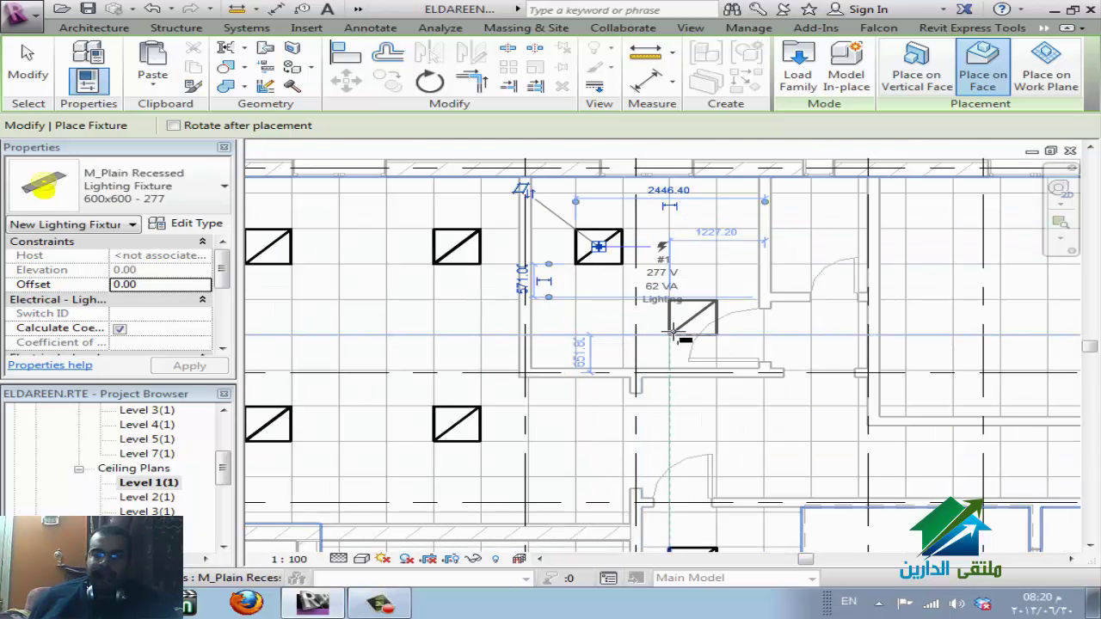
{"action": "scroll", "coordinate": [674, 335], "scroll_direction": "up", "scroll_amount": 1}
{"action": "scroll", "coordinate": [675, 337], "scroll_direction": "up", "scroll_amount": 1}
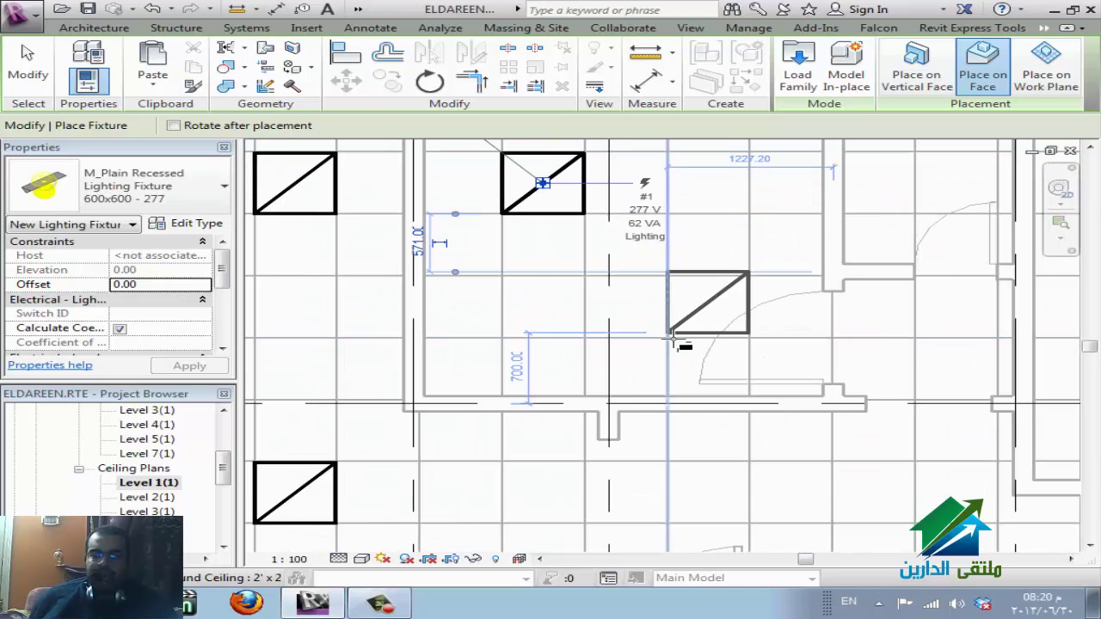
{"action": "left_click", "coordinate": [673, 338]}
- Place three recessed fixtures along the lower row of ceiling tiles, working rightward
{"action": "scroll", "coordinate": [434, 241], "scroll_direction": "down", "scroll_amount": 2}
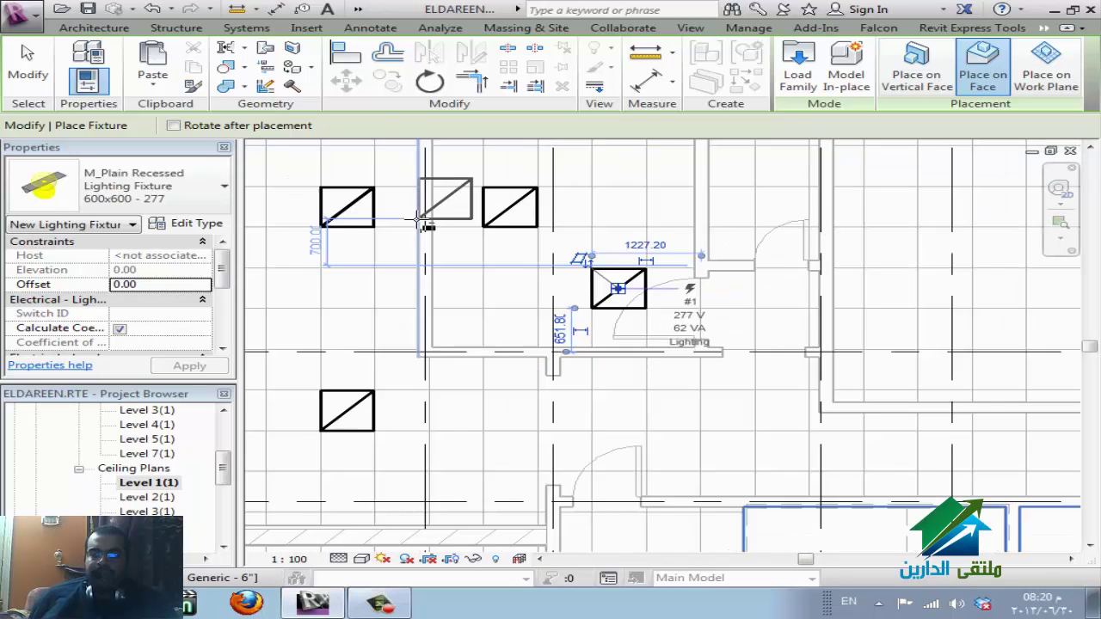
{"action": "scroll", "coordinate": [424, 225], "scroll_direction": "down", "scroll_amount": 2}
{"action": "scroll", "coordinate": [602, 361], "scroll_direction": "up", "scroll_amount": 1}
{"action": "scroll", "coordinate": [603, 393], "scroll_direction": "up", "scroll_amount": 1}
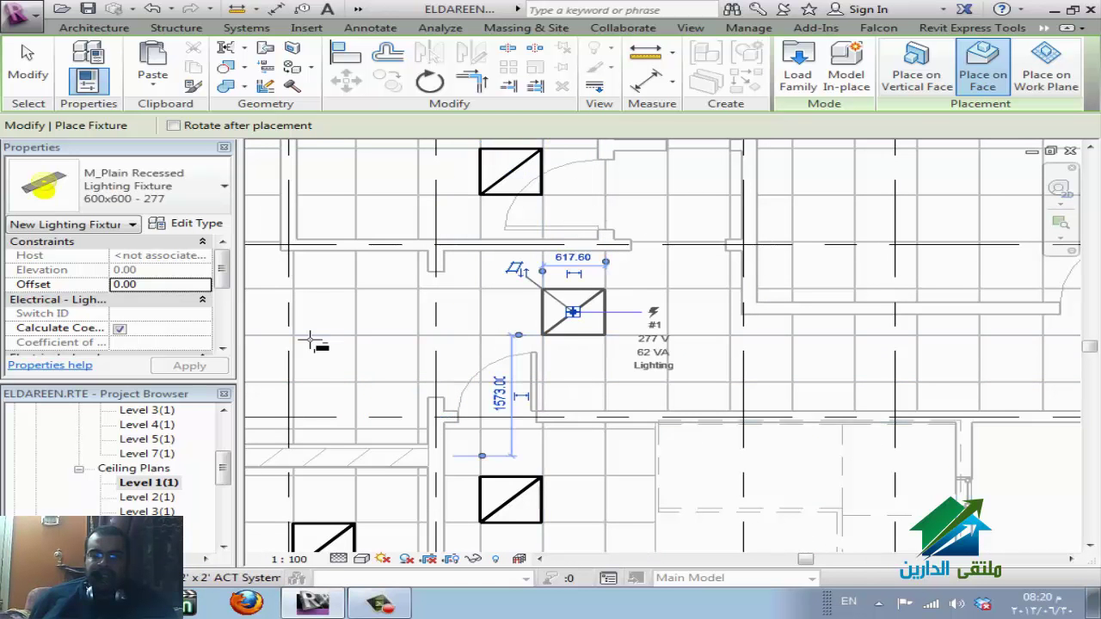
{"action": "left_click", "coordinate": [544, 335]}
{"action": "scroll", "coordinate": [551, 370], "scroll_direction": "down", "scroll_amount": 1}
{"action": "scroll", "coordinate": [654, 366], "scroll_direction": "down", "scroll_amount": 1}
{"action": "scroll", "coordinate": [602, 365], "scroll_direction": "up", "scroll_amount": 1}
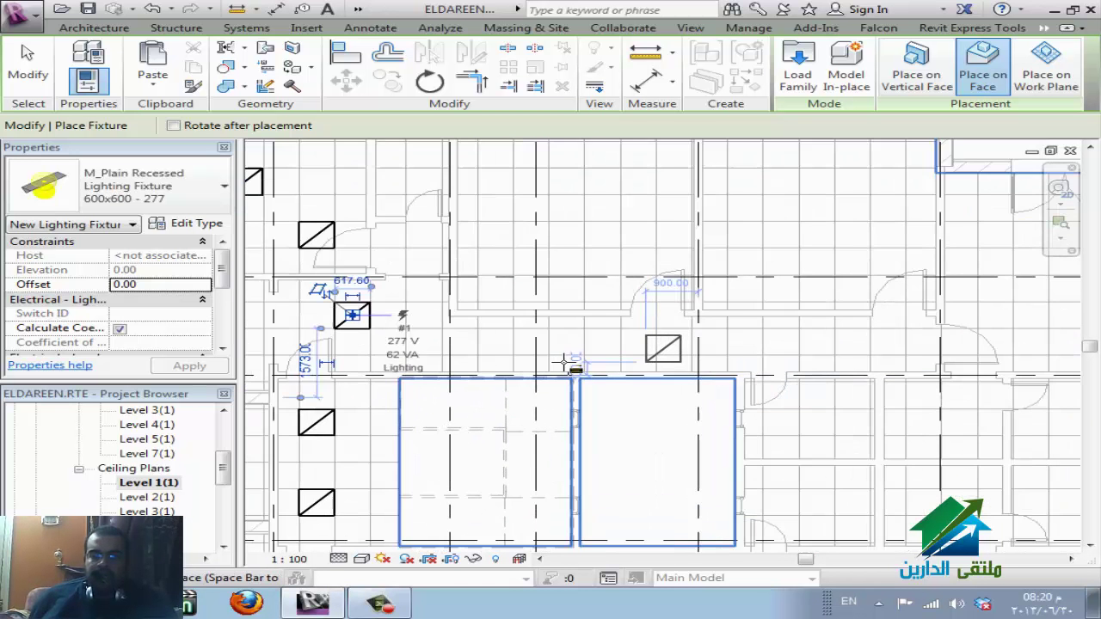
{"action": "scroll", "coordinate": [528, 332], "scroll_direction": "down", "scroll_amount": 1}
{"action": "scroll", "coordinate": [527, 344], "scroll_direction": "down", "scroll_amount": 1}
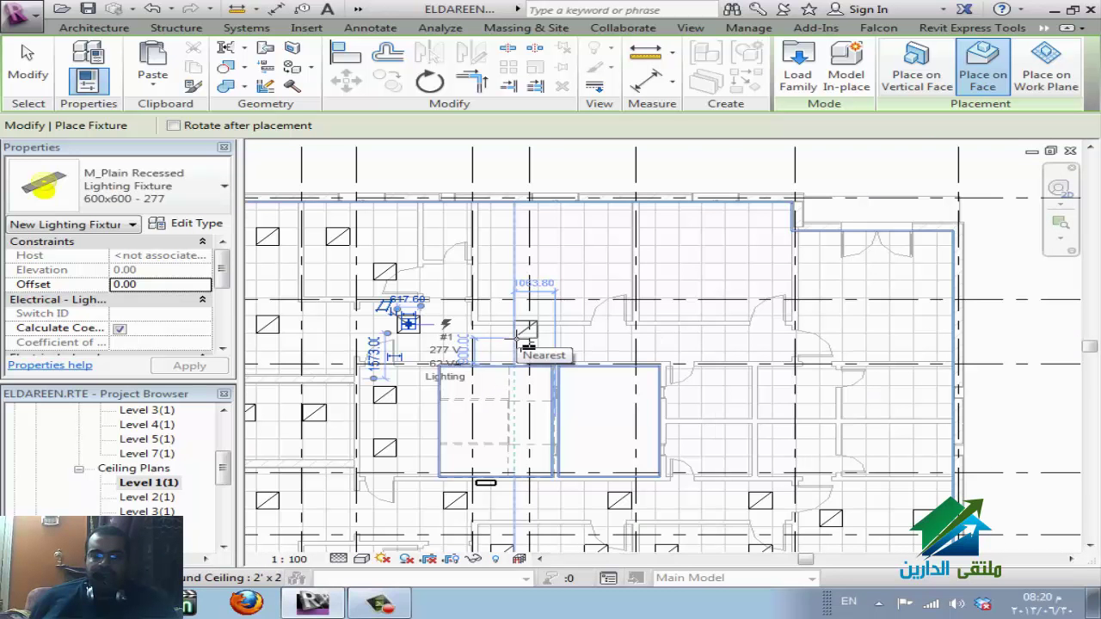
{"action": "scroll", "coordinate": [522, 344], "scroll_direction": "up", "scroll_amount": 1}
{"action": "scroll", "coordinate": [512, 353], "scroll_direction": "up", "scroll_amount": 1}
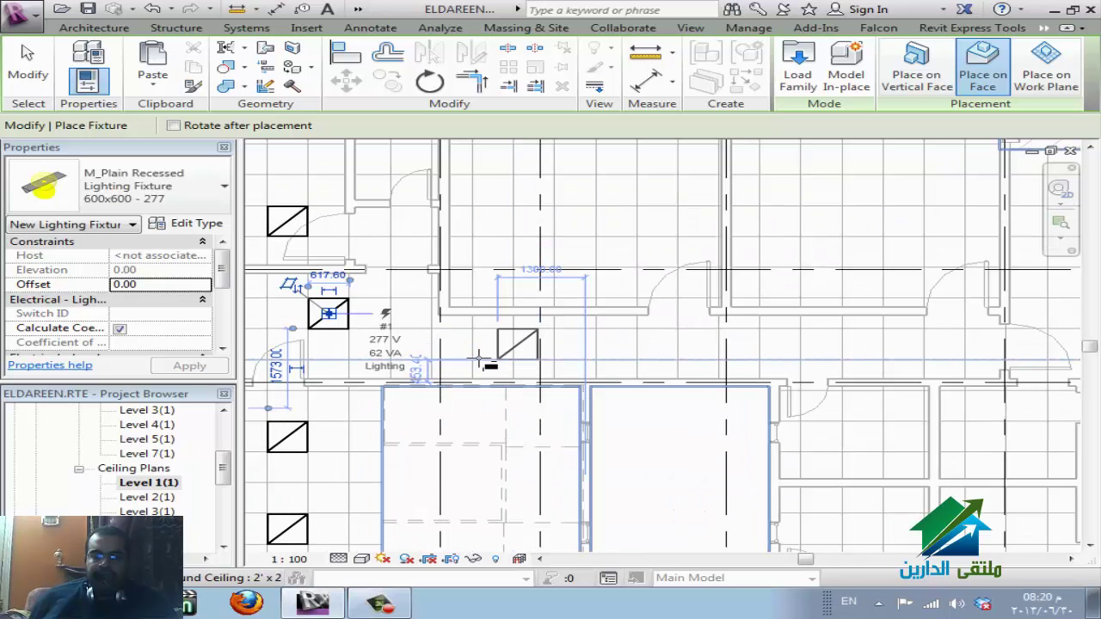
{"action": "left_click", "coordinate": [478, 357]}
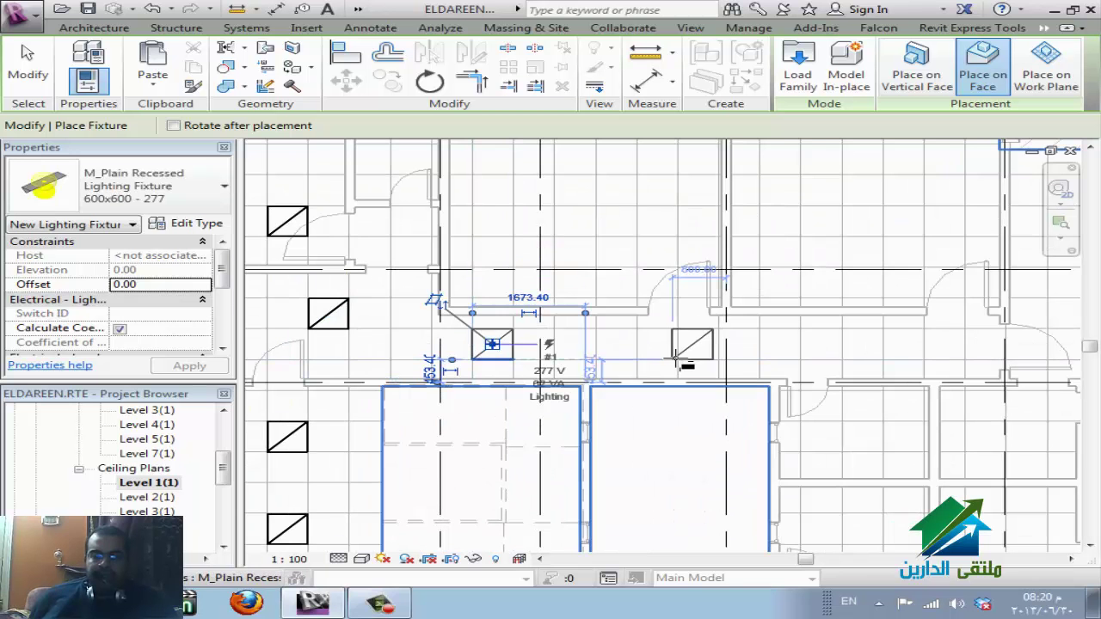
{"action": "left_click", "coordinate": [679, 361]}
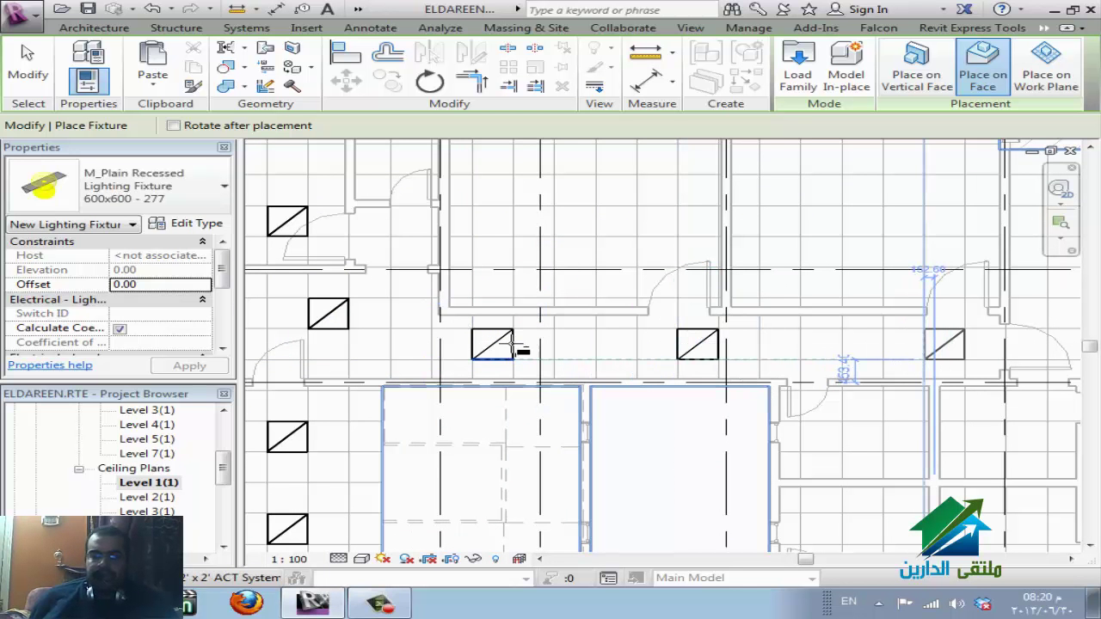
{"action": "scroll", "coordinate": [517, 319], "scroll_direction": "down", "scroll_amount": 3}
{"action": "scroll", "coordinate": [516, 320], "scroll_direction": "down", "scroll_amount": 1}
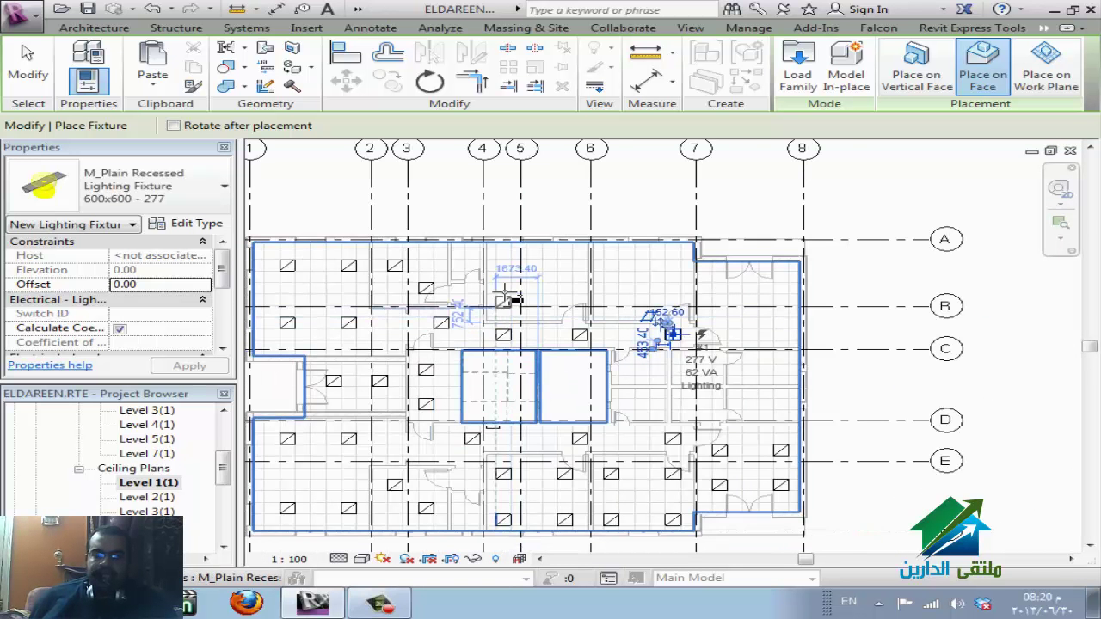
- Fill the upper room's ceiling with two rows of recessed 600x600 fixtures
{"action": "scroll", "coordinate": [495, 310], "scroll_direction": "up", "scroll_amount": 1}
{"action": "scroll", "coordinate": [504, 284], "scroll_direction": "up", "scroll_amount": 1}
{"action": "scroll", "coordinate": [512, 258], "scroll_direction": "up", "scroll_amount": 1}
{"action": "scroll", "coordinate": [511, 251], "scroll_direction": "up", "scroll_amount": 1}
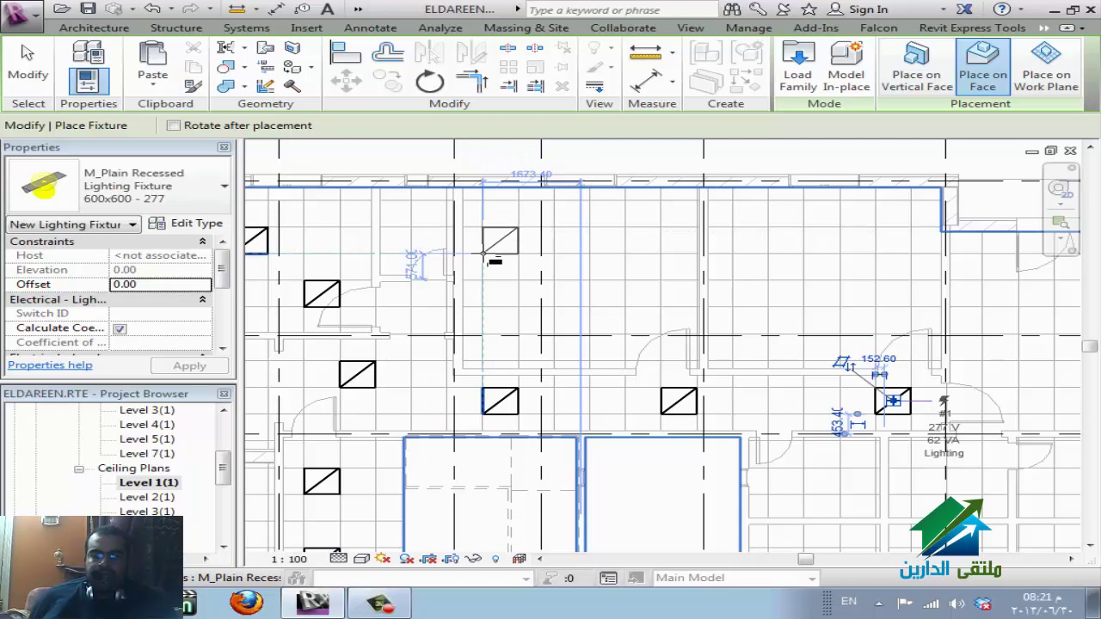
{"action": "left_click", "coordinate": [482, 250]}
{"action": "left_click", "coordinate": [639, 251]}
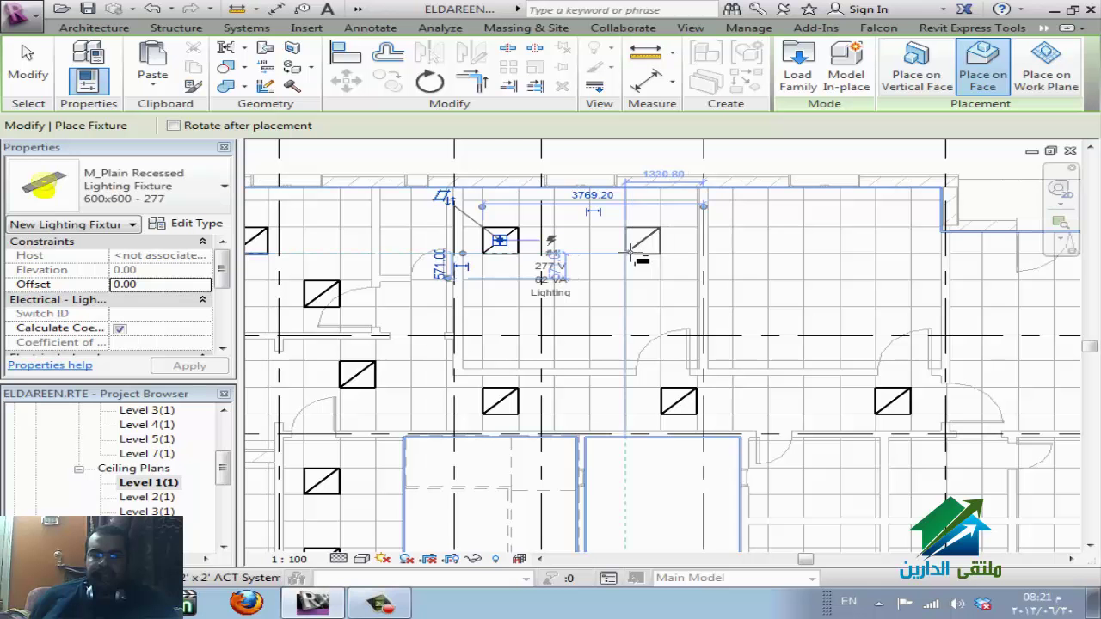
{"action": "left_click", "coordinate": [621, 261]}
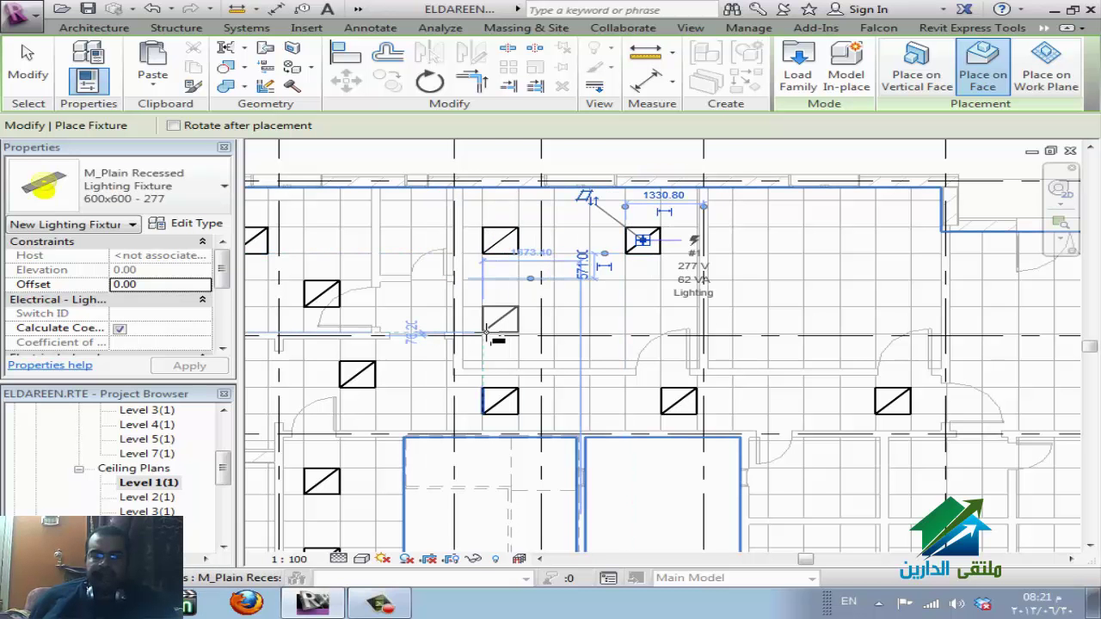
{"action": "left_click", "coordinate": [555, 331]}
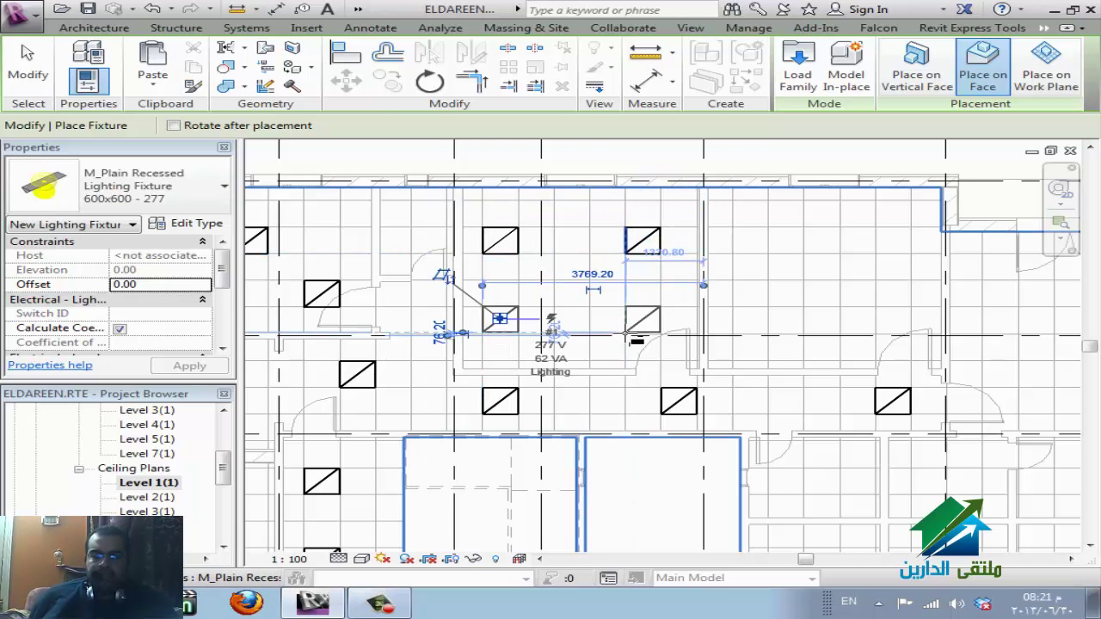
{"action": "left_click", "coordinate": [629, 338]}
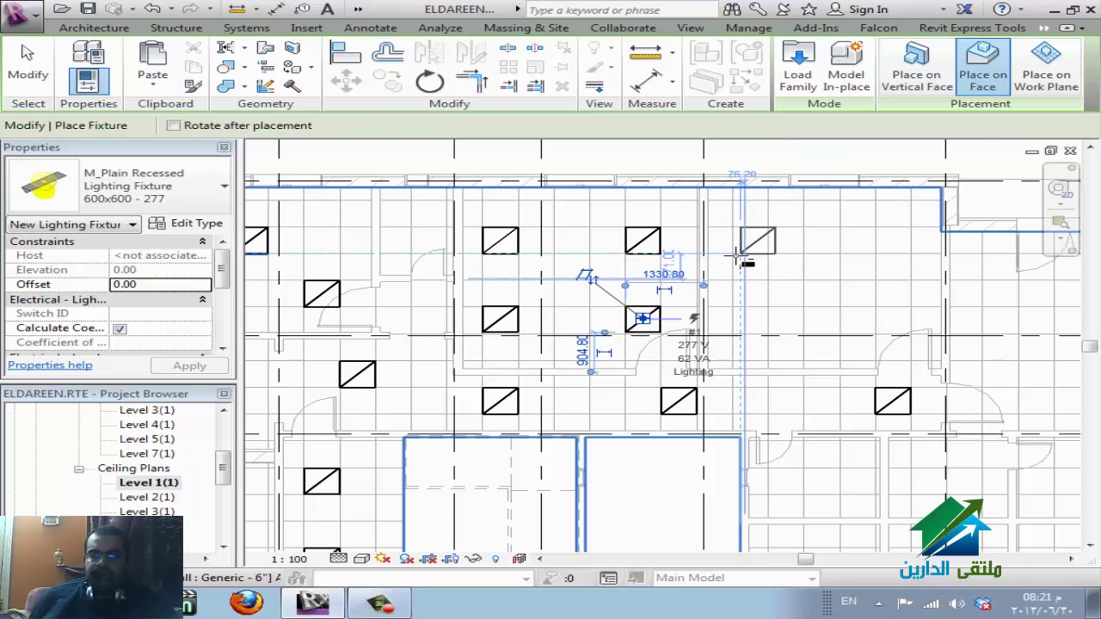
- Place recessed fixtures in the neighbouring room and its right-hand ceiling tile
{"action": "scroll", "coordinate": [738, 256], "scroll_direction": "up", "scroll_amount": 3}
{"action": "left_click", "coordinate": [737, 256]}
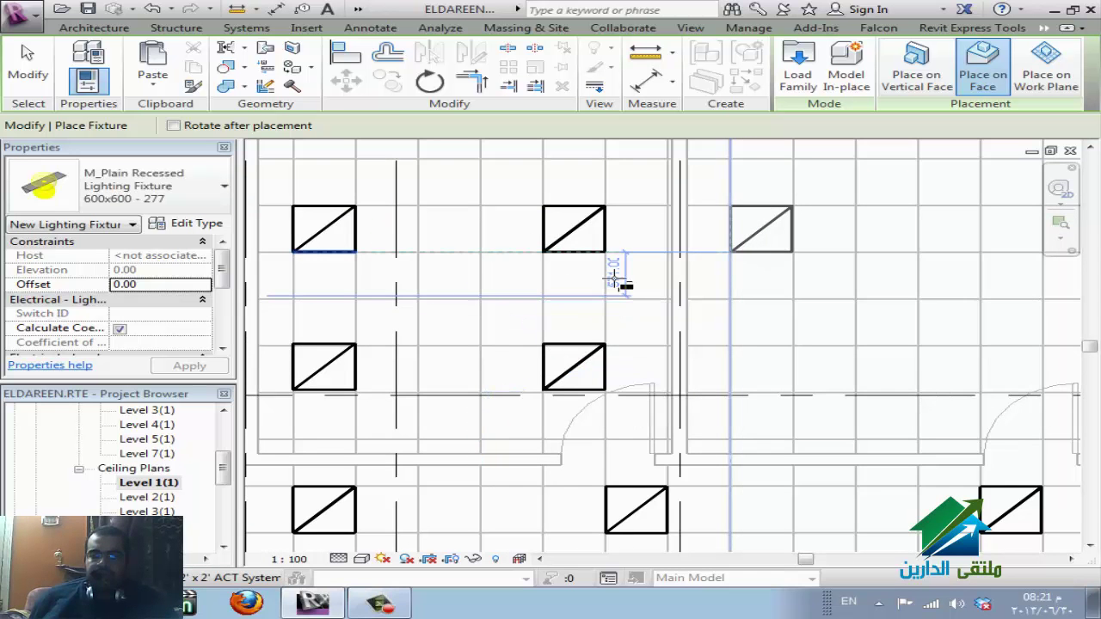
{"action": "scroll", "coordinate": [546, 290], "scroll_direction": "down", "scroll_amount": 2}
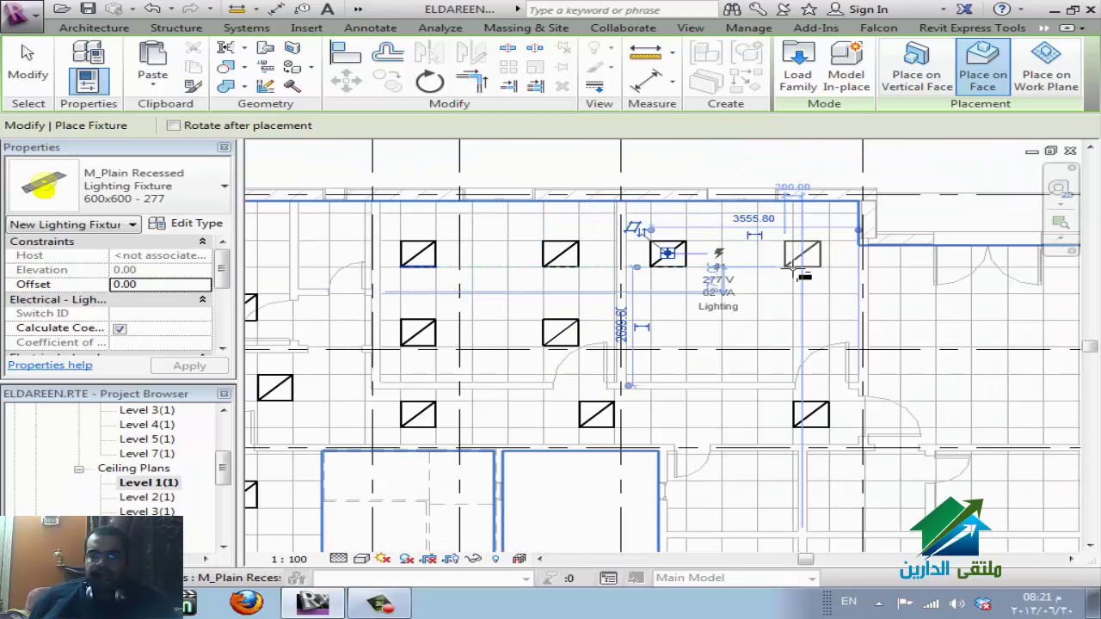
{"action": "scroll", "coordinate": [793, 270], "scroll_direction": "up", "scroll_amount": 3}
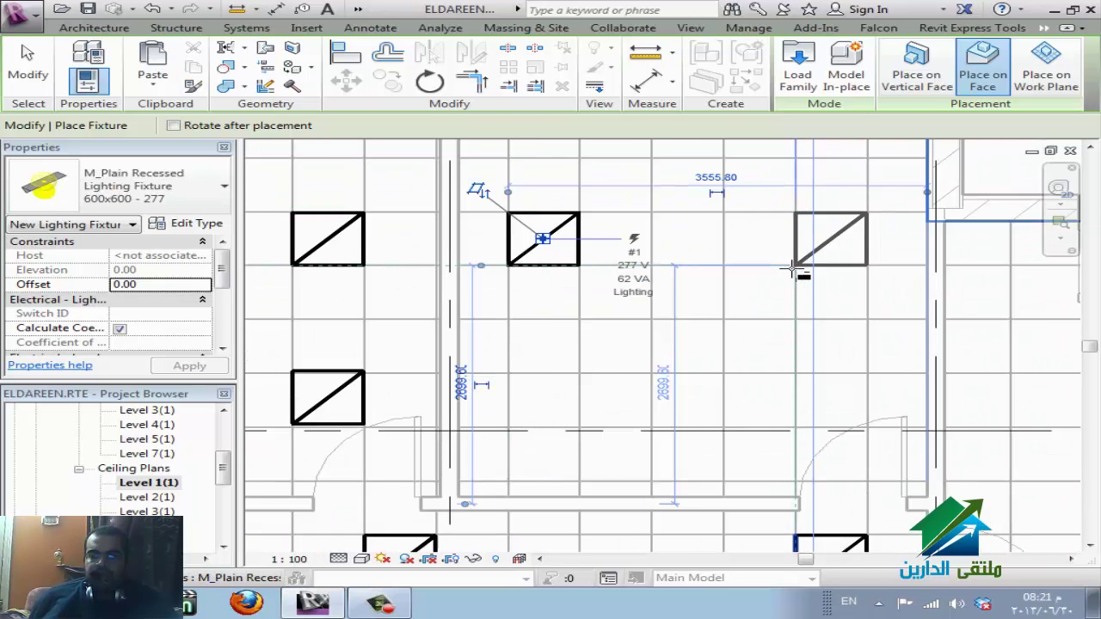
{"action": "scroll", "coordinate": [793, 271], "scroll_direction": "up", "scroll_amount": 1}
{"action": "left_click", "coordinate": [793, 270]}
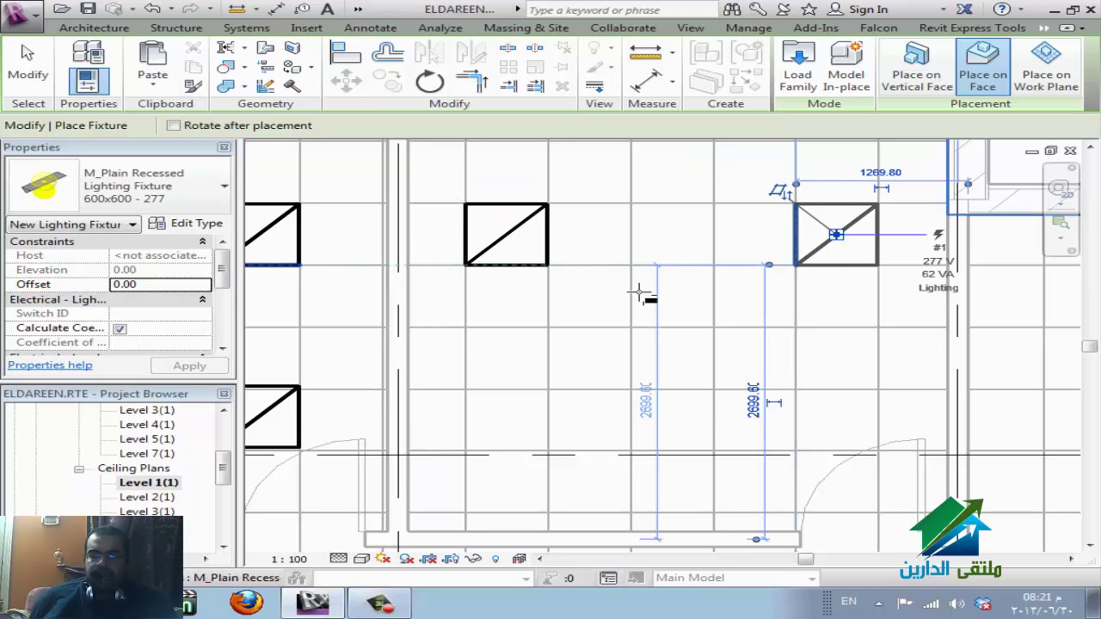
- Place recessed fixtures in a lower ceiling tile and a tile further right
{"action": "scroll", "coordinate": [649, 288], "scroll_direction": "down", "scroll_amount": 3}
{"action": "scroll", "coordinate": [542, 392], "scroll_direction": "up", "scroll_amount": 1}
{"action": "scroll", "coordinate": [560, 384], "scroll_direction": "up", "scroll_amount": 1}
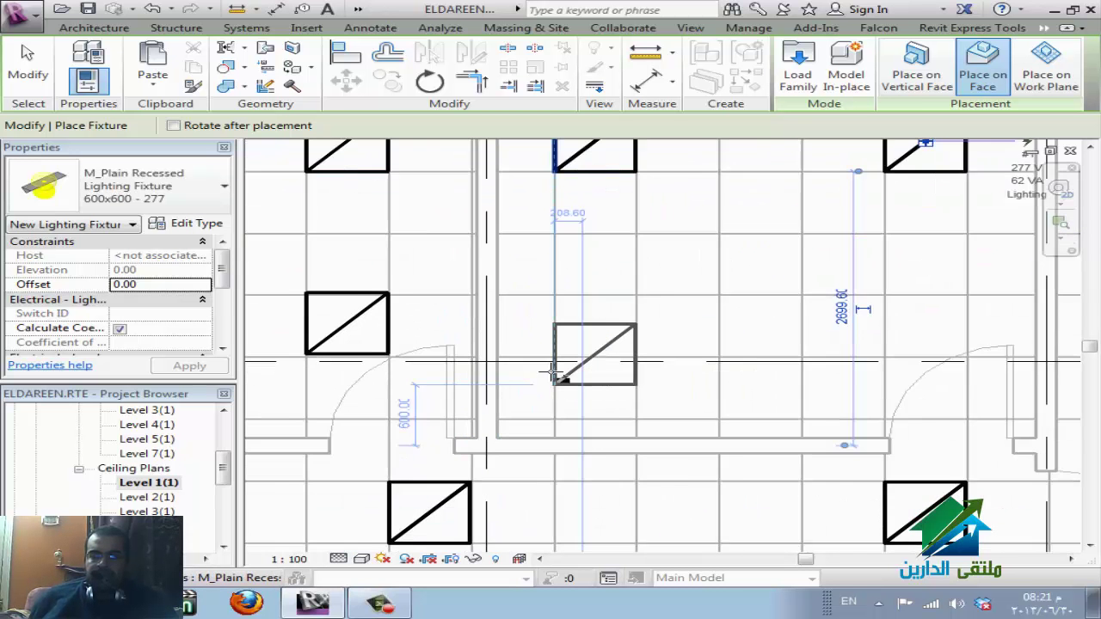
{"action": "scroll", "coordinate": [565, 372], "scroll_direction": "up", "scroll_amount": 1}
{"action": "scroll", "coordinate": [559, 355], "scroll_direction": "up", "scroll_amount": 1}
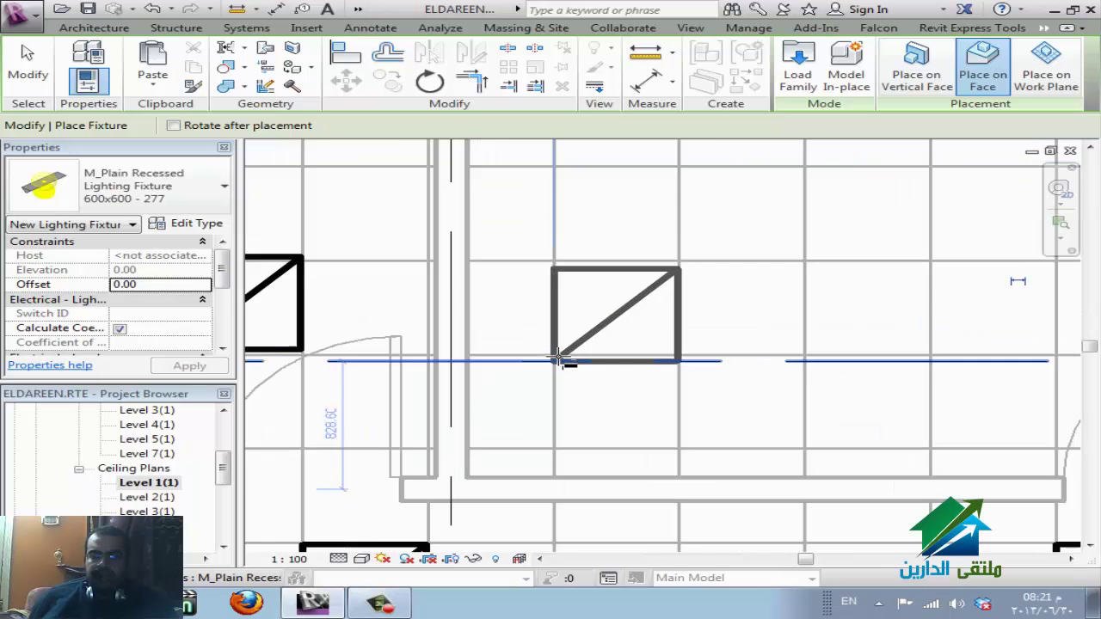
{"action": "scroll", "coordinate": [559, 354], "scroll_direction": "up", "scroll_amount": 2}
{"action": "left_click", "coordinate": [559, 353]}
{"action": "scroll", "coordinate": [477, 348], "scroll_direction": "down", "scroll_amount": 1}
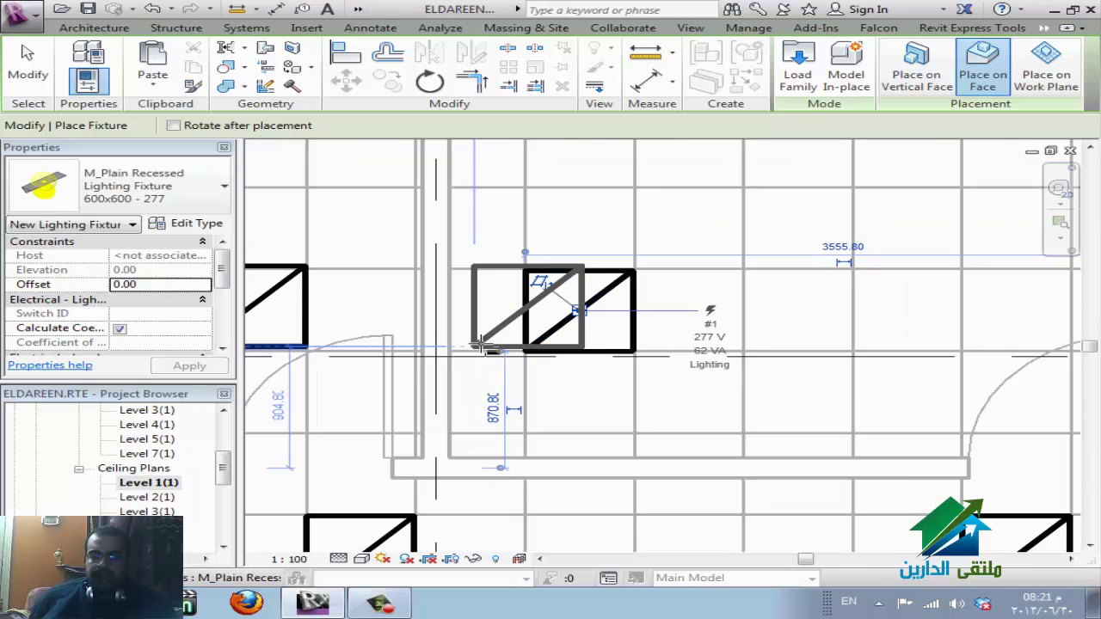
{"action": "scroll", "coordinate": [478, 349], "scroll_direction": "down", "scroll_amount": 1}
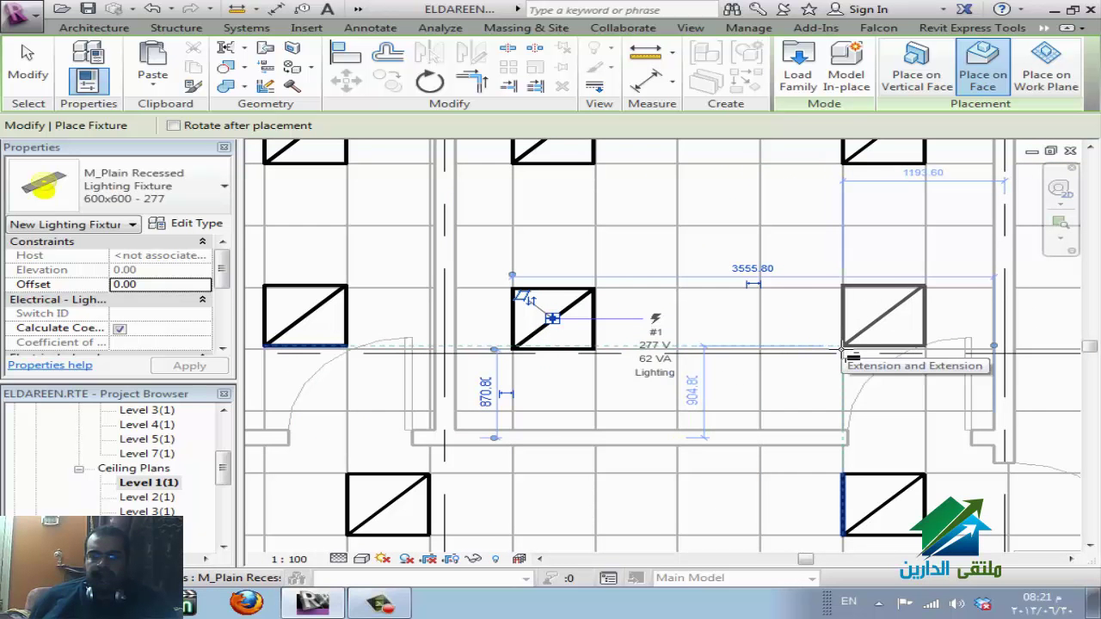
{"action": "left_click", "coordinate": [842, 351]}
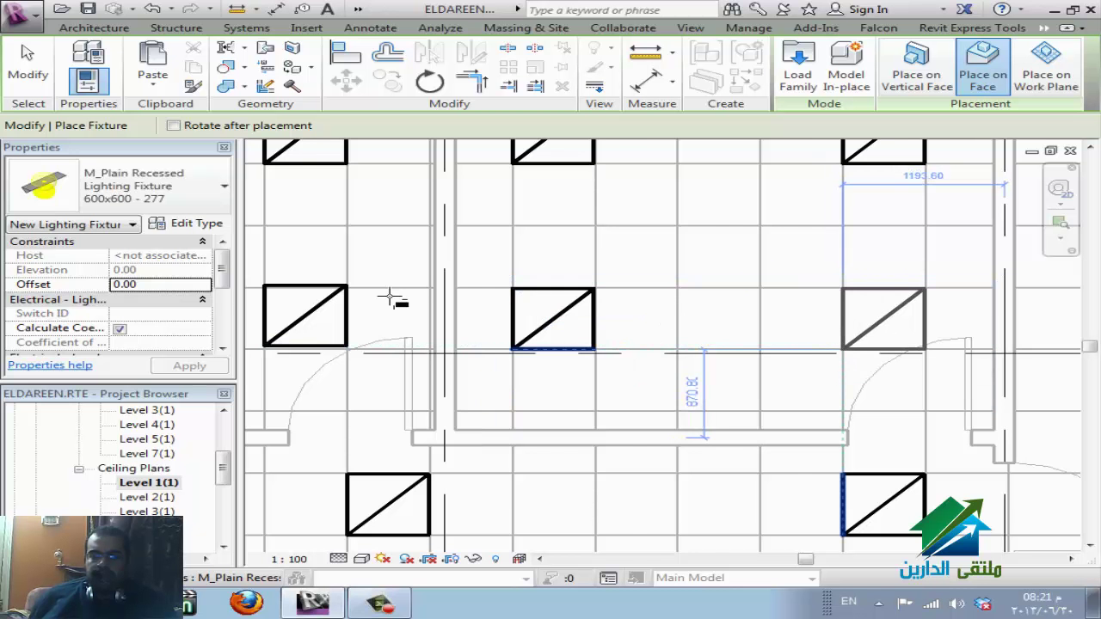
{"action": "scroll", "coordinate": [387, 296], "scroll_direction": "down", "scroll_amount": 2}
{"action": "scroll", "coordinate": [387, 297], "scroll_direction": "down", "scroll_amount": 2}
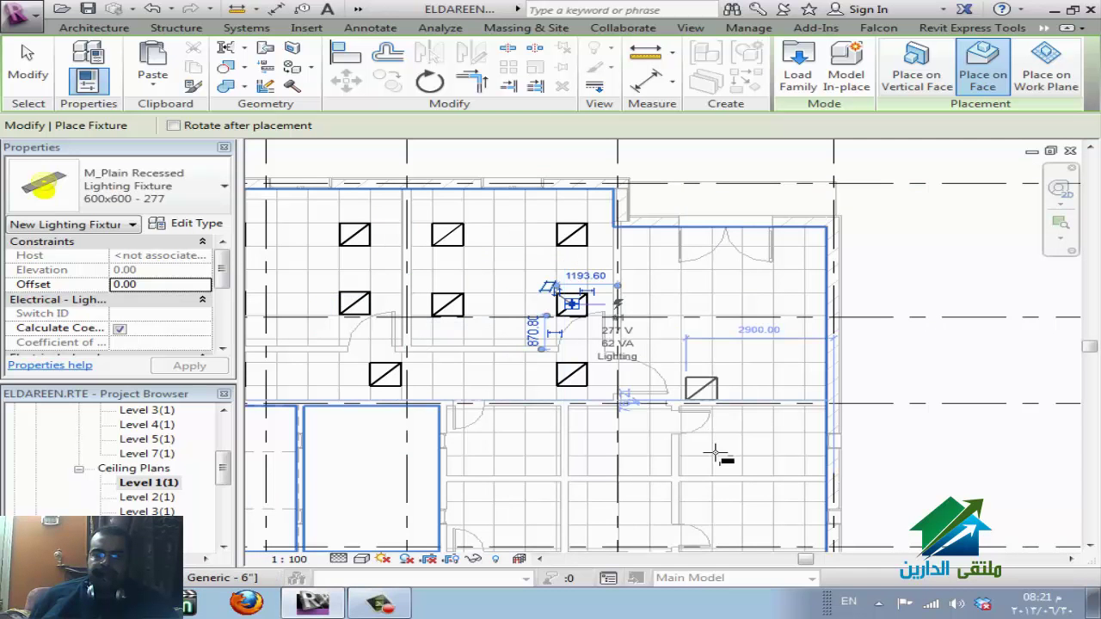
- Place two stacked recessed fixtures in the central room's ceiling
{"action": "scroll", "coordinate": [700, 357], "scroll_direction": "down", "scroll_amount": 3}
{"action": "scroll", "coordinate": [455, 404], "scroll_direction": "up", "scroll_amount": 1}
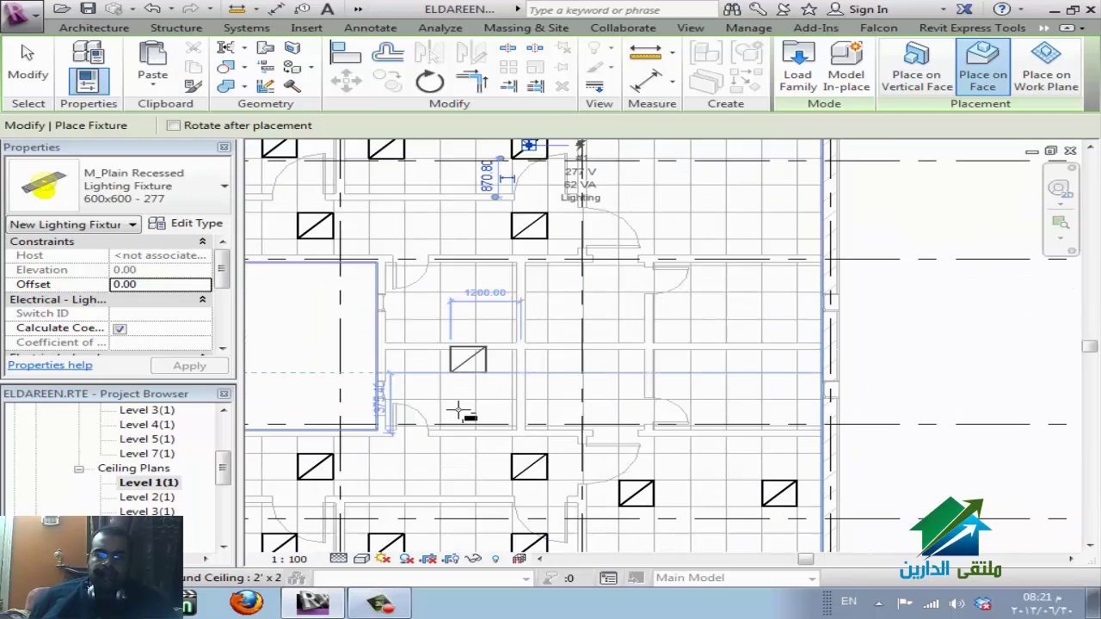
{"action": "scroll", "coordinate": [461, 396], "scroll_direction": "up", "scroll_amount": 2}
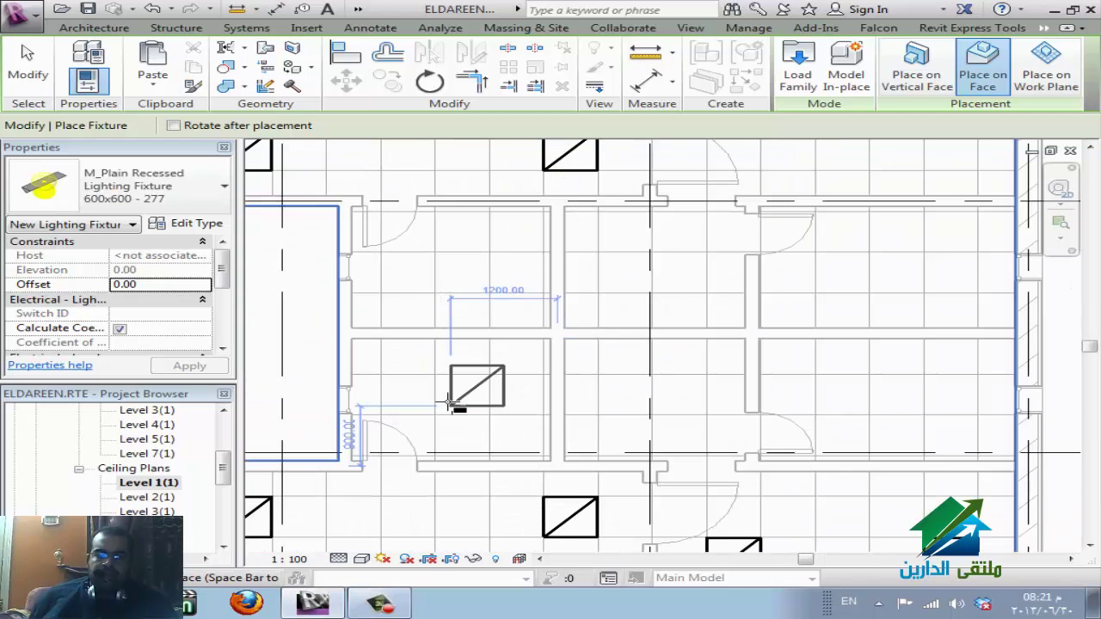
{"action": "left_click", "coordinate": [447, 334]}
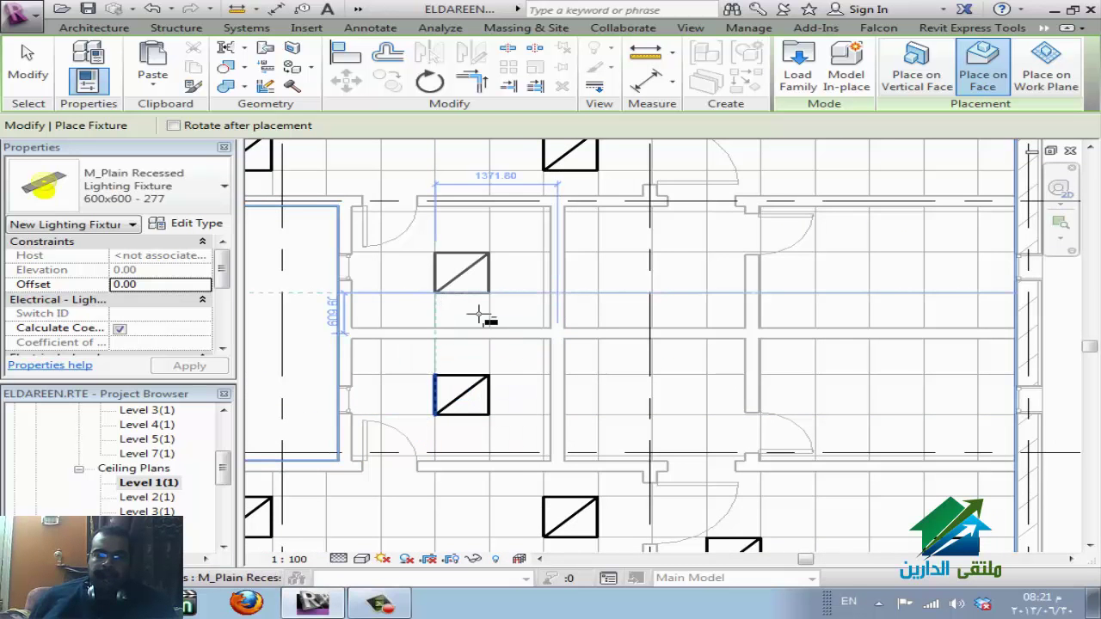
{"action": "left_click", "coordinate": [441, 296]}
- Place two recessed fixtures in the room on the right, lower and upper tiles
{"action": "scroll", "coordinate": [511, 337], "scroll_direction": "down", "scroll_amount": 2}
{"action": "scroll", "coordinate": [727, 249], "scroll_direction": "down", "scroll_amount": 1}
{"action": "scroll", "coordinate": [652, 413], "scroll_direction": "down", "scroll_amount": 1}
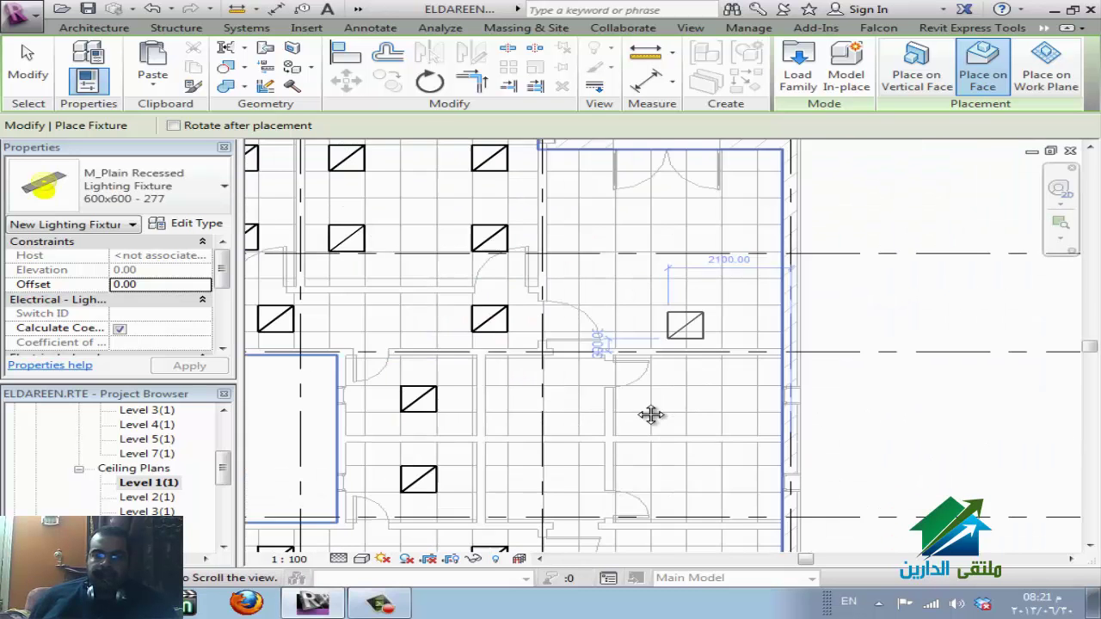
{"action": "scroll", "coordinate": [602, 339], "scroll_direction": "up", "scroll_amount": 1}
{"action": "scroll", "coordinate": [550, 379], "scroll_direction": "up", "scroll_amount": 1}
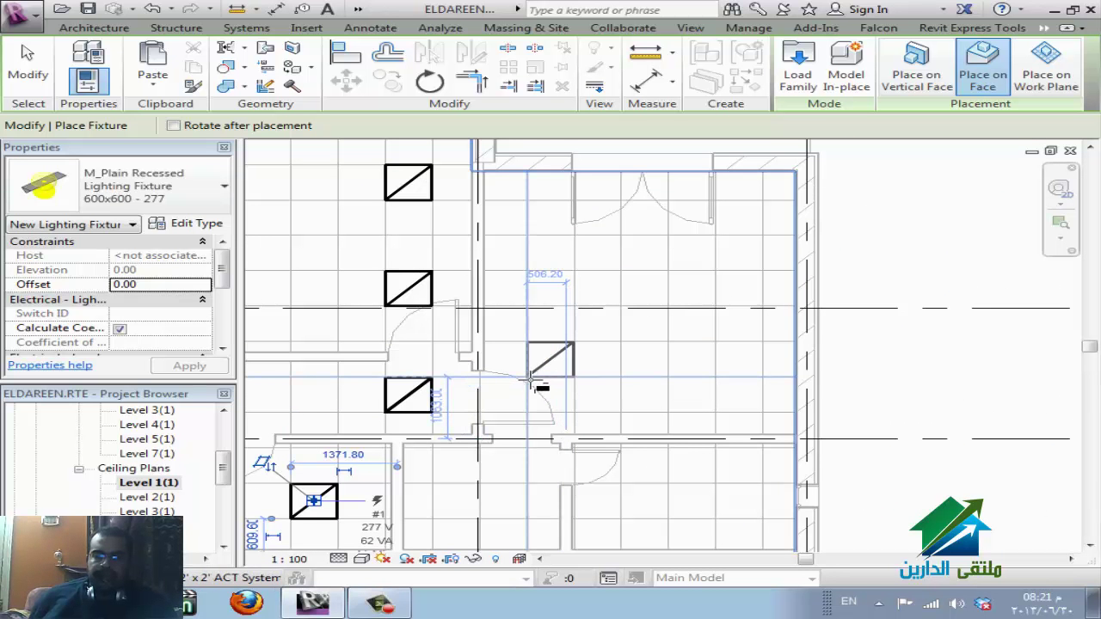
{"action": "scroll", "coordinate": [531, 379], "scroll_direction": "up", "scroll_amount": 2}
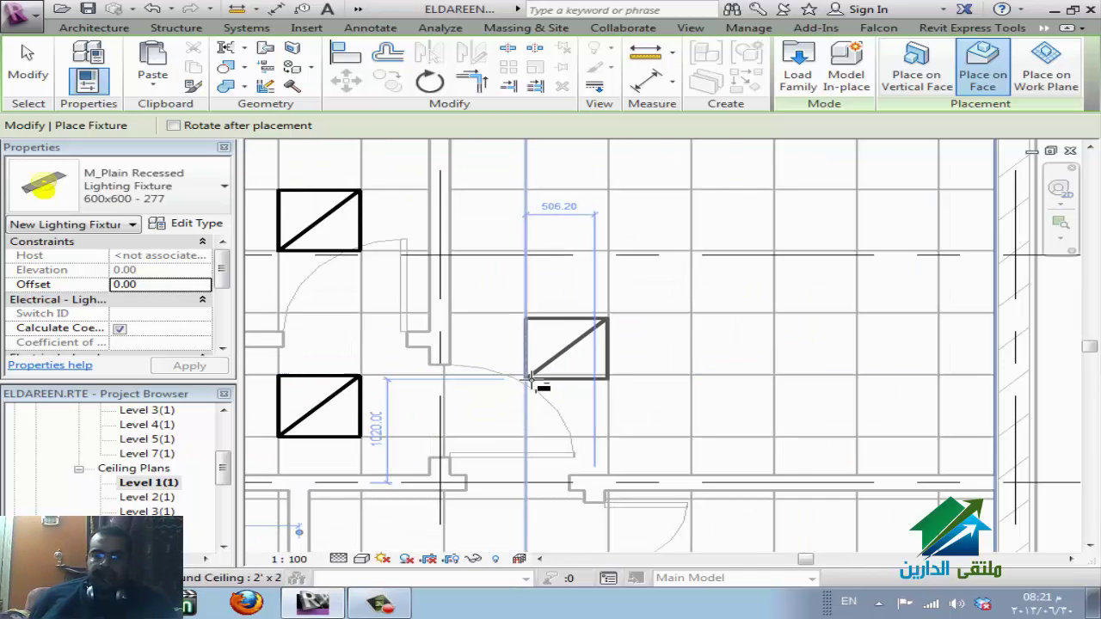
{"action": "left_click", "coordinate": [517, 430]}
{"action": "scroll", "coordinate": [529, 344], "scroll_direction": "down", "scroll_amount": 2}
{"action": "scroll", "coordinate": [540, 315], "scroll_direction": "up", "scroll_amount": 1}
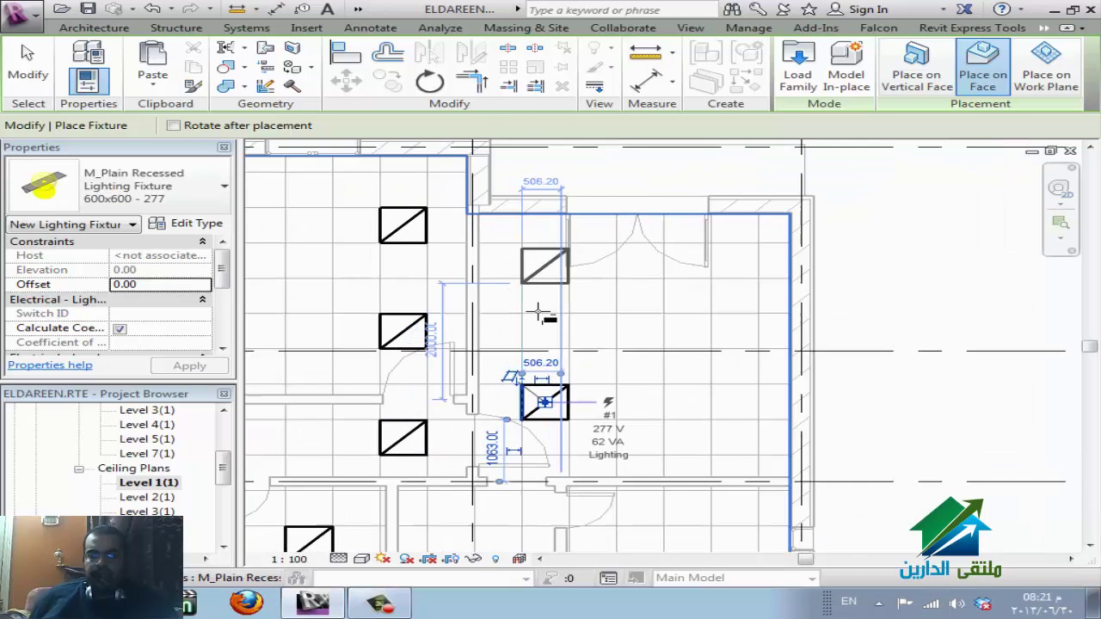
{"action": "scroll", "coordinate": [539, 315], "scroll_direction": "up", "scroll_amount": 1}
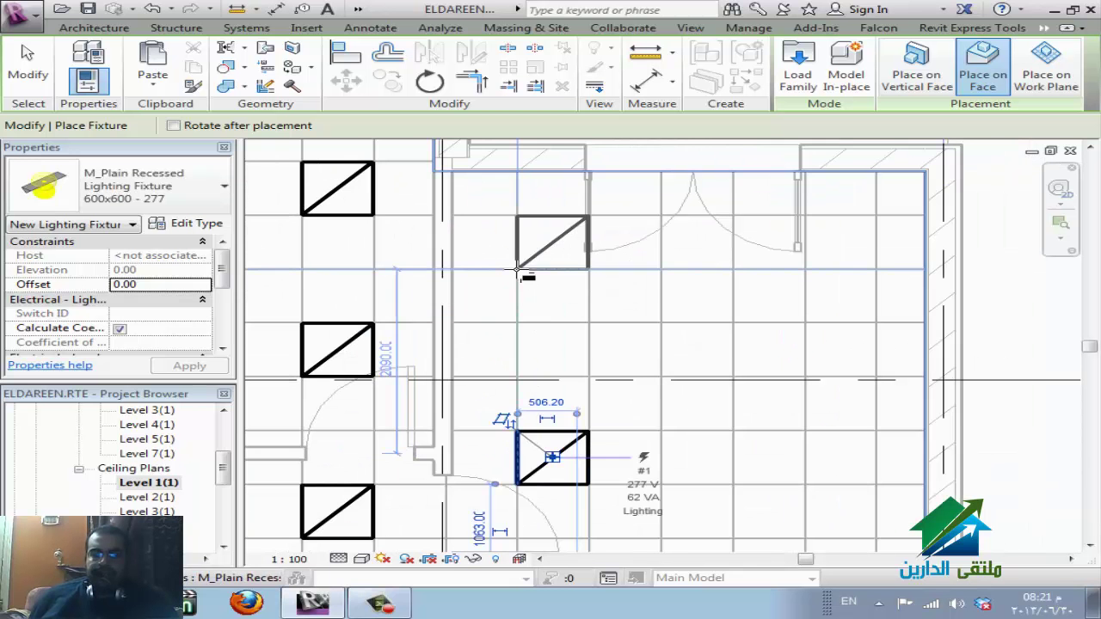
{"action": "left_click", "coordinate": [517, 269]}
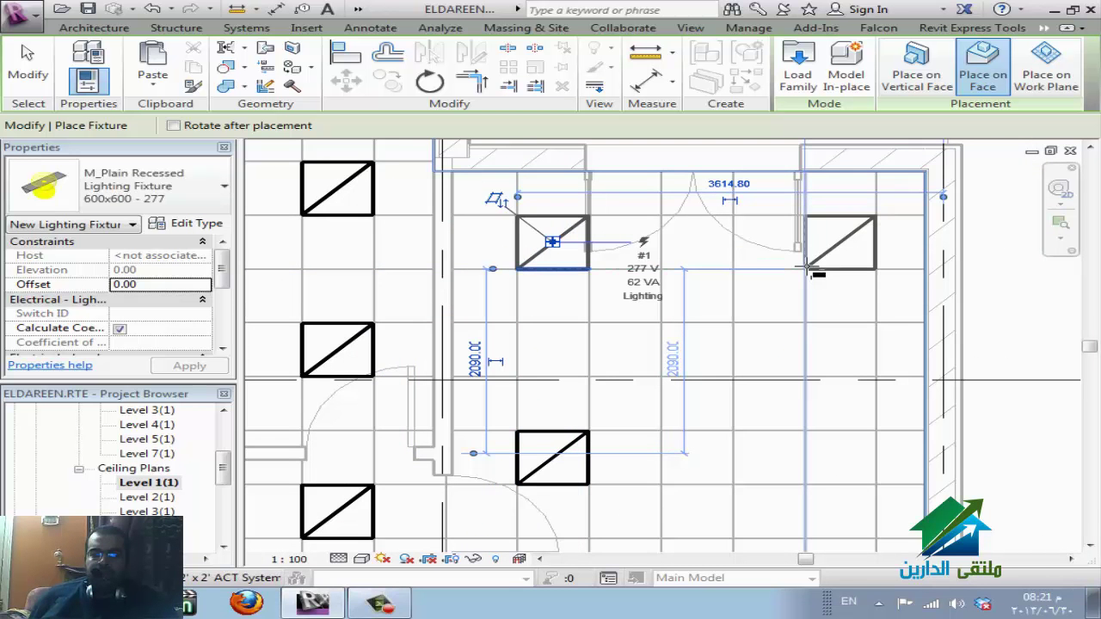
- Place fixtures in the upper-right and lower tiles of that room and in the next room
{"action": "left_click", "coordinate": [806, 270]}
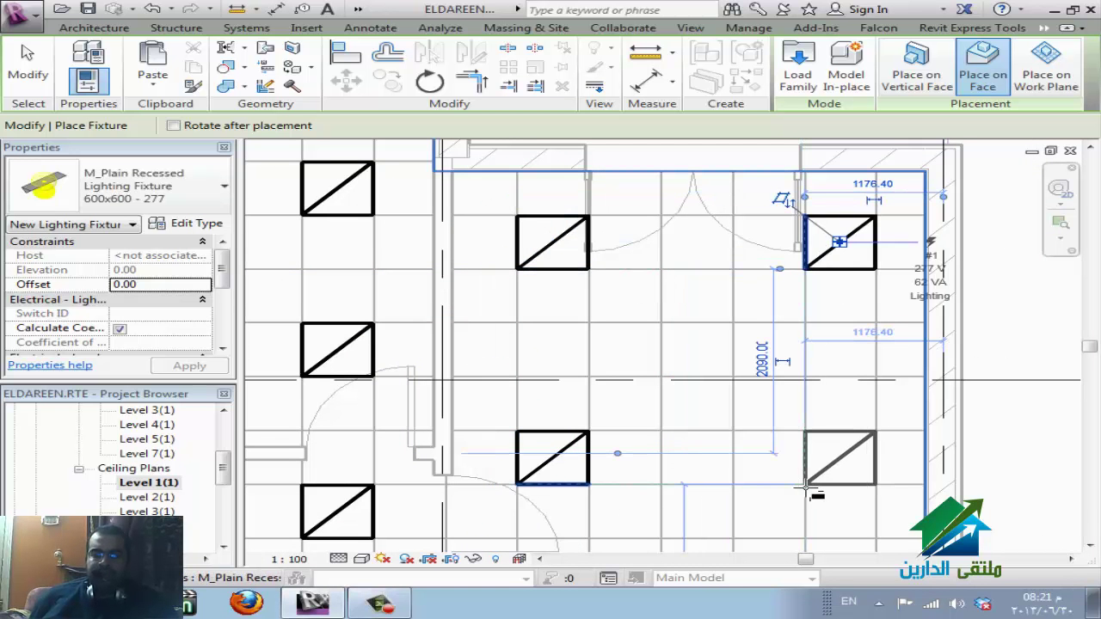
{"action": "left_click", "coordinate": [806, 488]}
{"action": "scroll", "coordinate": [602, 278], "scroll_direction": "down", "scroll_amount": 1}
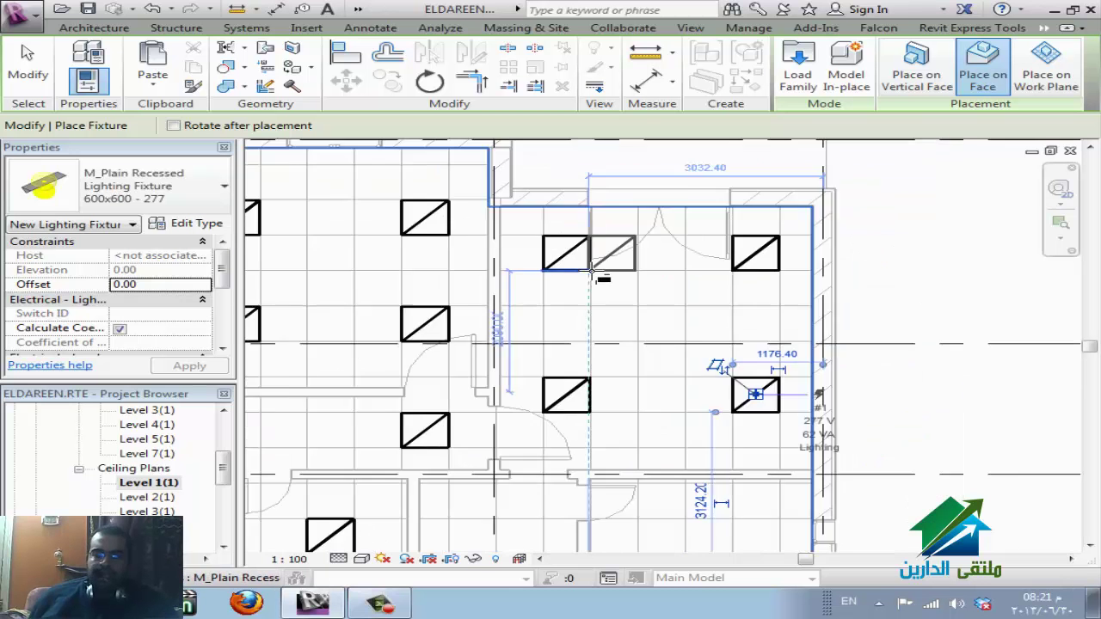
{"action": "scroll", "coordinate": [602, 278], "scroll_direction": "down", "scroll_amount": 1}
{"action": "scroll", "coordinate": [646, 379], "scroll_direction": "down", "scroll_amount": 1}
{"action": "scroll", "coordinate": [645, 448], "scroll_direction": "up", "scroll_amount": 2}
{"action": "scroll", "coordinate": [628, 404], "scroll_direction": "up", "scroll_amount": 1}
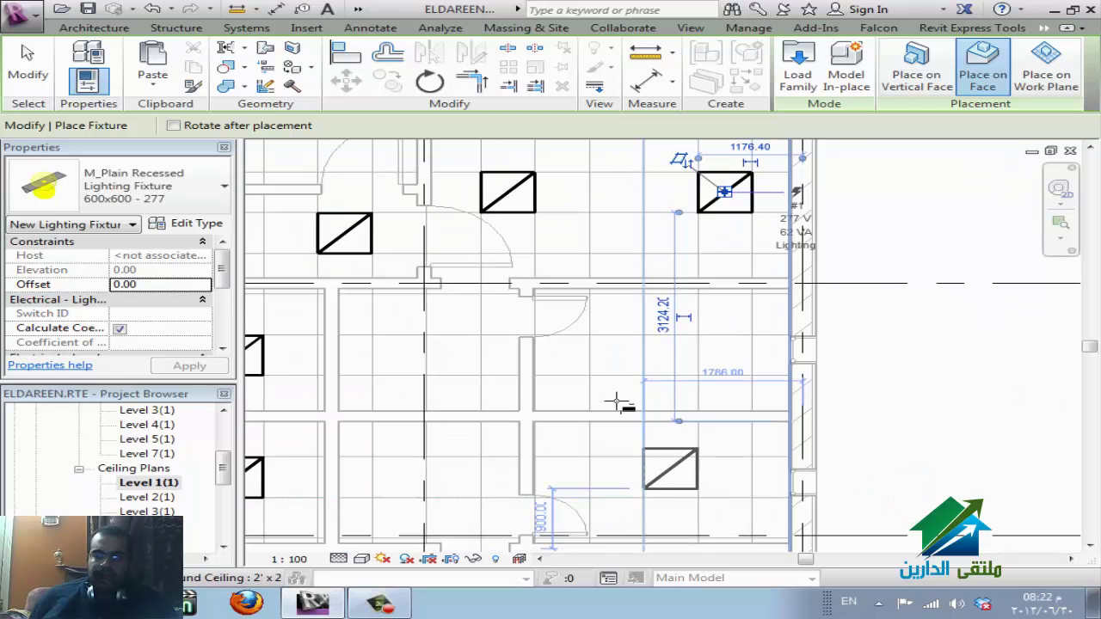
{"action": "left_click", "coordinate": [650, 376]}
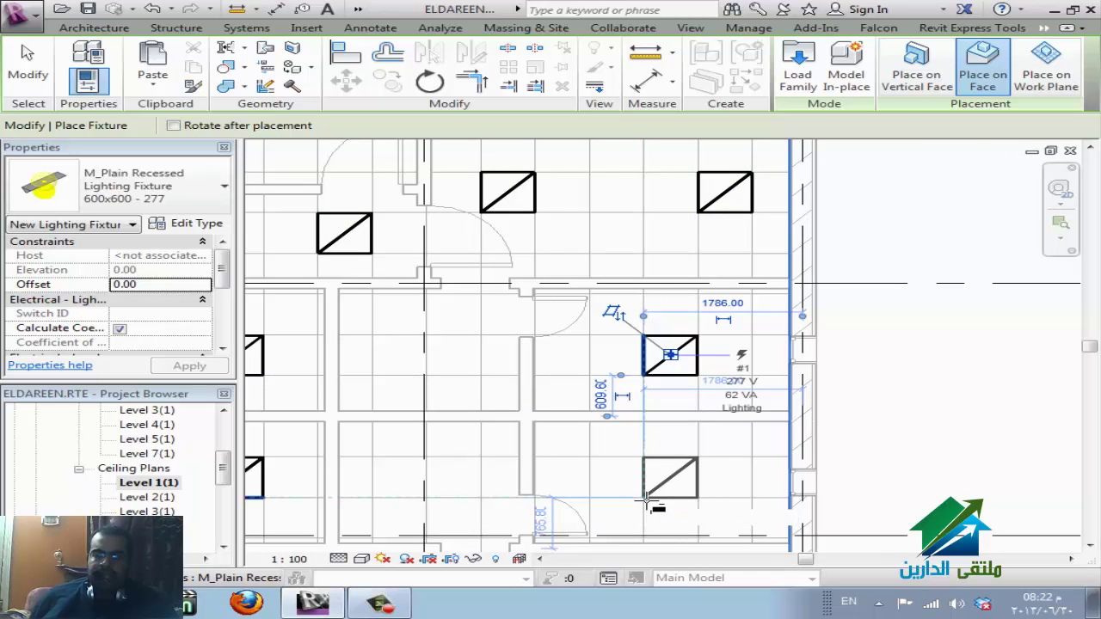
- Add the last two recessed fixtures near grid D
{"action": "scroll", "coordinate": [644, 302], "scroll_direction": "down", "scroll_amount": 1}
{"action": "scroll", "coordinate": [653, 307], "scroll_direction": "down", "scroll_amount": 1}
{"action": "scroll", "coordinate": [545, 312], "scroll_direction": "down", "scroll_amount": 1}
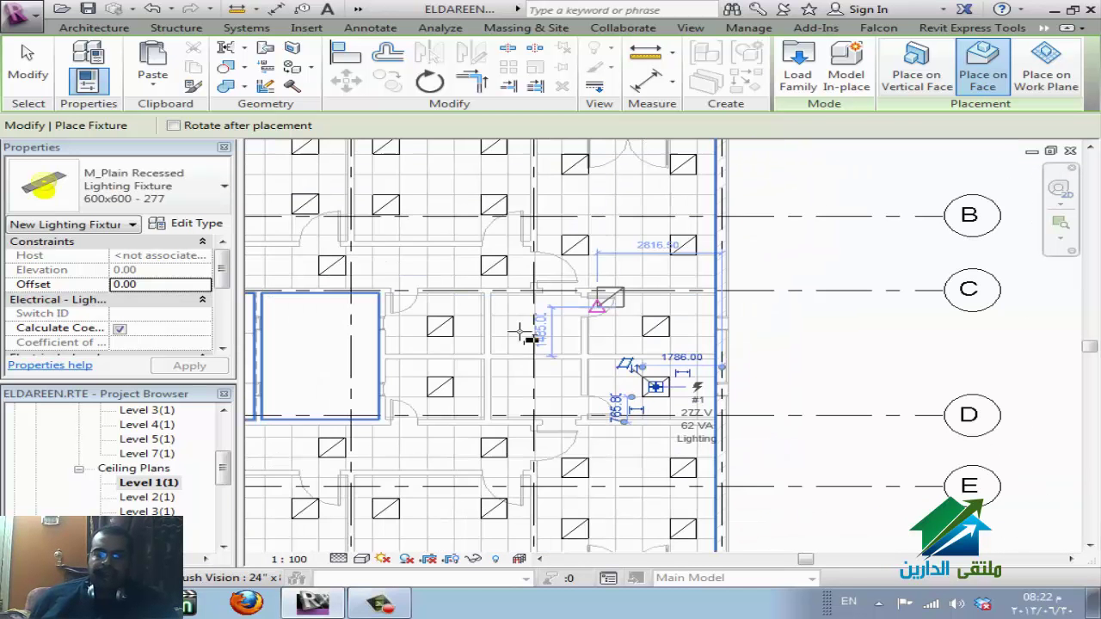
{"action": "scroll", "coordinate": [521, 334], "scroll_direction": "up", "scroll_amount": 1}
{"action": "scroll", "coordinate": [522, 335], "scroll_direction": "up", "scroll_amount": 2}
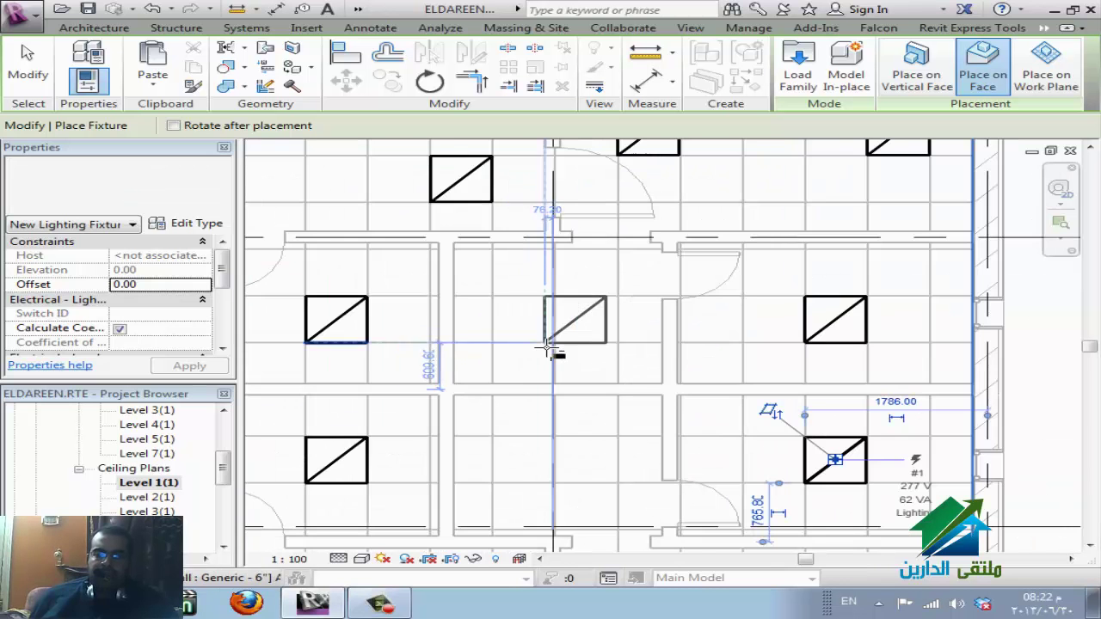
{"action": "scroll", "coordinate": [568, 348], "scroll_direction": "up", "scroll_amount": 2}
{"action": "scroll", "coordinate": [574, 347], "scroll_direction": "up", "scroll_amount": 1}
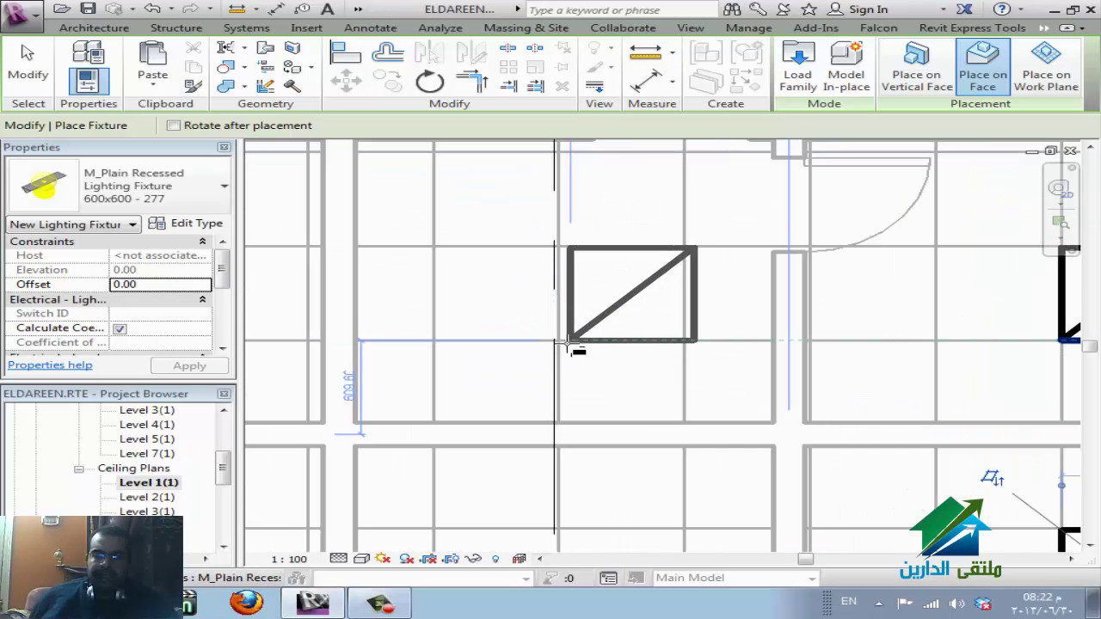
{"action": "left_click", "coordinate": [549, 227]}
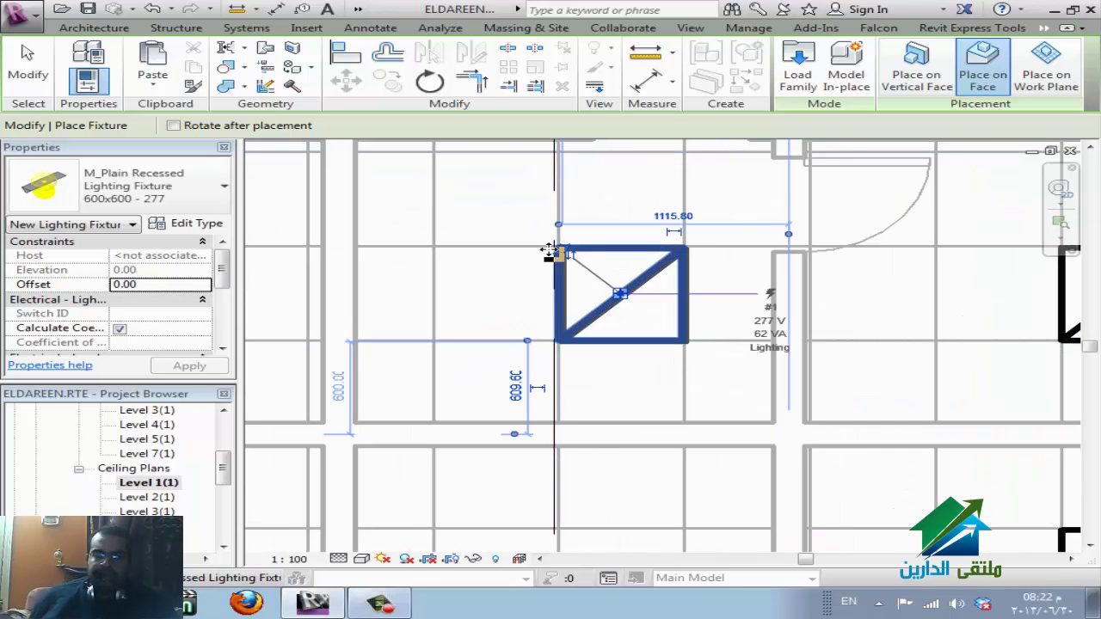
{"action": "scroll", "coordinate": [555, 344], "scroll_direction": "down", "scroll_amount": 2}
{"action": "scroll", "coordinate": [561, 449], "scroll_direction": "up", "scroll_amount": 1}
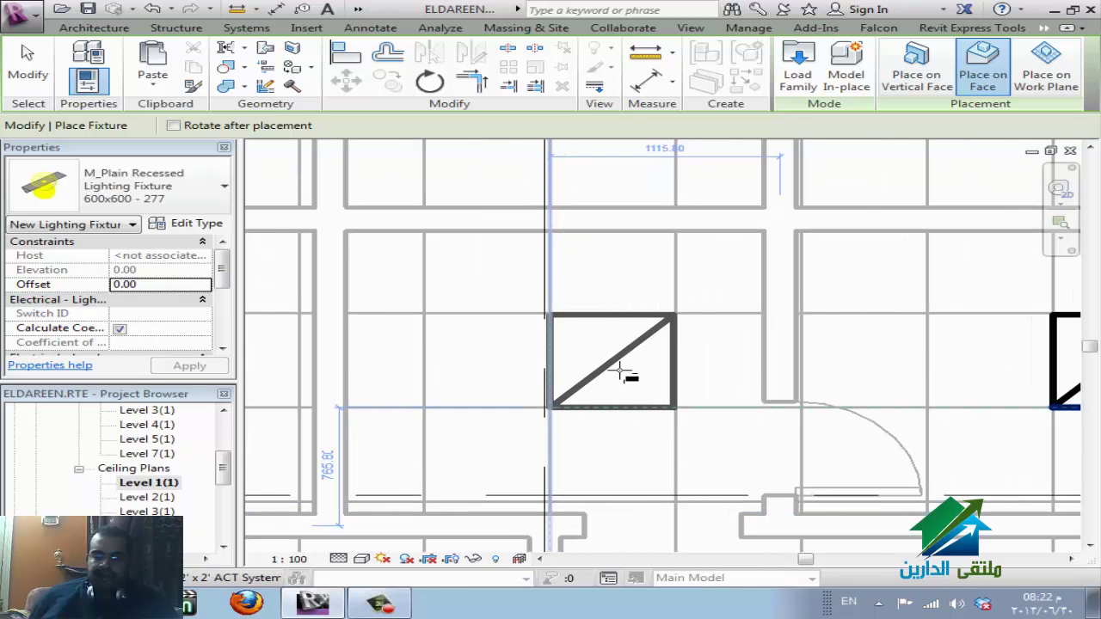
{"action": "left_click", "coordinate": [621, 372]}
{"action": "scroll", "coordinate": [621, 371], "scroll_direction": "down", "scroll_amount": 1}
{"action": "scroll", "coordinate": [621, 371], "scroll_direction": "down", "scroll_amount": 2}
{"action": "scroll", "coordinate": [621, 372], "scroll_direction": "down", "scroll_amount": 1}
{"action": "scroll", "coordinate": [622, 372], "scroll_direction": "down", "scroll_amount": 1}
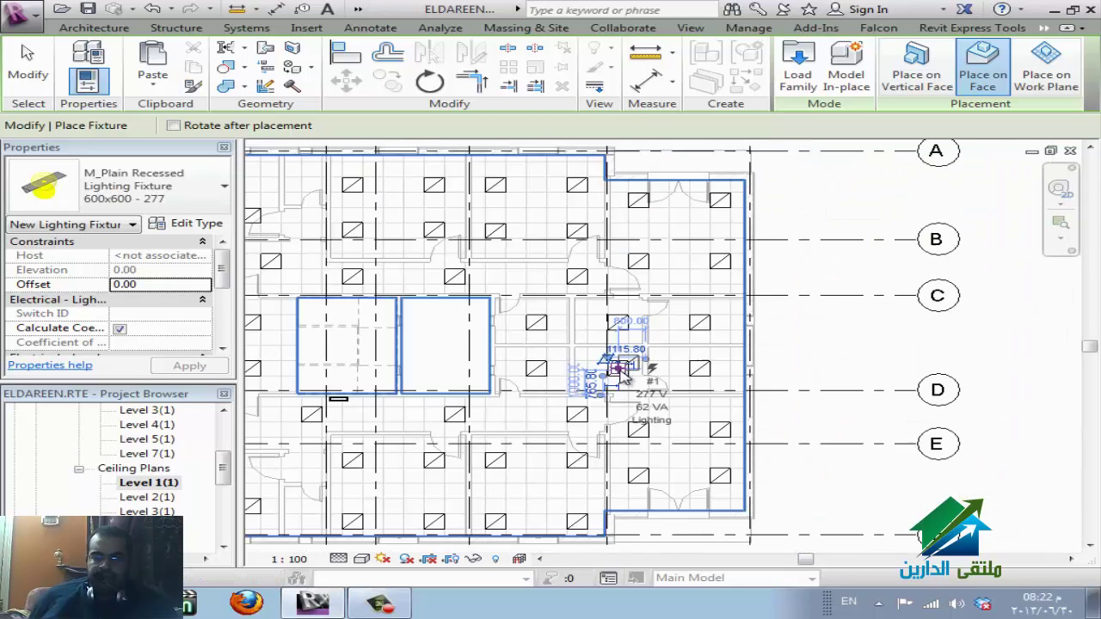
{"action": "scroll", "coordinate": [658, 360], "scroll_direction": "down", "scroll_amount": 1}
{"action": "scroll", "coordinate": [658, 359], "scroll_direction": "down", "scroll_amount": 2}
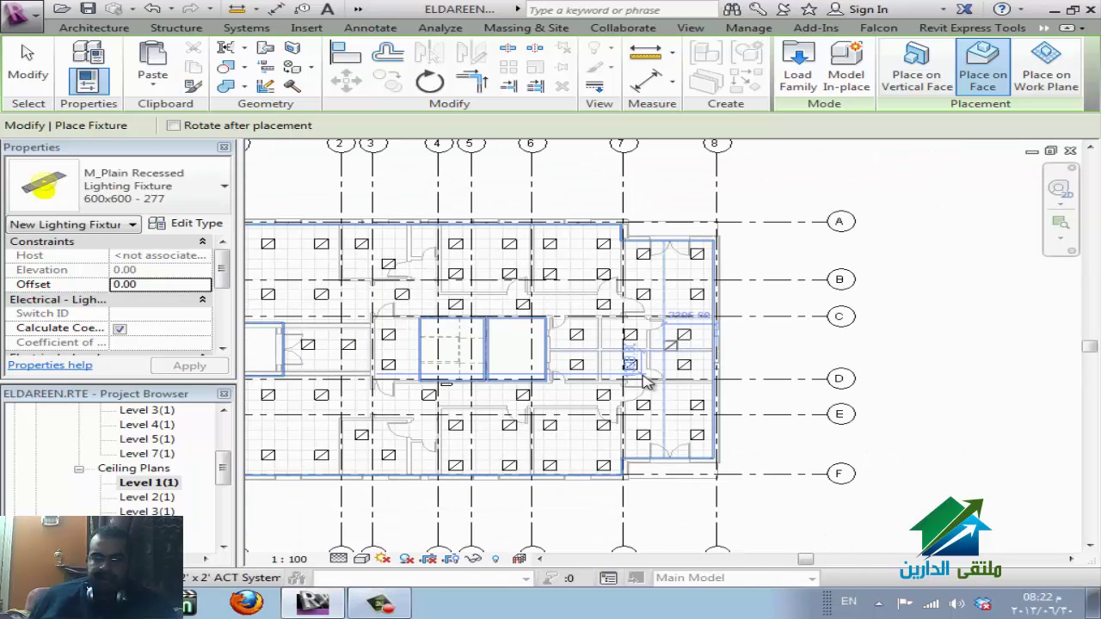
- End fixture placement and clear the selection
{"action": "key", "text": "Escape"}
{"action": "scroll", "coordinate": [516, 431], "scroll_direction": "left", "scroll_amount": 1, "text": "shift"}
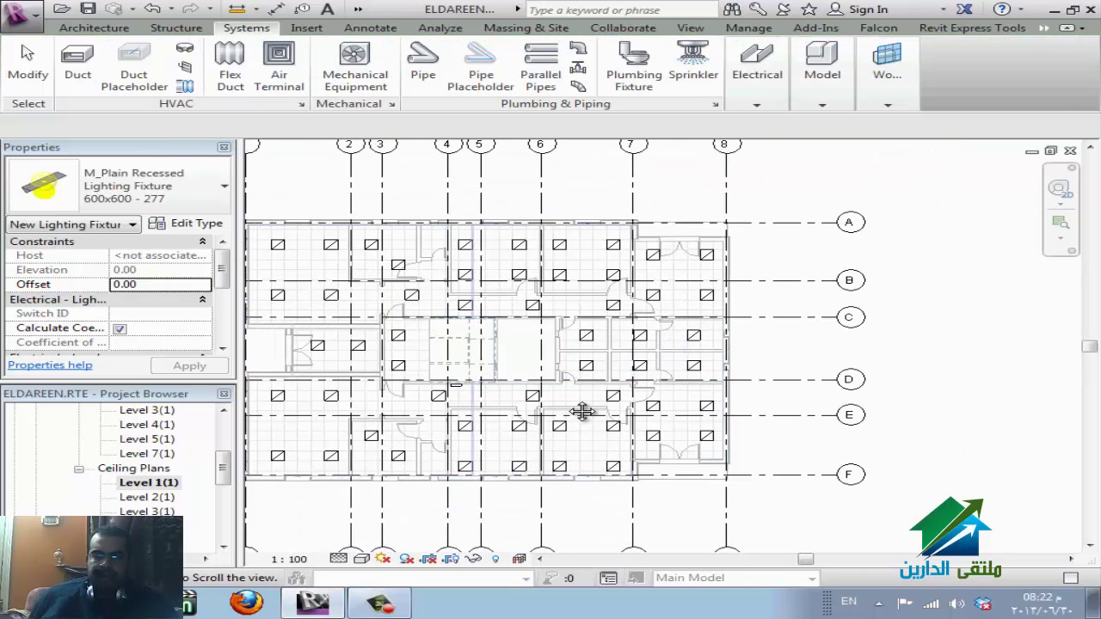
{"action": "scroll", "coordinate": [583, 413], "scroll_direction": "left", "scroll_amount": 1, "text": "shift"}
{"action": "scroll", "coordinate": [413, 301], "scroll_direction": "left", "scroll_amount": 1, "text": "shift"}
{"action": "scroll", "coordinate": [412, 299], "scroll_direction": "up", "scroll_amount": 1}
{"action": "scroll", "coordinate": [430, 310], "scroll_direction": "up", "scroll_amount": 1}
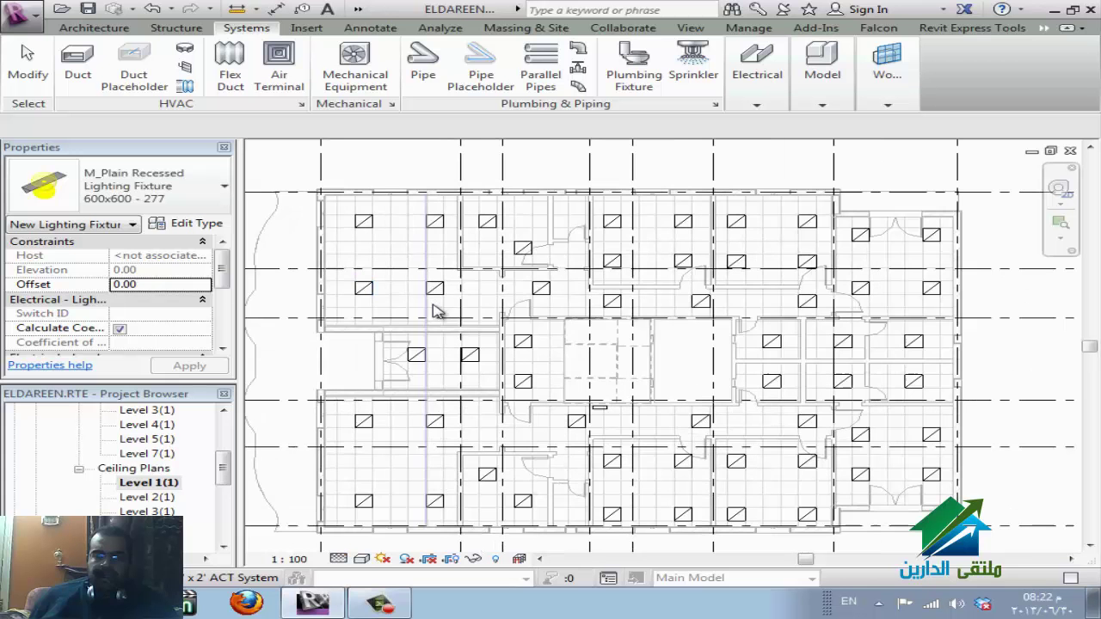
{"action": "key", "text": "Escape"}
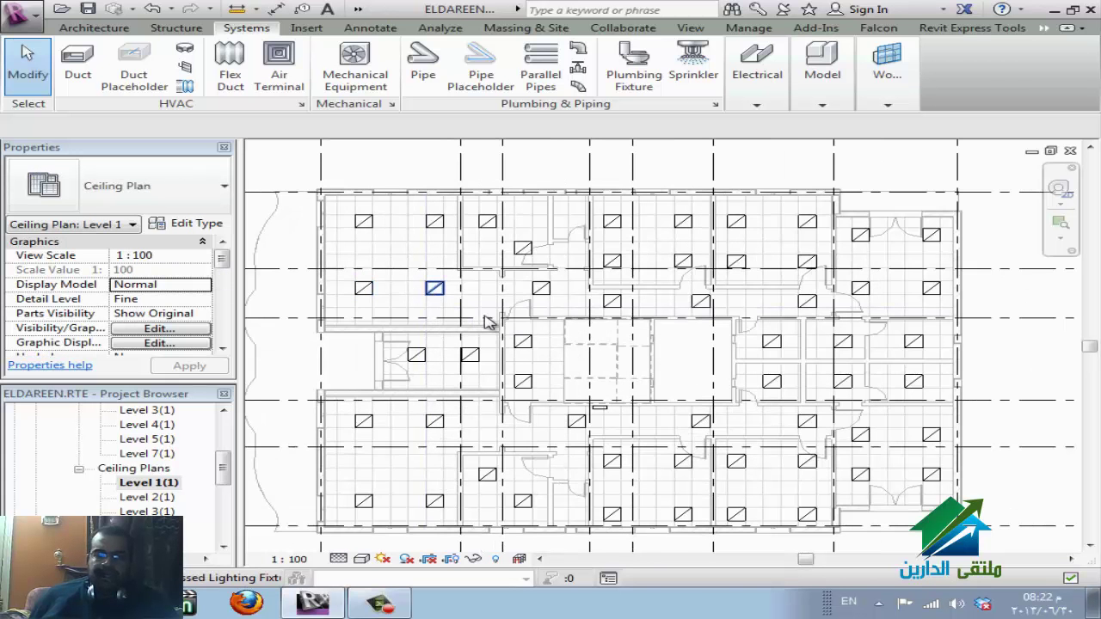
- Create a power circuit for the recessed fixture near the bottom of the plan, adding it via Edit Circuit
{"action": "left_click", "coordinate": [435, 289]}
{"action": "key", "text": "Escape"}
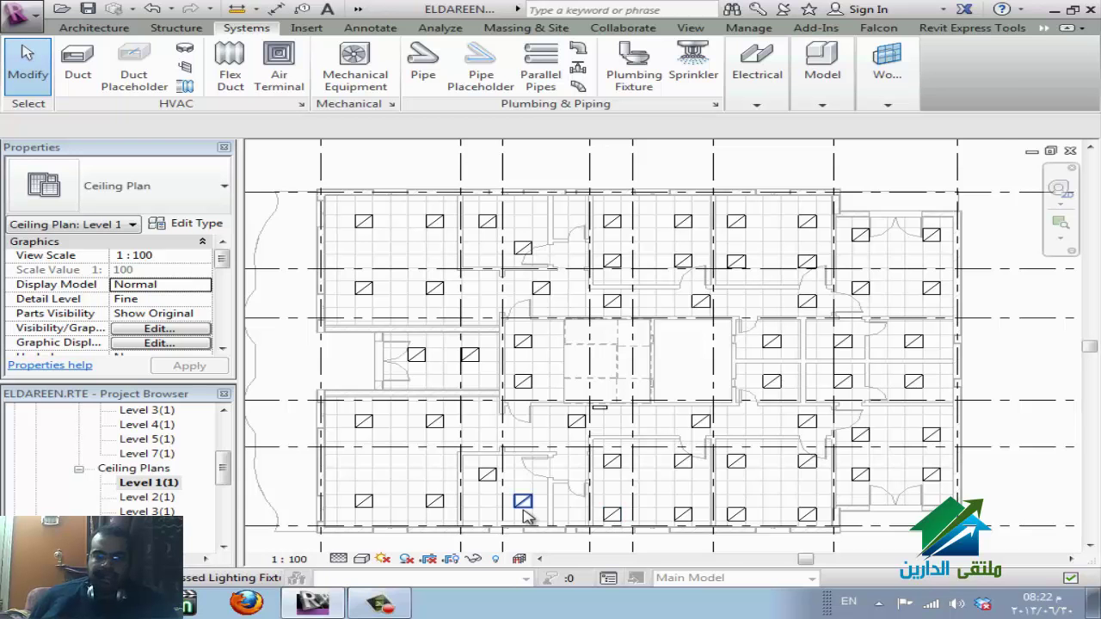
{"action": "left_click", "coordinate": [525, 508]}
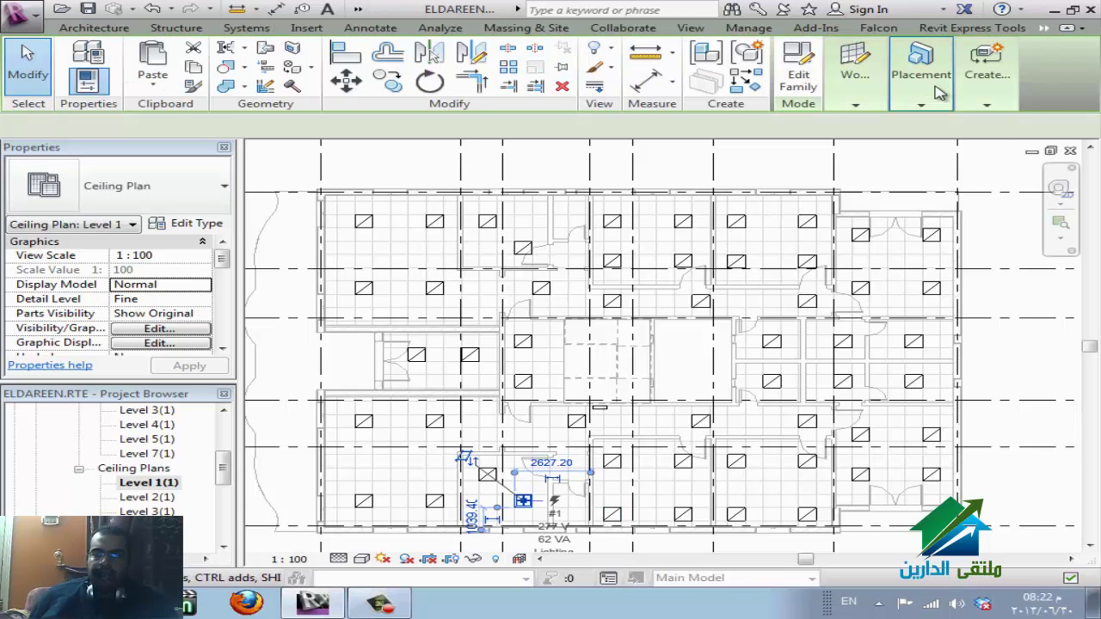
{"action": "left_click", "coordinate": [985, 76]}
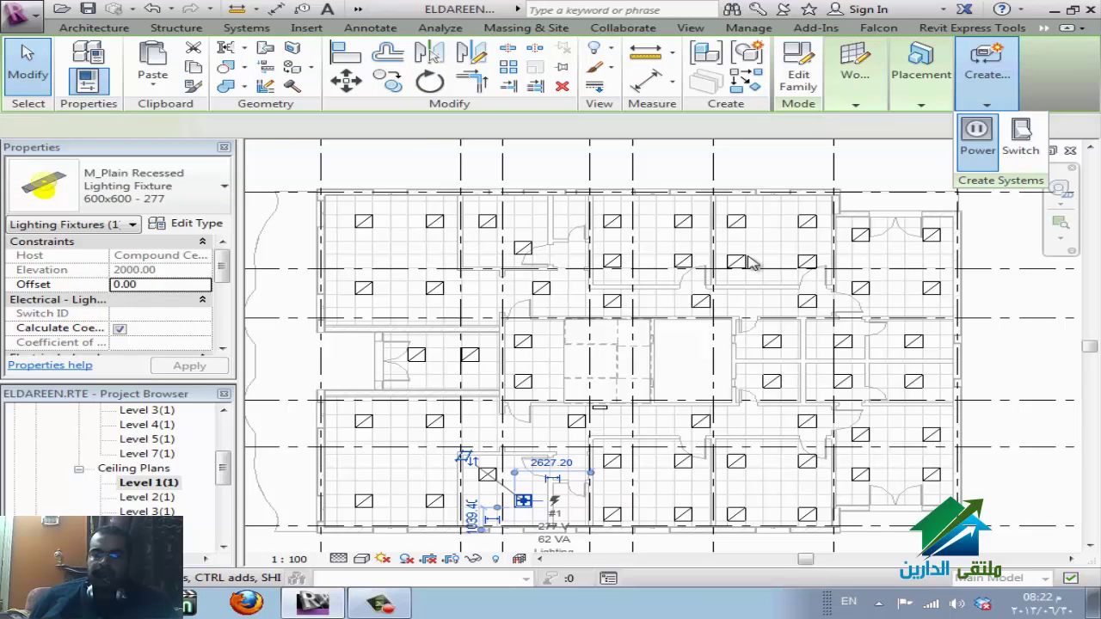
{"action": "left_click", "coordinate": [978, 134]}
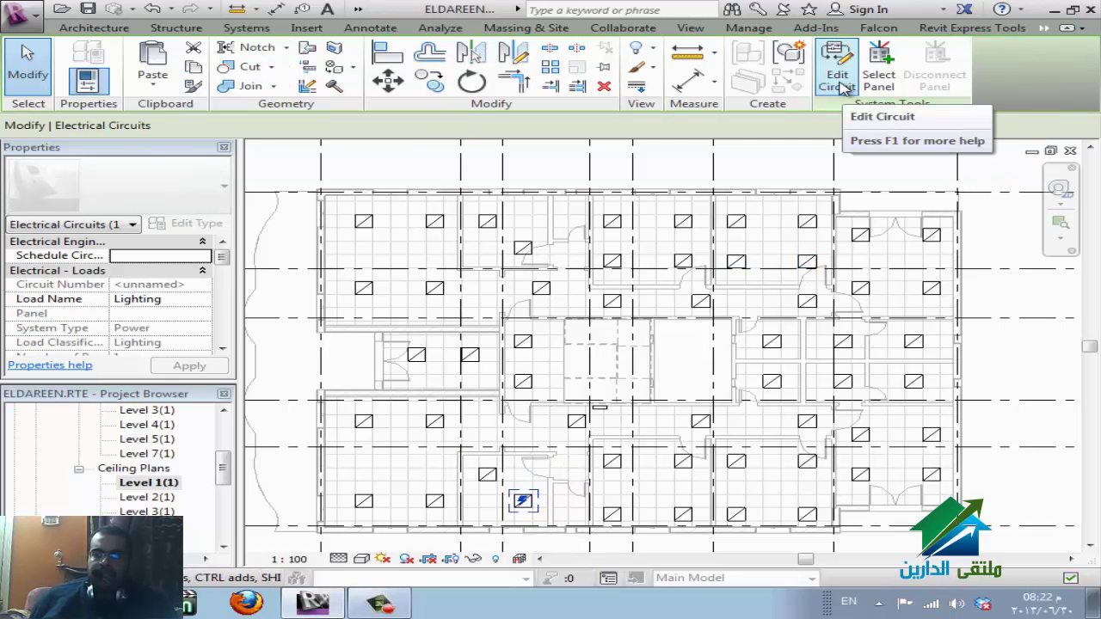
{"action": "left_click", "coordinate": [840, 86]}
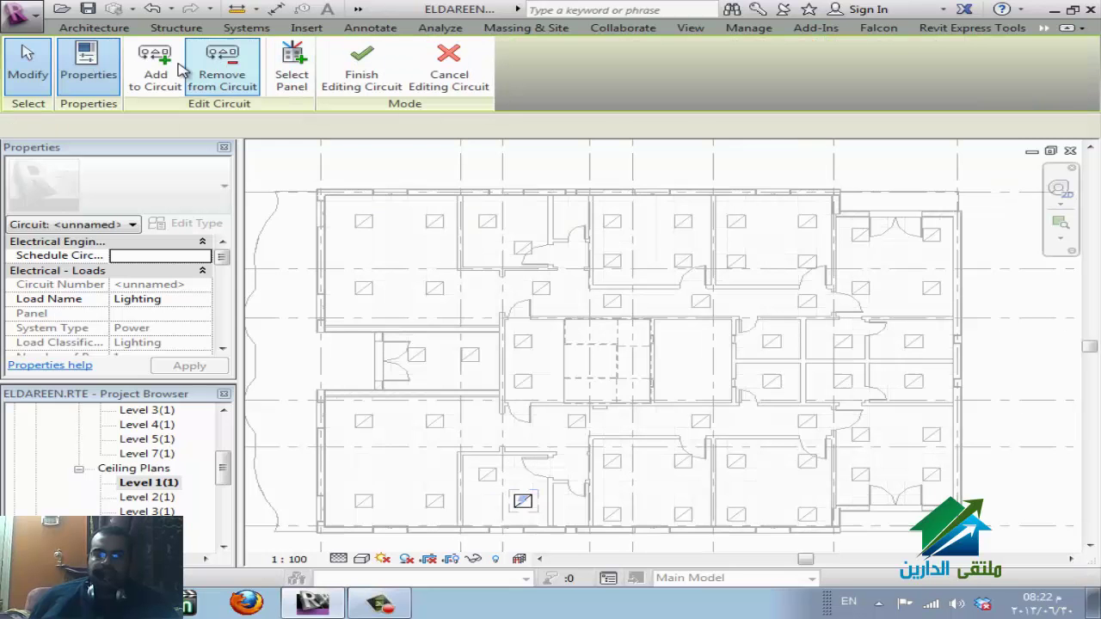
{"action": "left_click", "coordinate": [172, 69]}
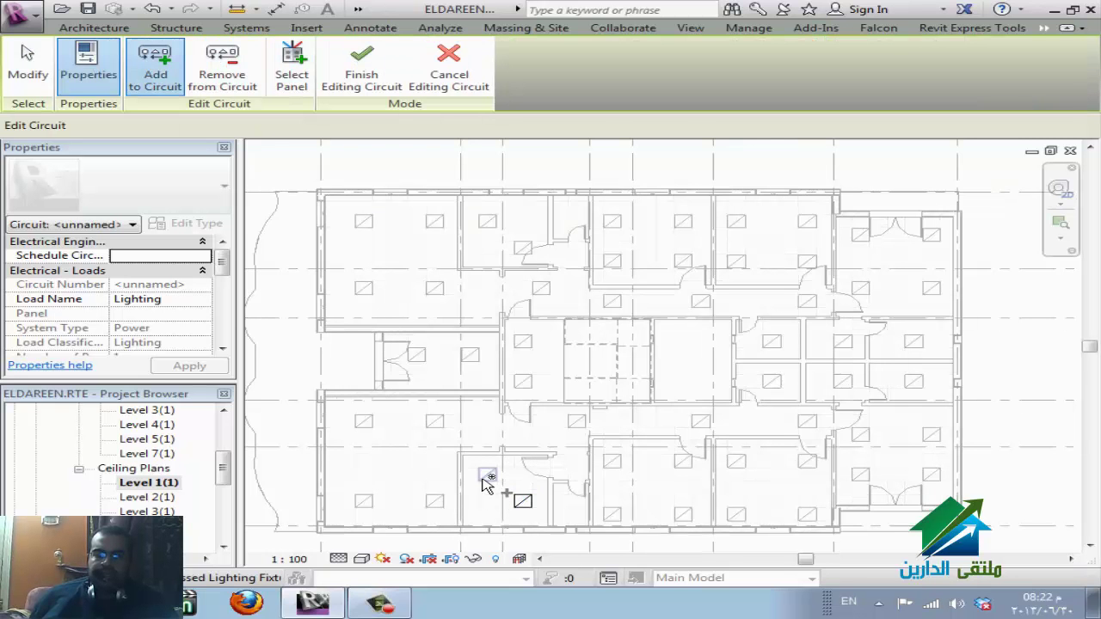
{"action": "left_click", "coordinate": [362, 79]}
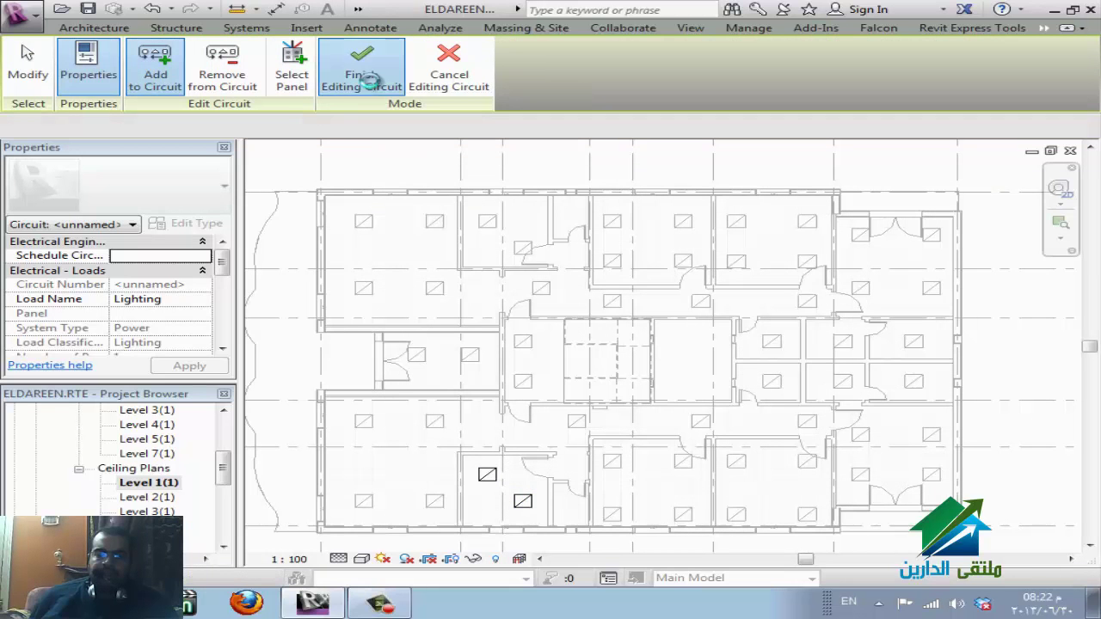
- Reselect the circuited fixture to check its circuit tools and circuit tag
{"action": "left_click", "coordinate": [523, 501]}
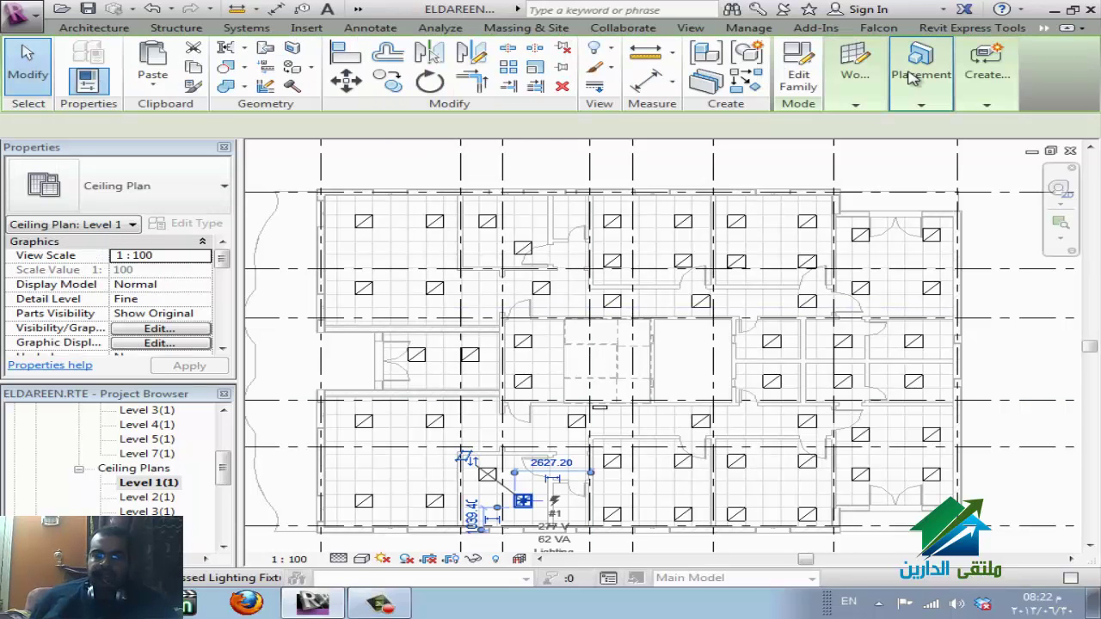
{"action": "left_click", "coordinate": [998, 89]}
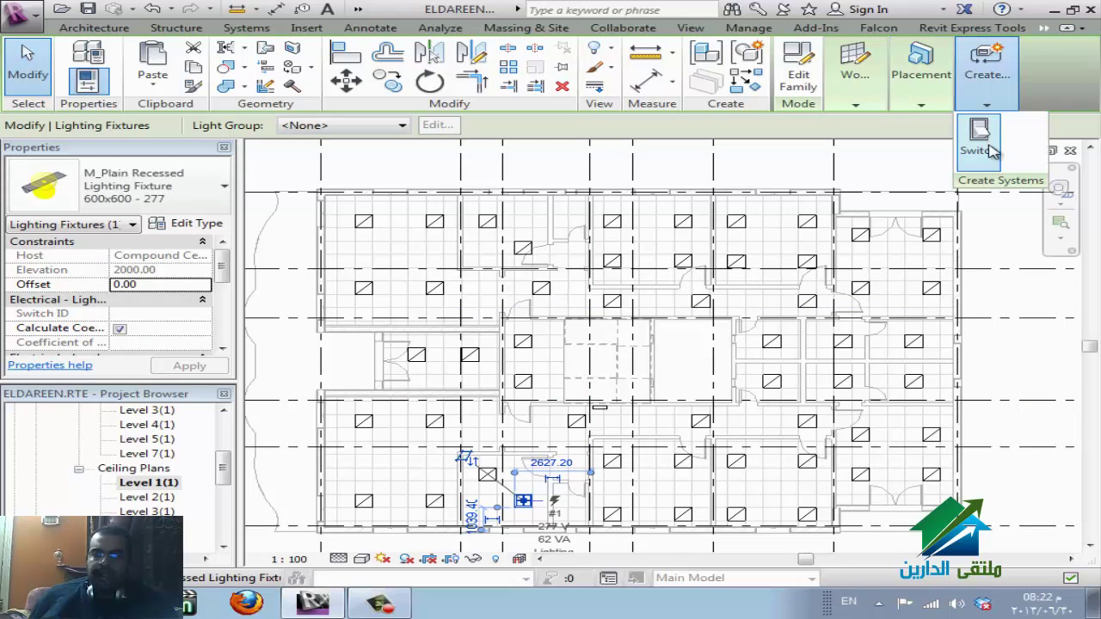
{"action": "left_click", "coordinate": [1045, 29]}
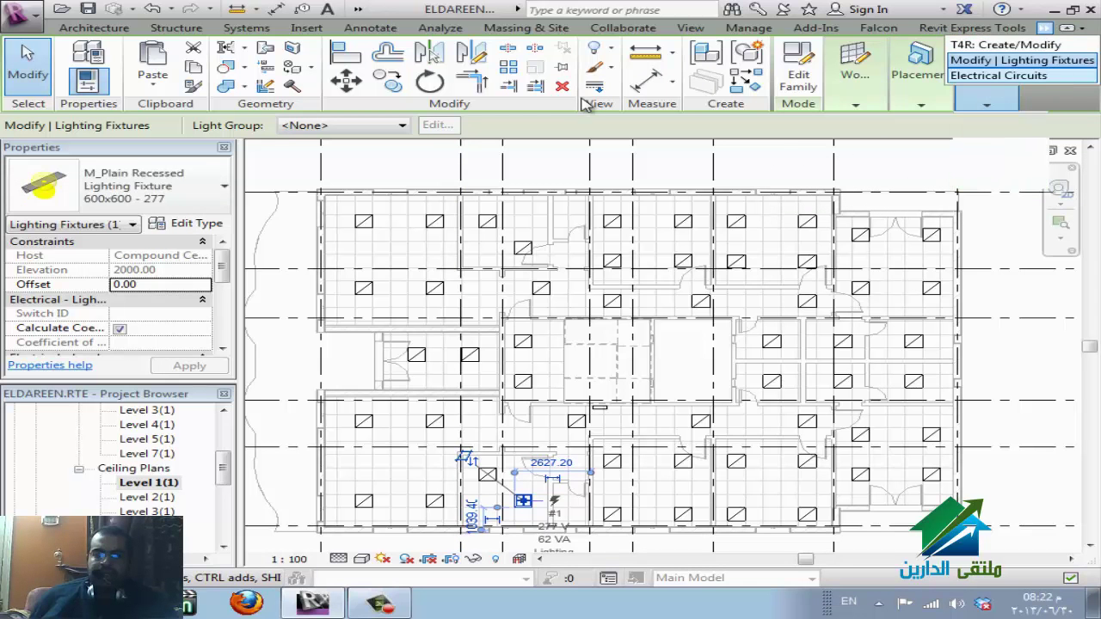
{"action": "left_click", "coordinate": [417, 65]}
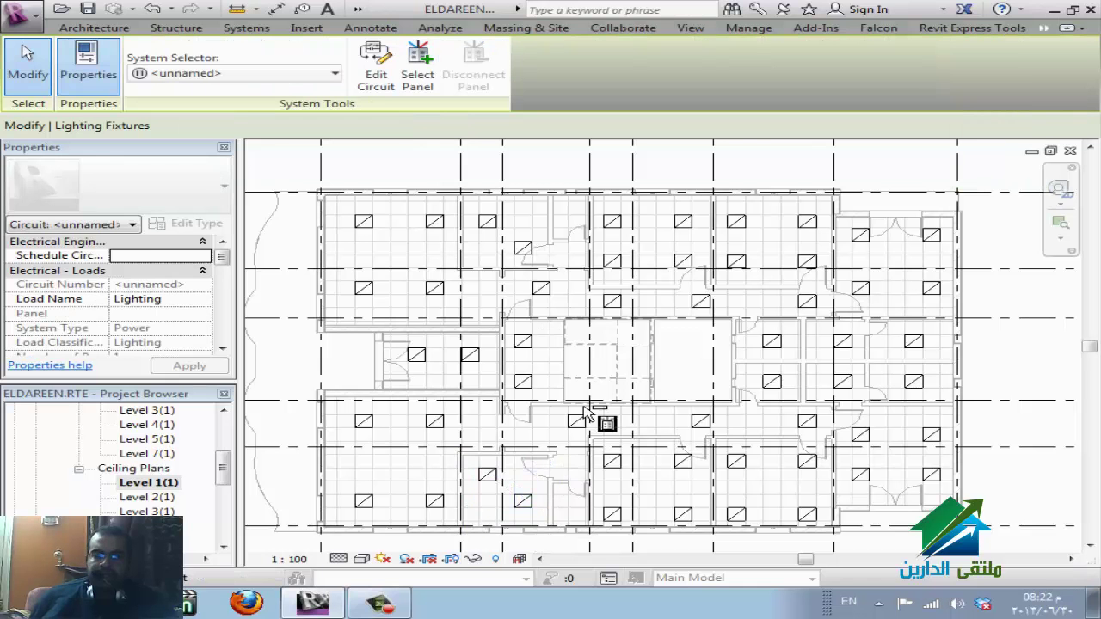
{"action": "left_click", "coordinate": [524, 501]}
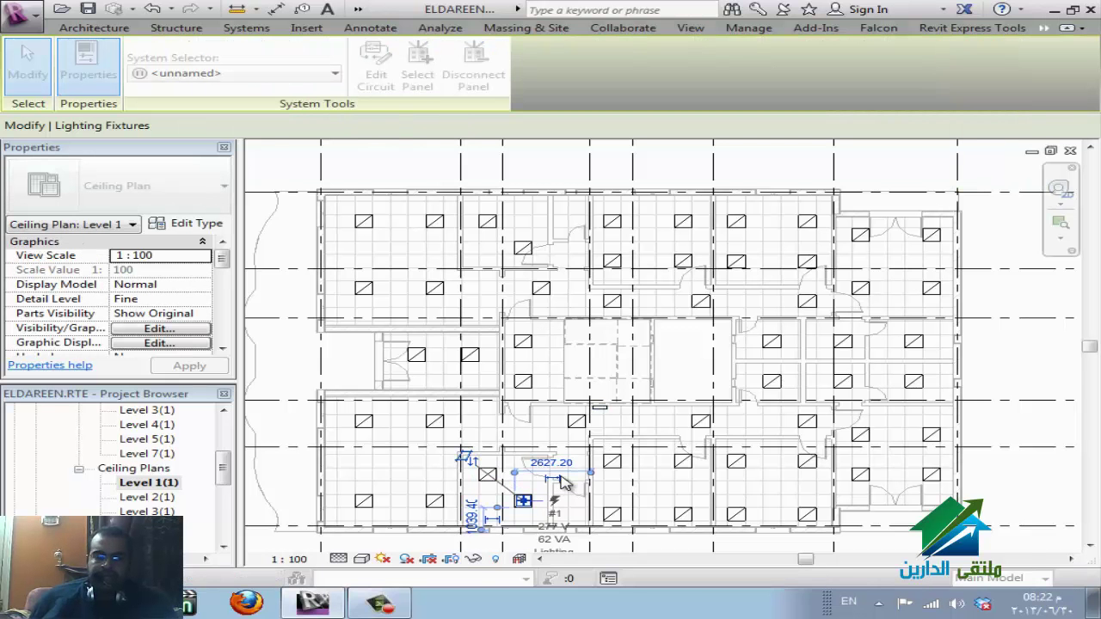
{"action": "key", "text": "Escape"}
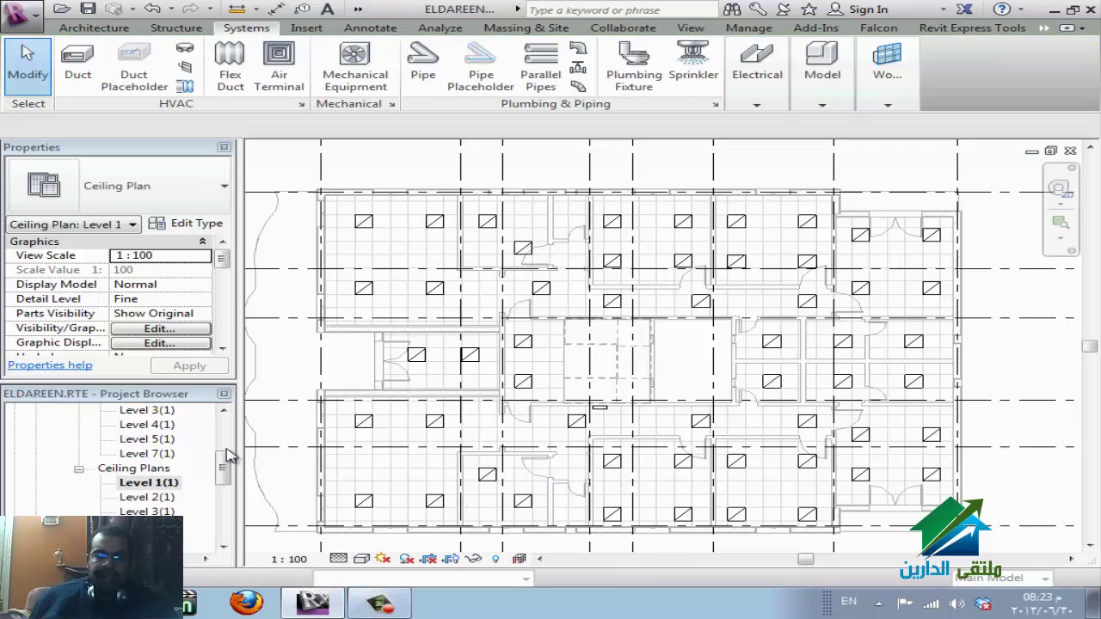
- Open the Level 1(1) lighting floor plan and select the wired fixture's circuit
{"action": "left_click_drag", "start_coordinate": [224, 469], "coordinate": [227, 435]}
{"action": "double_click", "coordinate": [146, 498]}
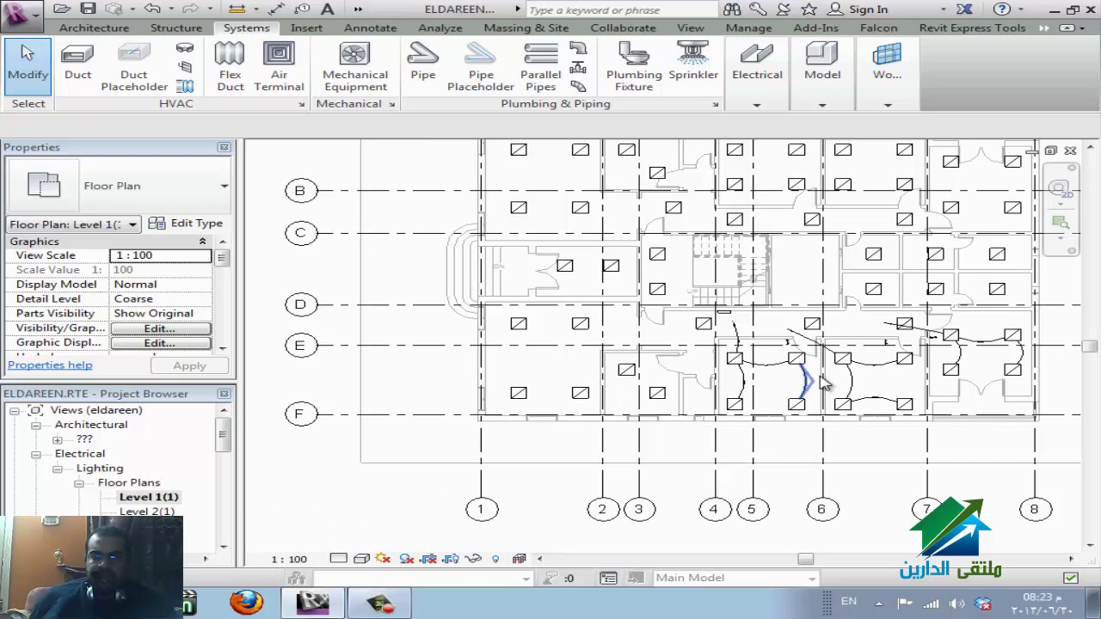
{"action": "scroll", "coordinate": [826, 197], "scroll_direction": "up", "scroll_amount": 2}
{"action": "middle_click_drag", "start_coordinate": [430, 484], "coordinate": [654, 506]}
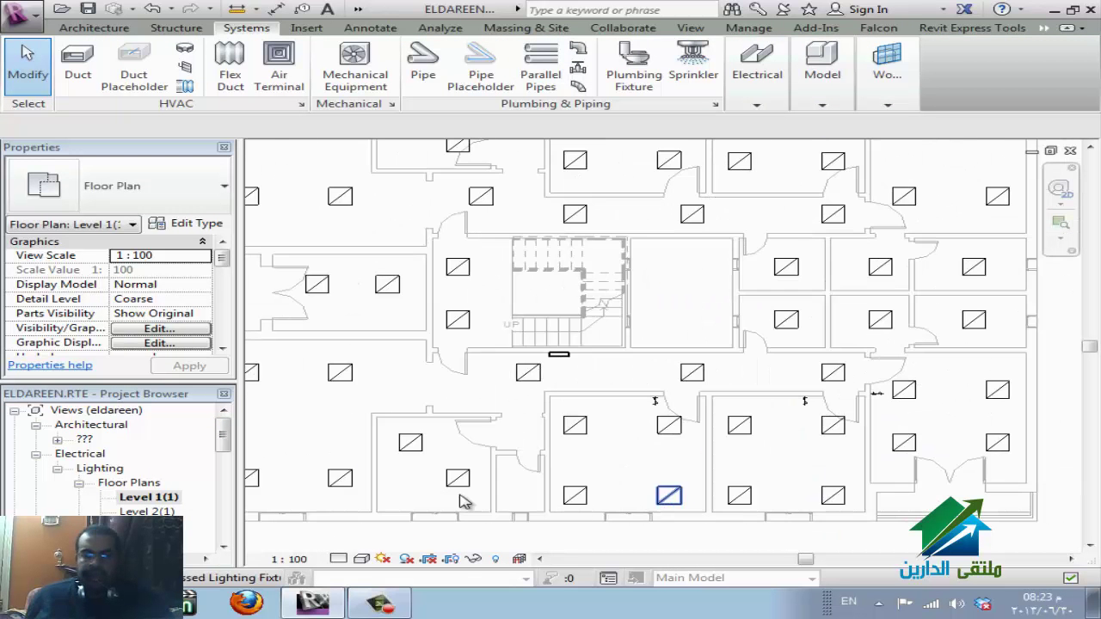
{"action": "middle_click_drag", "start_coordinate": [462, 501], "coordinate": [449, 499]}
{"action": "key", "text": "Tab"}
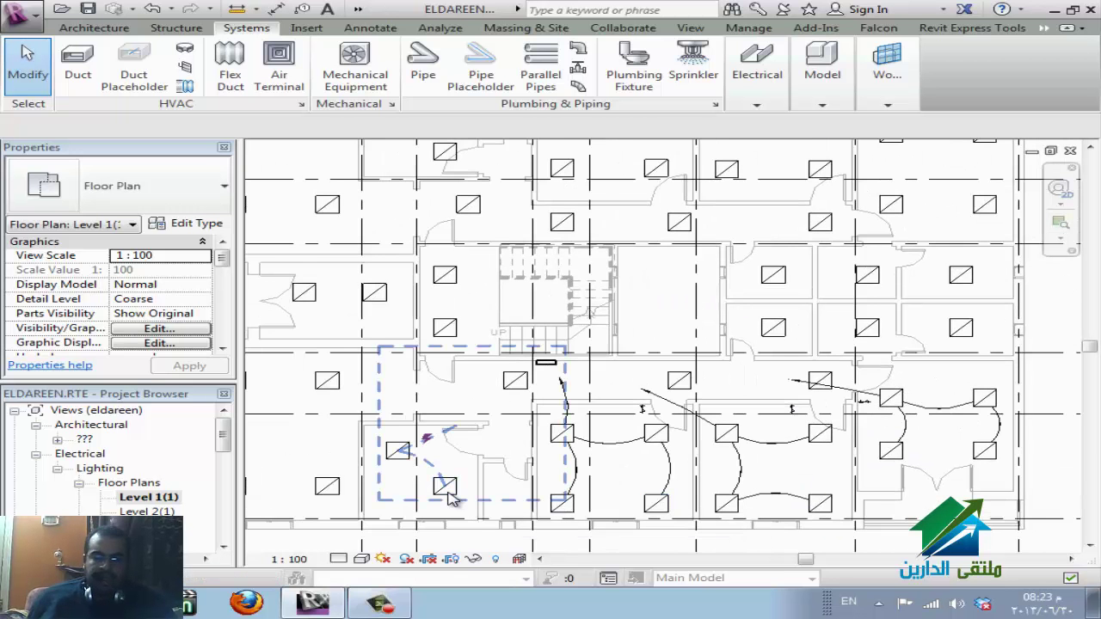
{"action": "left_click", "coordinate": [565, 510]}
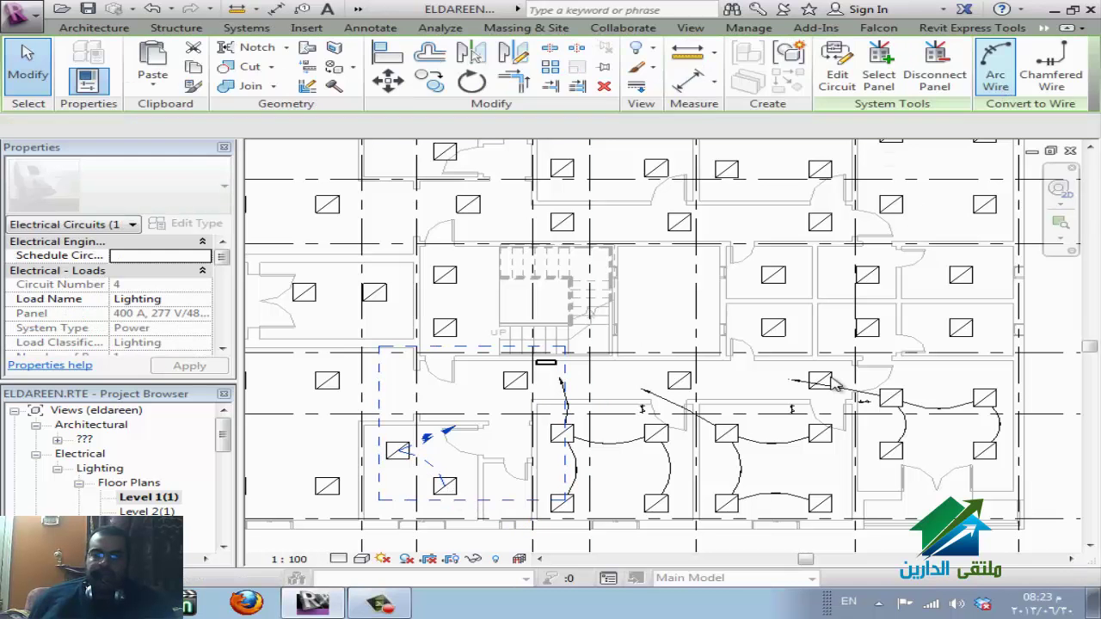
{"action": "key", "text": "Escape"}
- Select the two new arc wires and open Electrical Settings with ES
{"action": "left_click", "coordinate": [463, 425]}
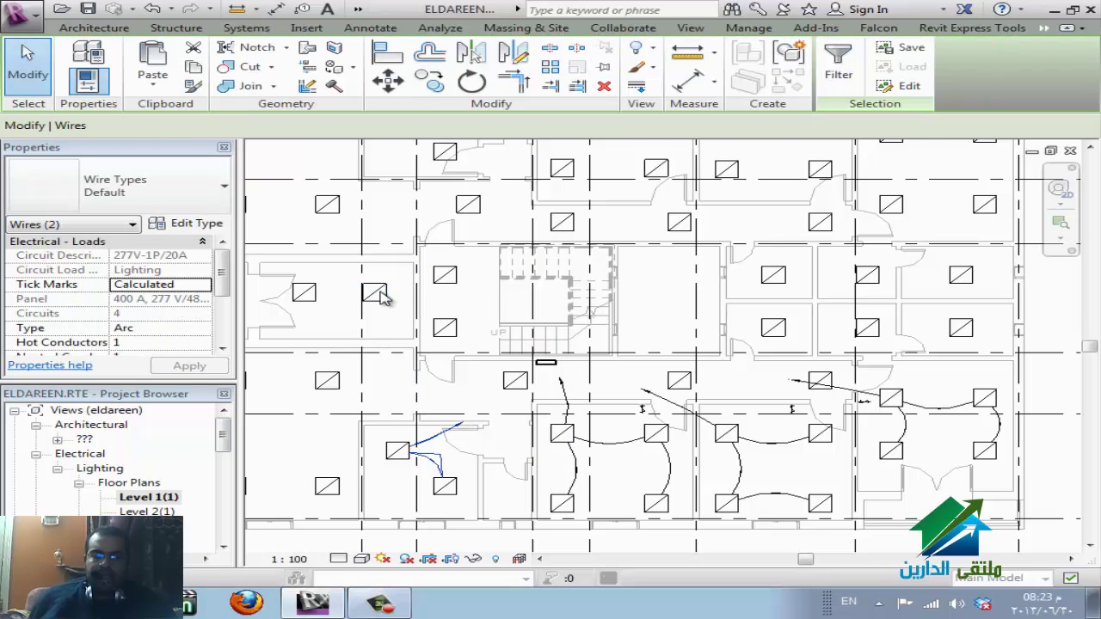
{"action": "key", "text": "e"}
{"action": "key", "text": "s"}
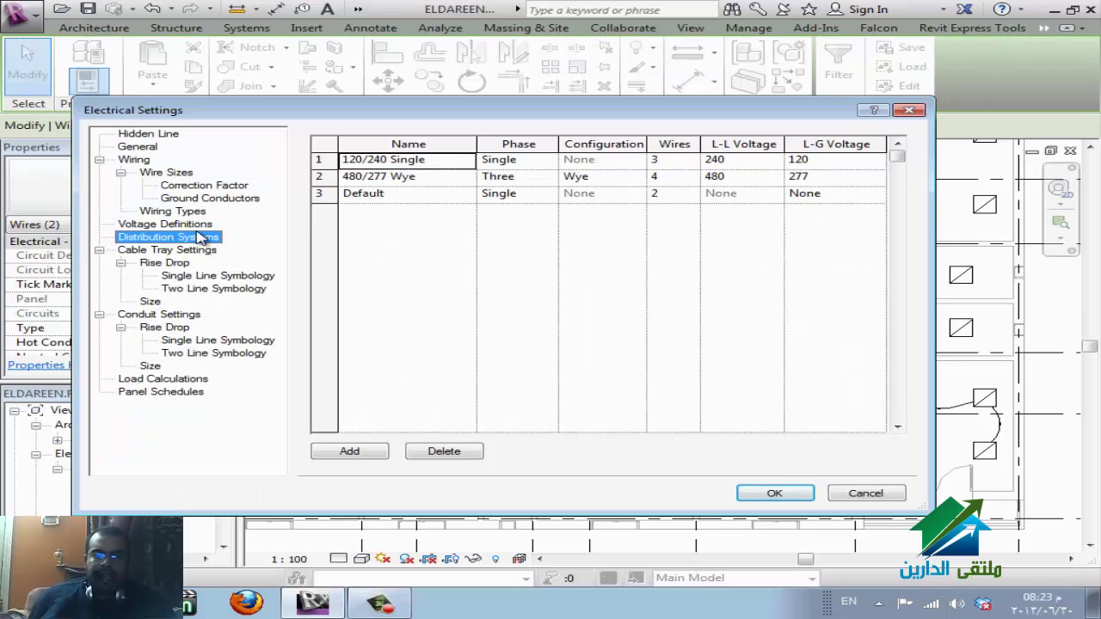
- Set the hot wire tick mark to HookWireTickMark in the Wiring settings
{"action": "left_click", "coordinate": [135, 160]}
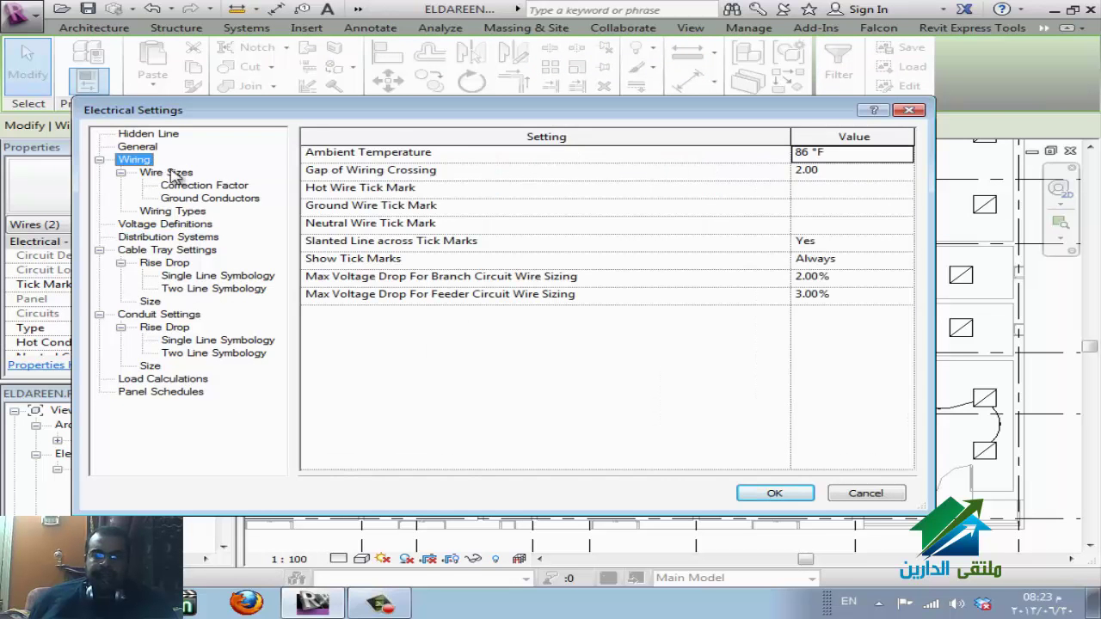
{"action": "left_click", "coordinate": [168, 173]}
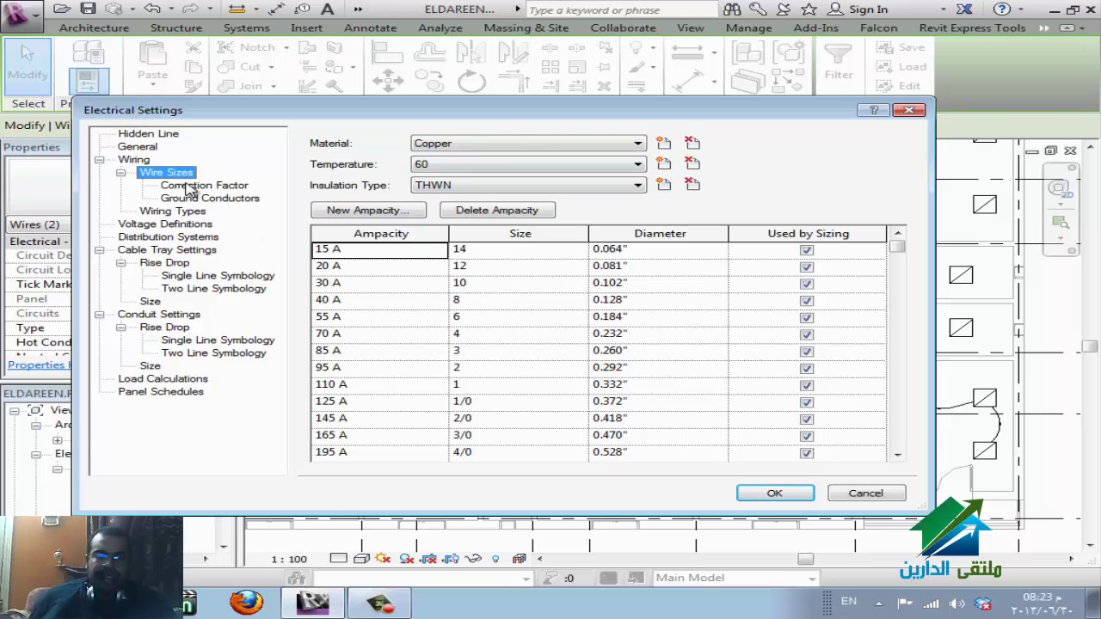
{"action": "left_click", "coordinate": [129, 163]}
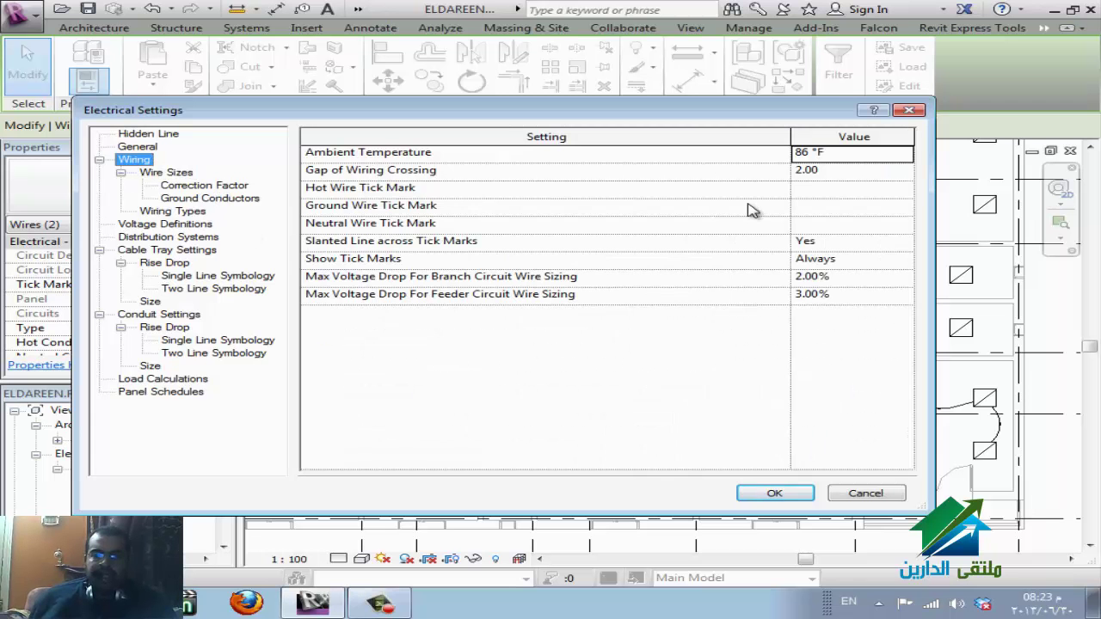
{"action": "left_click", "coordinate": [905, 191]}
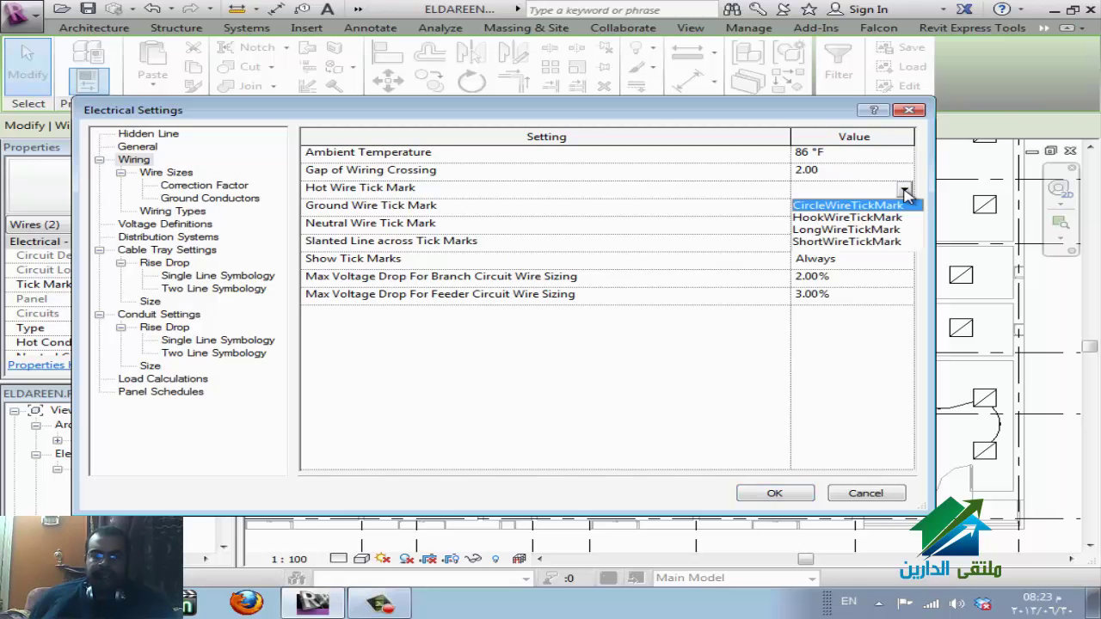
{"action": "left_click", "coordinate": [361, 194]}
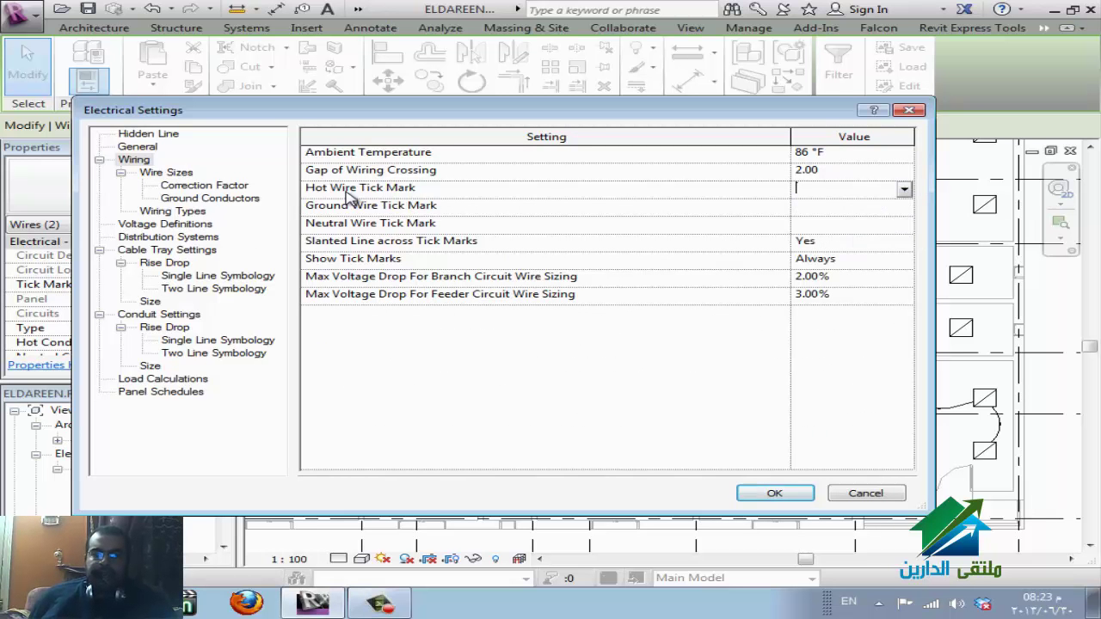
{"action": "left_click", "coordinate": [904, 190]}
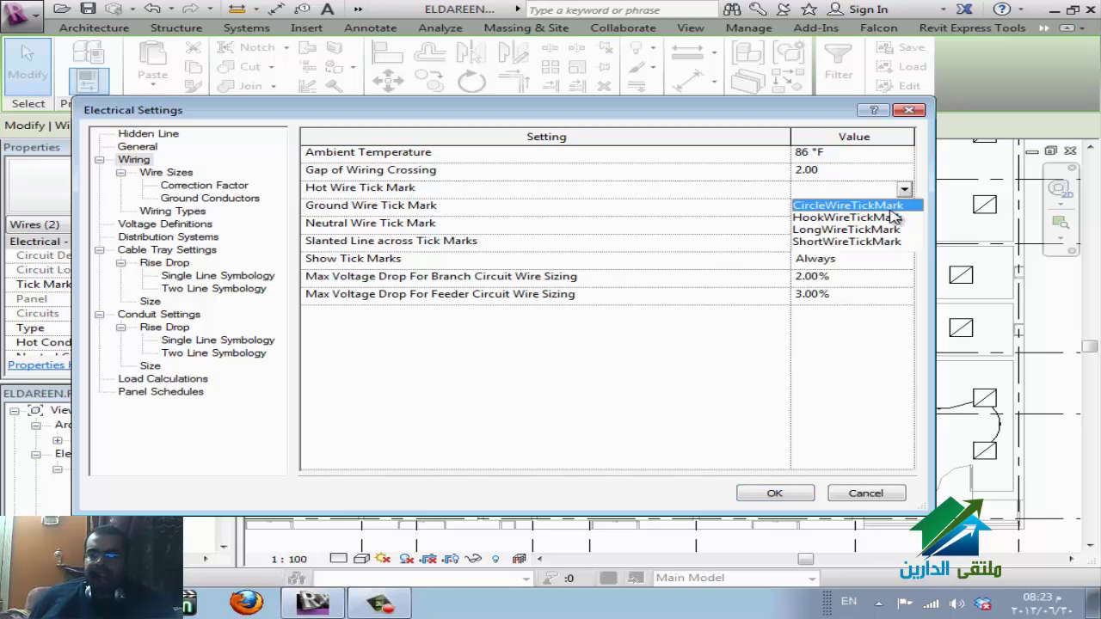
{"action": "left_click", "coordinate": [884, 218]}
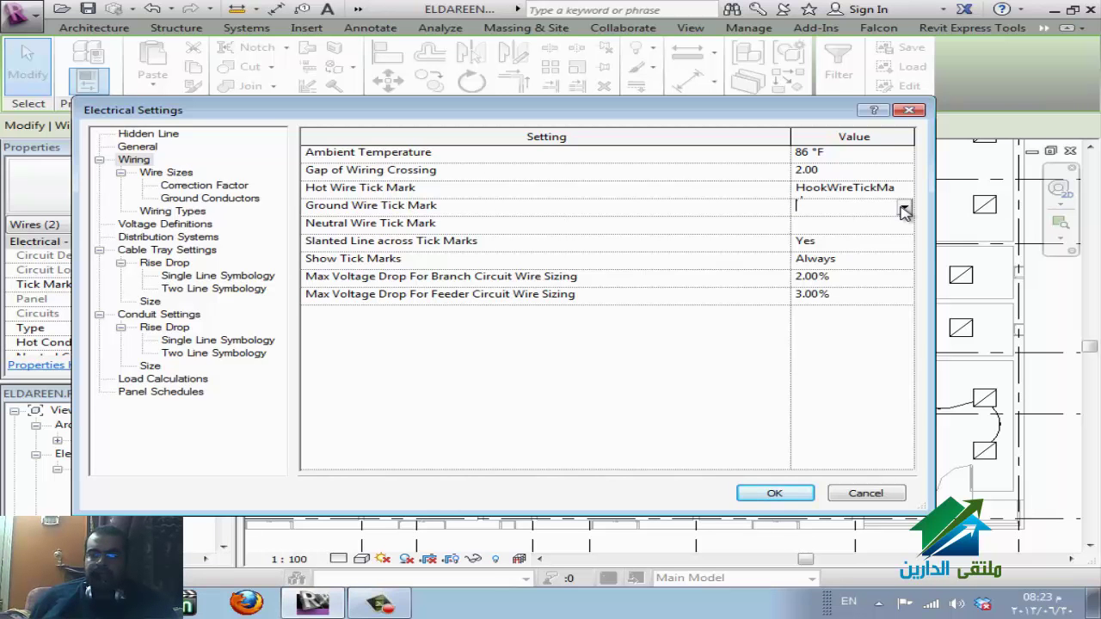
- Set ground to LongWireTickMark and neutral to ShortWireTickMark, keep slanted lines Yes, and apply
{"action": "left_click", "coordinate": [904, 209]}
{"action": "left_click", "coordinate": [890, 247]}
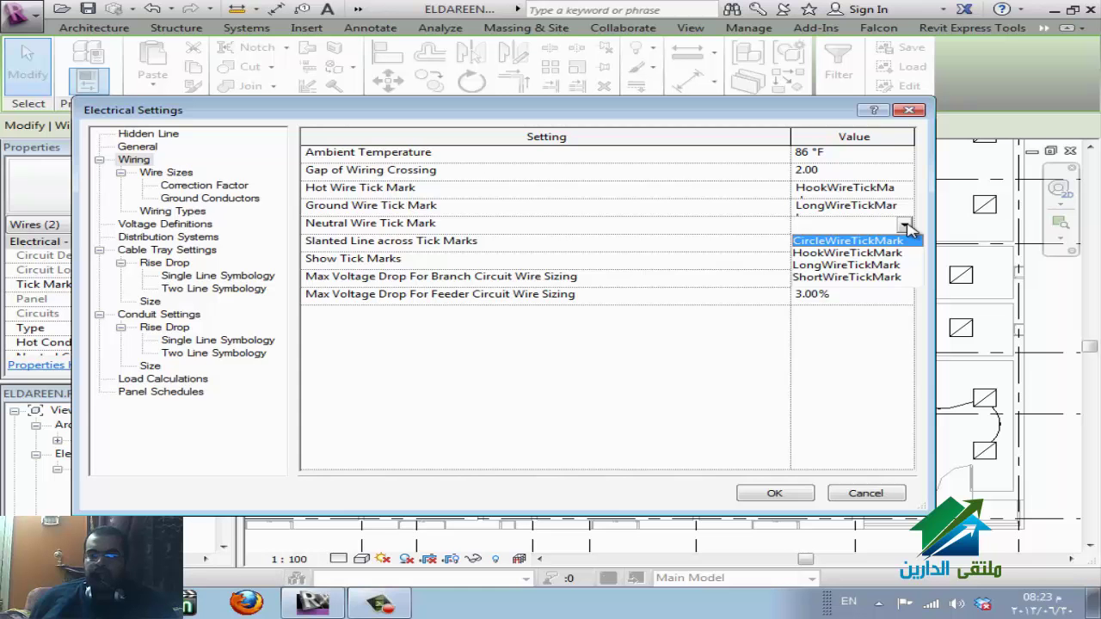
{"action": "left_click", "coordinate": [840, 279]}
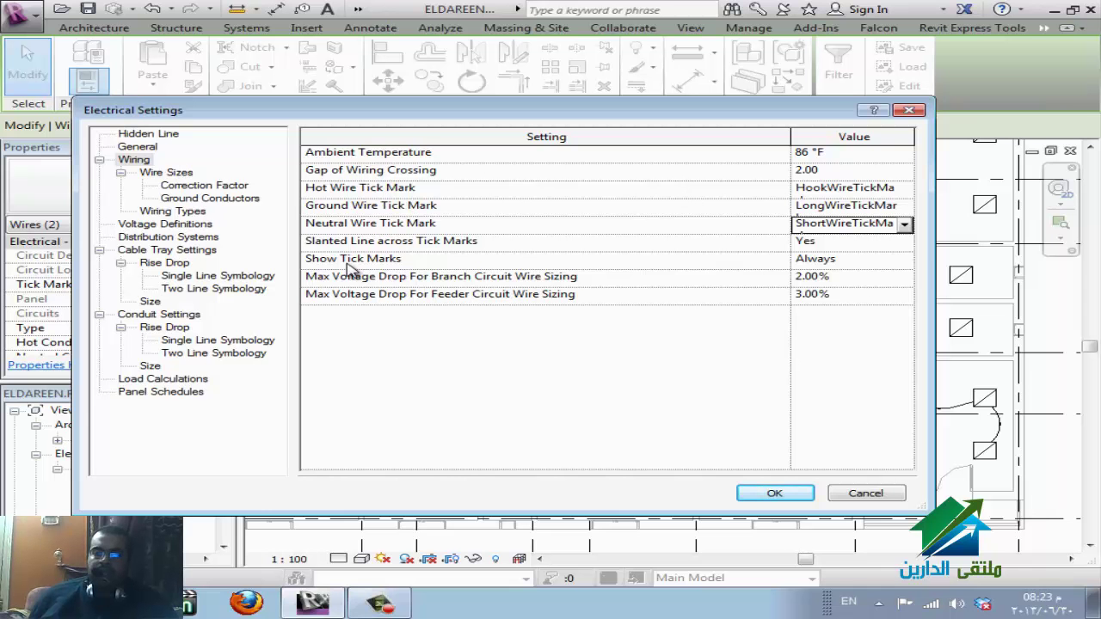
{"action": "left_click", "coordinate": [908, 260]}
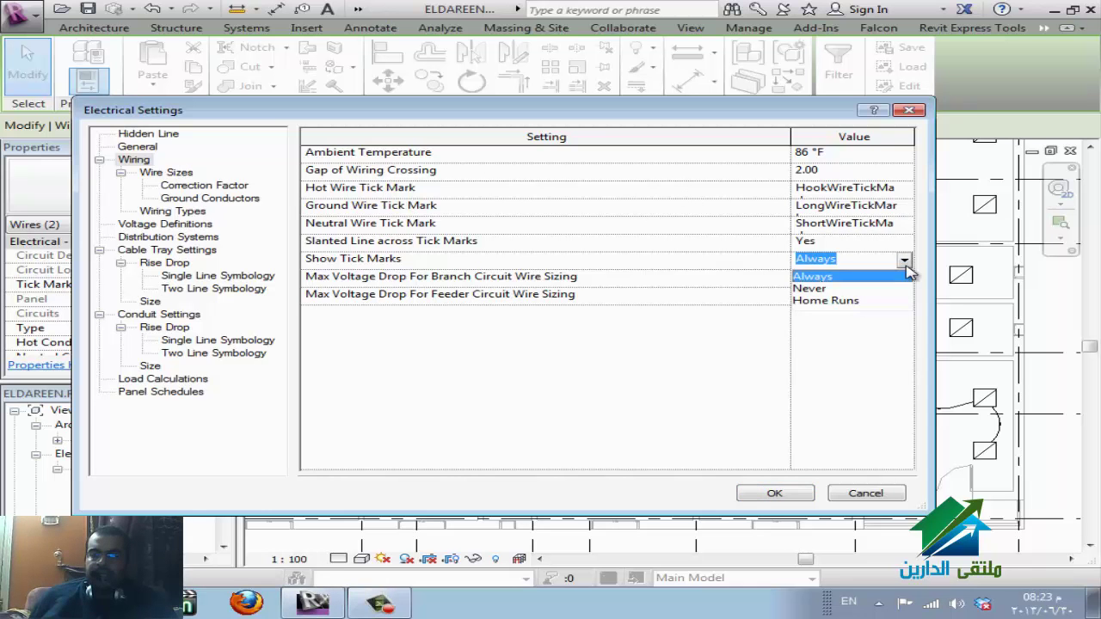
{"action": "left_click", "coordinate": [904, 259]}
{"action": "left_click", "coordinate": [906, 244]}
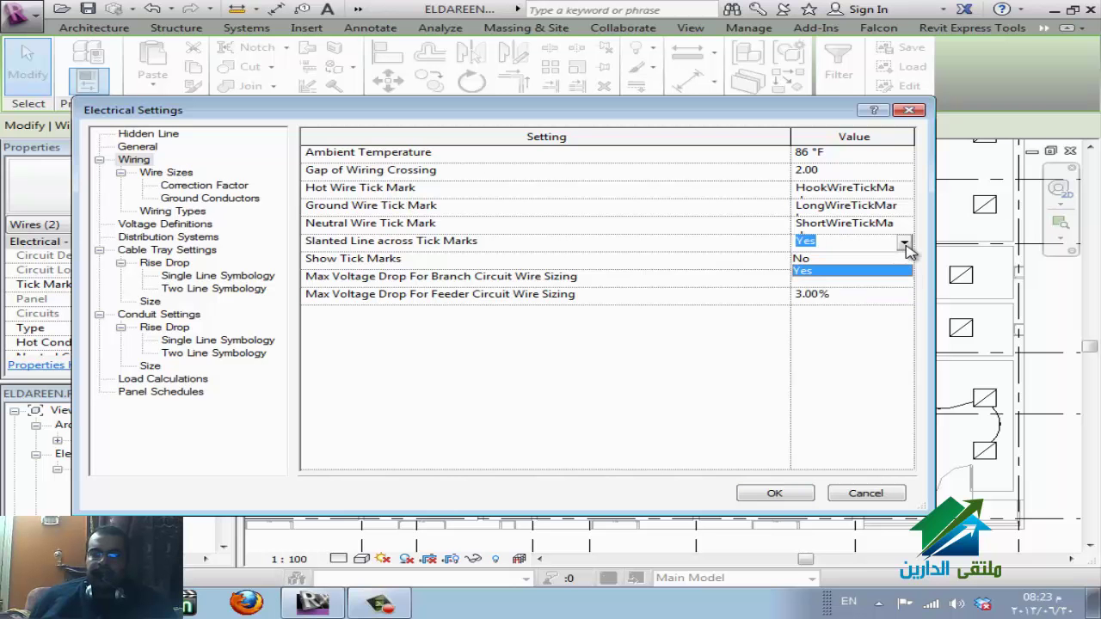
{"action": "left_click", "coordinate": [906, 245]}
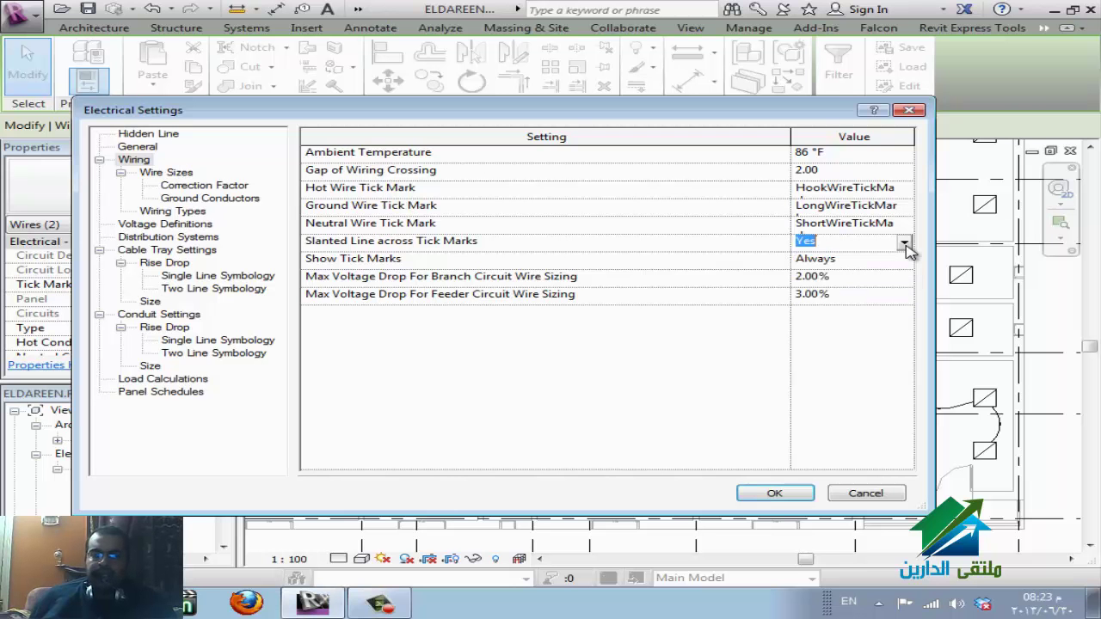
{"action": "left_click", "coordinate": [800, 488]}
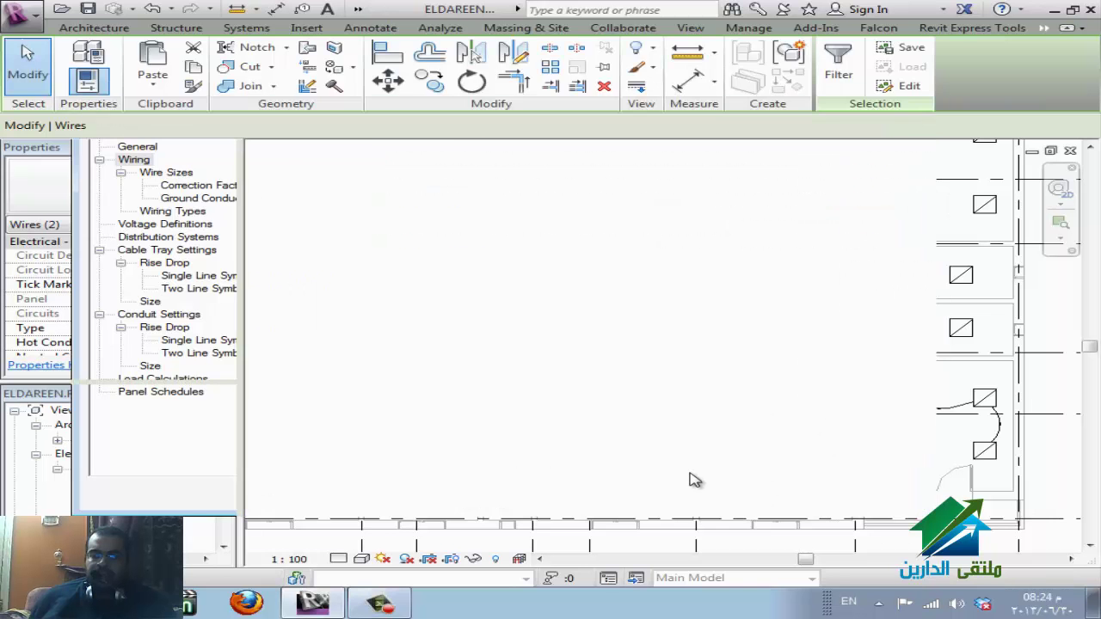
- Reduce the middle-to-right fixture arc wire to 0 hot conductors, then zoom to fit
{"action": "left_click", "coordinate": [1065, 412]}
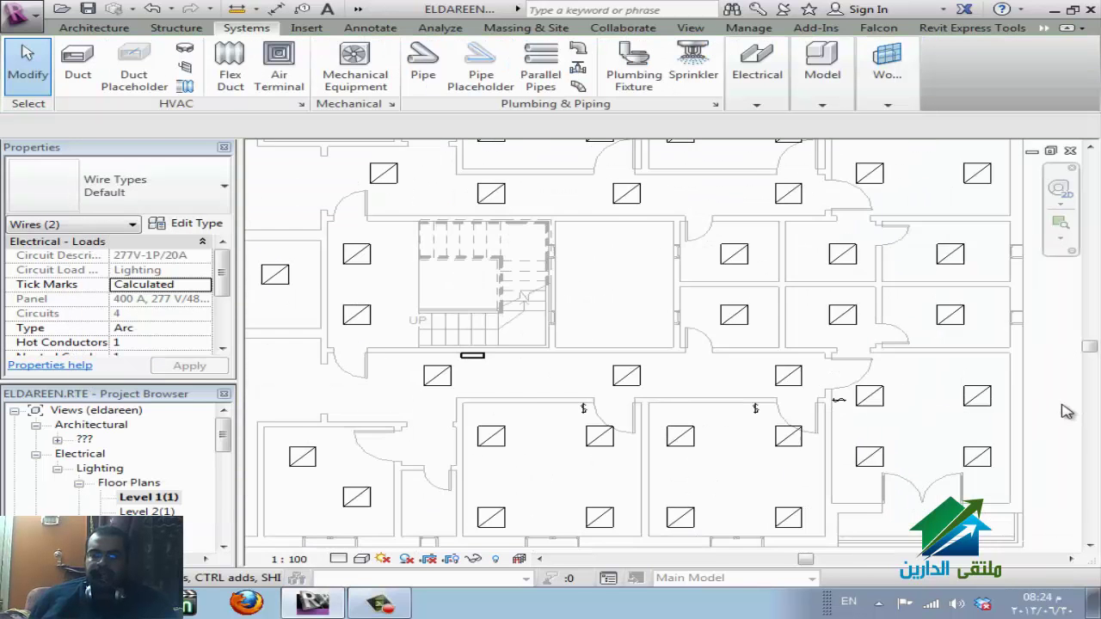
{"action": "scroll", "coordinate": [567, 460], "scroll_direction": "up", "scroll_amount": 5}
{"action": "left_click", "coordinate": [883, 468]}
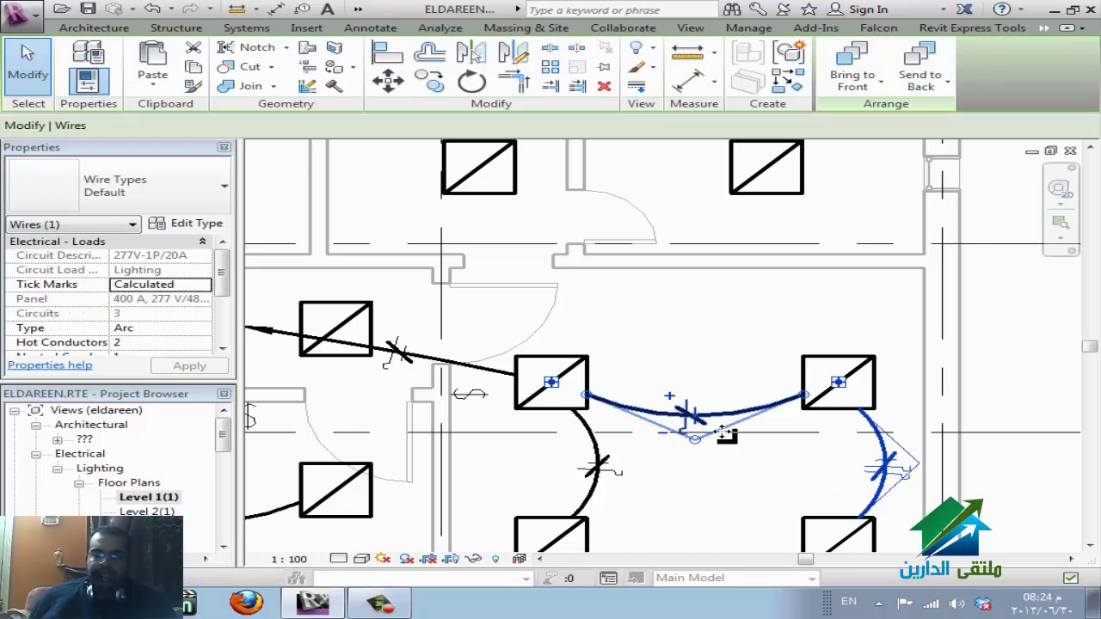
{"action": "left_click", "coordinate": [680, 422]}
{"action": "left_click", "coordinate": [664, 432]}
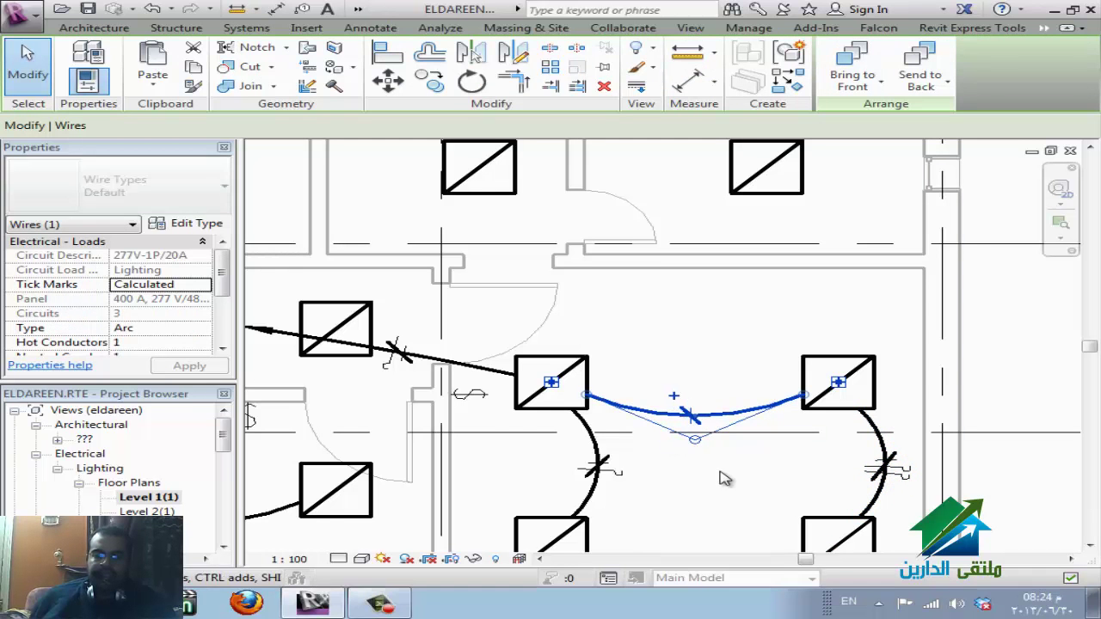
{"action": "left_click", "coordinate": [818, 463]}
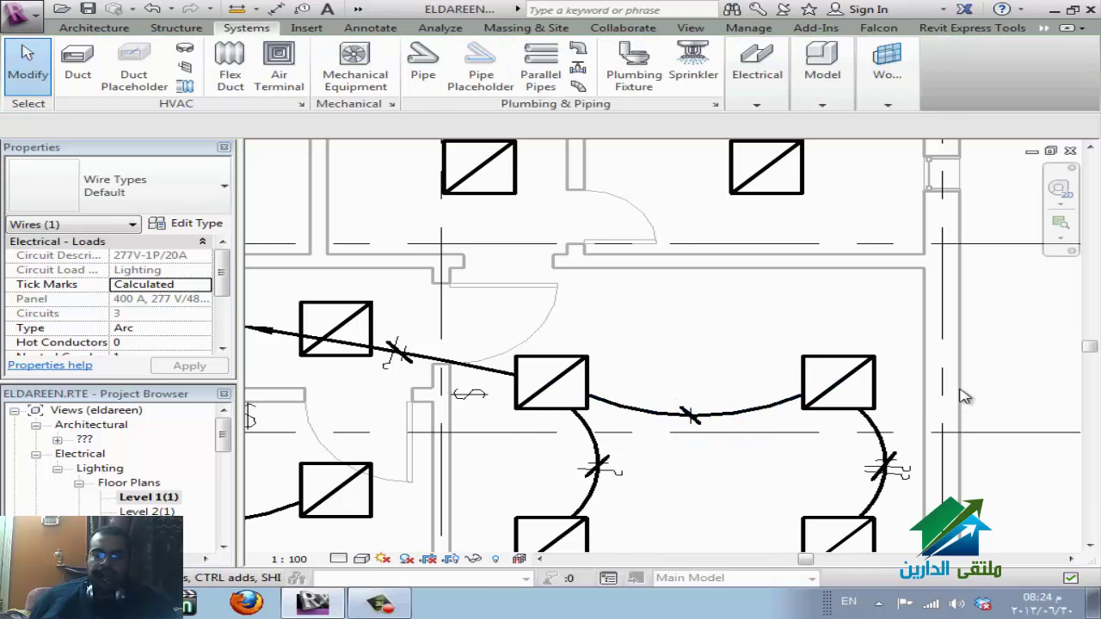
{"action": "key", "text": "z"}
{"action": "key", "text": "f"}
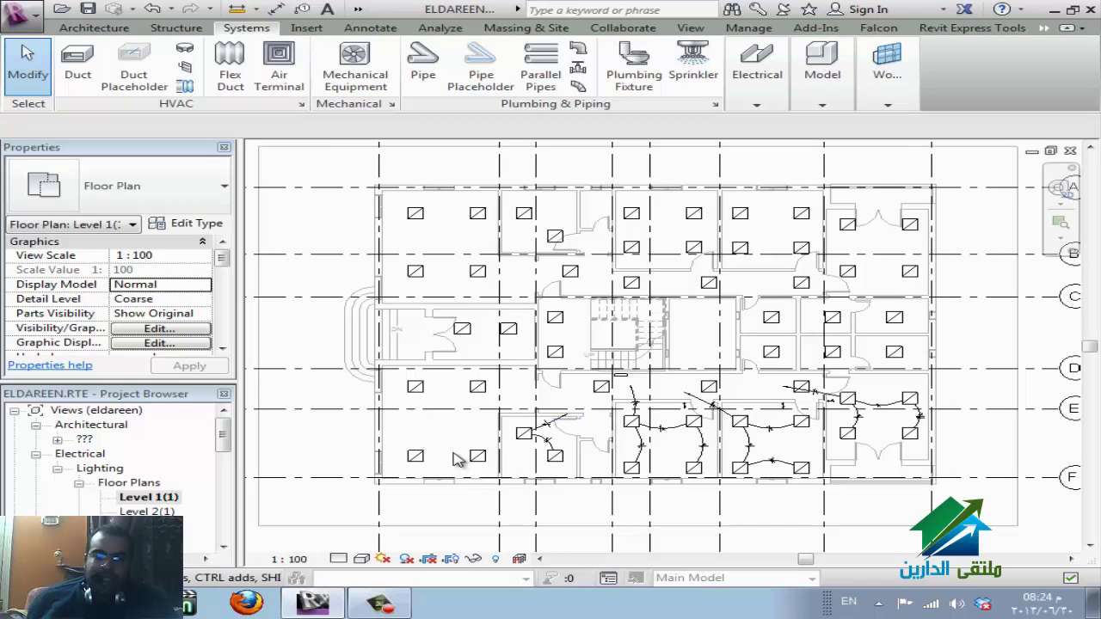
{"action": "scroll", "coordinate": [460, 466], "scroll_direction": "up", "scroll_amount": 1}
{"action": "scroll", "coordinate": [479, 467], "scroll_direction": "up", "scroll_amount": 1}
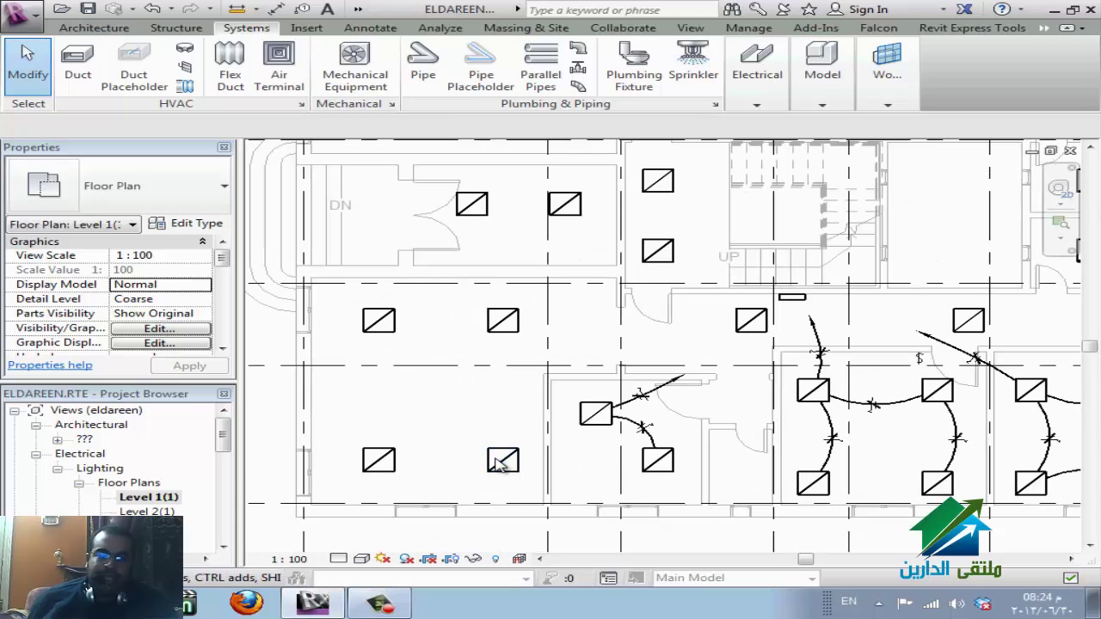
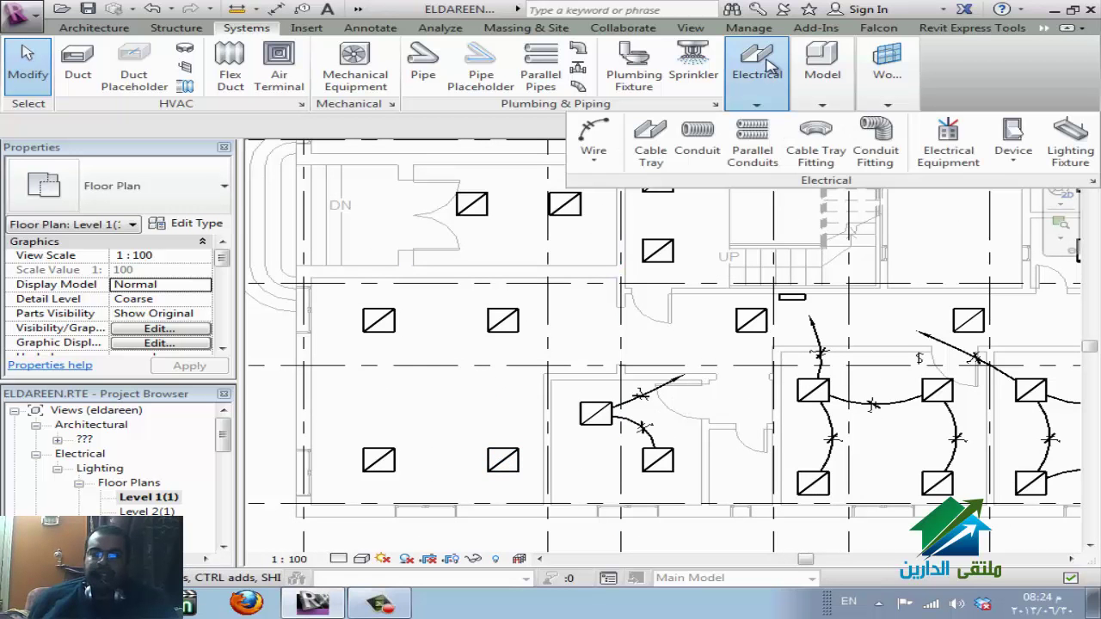
- Start placing lighting devices from the Electrical Device dropdown on the Systems tab
{"action": "left_click", "coordinate": [1012, 151]}
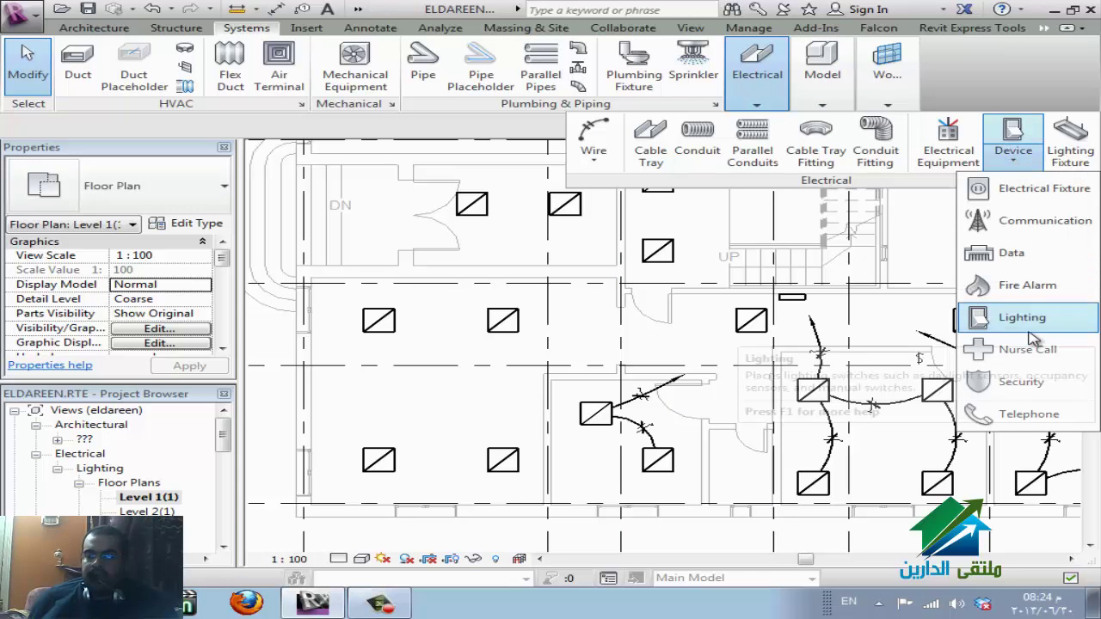
{"action": "left_click", "coordinate": [1007, 319]}
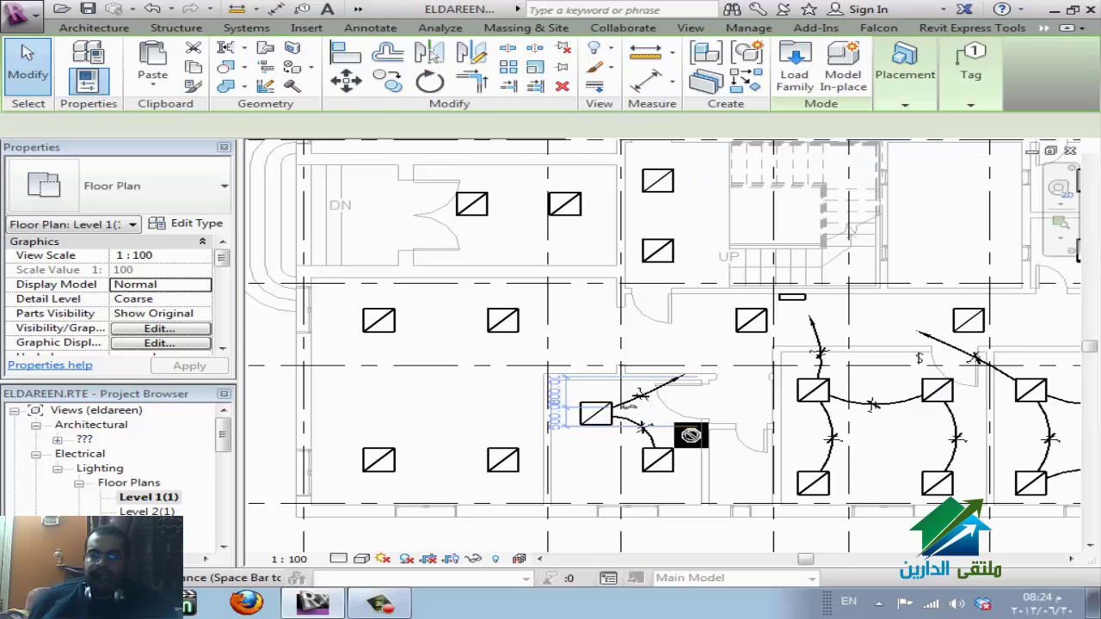
- Place an M_Lighting Switches Single Pole switch on the wall beside the first room door
{"action": "scroll", "coordinate": [647, 406], "scroll_direction": "up", "scroll_amount": 3}
{"action": "scroll", "coordinate": [769, 464], "scroll_direction": "up", "scroll_amount": 1}
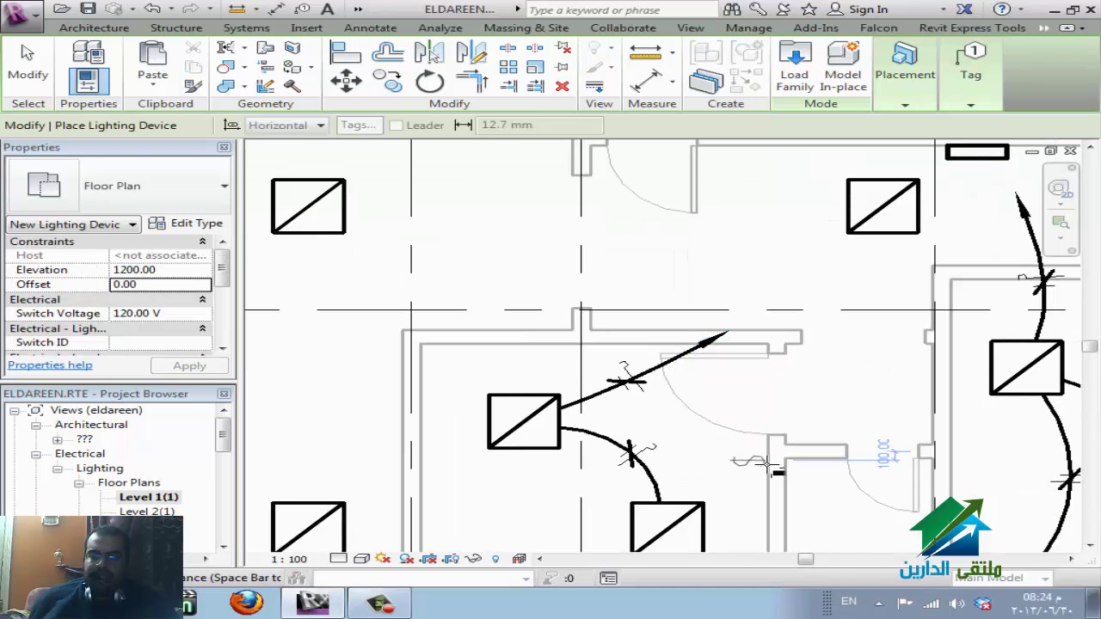
{"action": "scroll", "coordinate": [768, 450], "scroll_direction": "down", "scroll_amount": 1}
{"action": "scroll", "coordinate": [768, 449], "scroll_direction": "down", "scroll_amount": 1}
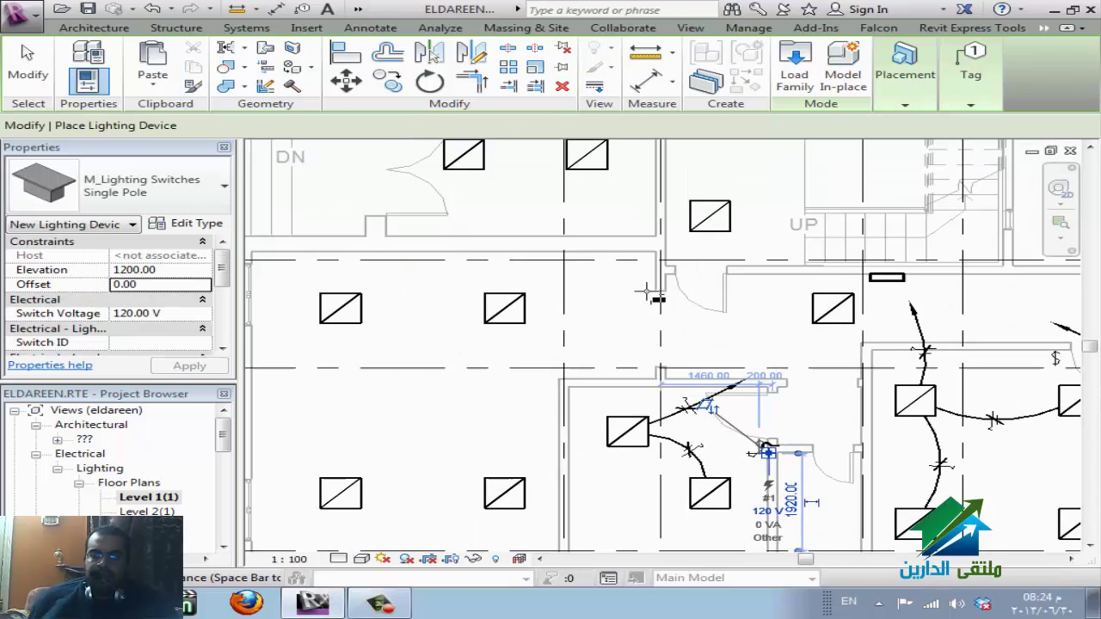
{"action": "scroll", "coordinate": [640, 265], "scroll_direction": "up", "scroll_amount": 1}
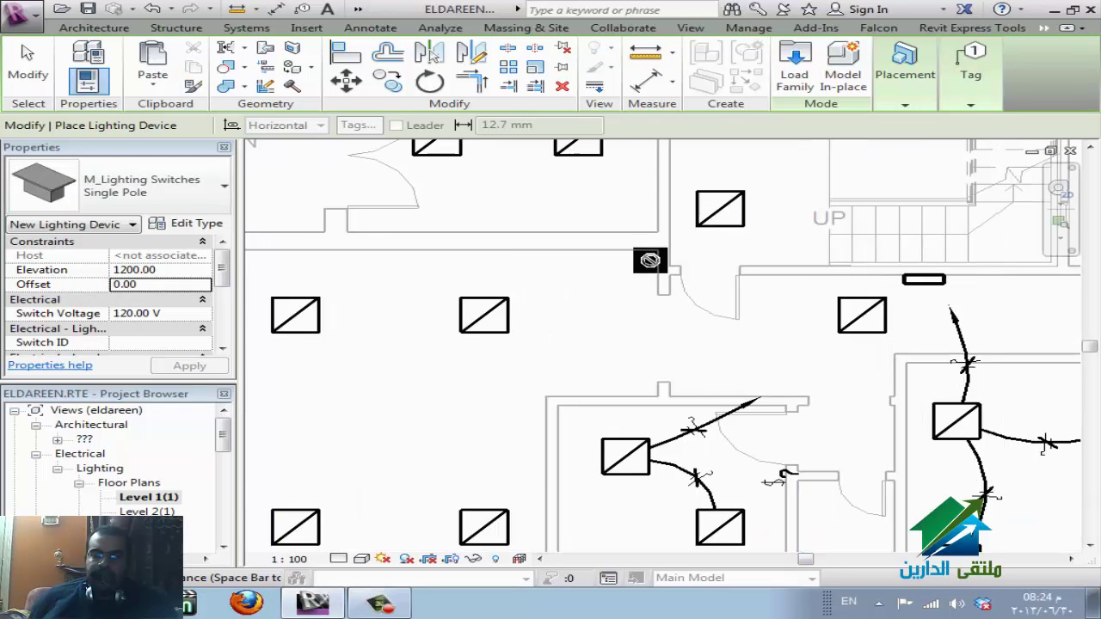
{"action": "scroll", "coordinate": [647, 254], "scroll_direction": "up", "scroll_amount": 1}
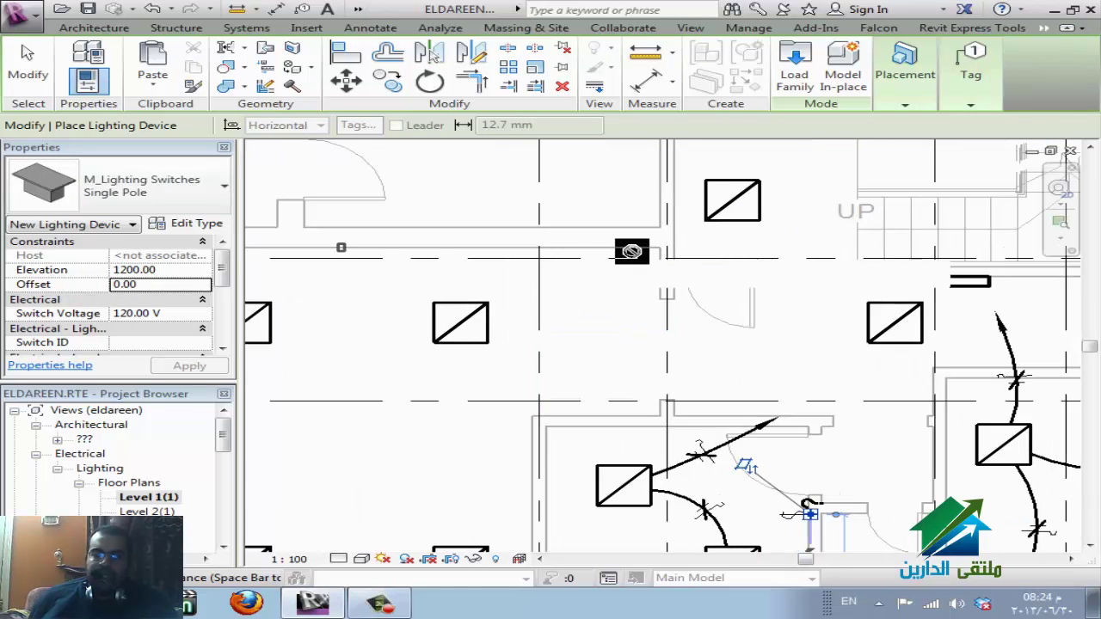
{"action": "left_click", "coordinate": [631, 248]}
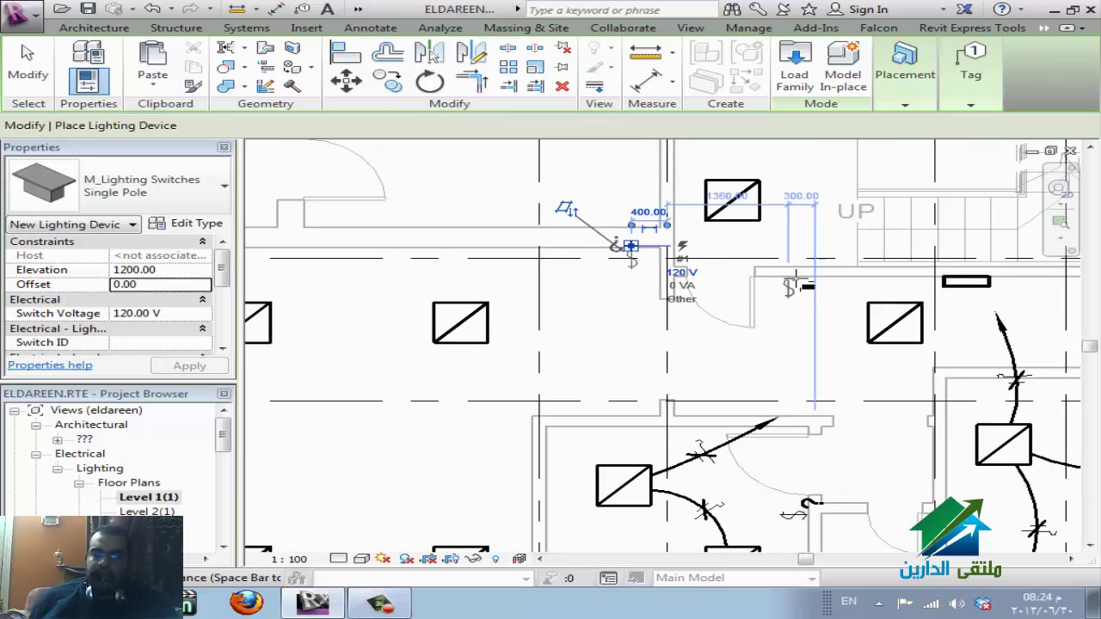
- Place a second single-pole switch on the nearby wall
{"action": "scroll", "coordinate": [576, 327], "scroll_direction": "down", "scroll_amount": 1}
{"action": "scroll", "coordinate": [577, 327], "scroll_direction": "down", "scroll_amount": 1}
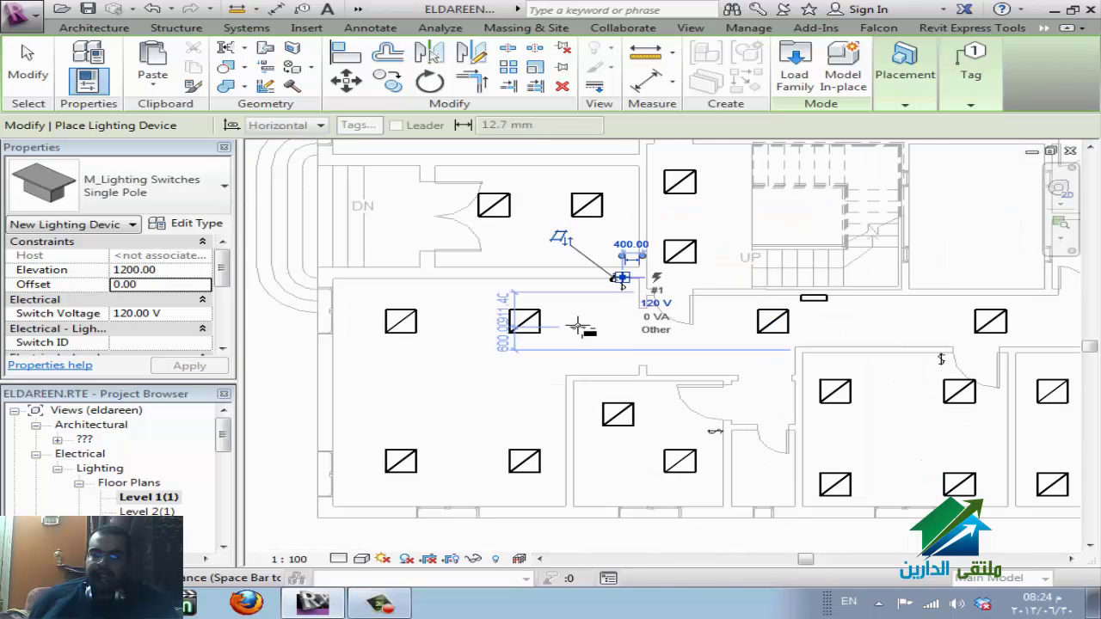
{"action": "scroll", "coordinate": [731, 327], "scroll_direction": "down", "scroll_amount": 1}
{"action": "scroll", "coordinate": [706, 314], "scroll_direction": "down", "scroll_amount": 1}
{"action": "scroll", "coordinate": [690, 304], "scroll_direction": "up", "scroll_amount": 2}
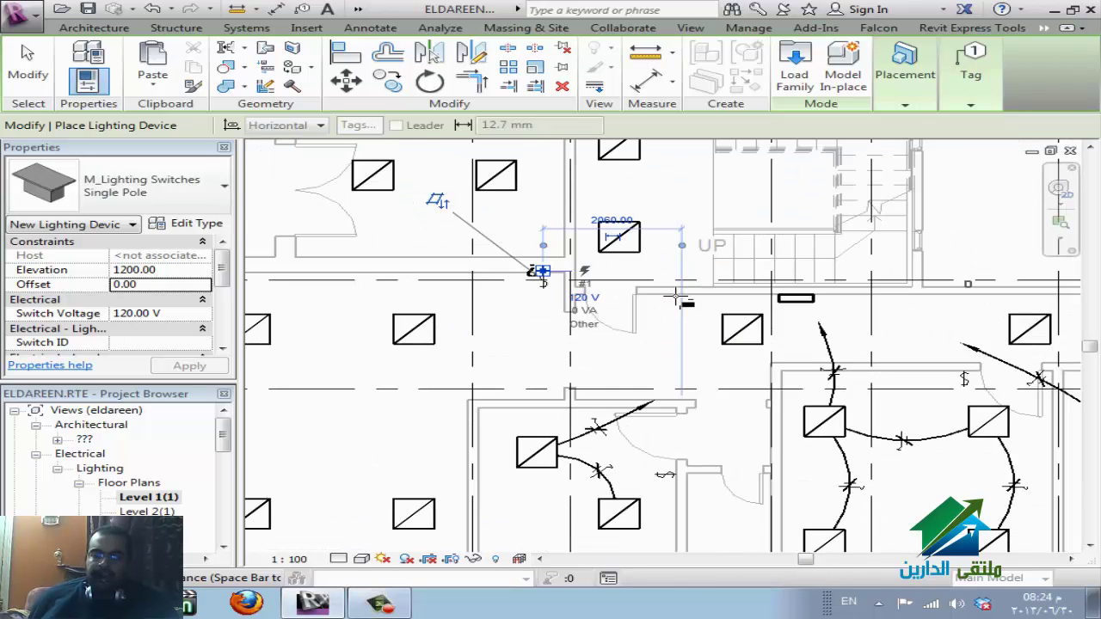
{"action": "left_click", "coordinate": [662, 299]}
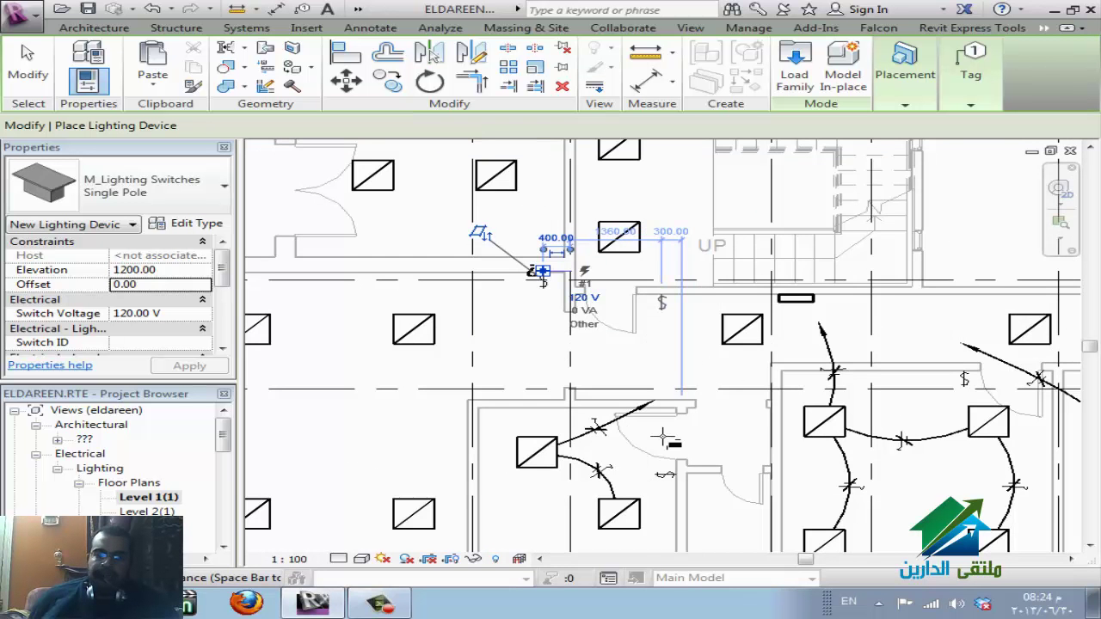
{"action": "scroll", "coordinate": [661, 318], "scroll_direction": "down", "scroll_amount": 1}
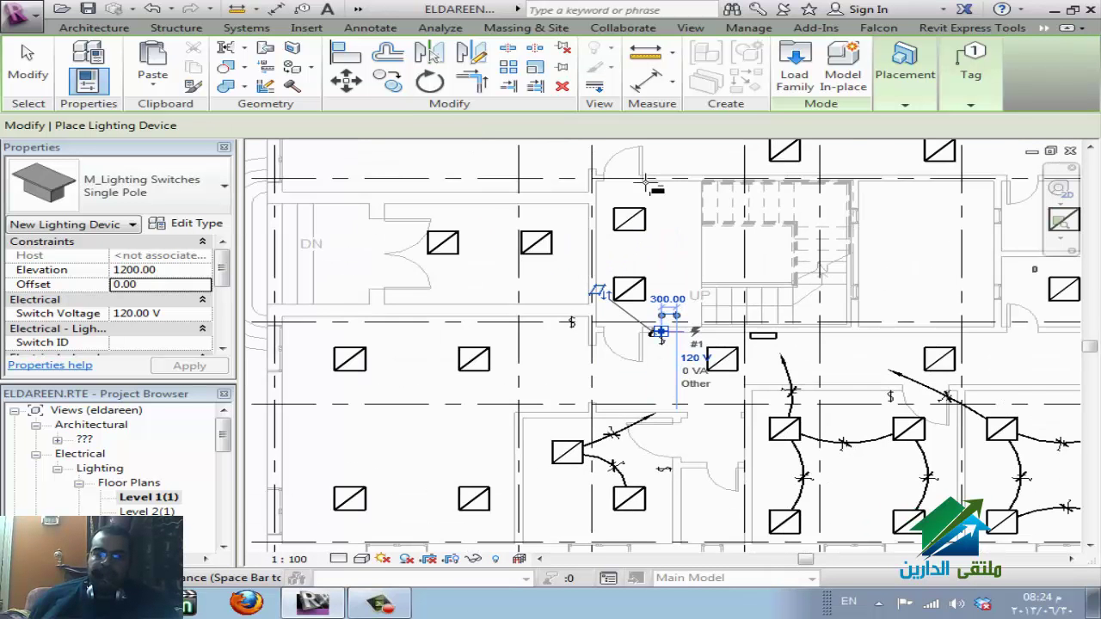
{"action": "scroll", "coordinate": [647, 182], "scroll_direction": "up", "scroll_amount": 2}
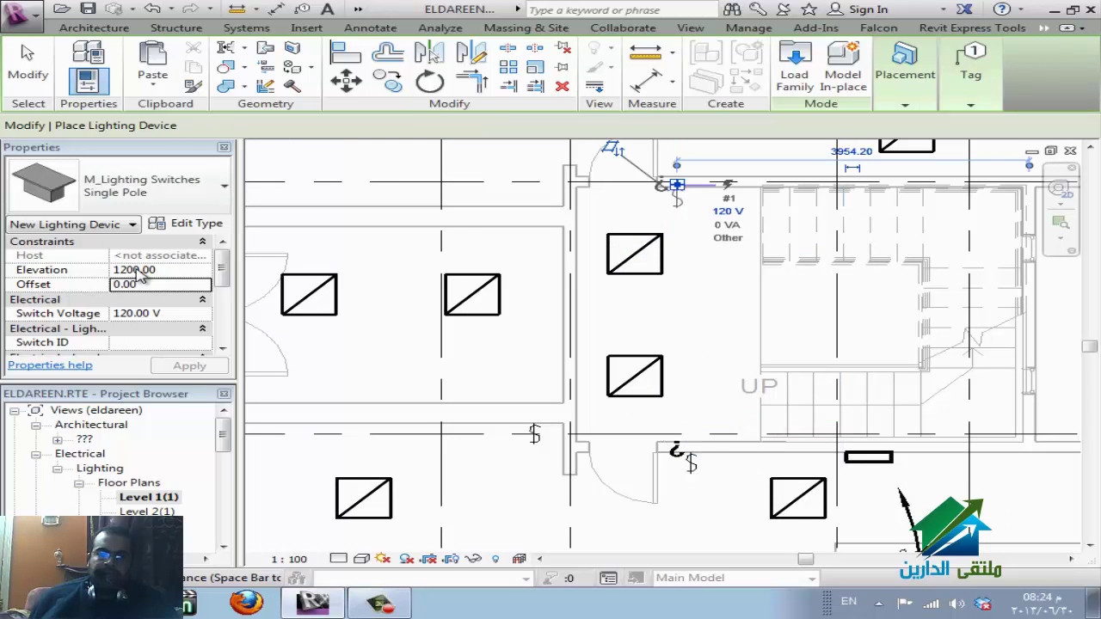
{"action": "scroll", "coordinate": [370, 426], "scroll_direction": "down", "scroll_amount": 1}
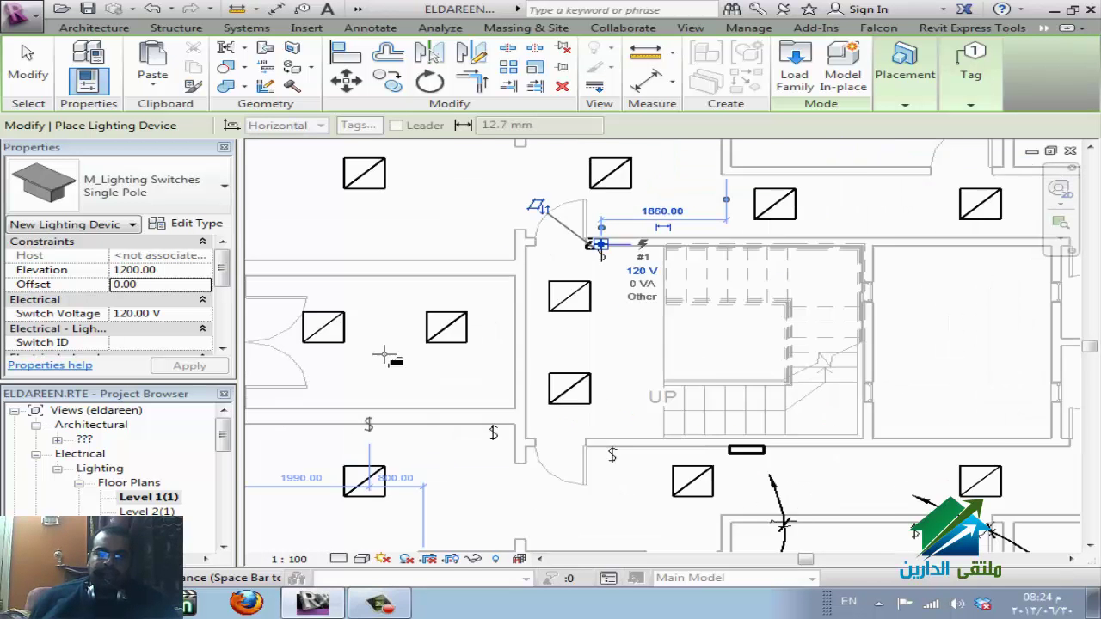
{"action": "scroll", "coordinate": [386, 356], "scroll_direction": "down", "scroll_amount": 1}
{"action": "scroll", "coordinate": [560, 351], "scroll_direction": "up", "scroll_amount": 1}
{"action": "scroll", "coordinate": [590, 371], "scroll_direction": "up", "scroll_amount": 1}
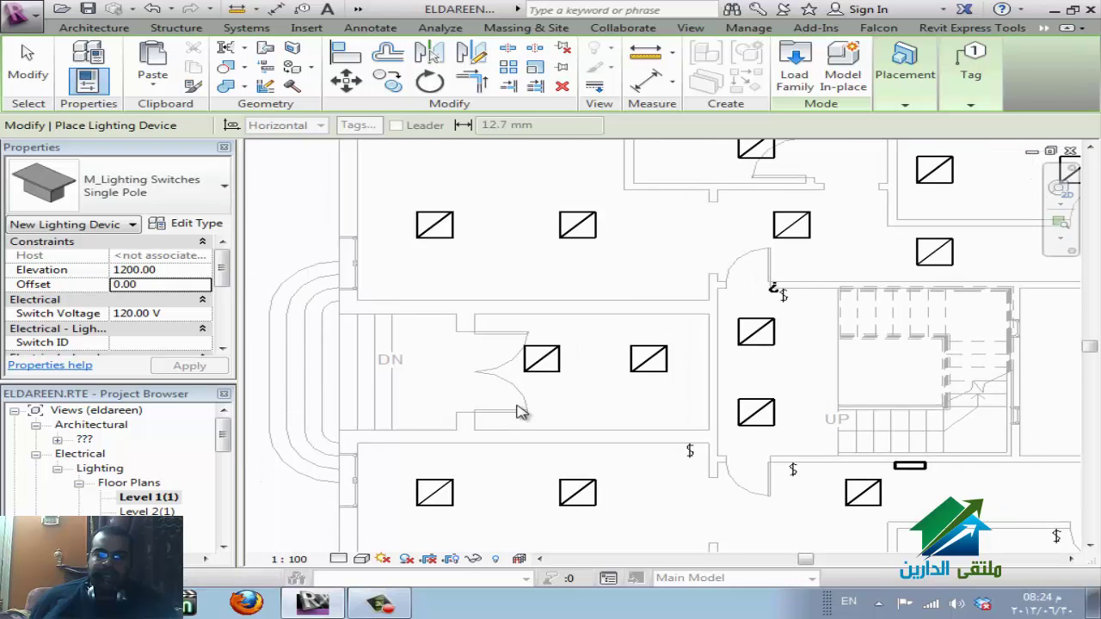
{"action": "scroll", "coordinate": [521, 412], "scroll_direction": "up", "scroll_amount": 1}
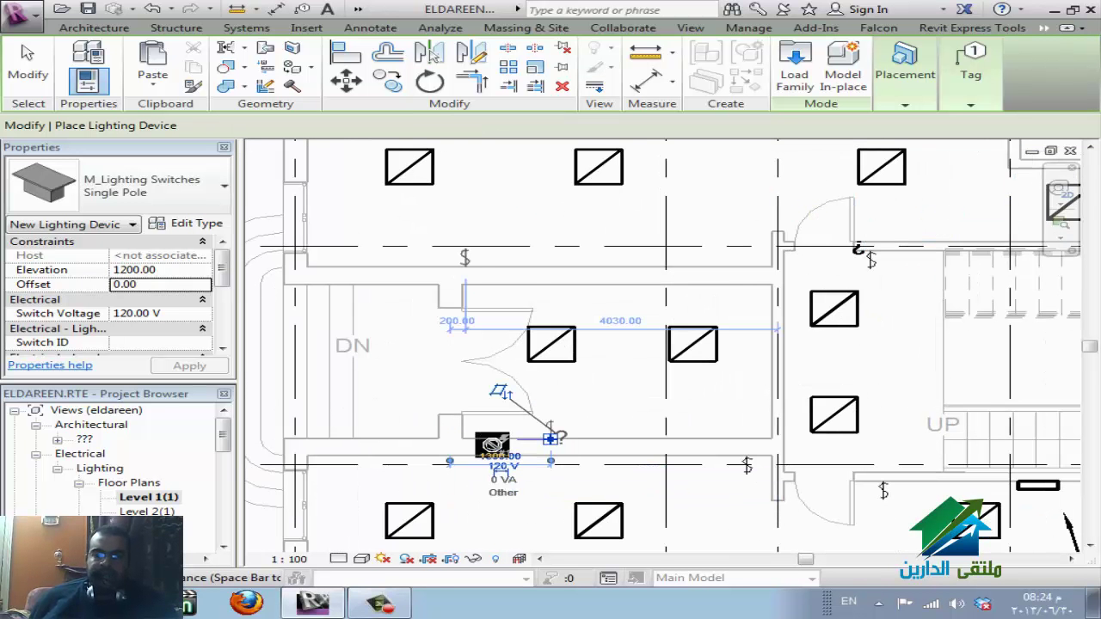
{"action": "scroll", "coordinate": [499, 444], "scroll_direction": "down", "scroll_amount": 2}
{"action": "scroll", "coordinate": [662, 284], "scroll_direction": "up", "scroll_amount": 1}
{"action": "scroll", "coordinate": [620, 388], "scroll_direction": "up", "scroll_amount": 1}
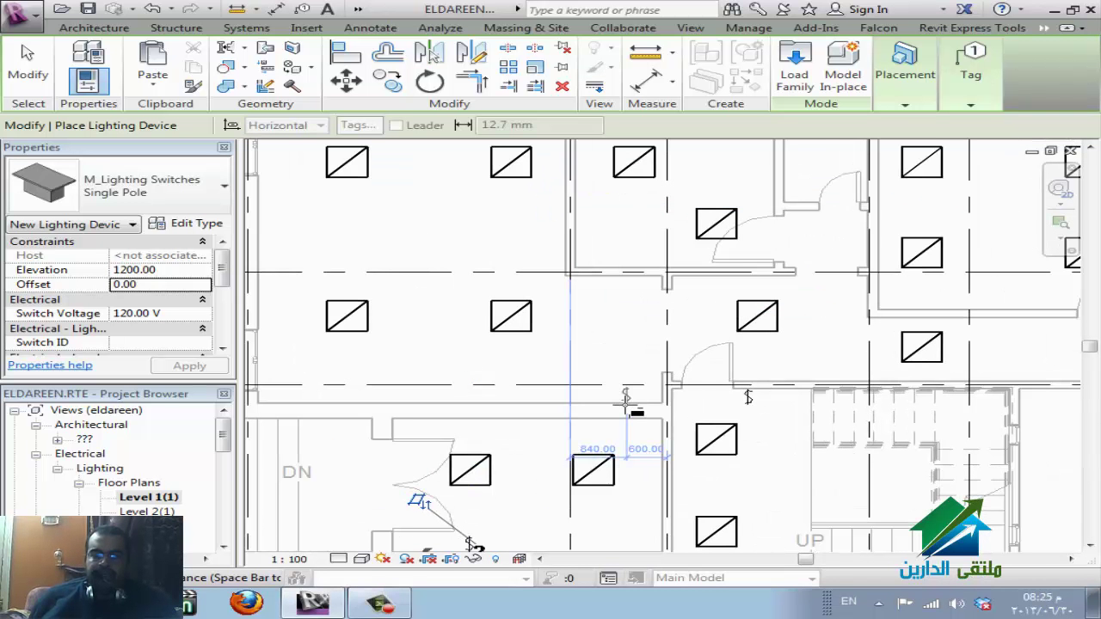
- Place single-pole switches beside the doors of the next two rooms
{"action": "left_click", "coordinate": [626, 397]}
{"action": "middle_click_drag", "start_coordinate": [762, 144], "coordinate": [757, 282]}
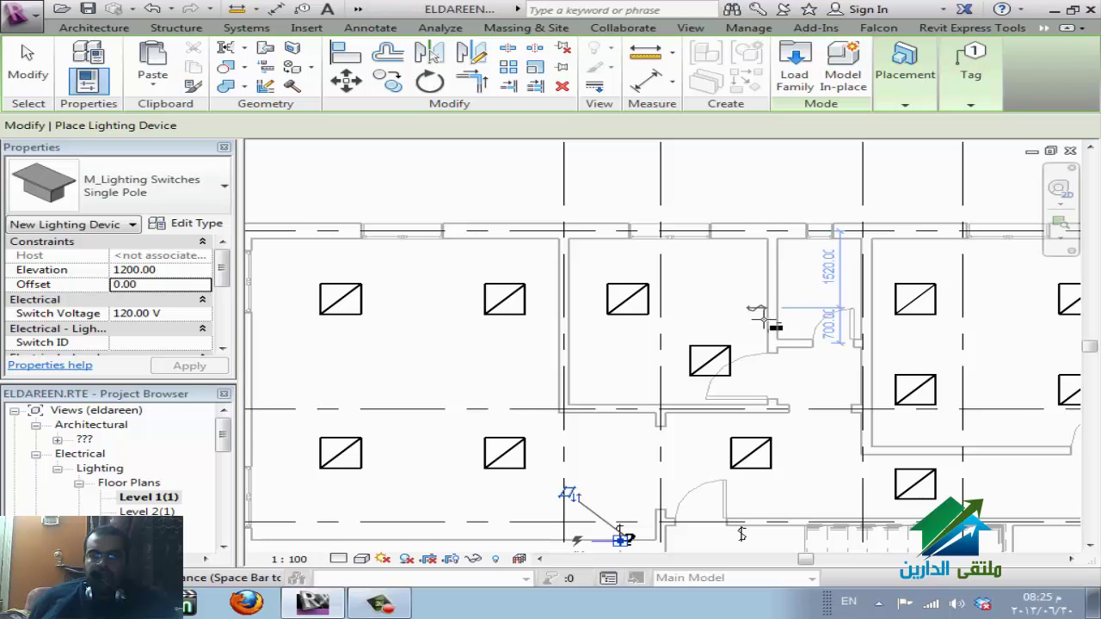
{"action": "left_click", "coordinate": [764, 323]}
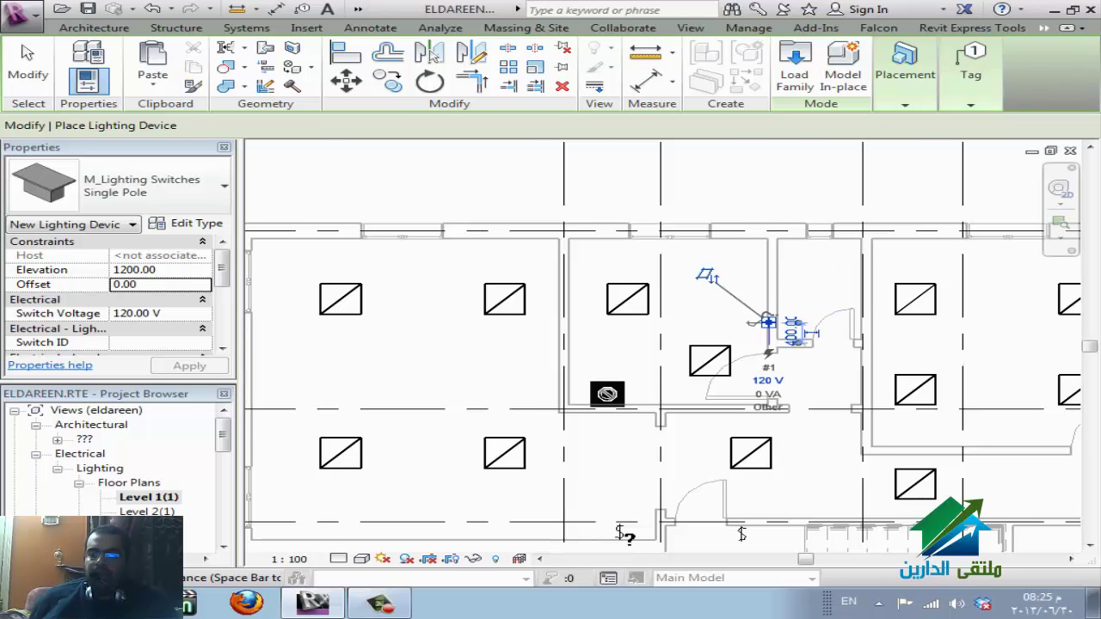
{"action": "scroll", "coordinate": [794, 452], "scroll_direction": "down", "scroll_amount": 1}
{"action": "scroll", "coordinate": [865, 423], "scroll_direction": "down", "scroll_amount": 1}
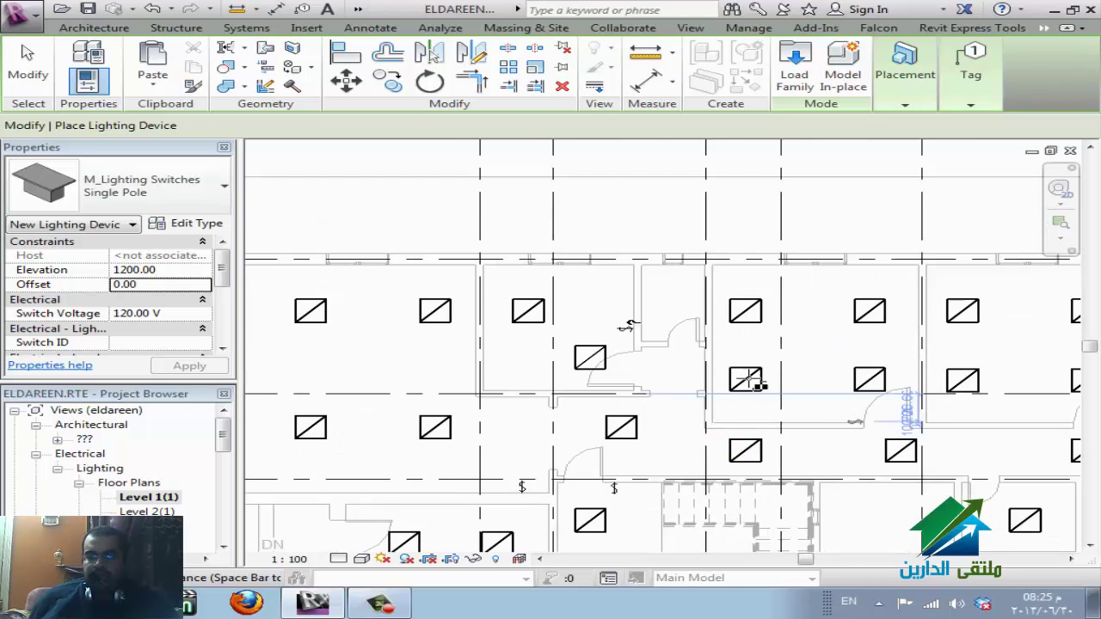
{"action": "scroll", "coordinate": [757, 384], "scroll_direction": "up", "scroll_amount": 2}
{"action": "scroll", "coordinate": [733, 401], "scroll_direction": "down", "scroll_amount": 1}
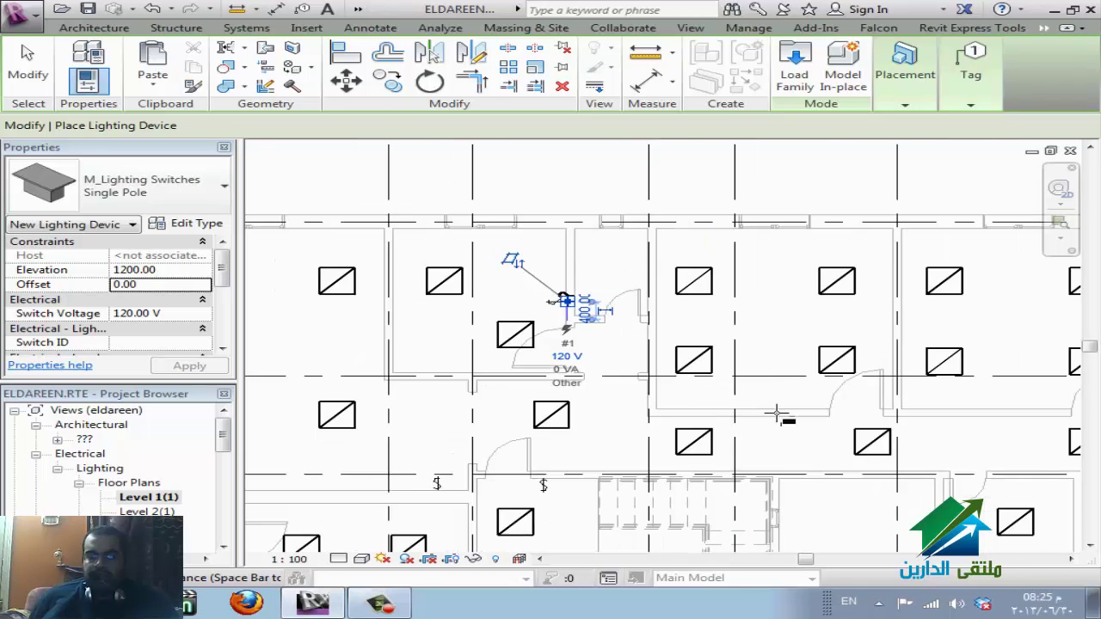
{"action": "scroll", "coordinate": [777, 414], "scroll_direction": "down", "scroll_amount": 1}
{"action": "scroll", "coordinate": [778, 405], "scroll_direction": "up", "scroll_amount": 1}
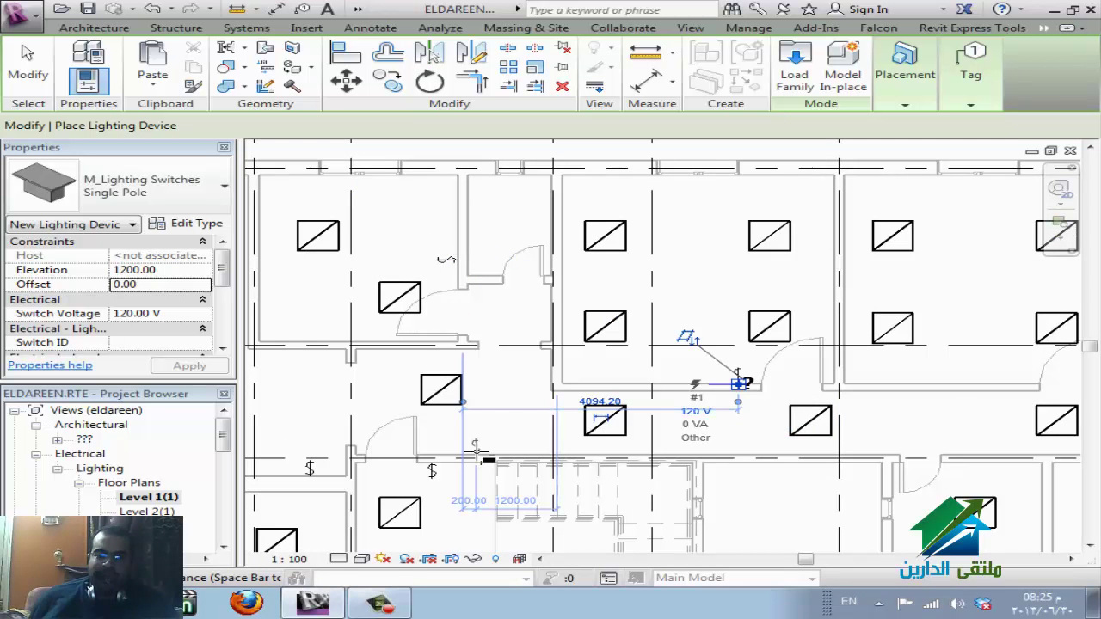
{"action": "scroll", "coordinate": [705, 394], "scroll_direction": "down", "scroll_amount": 2}
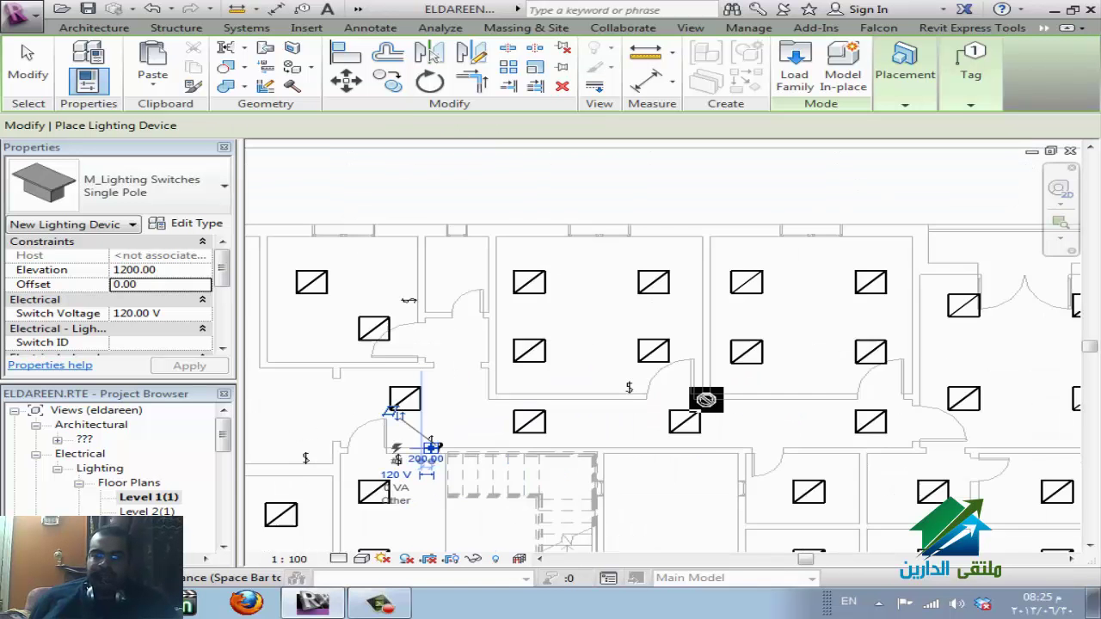
{"action": "scroll", "coordinate": [705, 393], "scroll_direction": "down", "scroll_amount": 1}
{"action": "scroll", "coordinate": [774, 397], "scroll_direction": "up", "scroll_amount": 2}
{"action": "scroll", "coordinate": [776, 397], "scroll_direction": "up", "scroll_amount": 1}
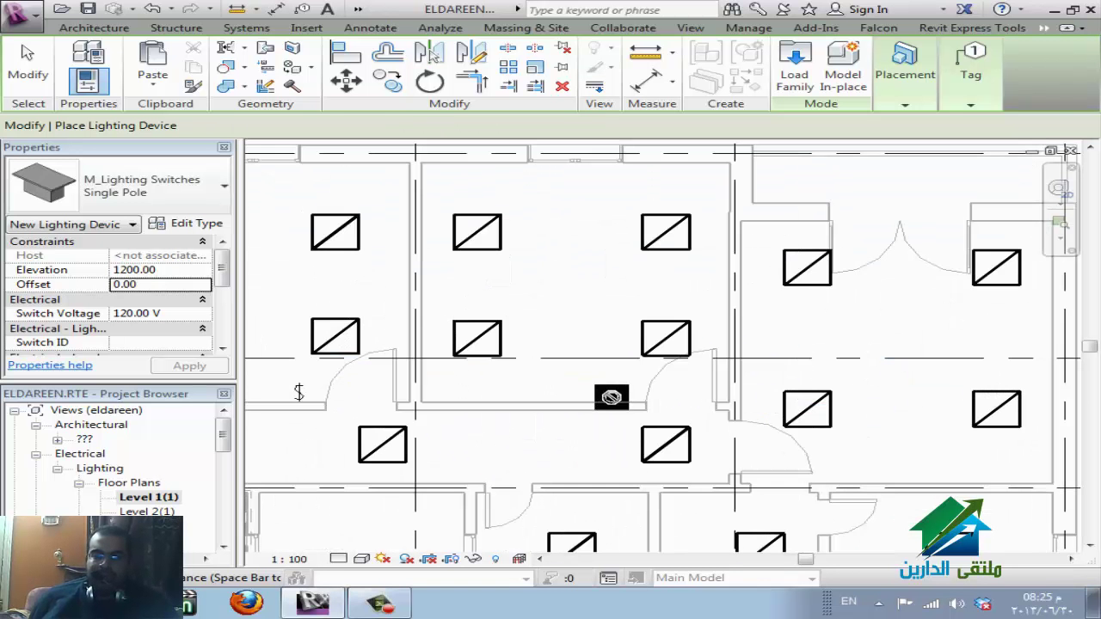
- Add four more single-pole switches on the walls of the neighbouring rooms
{"action": "left_click", "coordinate": [614, 398]}
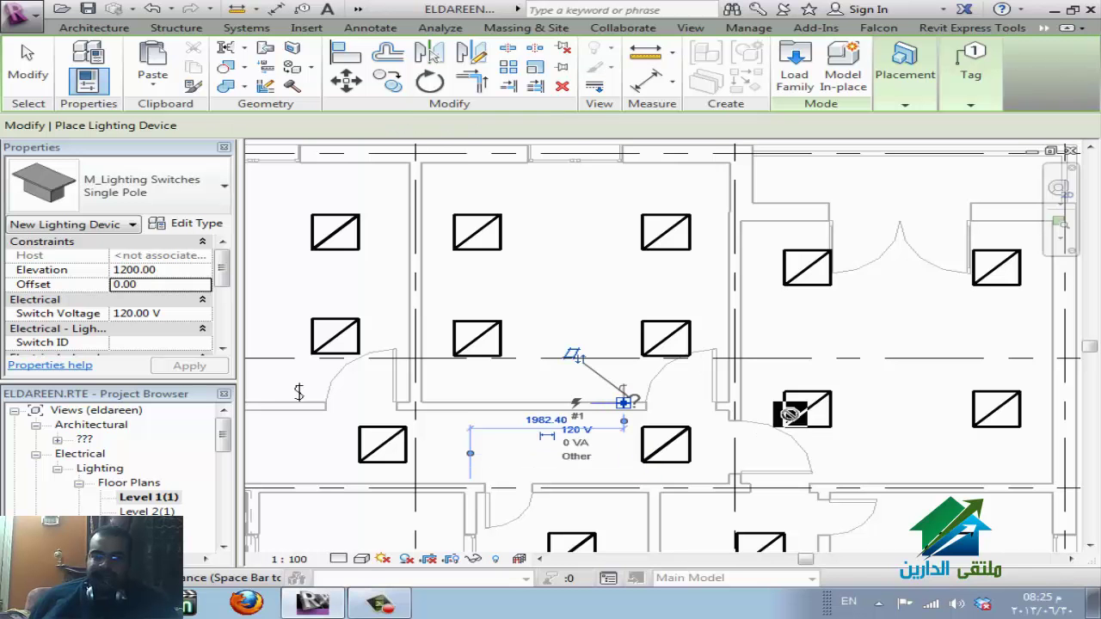
{"action": "left_click", "coordinate": [745, 396]}
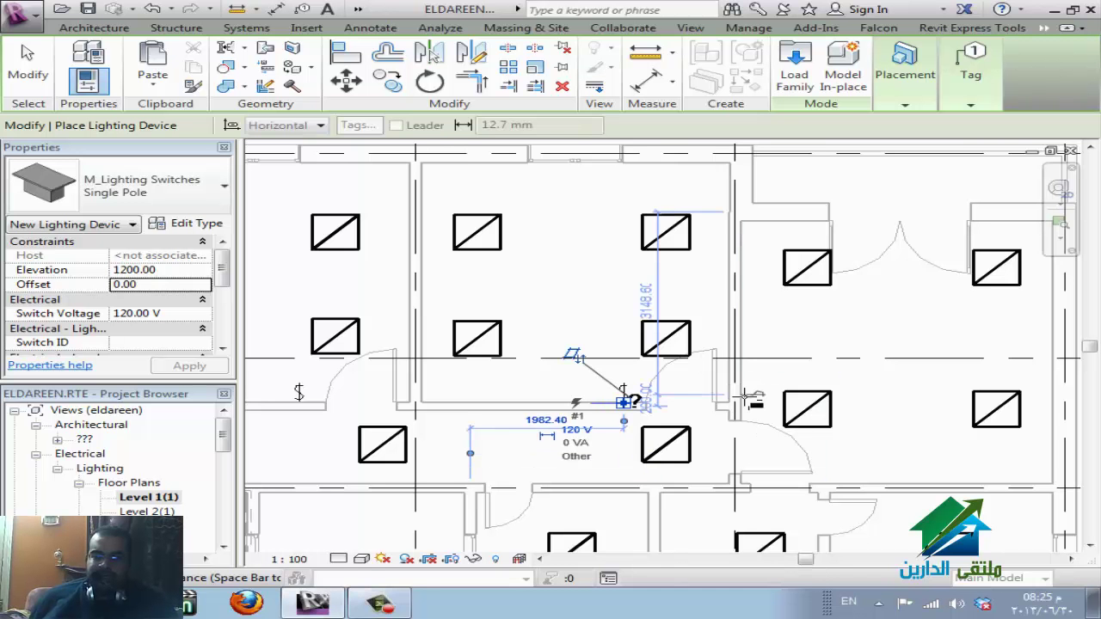
{"action": "scroll", "coordinate": [487, 226], "scroll_direction": "down", "scroll_amount": 3}
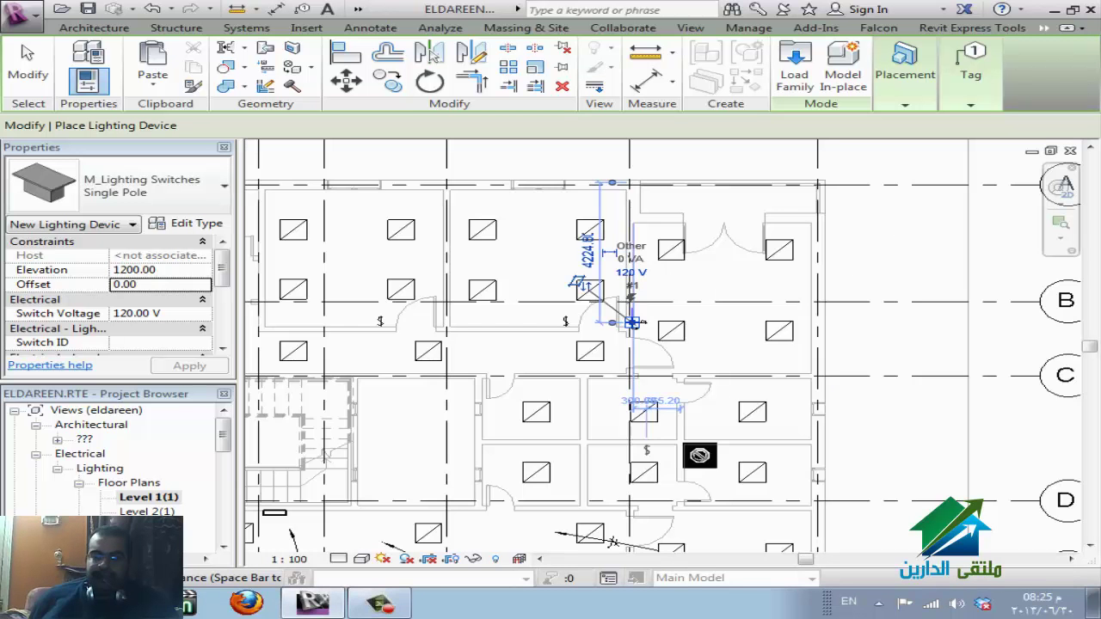
{"action": "scroll", "coordinate": [686, 416], "scroll_direction": "up", "scroll_amount": 2}
{"action": "scroll", "coordinate": [684, 410], "scroll_direction": "up", "scroll_amount": 2}
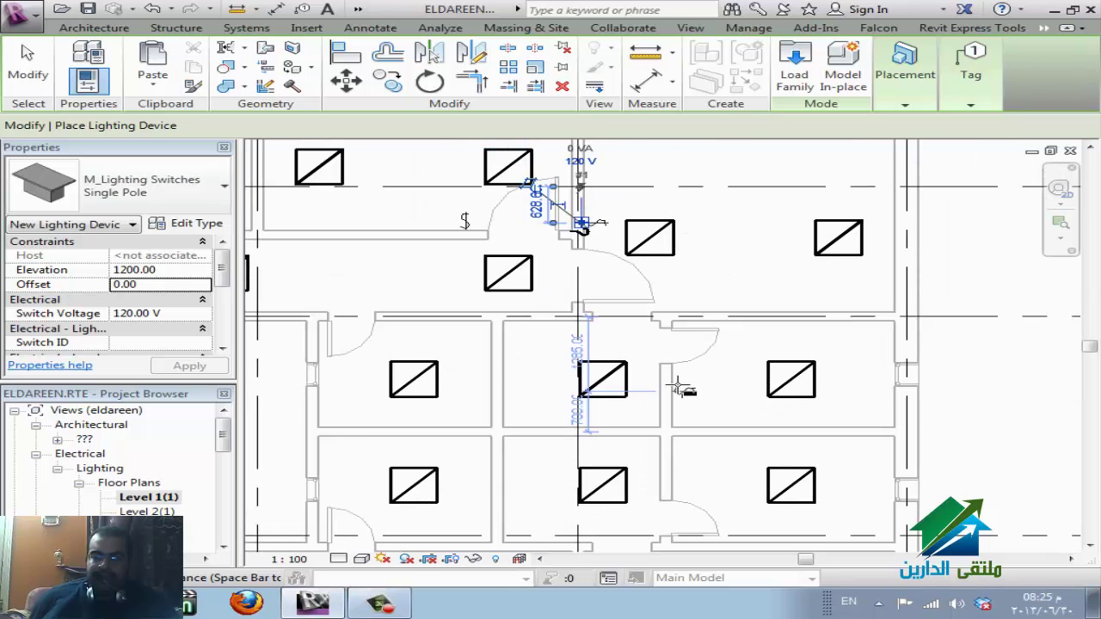
{"action": "left_click", "coordinate": [678, 388]}
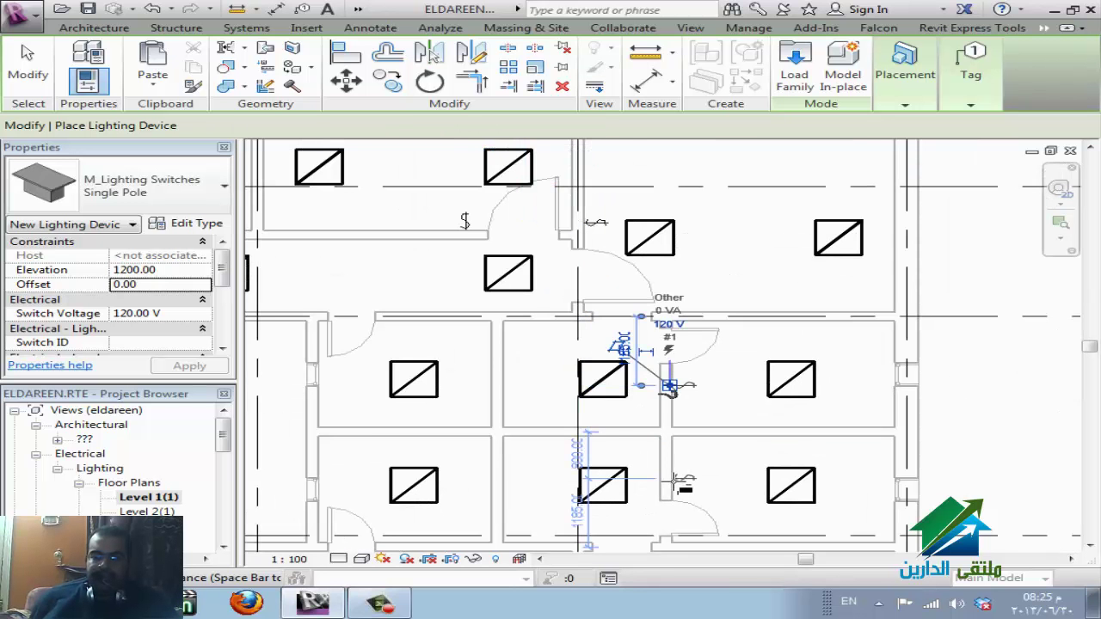
{"action": "left_click", "coordinate": [571, 321]}
{"action": "scroll", "coordinate": [633, 516], "scroll_direction": "down", "scroll_amount": 1}
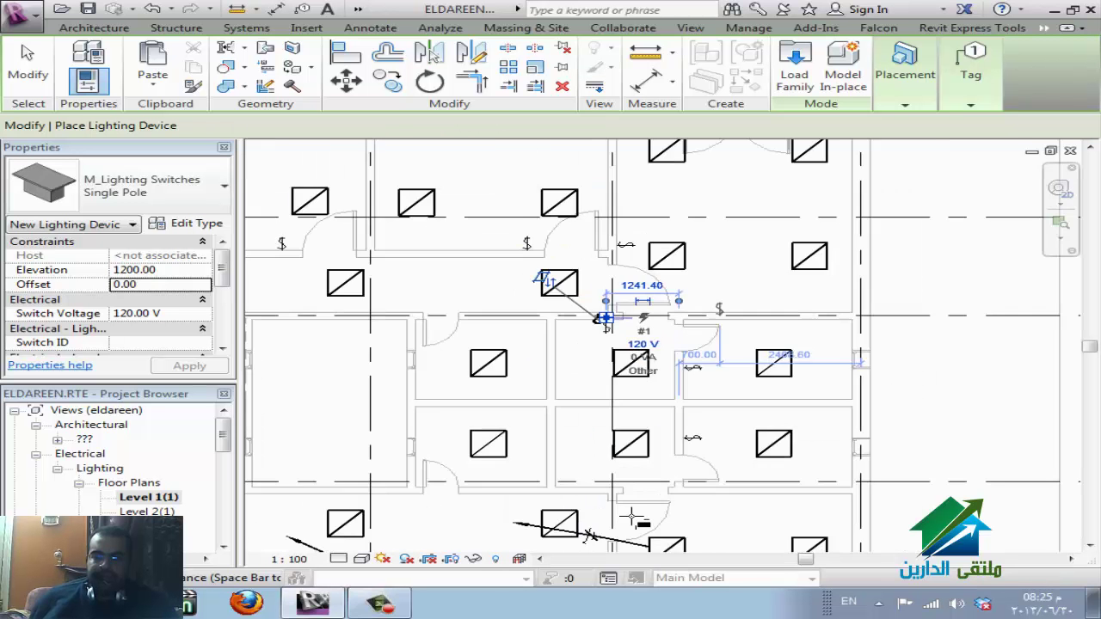
{"action": "scroll", "coordinate": [591, 425], "scroll_direction": "up", "scroll_amount": 1}
{"action": "scroll", "coordinate": [570, 473], "scroll_direction": "up", "scroll_amount": 1}
{"action": "scroll", "coordinate": [588, 465], "scroll_direction": "up", "scroll_amount": 1}
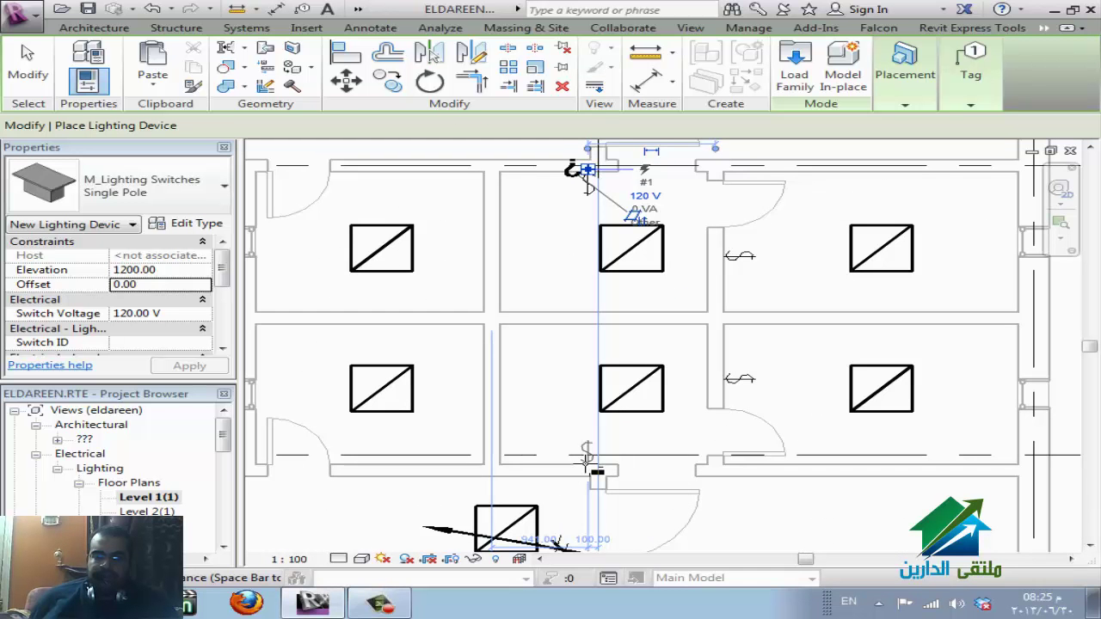
- Place switches on the lower, left and upper room walls, then end switch placement
{"action": "left_click", "coordinate": [588, 461]}
{"action": "scroll", "coordinate": [590, 450], "scroll_direction": "down", "scroll_amount": 1}
{"action": "scroll", "coordinate": [594, 447], "scroll_direction": "down", "scroll_amount": 1}
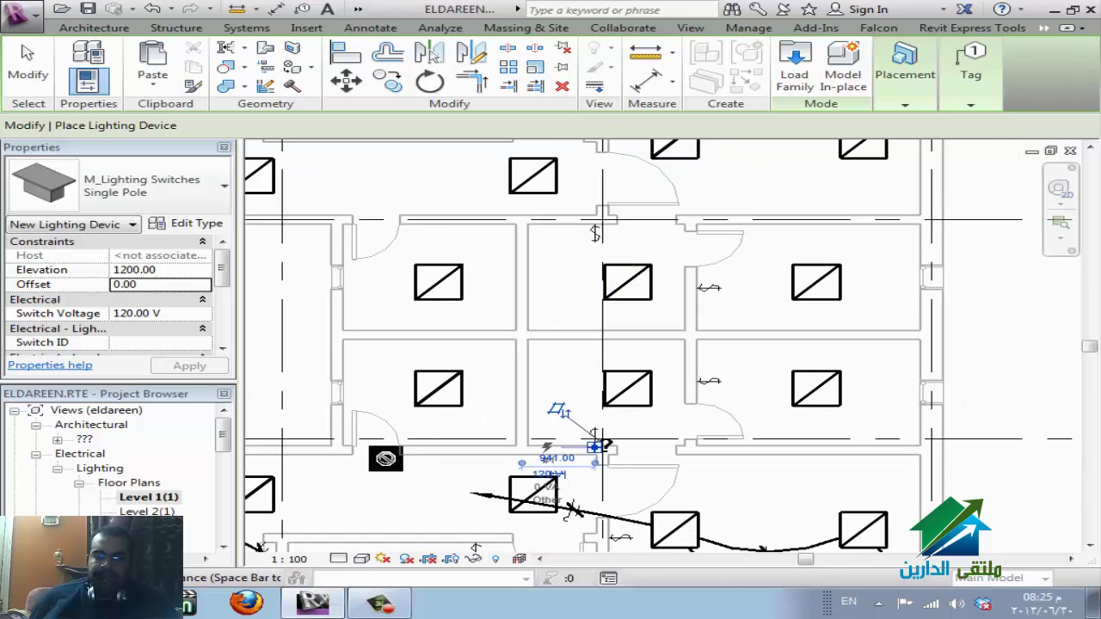
{"action": "left_click", "coordinate": [424, 446]}
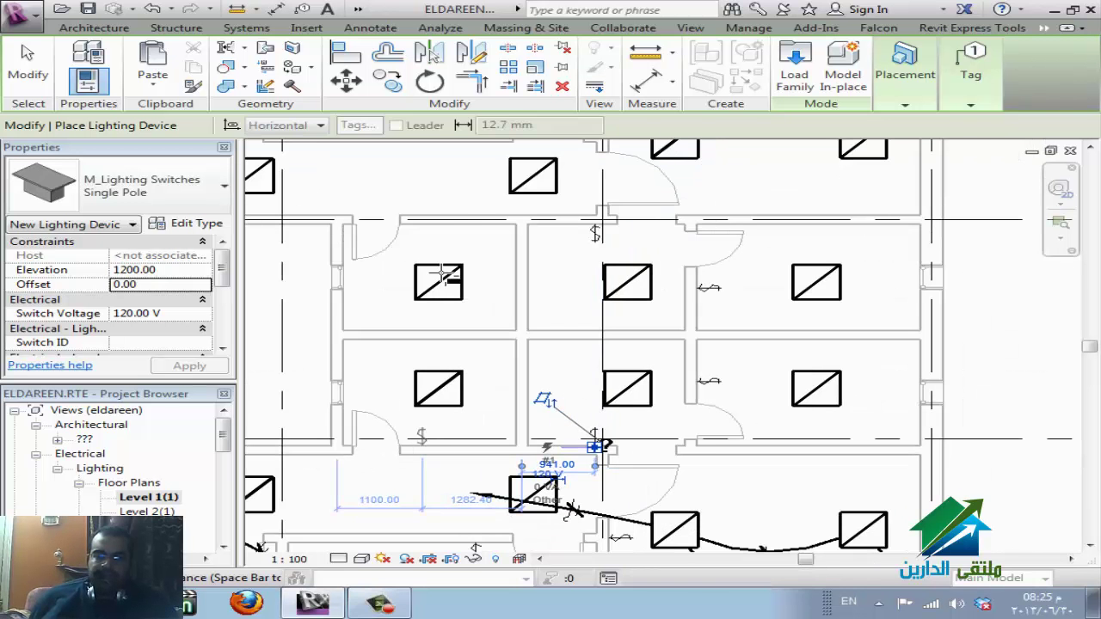
{"action": "left_click", "coordinate": [424, 231]}
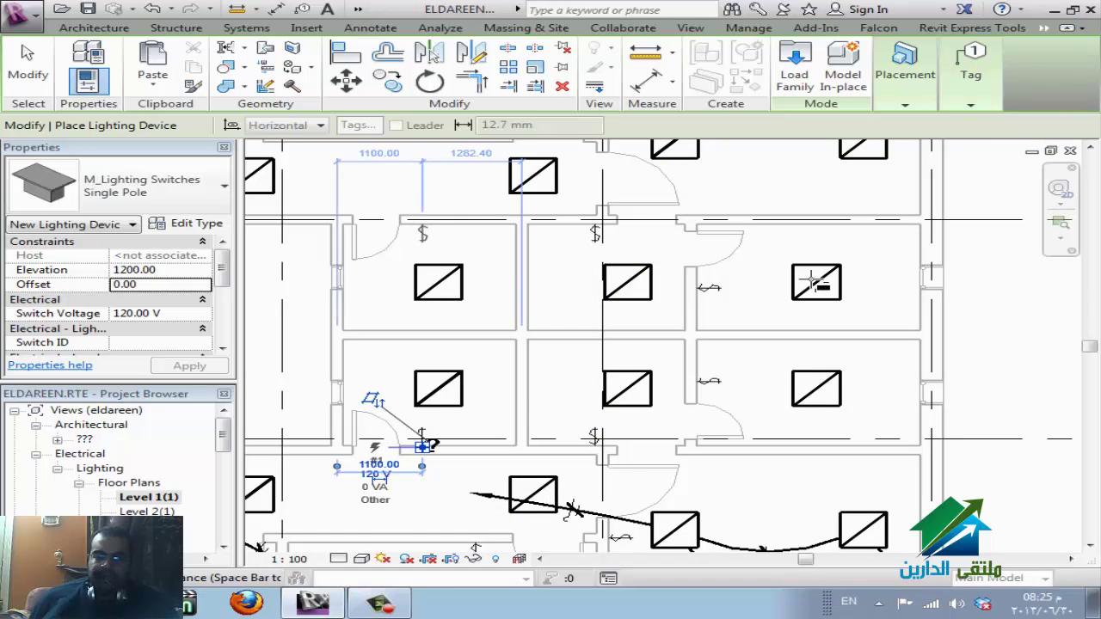
{"action": "scroll", "coordinate": [816, 282], "scroll_direction": "down", "scroll_amount": 1}
{"action": "scroll", "coordinate": [807, 293], "scroll_direction": "down", "scroll_amount": 1}
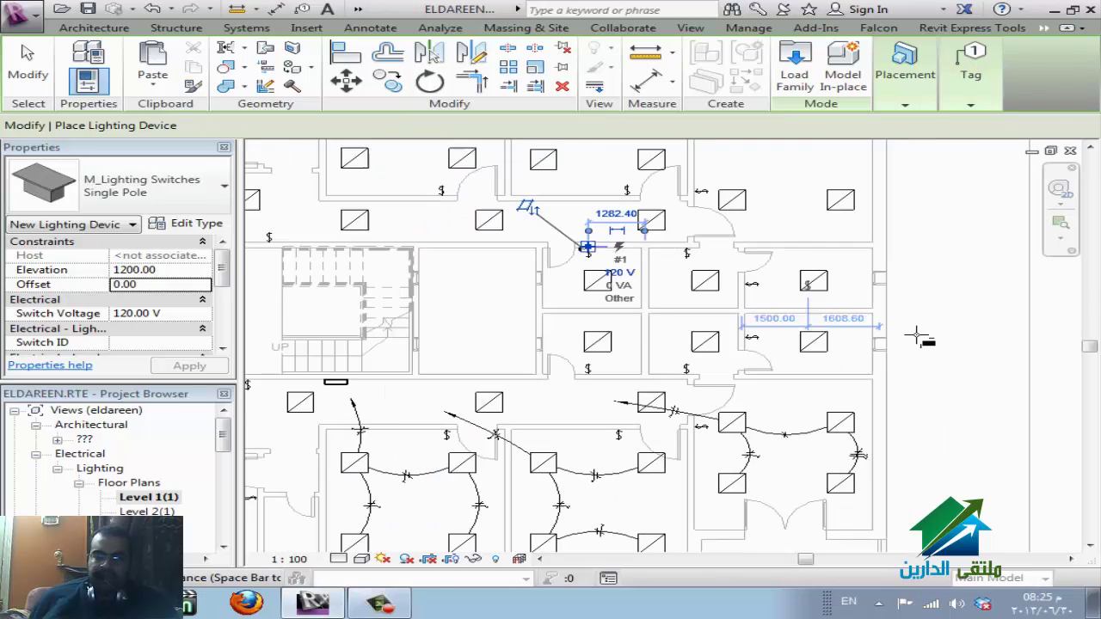
{"action": "scroll", "coordinate": [928, 349], "scroll_direction": "down", "scroll_amount": 1}
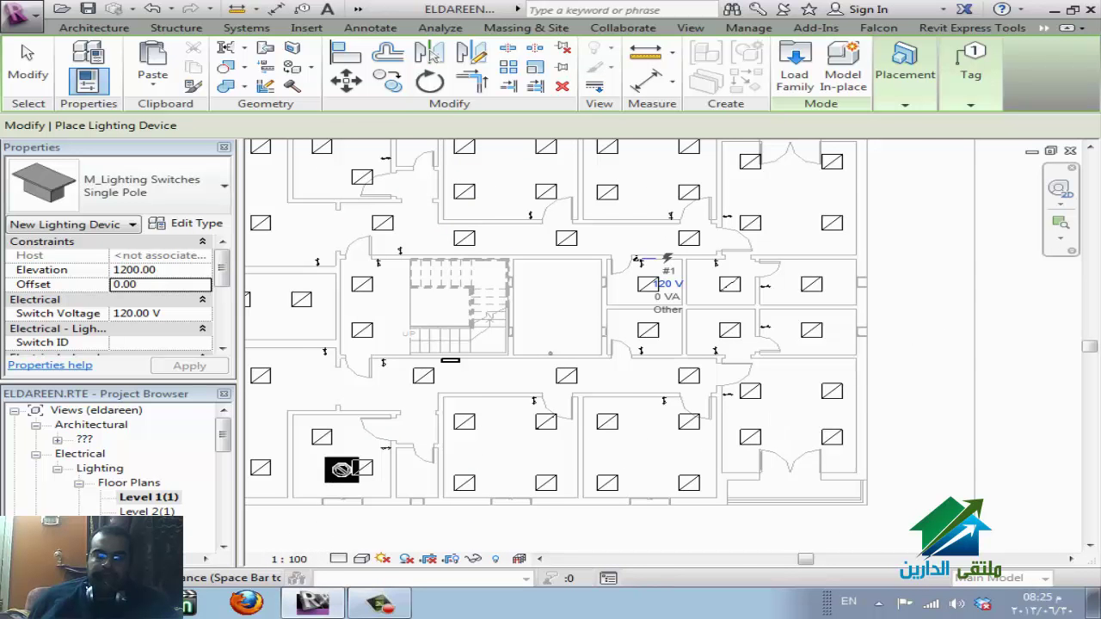
{"action": "scroll", "coordinate": [344, 469], "scroll_direction": "down", "scroll_amount": 1}
{"action": "scroll", "coordinate": [354, 470], "scroll_direction": "up", "scroll_amount": 1}
{"action": "scroll", "coordinate": [355, 470], "scroll_direction": "up", "scroll_amount": 1}
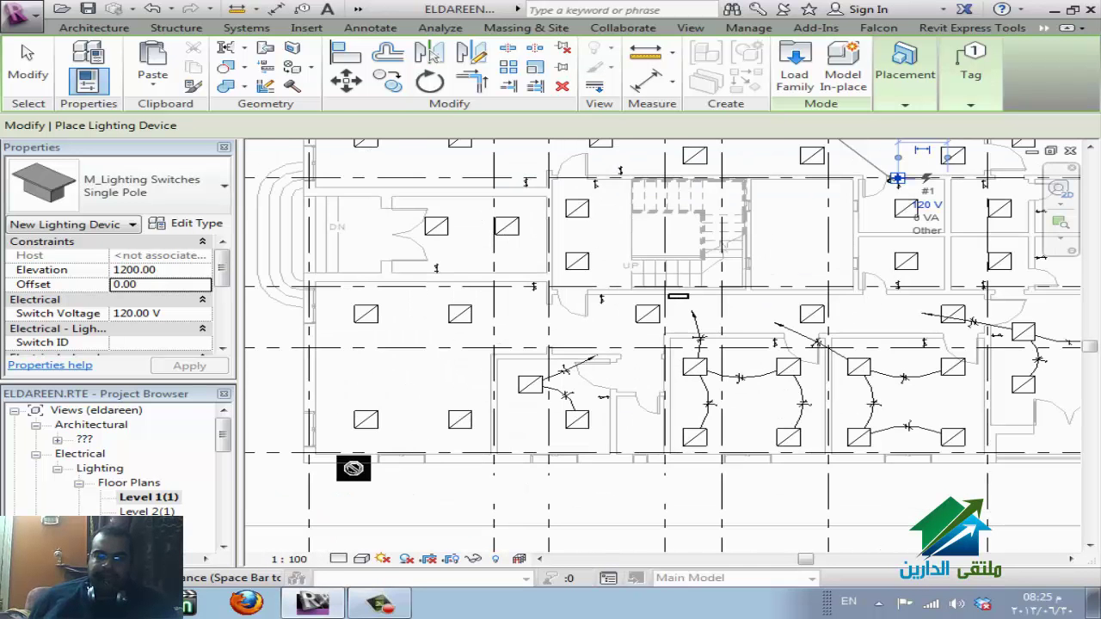
{"action": "key", "text": "Escape"}
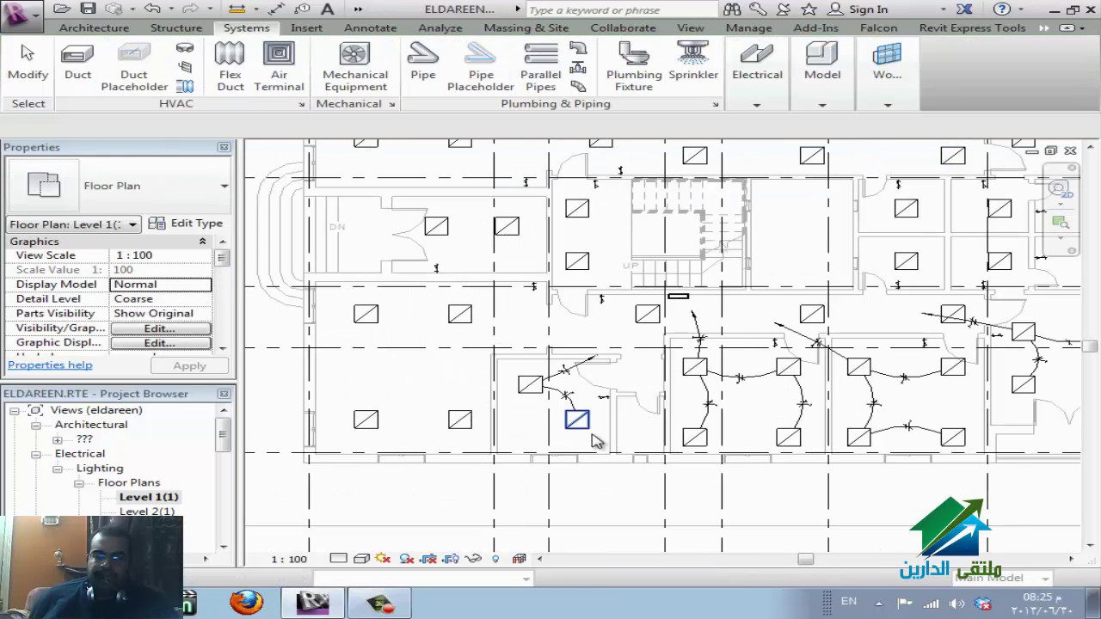
- Create a switch system linking the small room's two fixtures to its door-side wall switch
{"action": "left_click", "coordinate": [594, 421]}
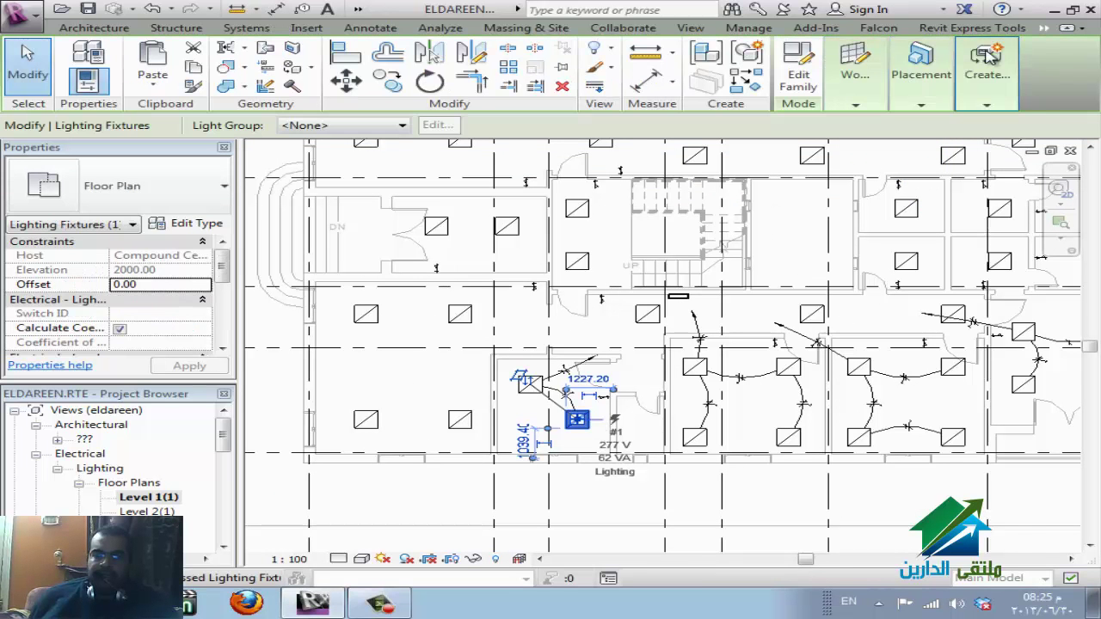
{"action": "left_click", "coordinate": [984, 134]}
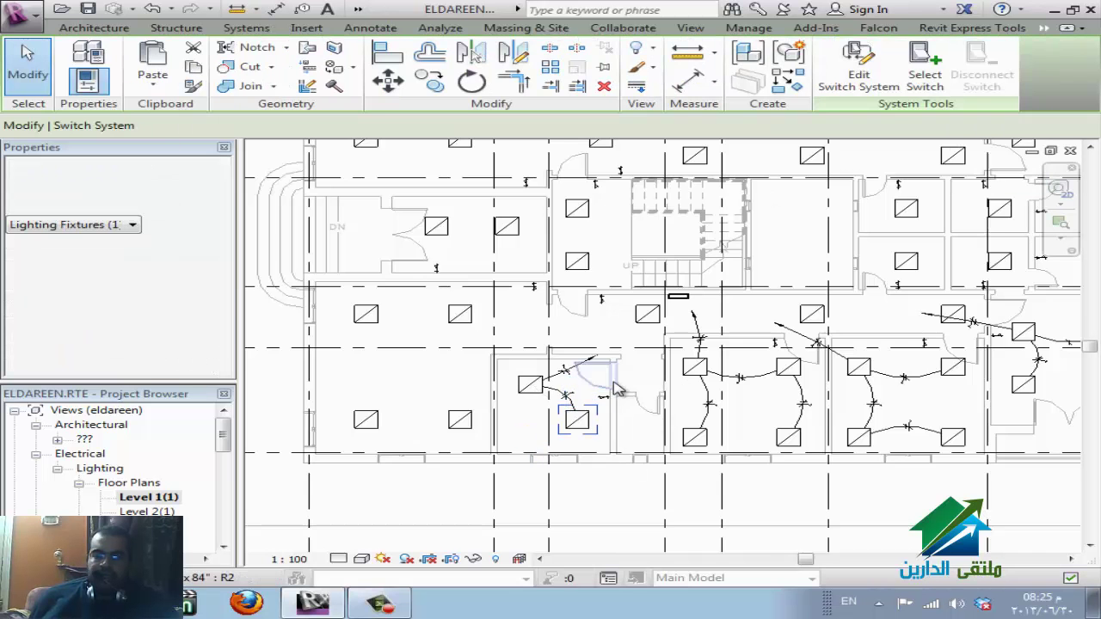
{"action": "scroll", "coordinate": [608, 425], "scroll_direction": "up", "scroll_amount": 1}
{"action": "scroll", "coordinate": [608, 425], "scroll_direction": "up", "scroll_amount": 1}
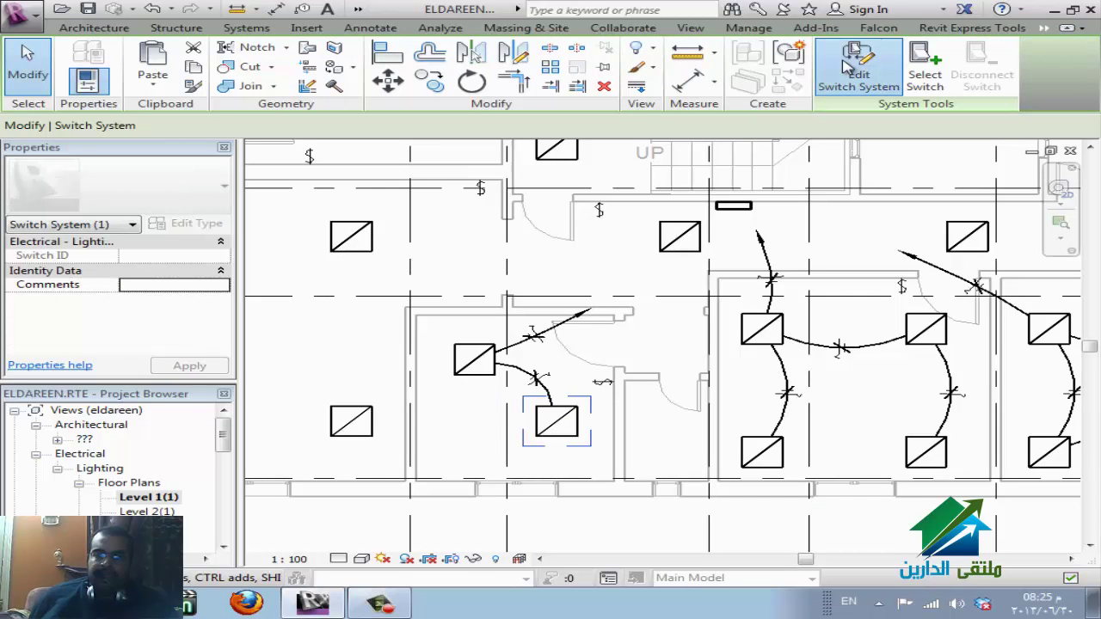
{"action": "left_click", "coordinate": [858, 76]}
{"action": "left_click", "coordinate": [156, 69]}
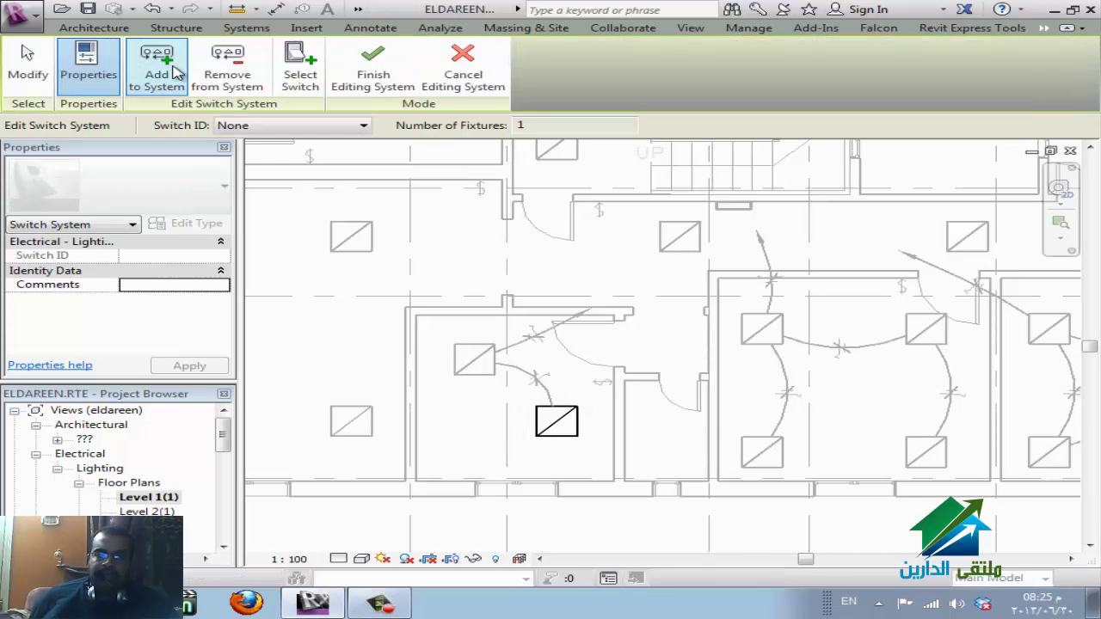
{"action": "left_click", "coordinate": [460, 382]}
{"action": "left_click", "coordinate": [300, 67]}
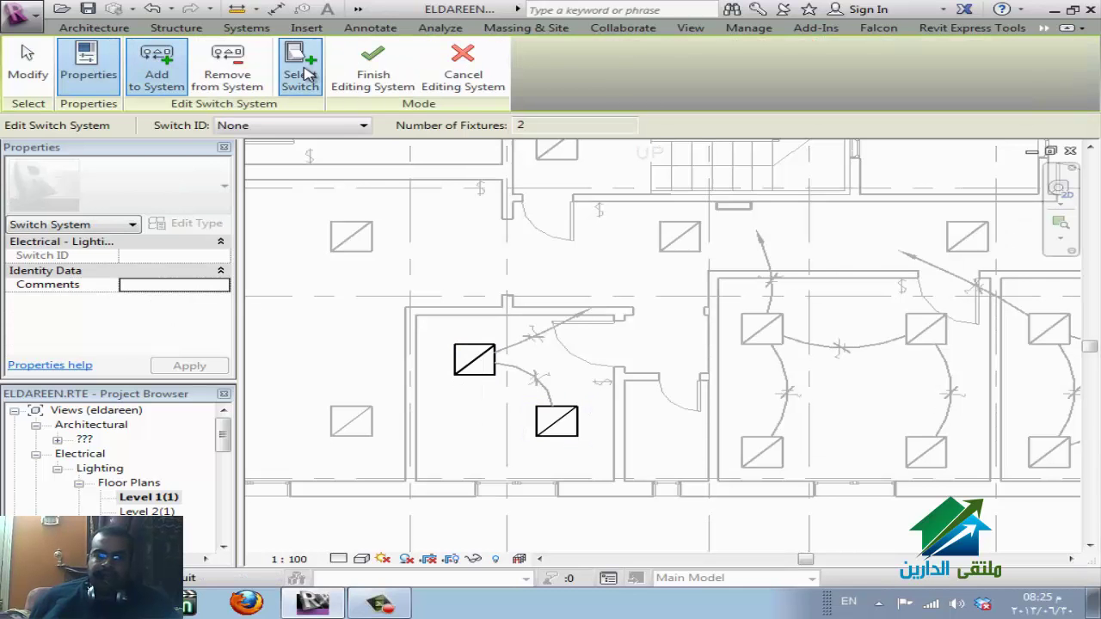
{"action": "left_click", "coordinate": [605, 385]}
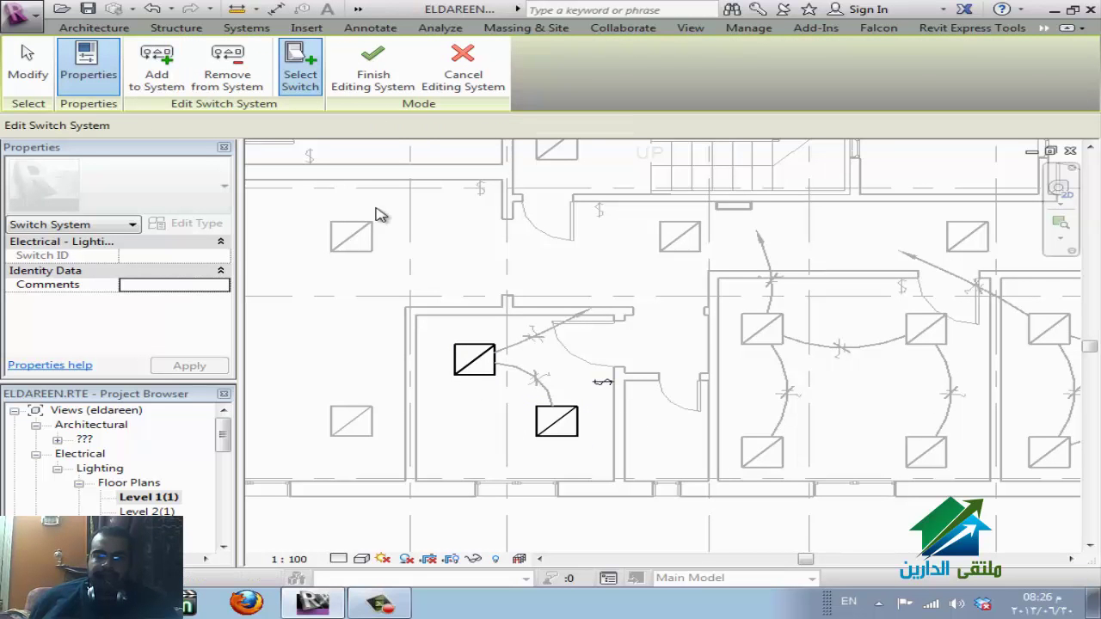
{"action": "left_click", "coordinate": [376, 90]}
{"action": "middle_click_drag", "start_coordinate": [405, 402], "coordinate": [721, 464]}
{"action": "key", "text": "Escape"}
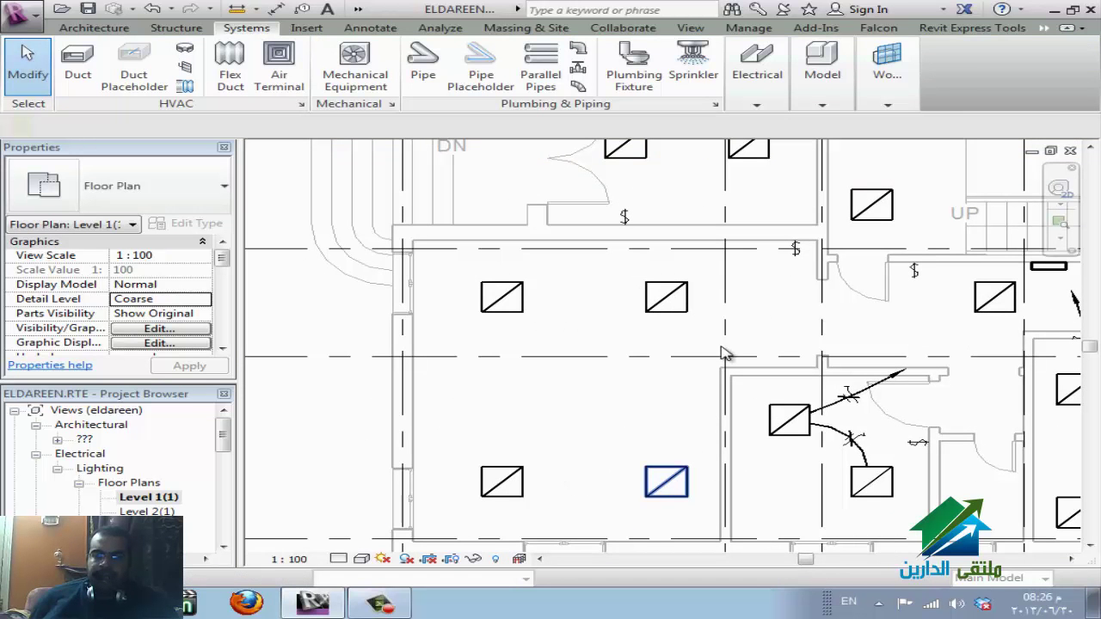
- Create a power circuit for the large room's four fixtures, fed from the 400 A panel
{"action": "left_click", "coordinate": [667, 482]}
{"action": "left_click", "coordinate": [986, 78]}
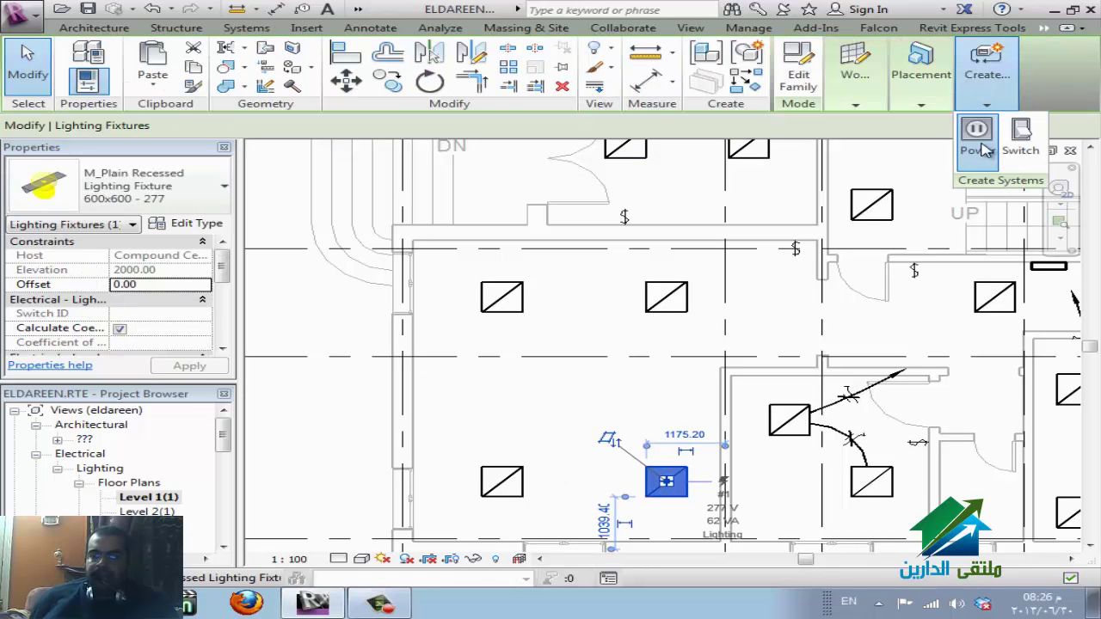
{"action": "left_click", "coordinate": [981, 138]}
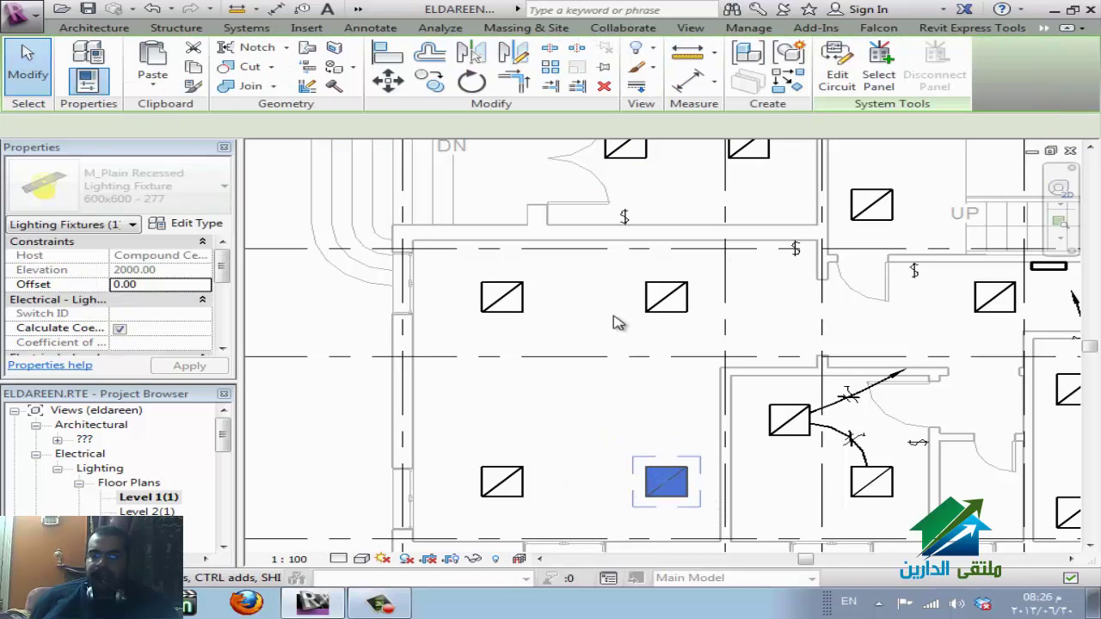
{"action": "left_click", "coordinate": [880, 78]}
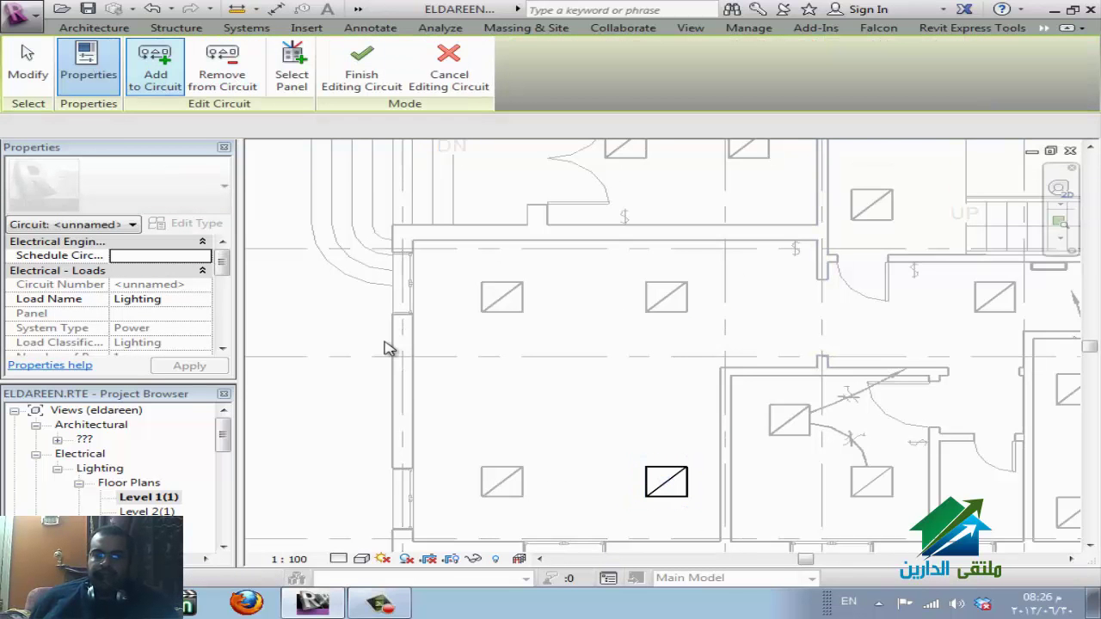
{"action": "left_click", "coordinate": [519, 484]}
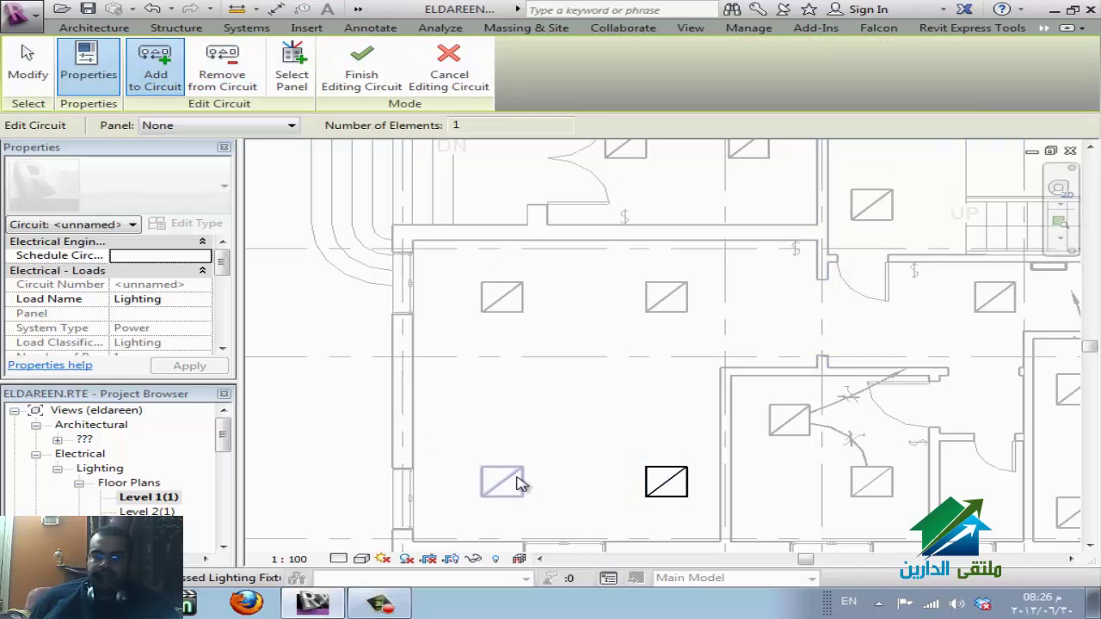
{"action": "left_click", "coordinate": [522, 315]}
{"action": "left_click", "coordinate": [656, 310]}
{"action": "left_click", "coordinate": [292, 69]}
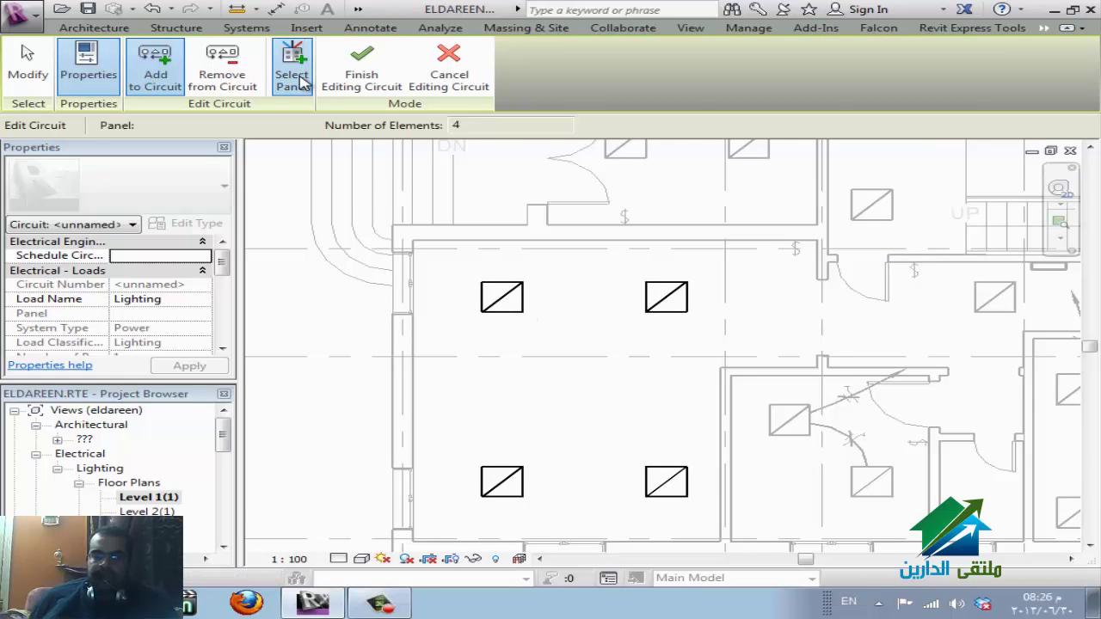
{"action": "scroll", "coordinate": [325, 450], "scroll_direction": "down", "scroll_amount": 2}
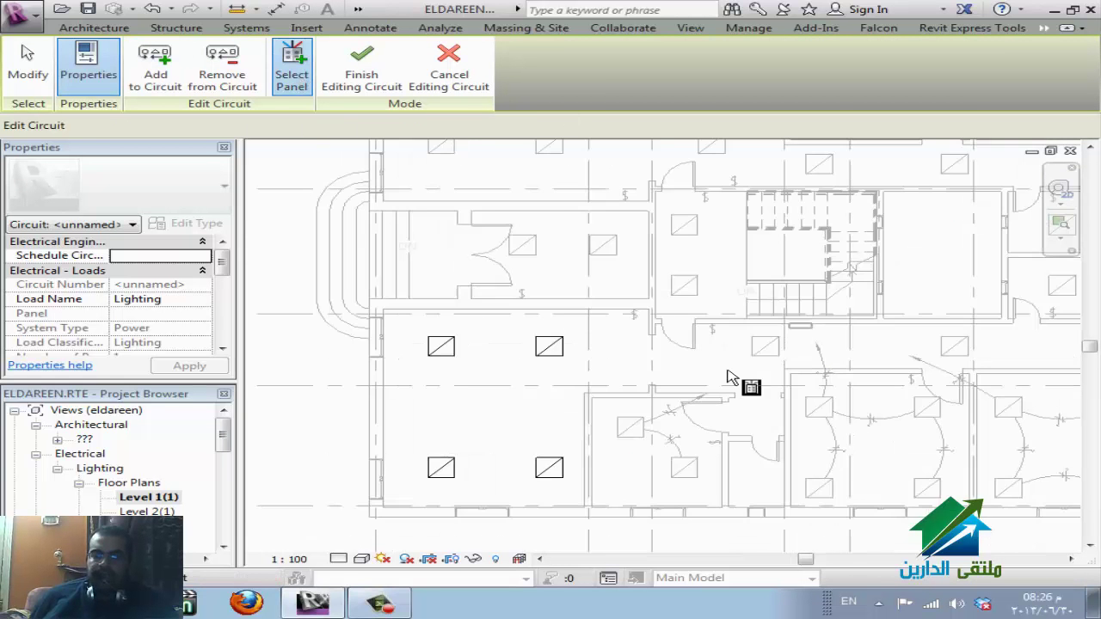
{"action": "left_click", "coordinate": [800, 332]}
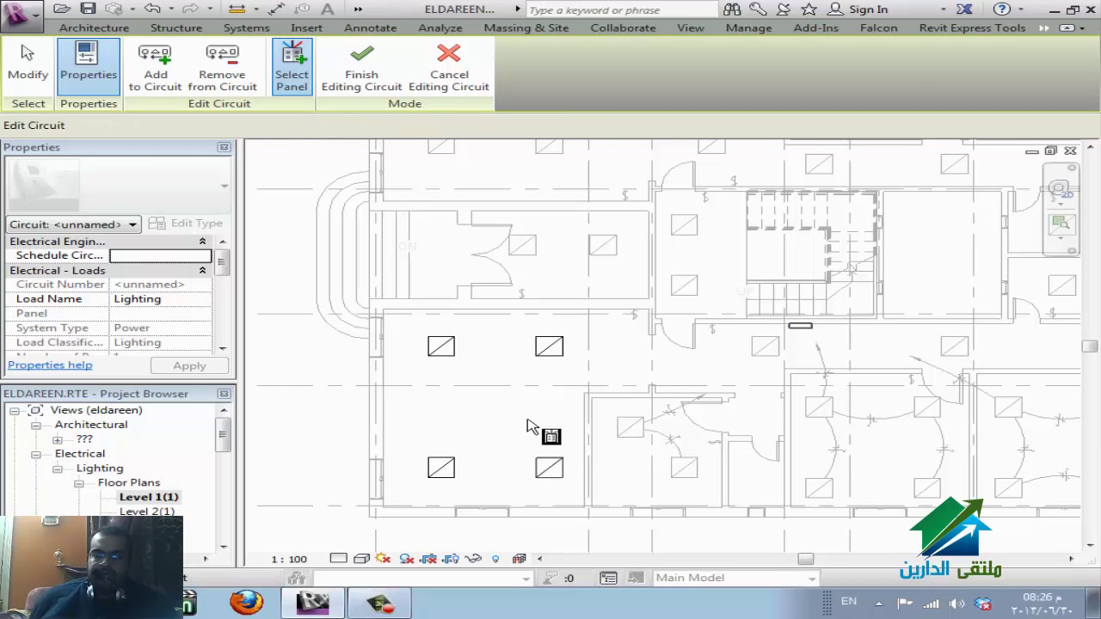
{"action": "left_click", "coordinate": [352, 76]}
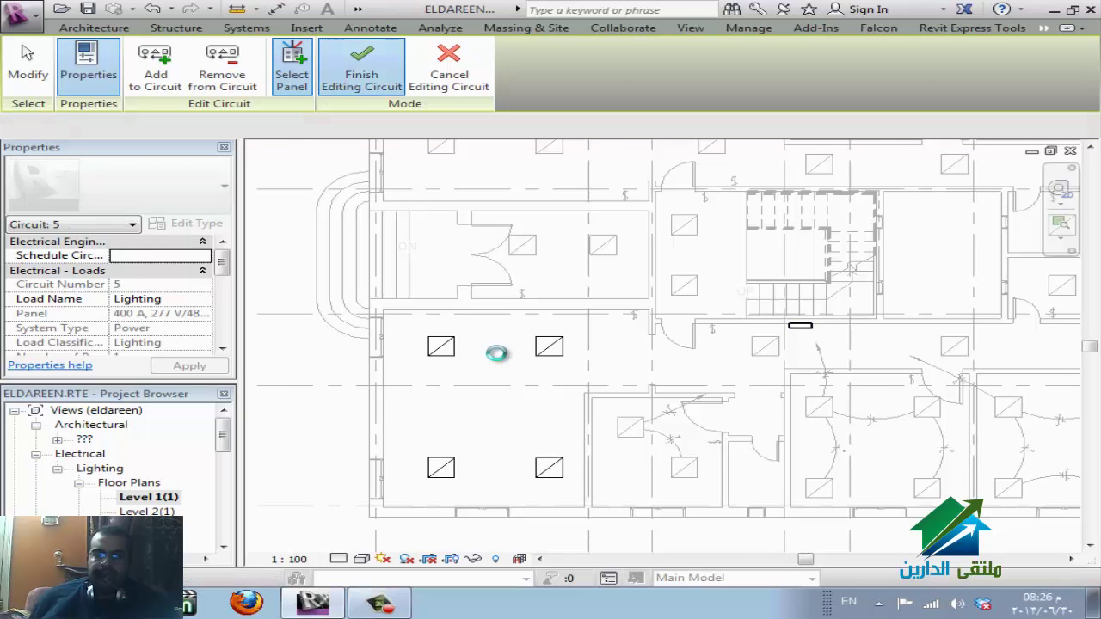
- Select electrical circuit 5 and generate its wiring as arcs
{"action": "left_click", "coordinate": [567, 492]}
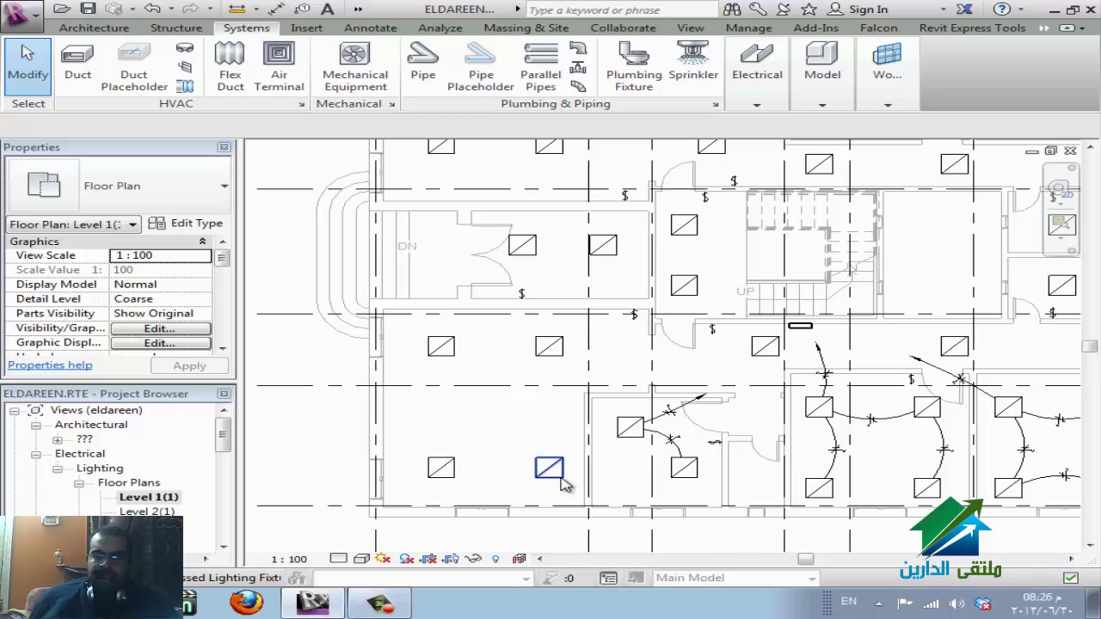
{"action": "key", "text": "Tab"}
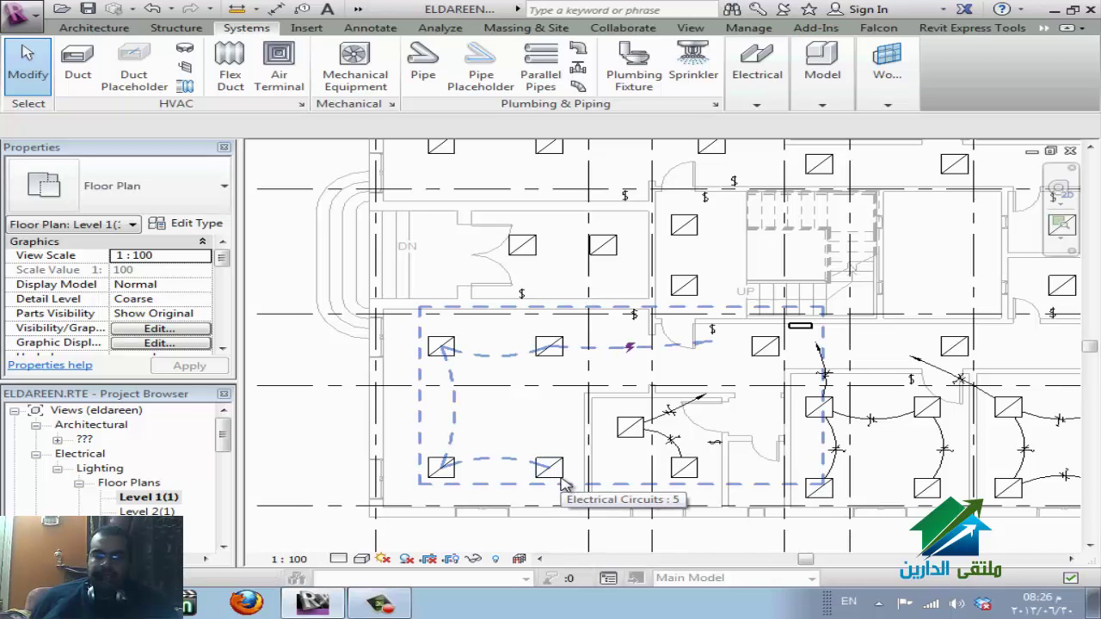
{"action": "left_click", "coordinate": [564, 483]}
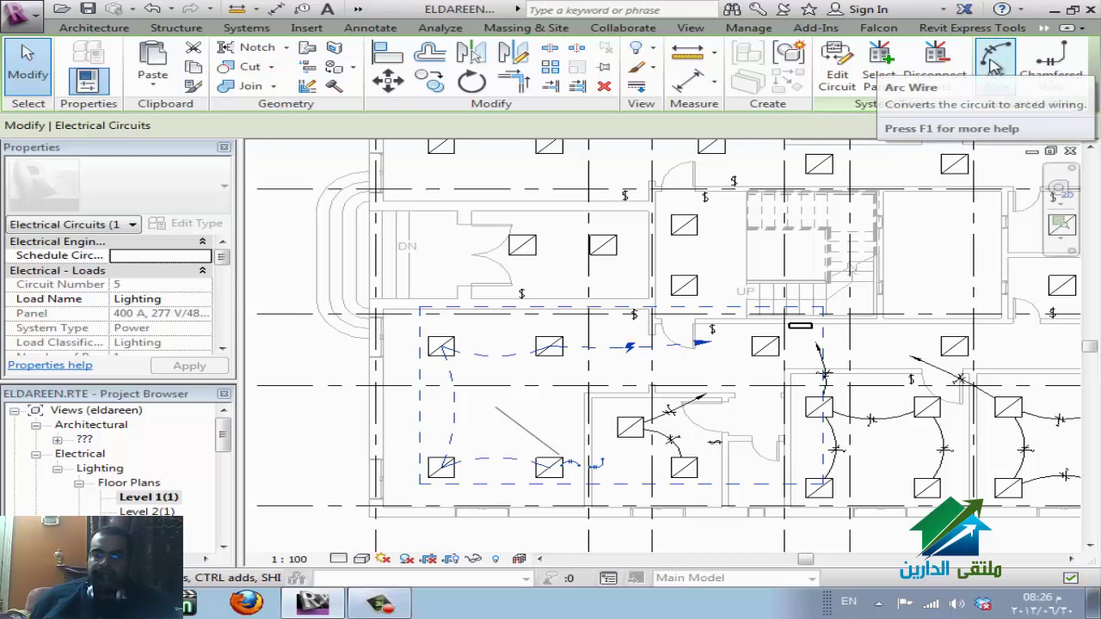
{"action": "left_click", "coordinate": [996, 64]}
{"action": "scroll", "coordinate": [438, 236], "scroll_direction": "up", "scroll_amount": 3}
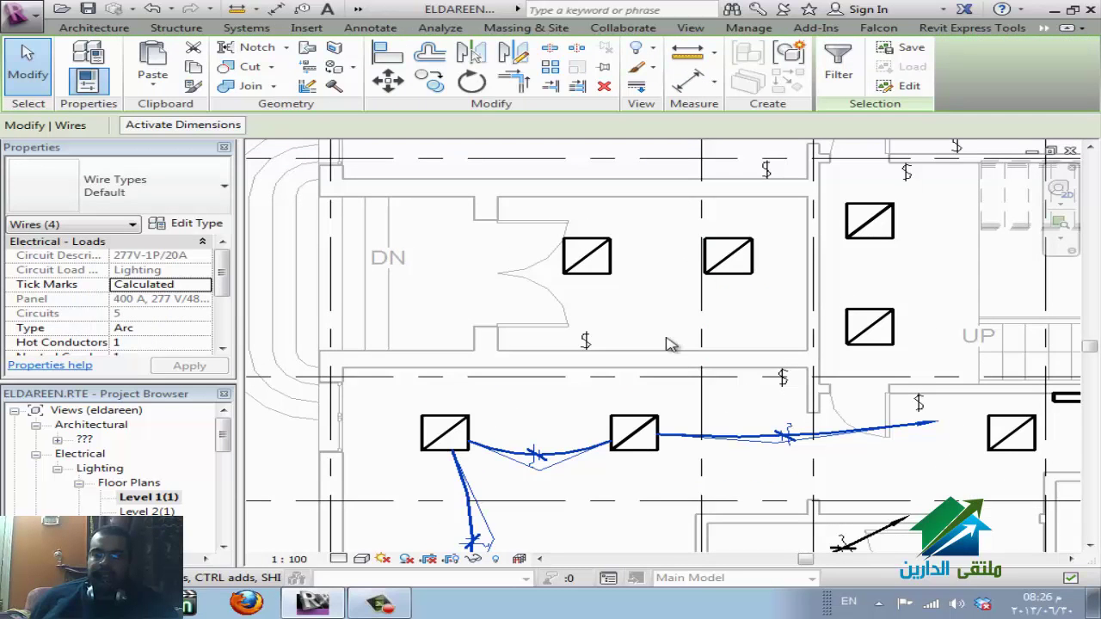
{"action": "scroll", "coordinate": [621, 321], "scroll_direction": "down", "scroll_amount": 1}
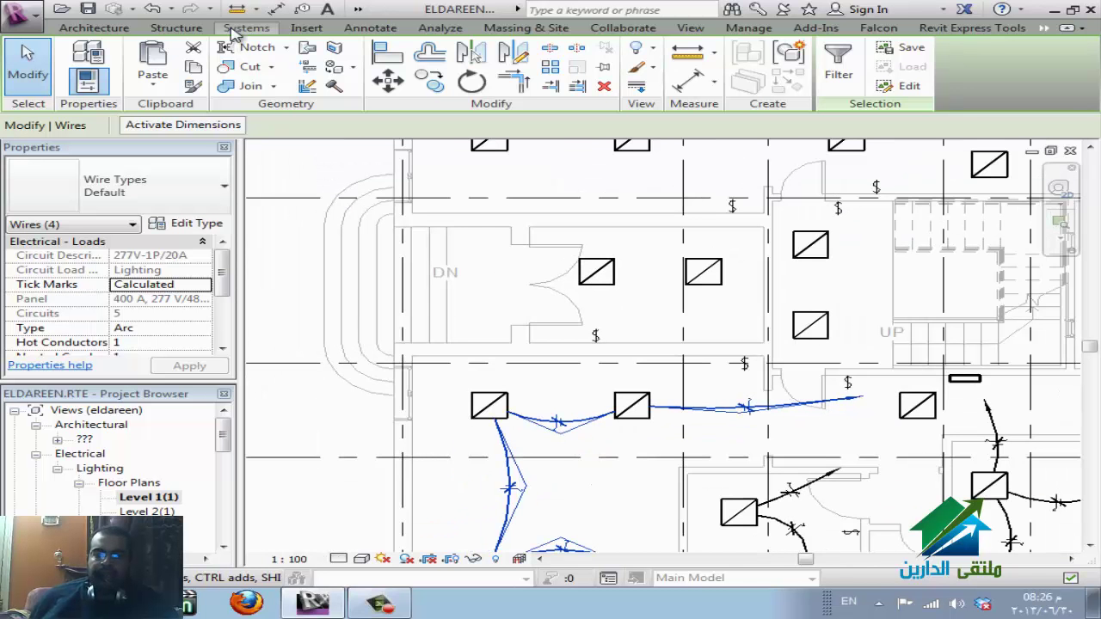
- Draw an Arc Wire from the right upper fixture, arching above, to the left fixture
{"action": "left_click", "coordinate": [246, 27]}
{"action": "left_click", "coordinate": [757, 68]}
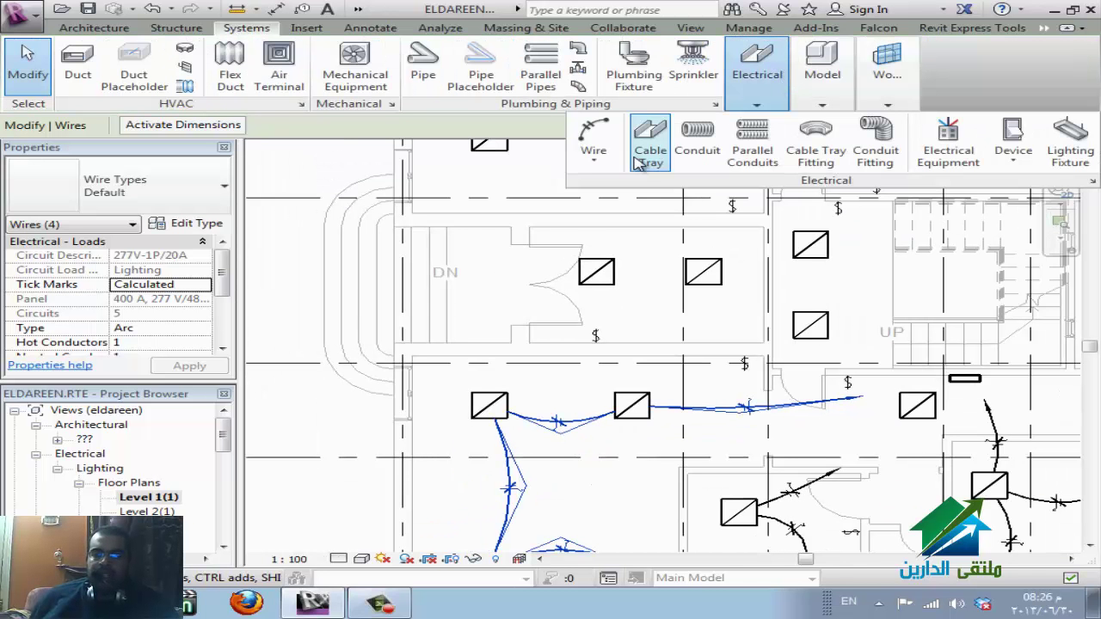
{"action": "left_click", "coordinate": [594, 160]}
{"action": "left_click", "coordinate": [621, 185]}
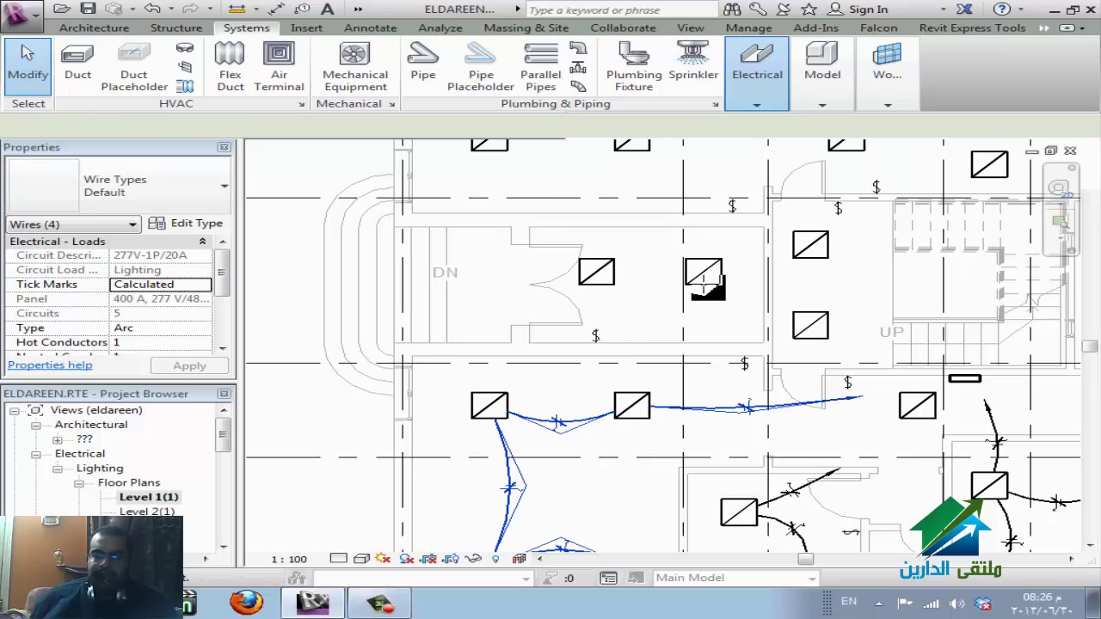
{"action": "left_click", "coordinate": [703, 273]}
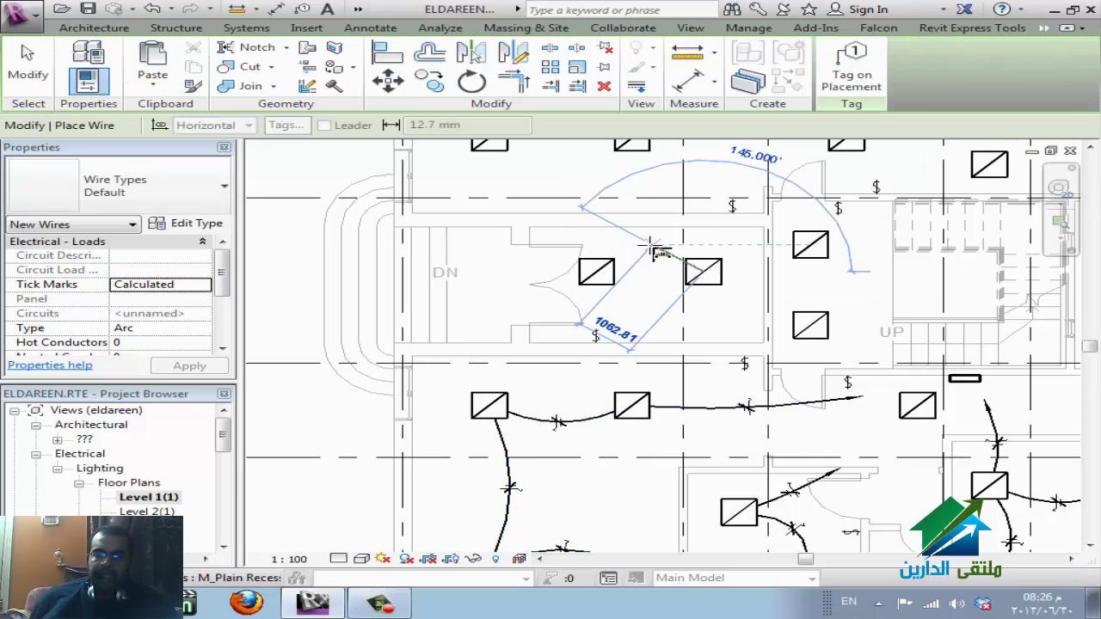
{"action": "left_click", "coordinate": [597, 271]}
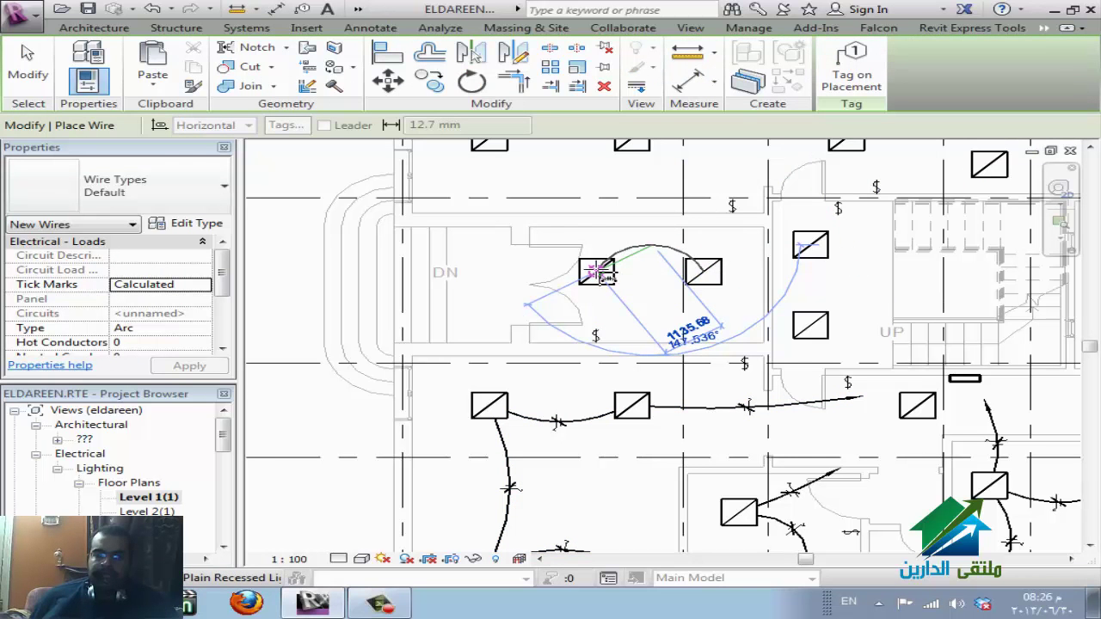
{"action": "left_click", "coordinate": [649, 245]}
{"action": "key", "text": "Escape"}
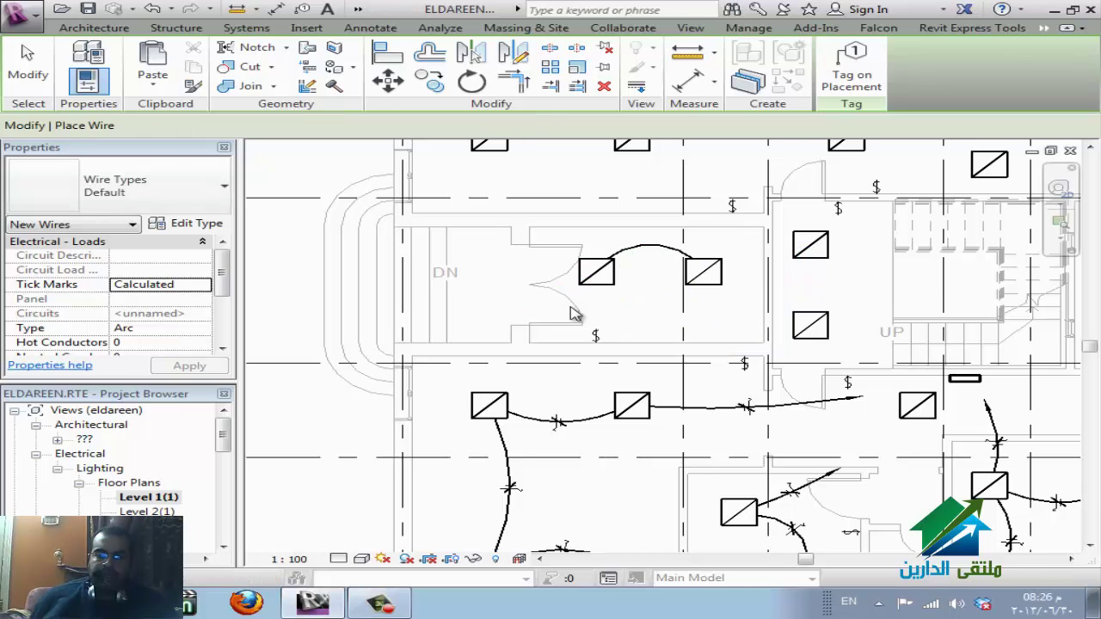
{"action": "key", "text": "Escape"}
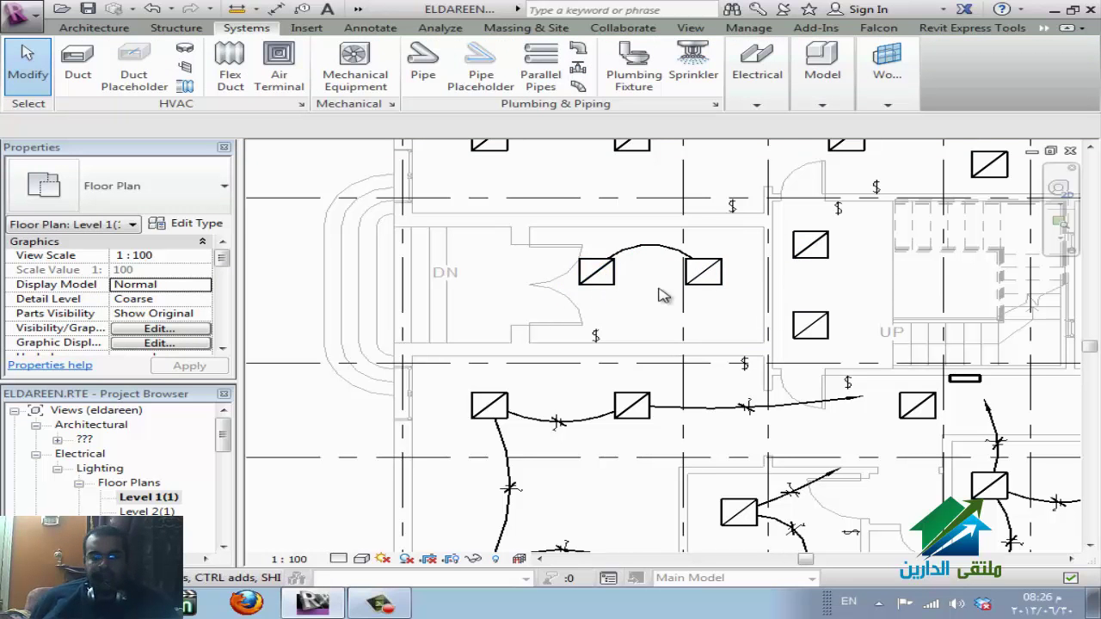
- Remove the arc wire between the two upper fixtures
{"action": "key", "text": "Tab"}
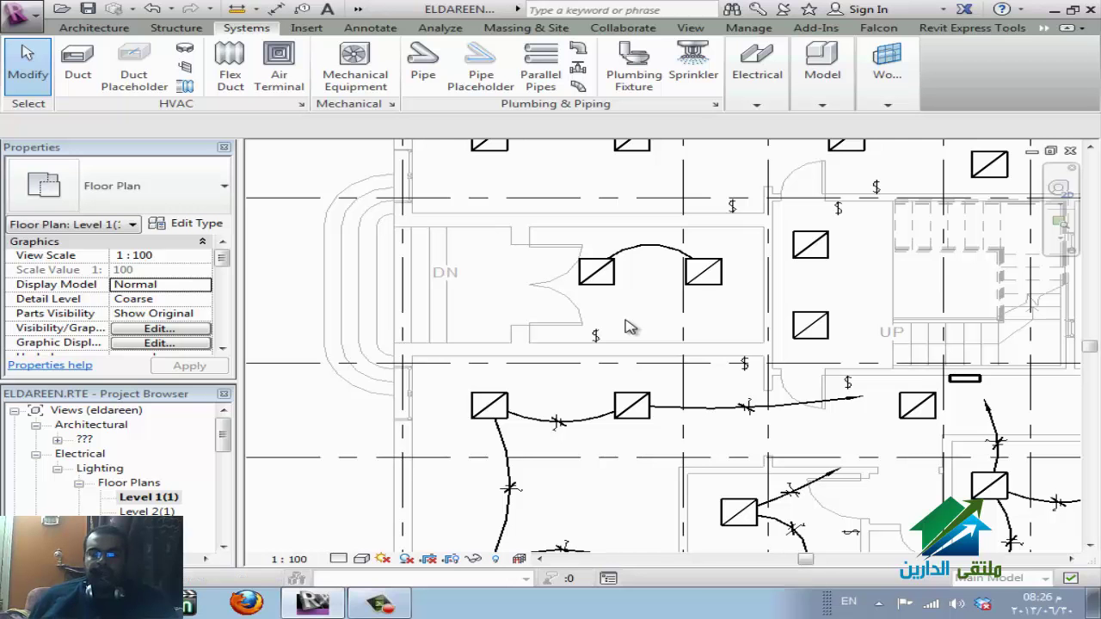
{"action": "key", "text": "ctrl+z"}
{"action": "key", "text": "Escape"}
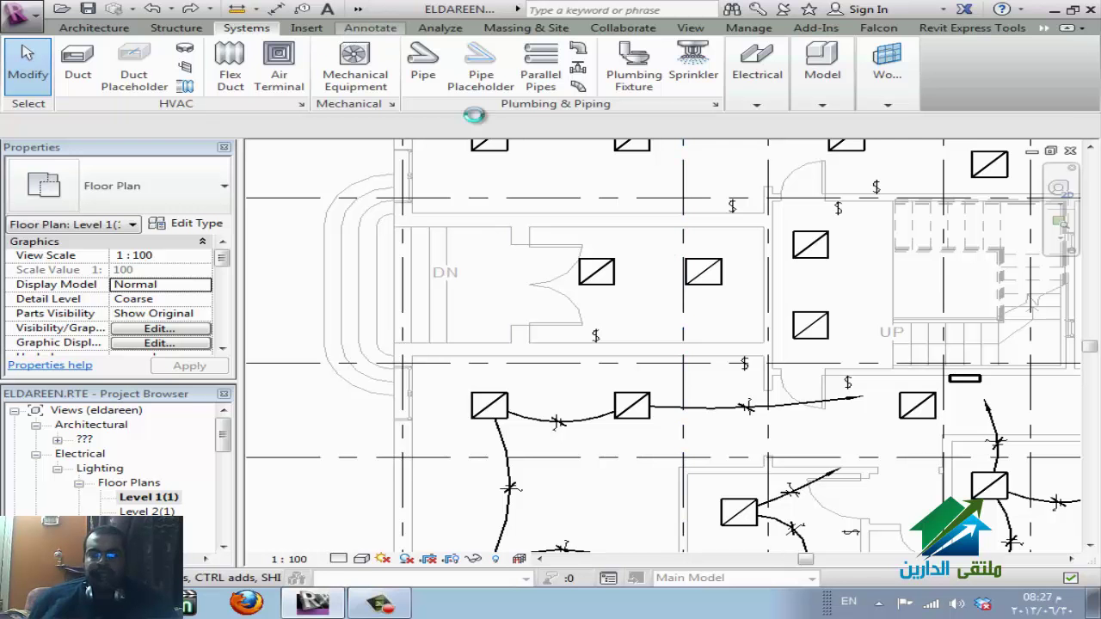
- Sketch a detail-line arc between the two upper fixtures, then undo it
{"action": "left_click", "coordinate": [503, 47]}
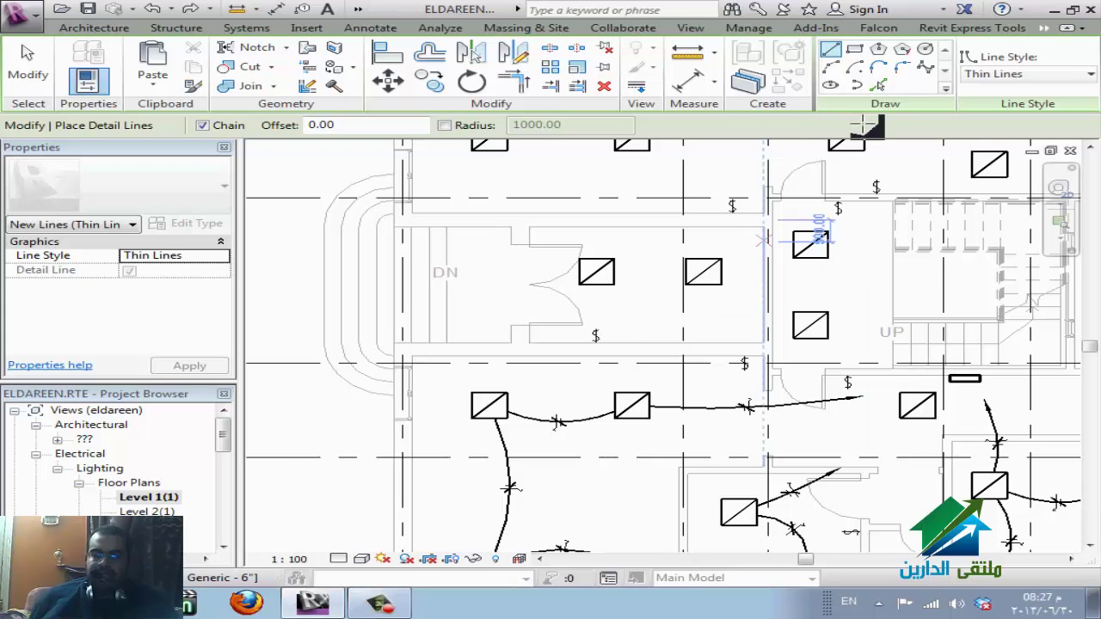
{"action": "left_click", "coordinate": [831, 69]}
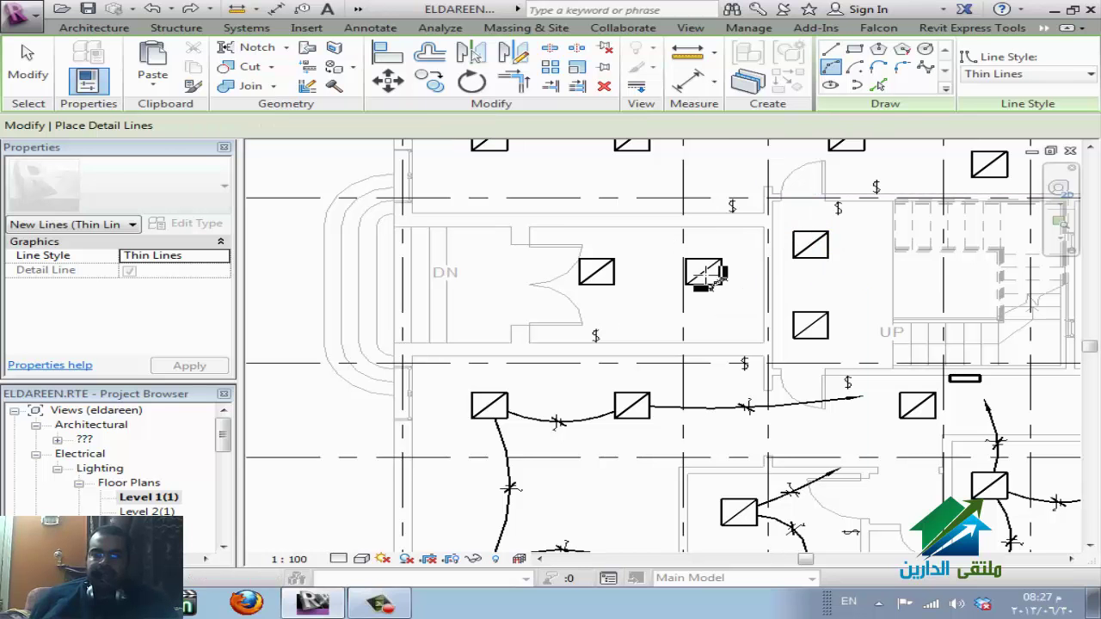
{"action": "left_click", "coordinate": [704, 273]}
{"action": "left_click", "coordinate": [595, 272]}
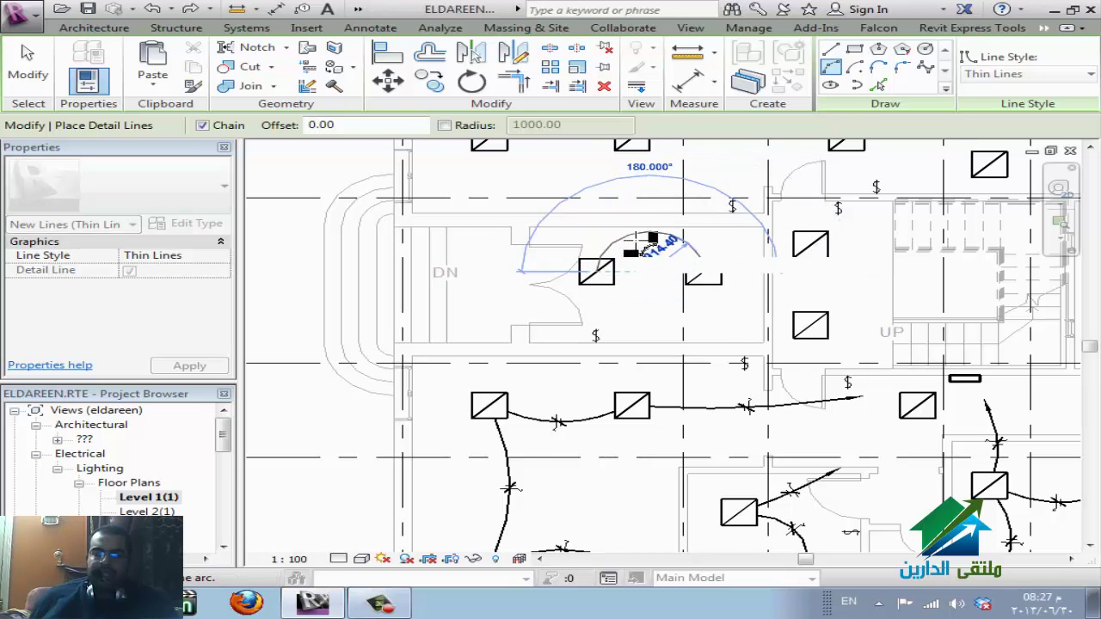
{"action": "left_click", "coordinate": [653, 250]}
{"action": "key", "text": "Escape"}
{"action": "key", "text": "Escape"}
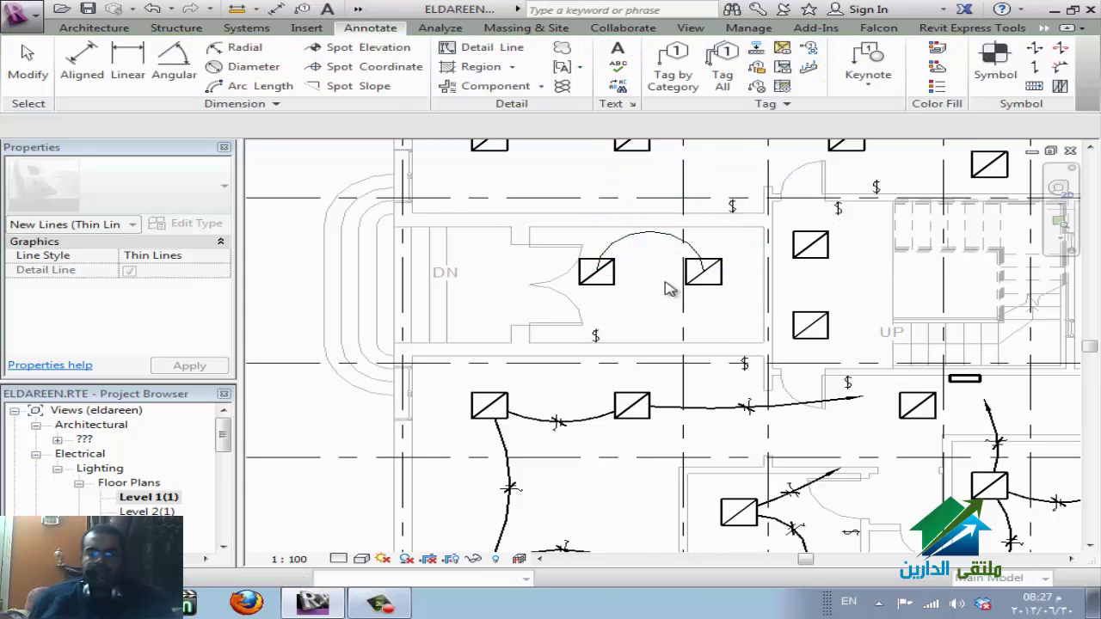
{"action": "key", "text": "ctrl+z"}
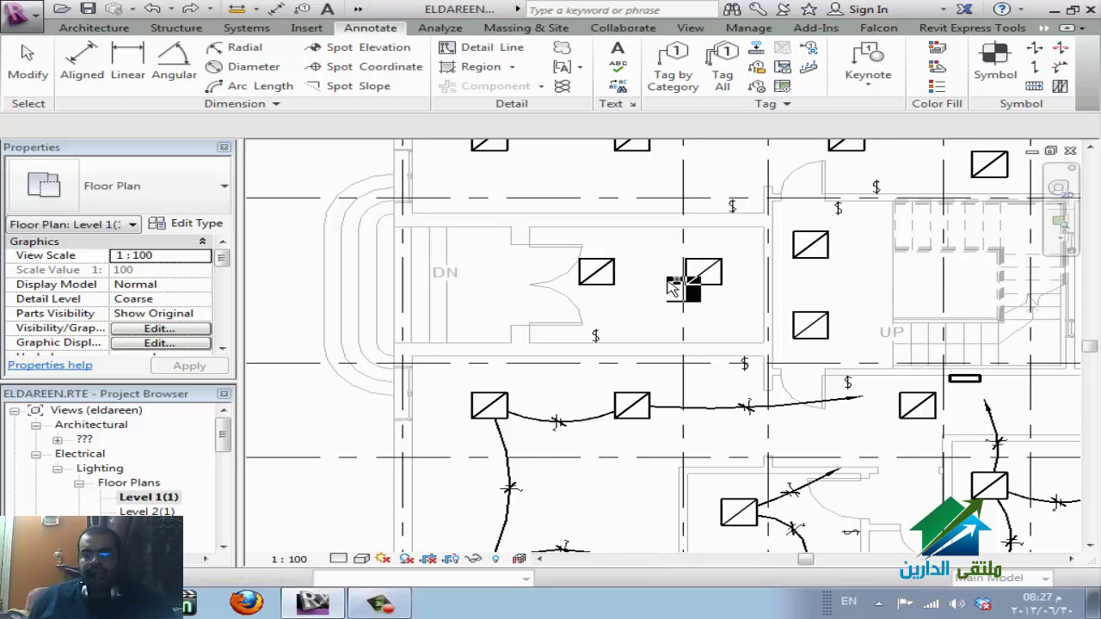
- Create a power circuit for the two upper hall fixtures, assigned to the 400 A lighting panel
{"action": "left_click", "coordinate": [607, 284]}
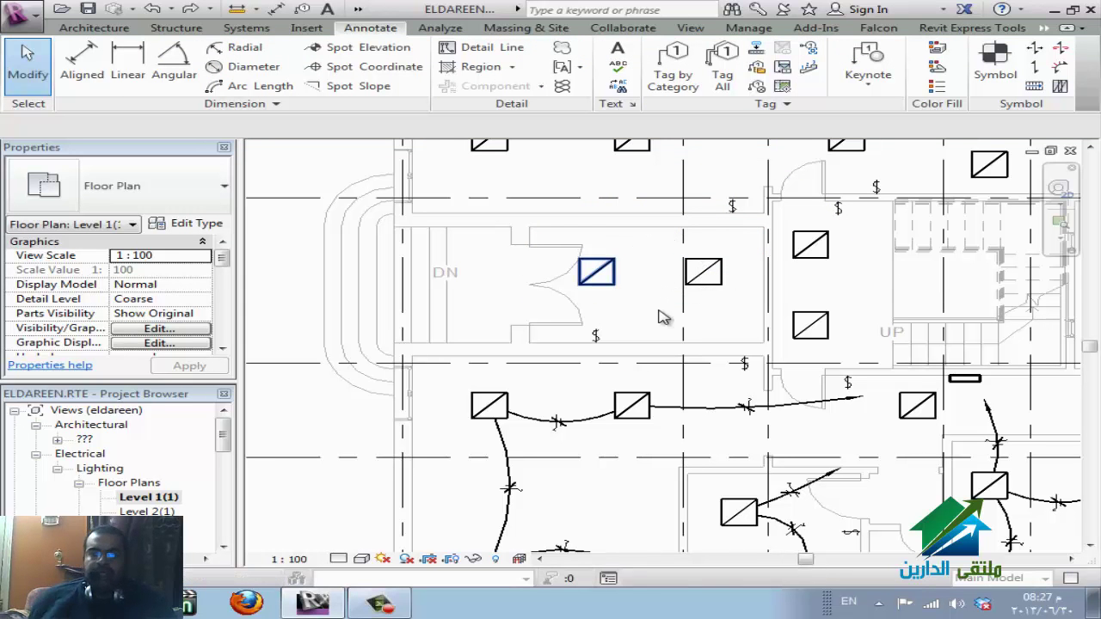
{"action": "left_click", "coordinate": [711, 285]}
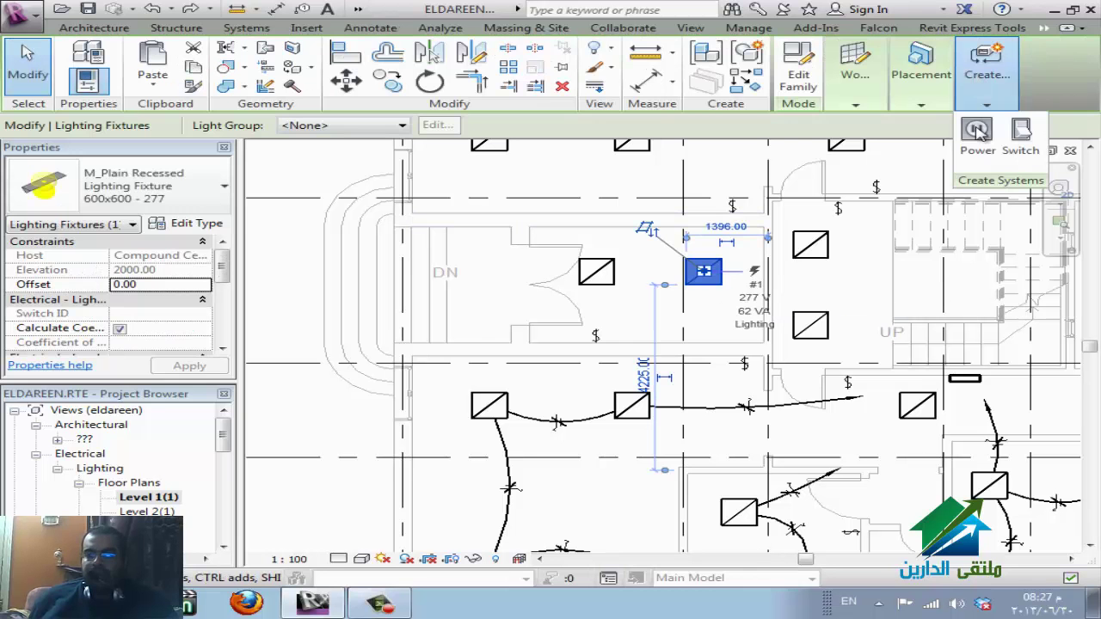
{"action": "left_click", "coordinate": [977, 136]}
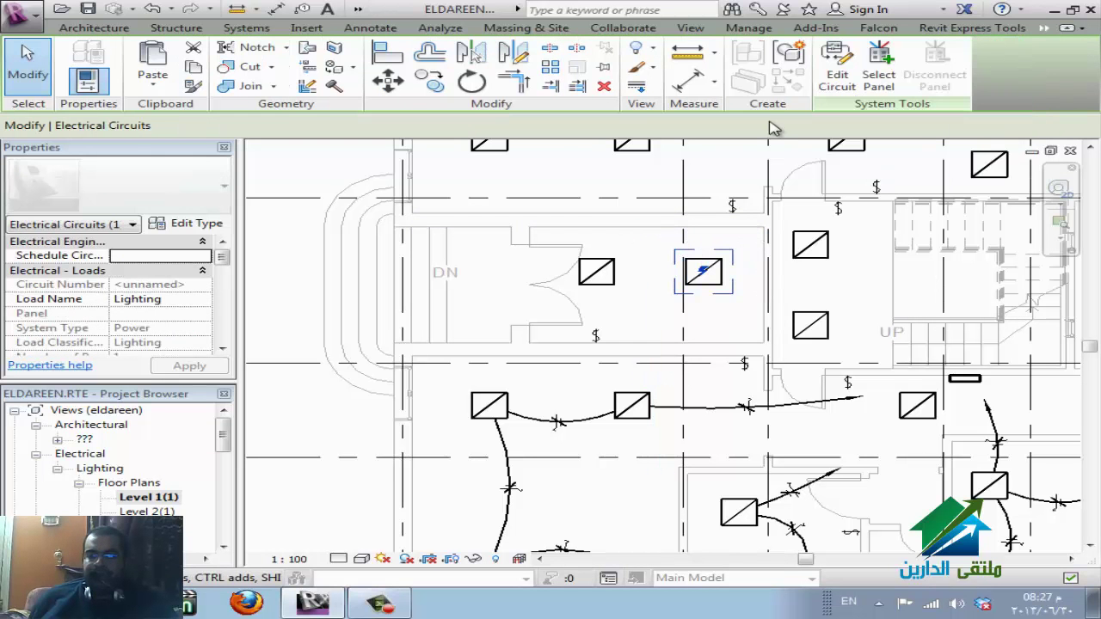
{"action": "left_click", "coordinate": [835, 77]}
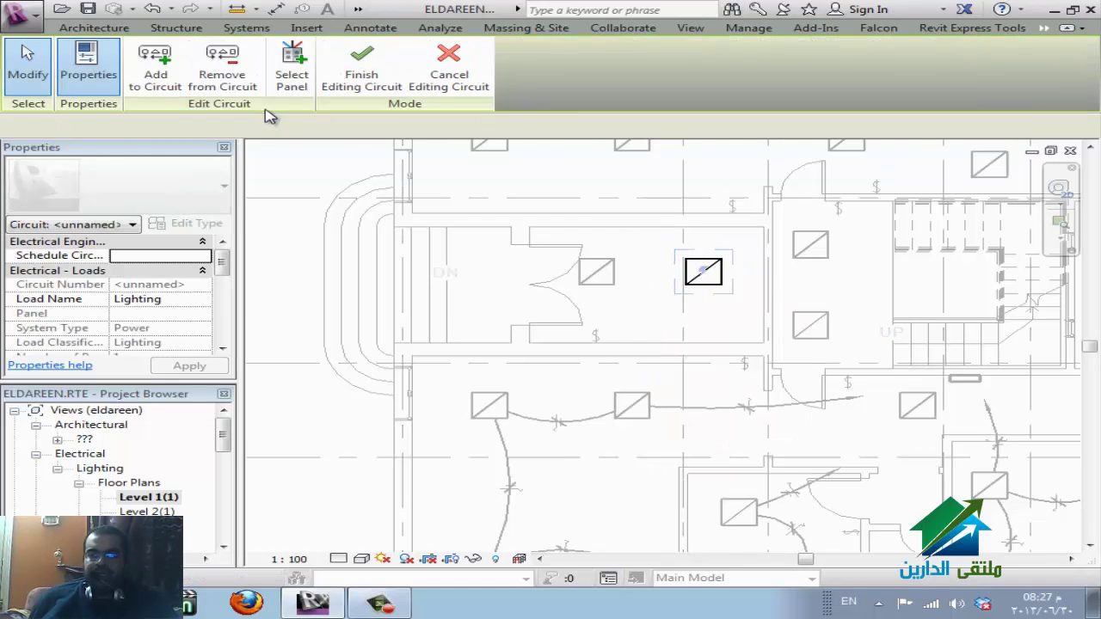
{"action": "left_click", "coordinate": [155, 79]}
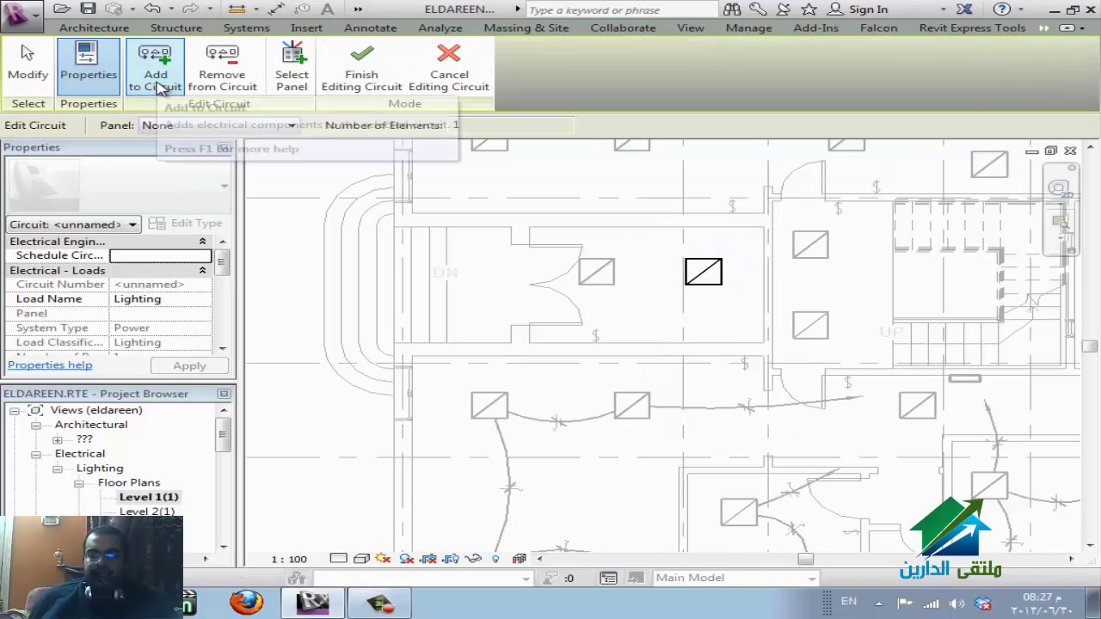
{"action": "left_click", "coordinate": [615, 288]}
{"action": "left_click", "coordinate": [292, 73]}
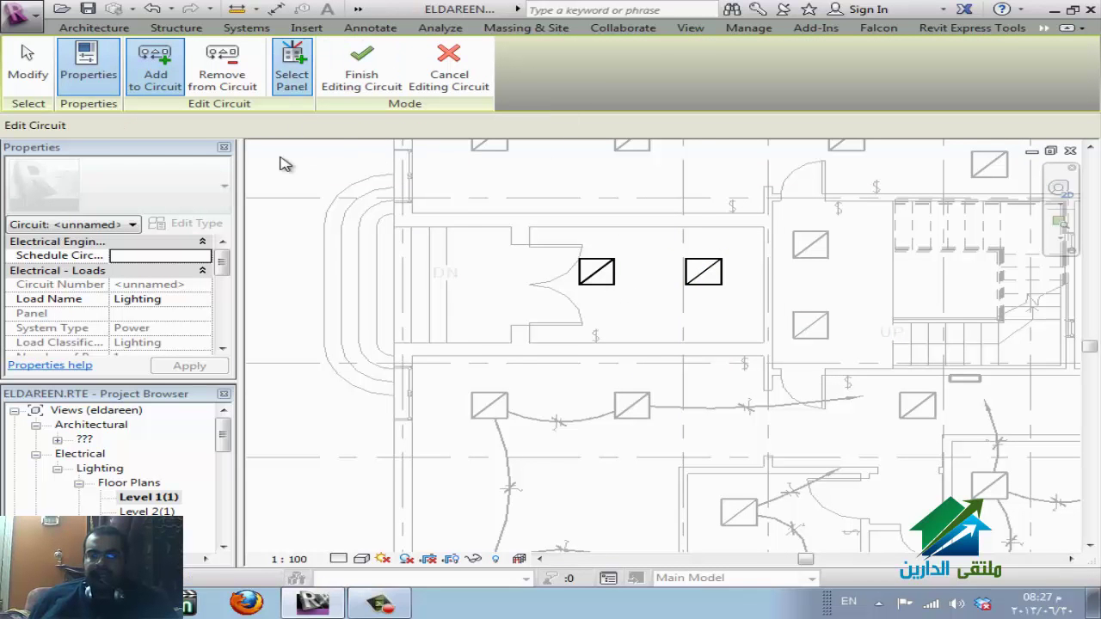
{"action": "scroll", "coordinate": [822, 389], "scroll_direction": "down", "scroll_amount": 2}
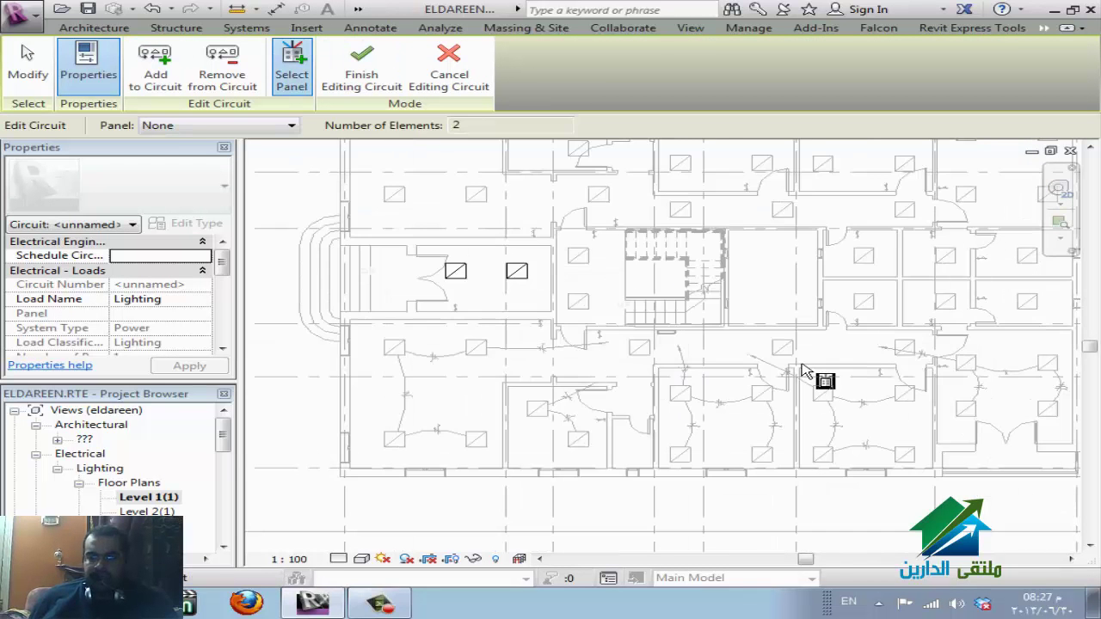
{"action": "scroll", "coordinate": [744, 361], "scroll_direction": "up", "scroll_amount": 1}
{"action": "scroll", "coordinate": [645, 340], "scroll_direction": "up", "scroll_amount": 2}
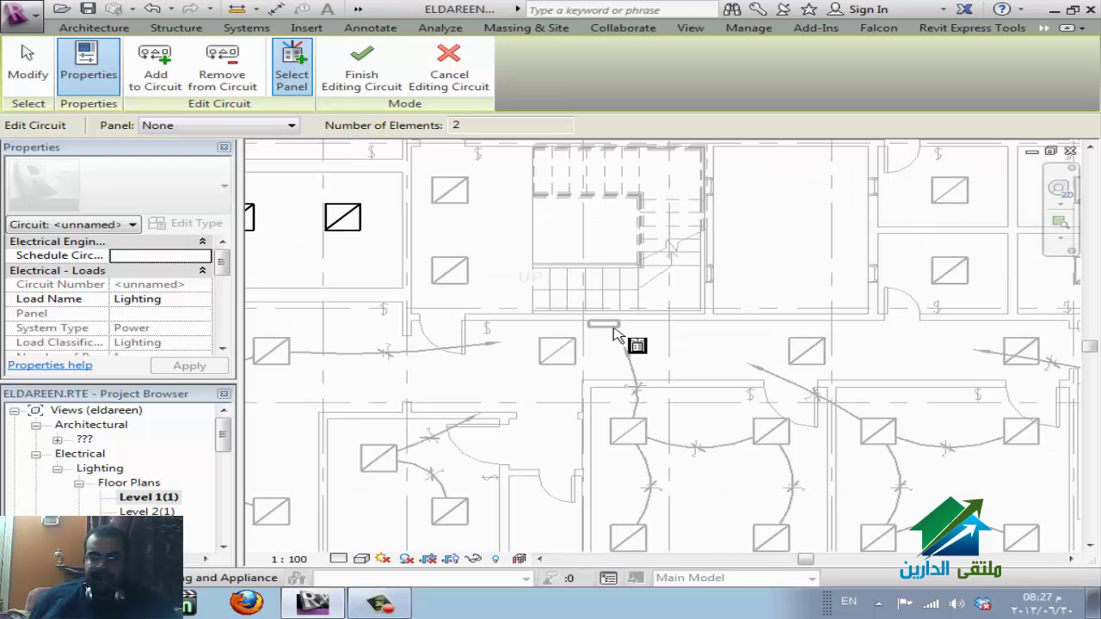
{"action": "left_click", "coordinate": [617, 330]}
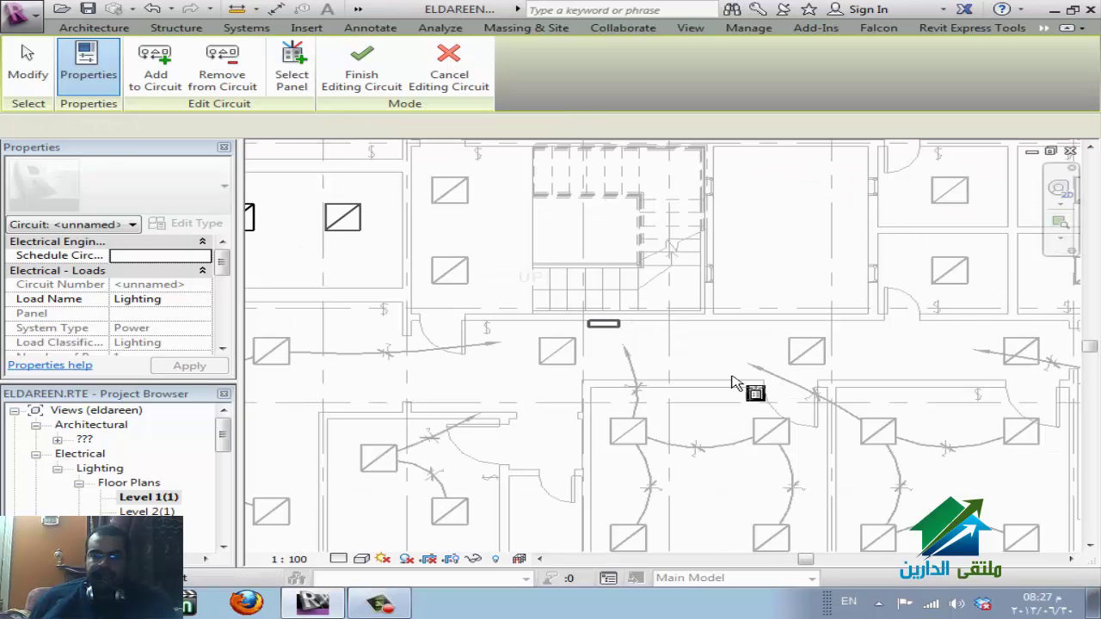
{"action": "scroll", "coordinate": [733, 383], "scroll_direction": "down", "scroll_amount": 3}
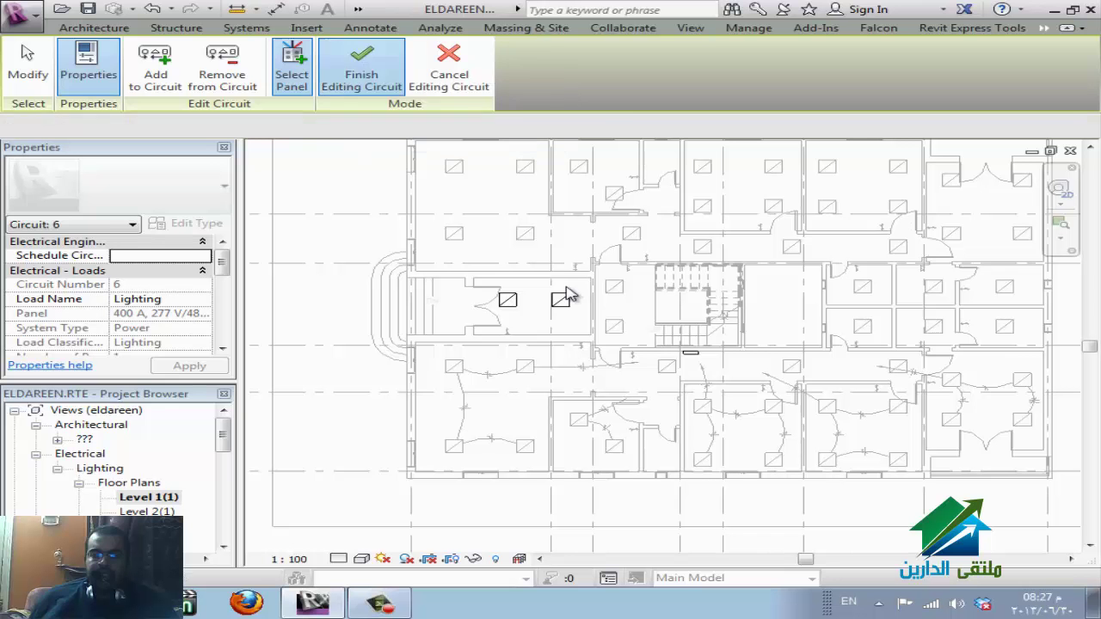
{"action": "key", "text": "Escape"}
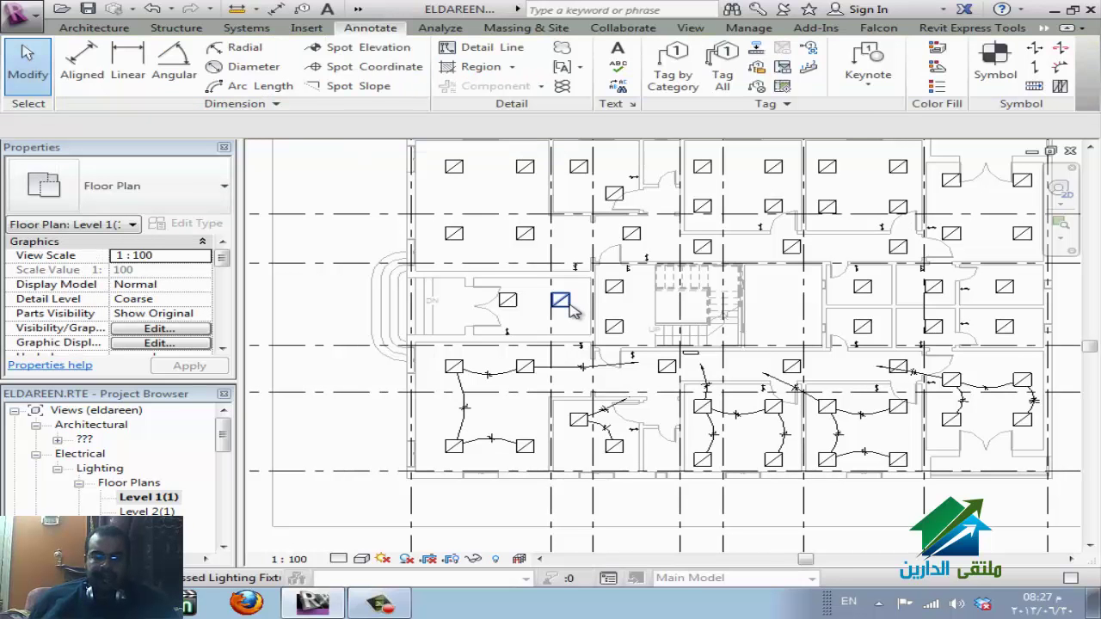
- Select circuit 6 and give its wiring the arc style
{"action": "key", "text": "Tab"}
{"action": "left_click", "coordinate": [572, 311]}
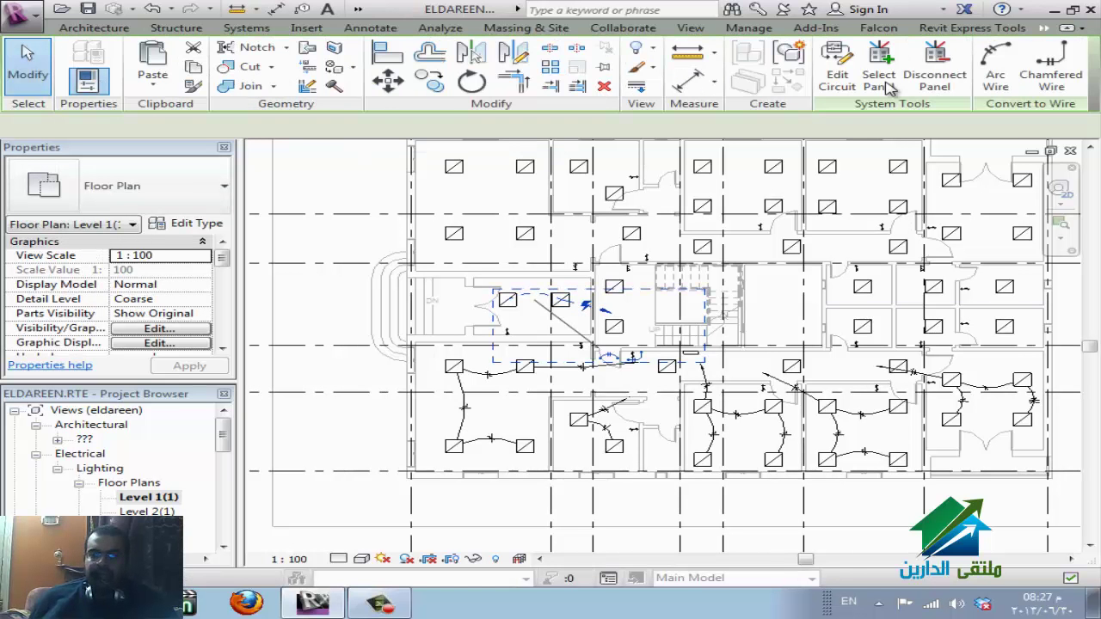
{"action": "left_click", "coordinate": [998, 82]}
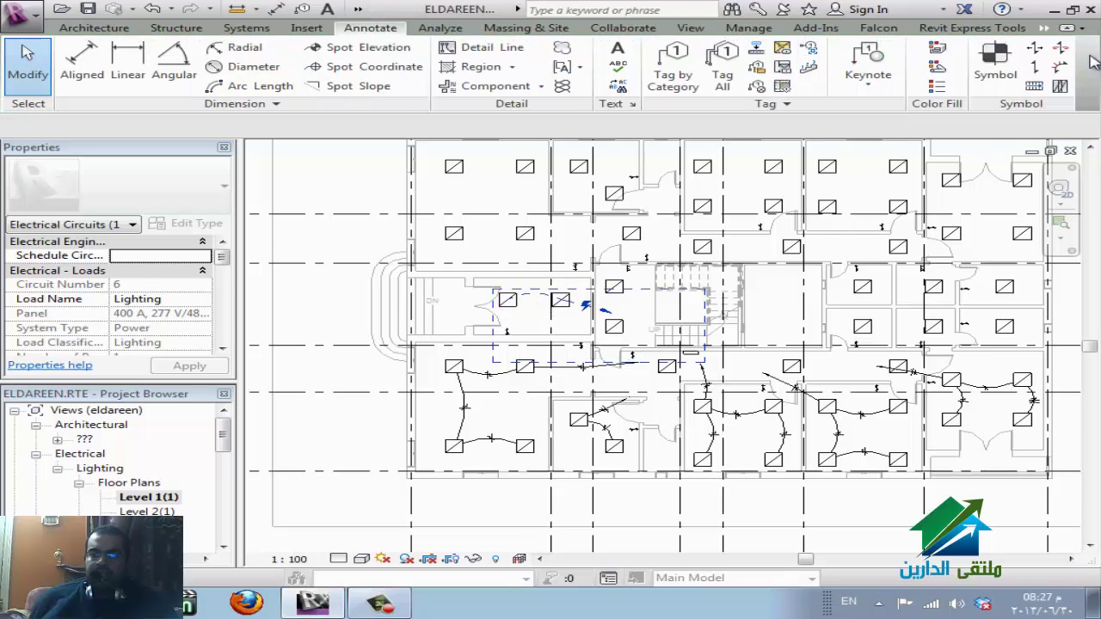
{"action": "scroll", "coordinate": [612, 309], "scroll_direction": "up", "scroll_amount": 2}
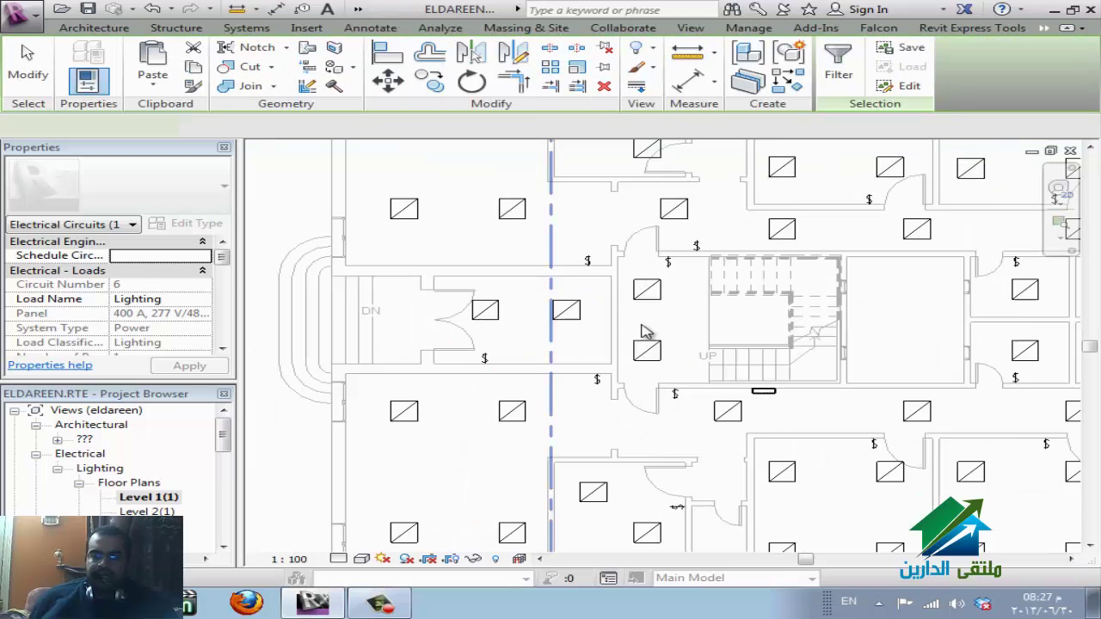
{"action": "scroll", "coordinate": [649, 335], "scroll_direction": "up", "scroll_amount": 2}
{"action": "left_click", "coordinate": [602, 321]}
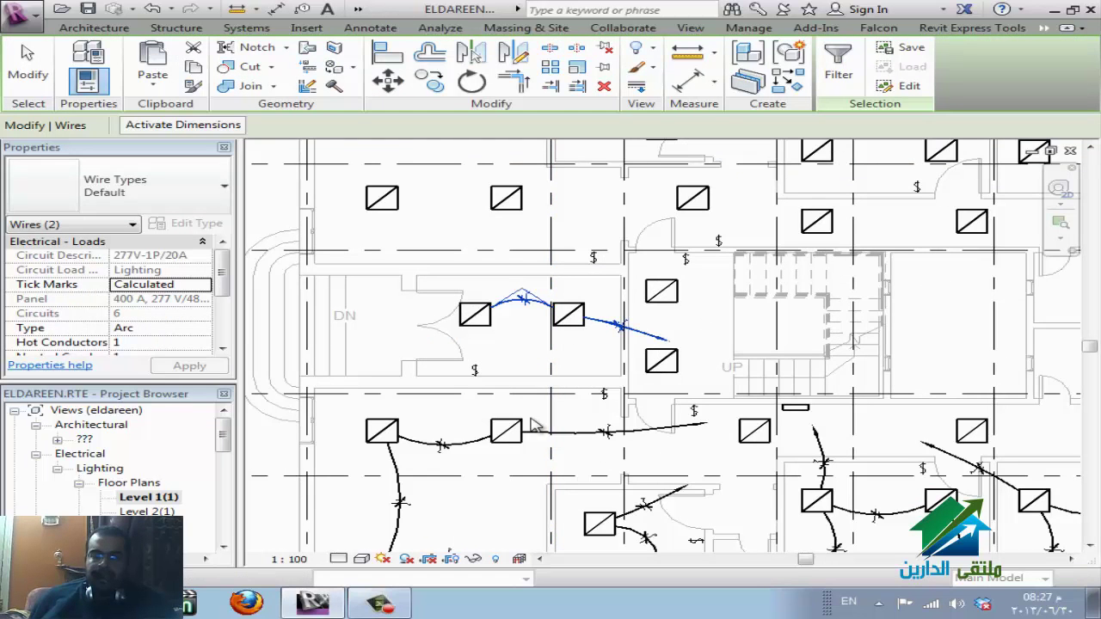
{"action": "scroll", "coordinate": [534, 423], "scroll_direction": "down", "scroll_amount": 2}
{"action": "left_click", "coordinate": [526, 382]}
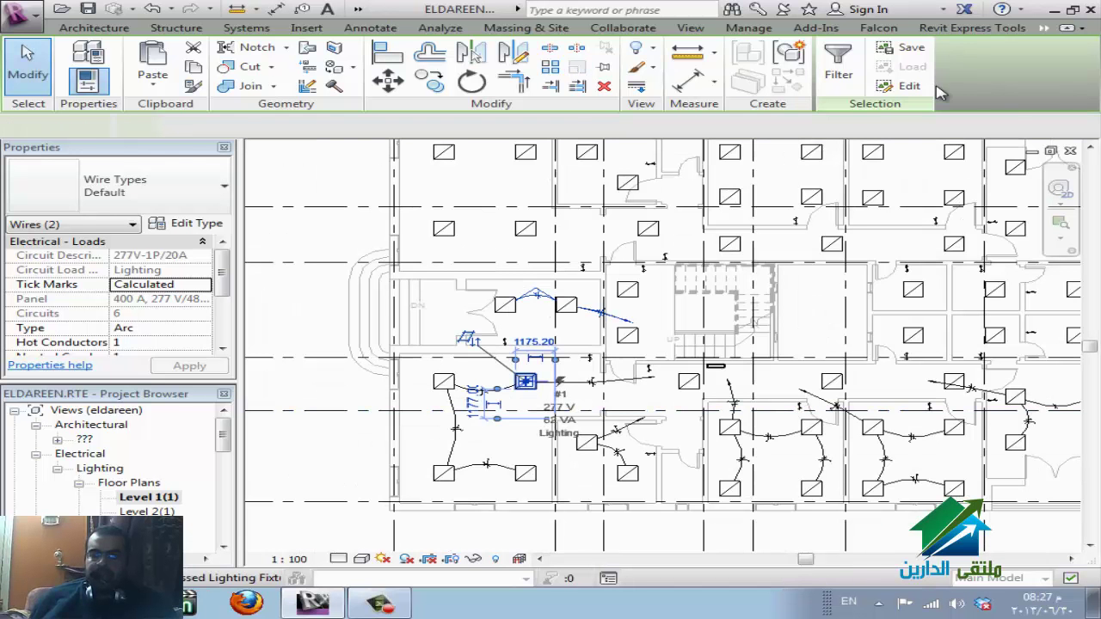
- Create a switch system for the lower-left room, assigning its wall switch and adding the other fixtures
{"action": "left_click", "coordinate": [987, 75]}
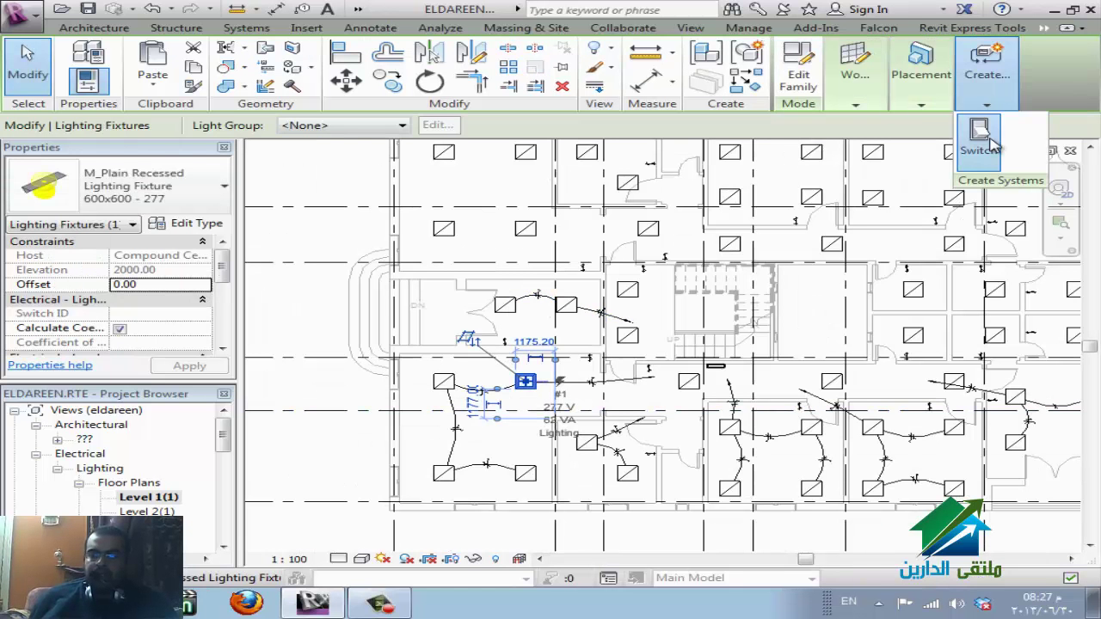
{"action": "left_click", "coordinate": [985, 142]}
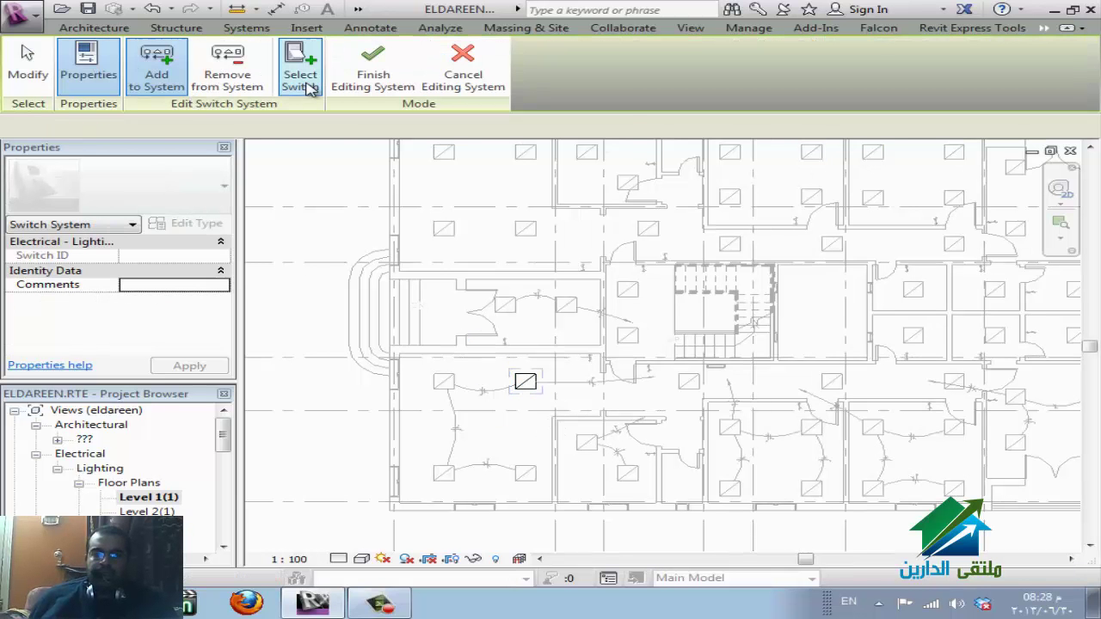
{"action": "left_click", "coordinate": [300, 64]}
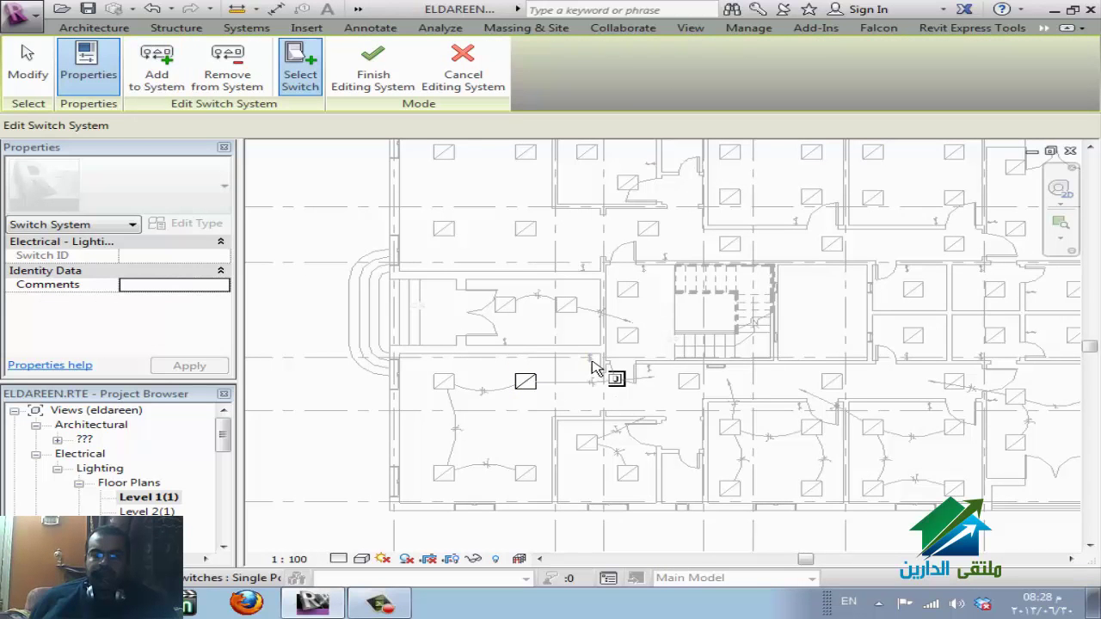
{"action": "left_click", "coordinate": [156, 75]}
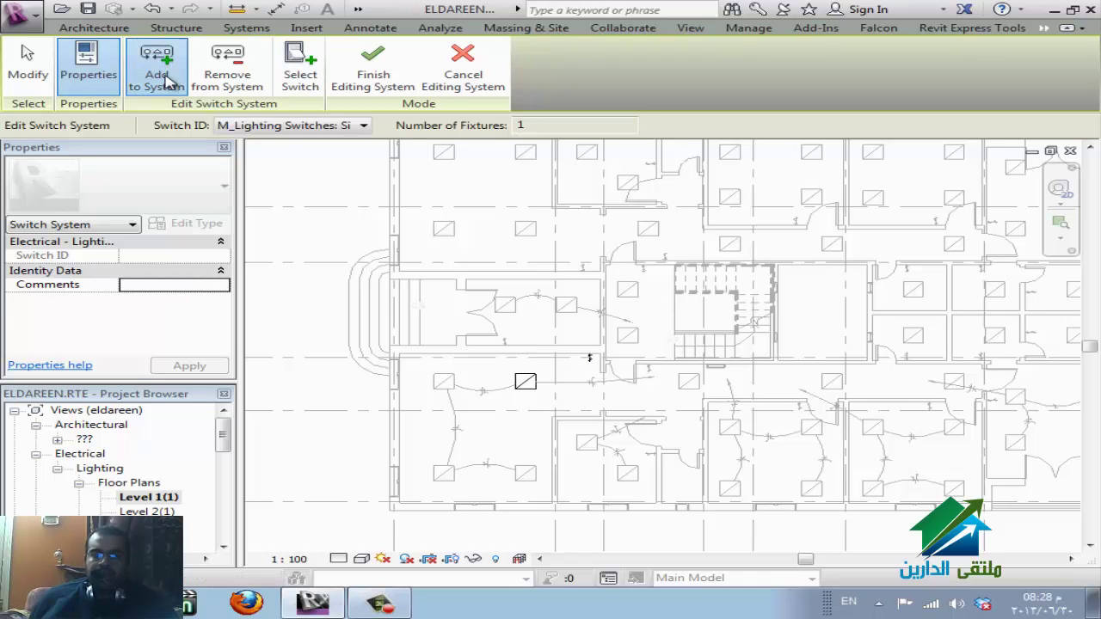
{"action": "left_click", "coordinate": [525, 479]}
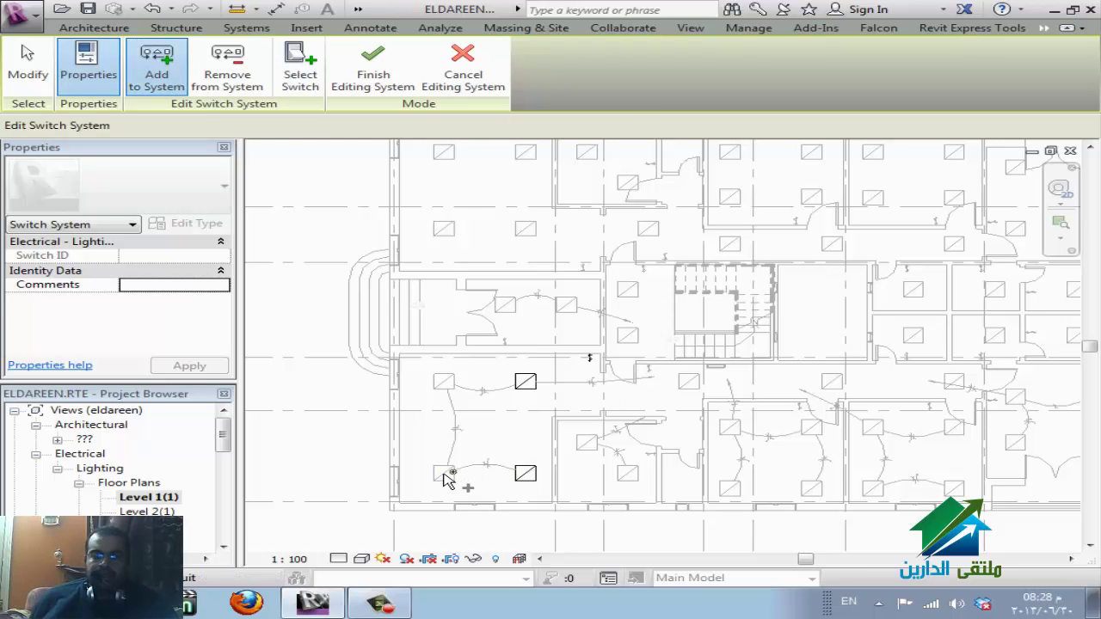
{"action": "left_click", "coordinate": [439, 388]}
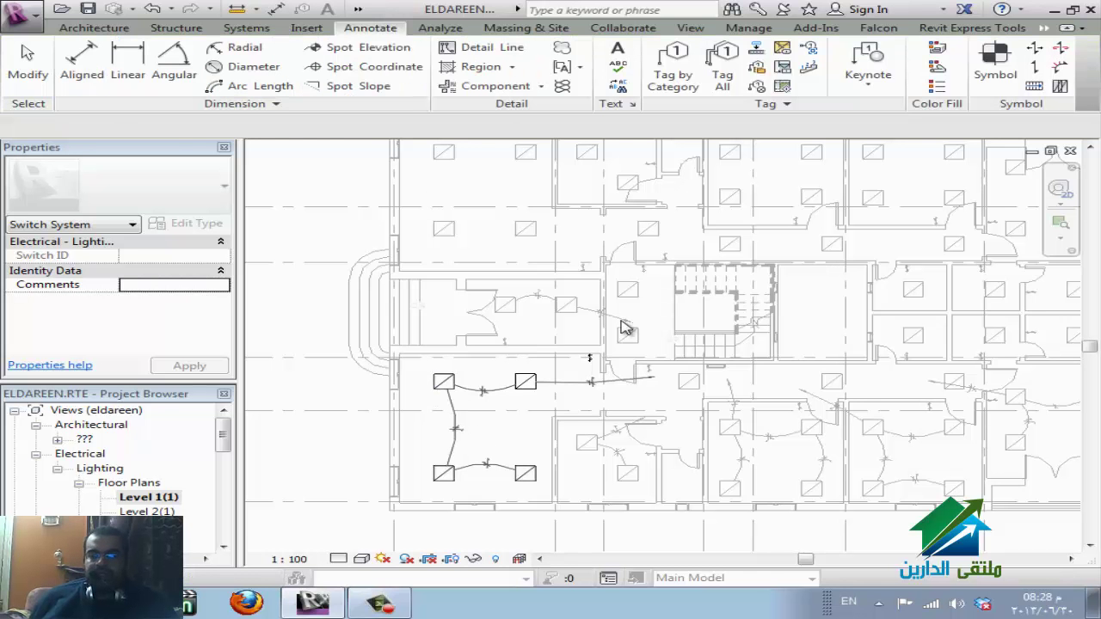
{"action": "scroll", "coordinate": [600, 449], "scroll_direction": "down", "scroll_amount": 2}
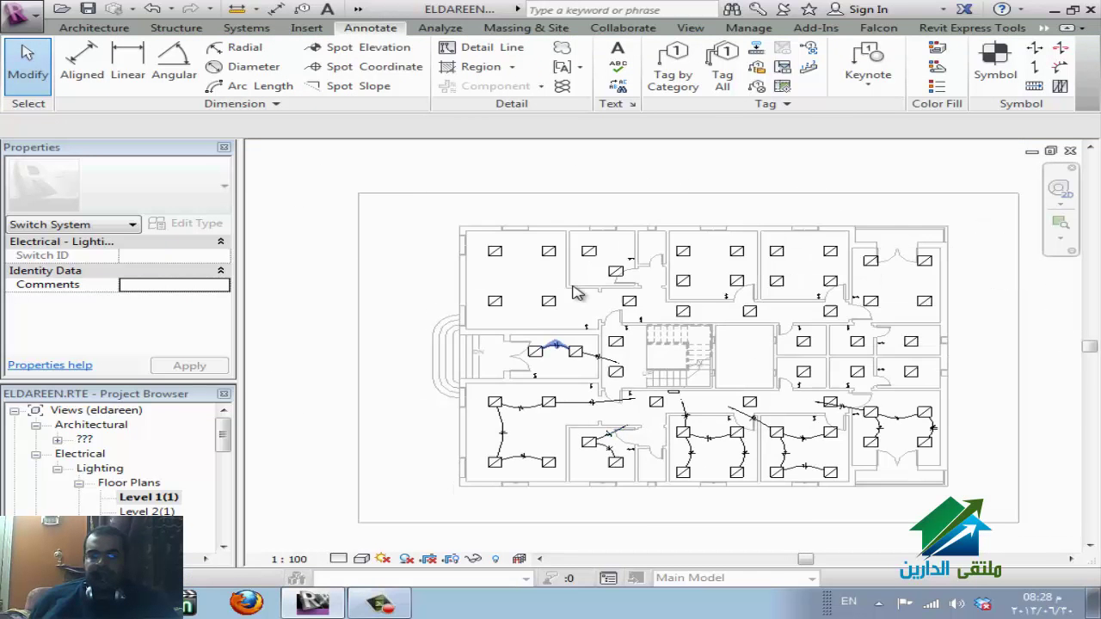
{"action": "scroll", "coordinate": [575, 290], "scroll_direction": "up", "scroll_amount": 4}
{"action": "left_click", "coordinate": [579, 324]}
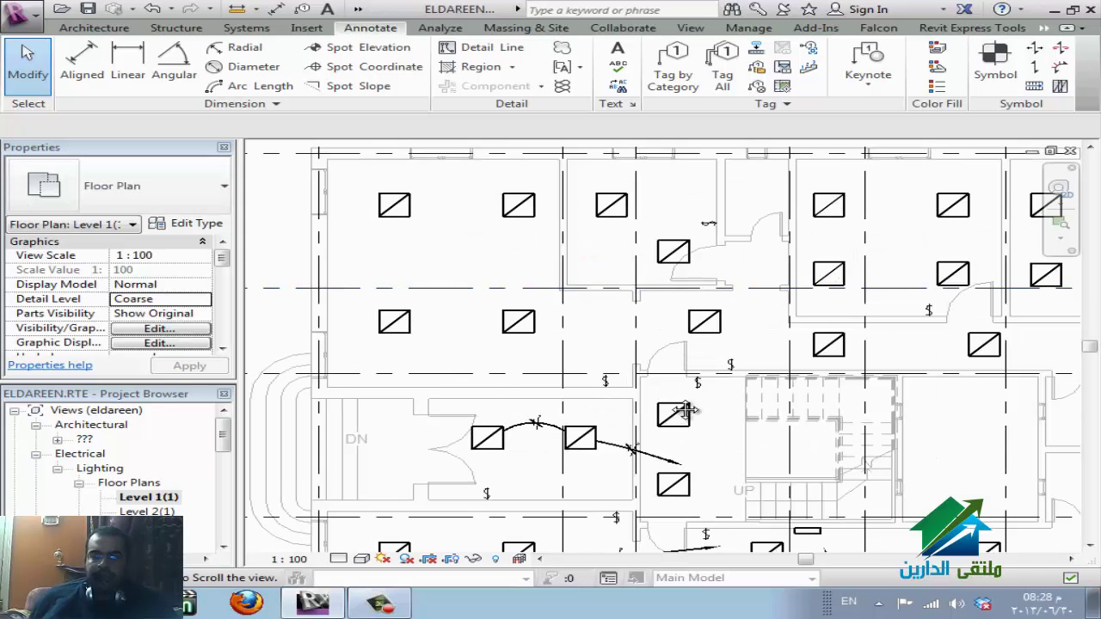
{"action": "middle_click_drag", "start_coordinate": [586, 327], "coordinate": [637, 394]}
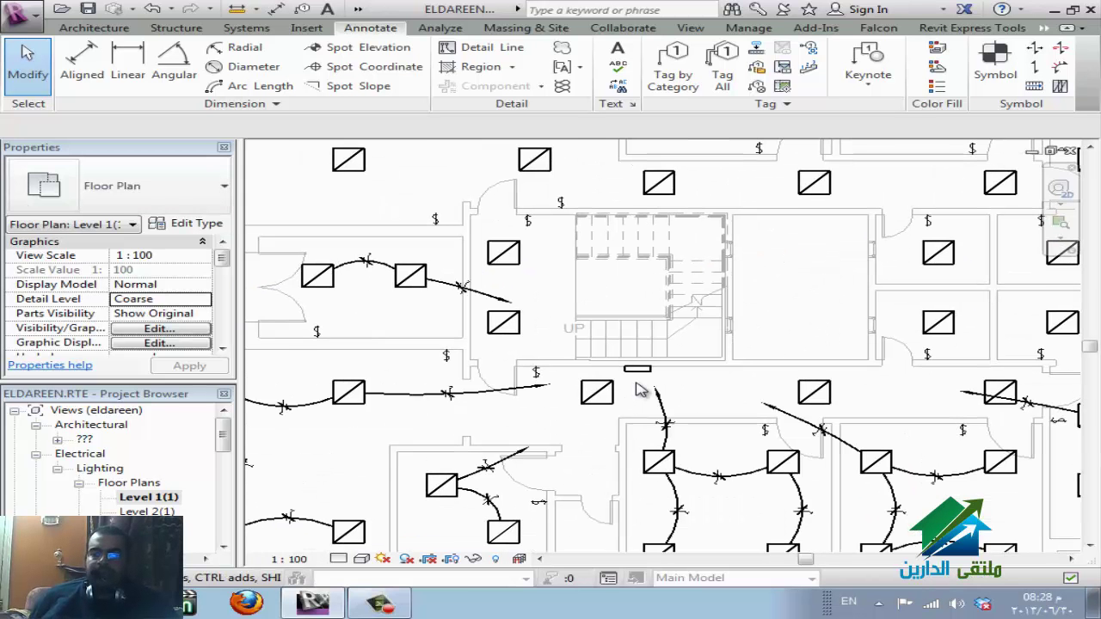
{"action": "scroll", "coordinate": [639, 390], "scroll_direction": "down", "scroll_amount": 1}
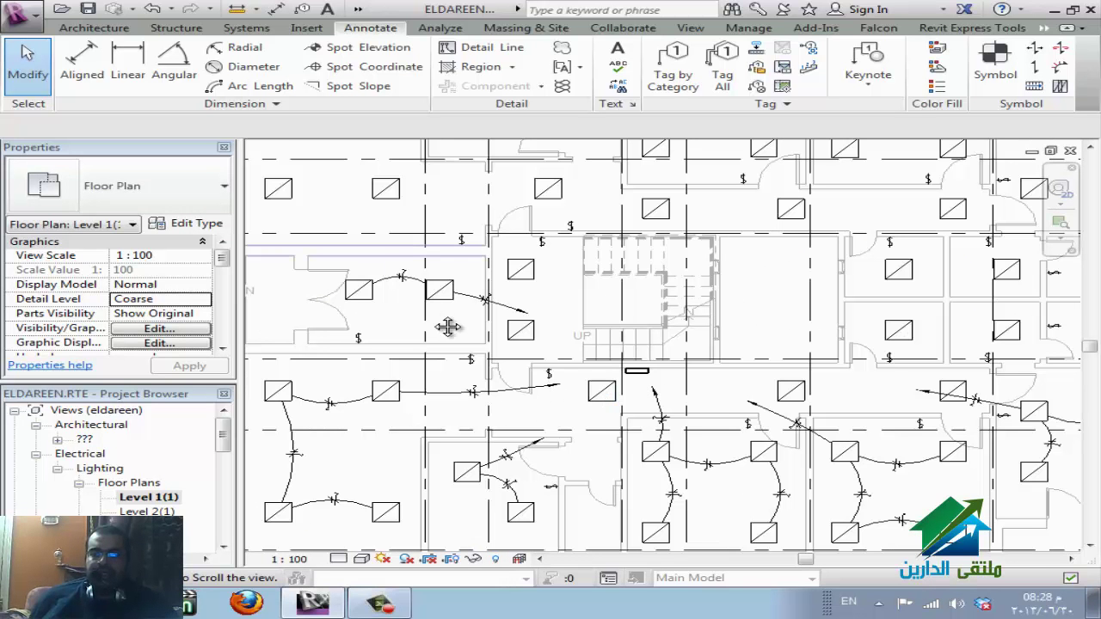
{"action": "middle_click_drag", "start_coordinate": [447, 327], "coordinate": [511, 356]}
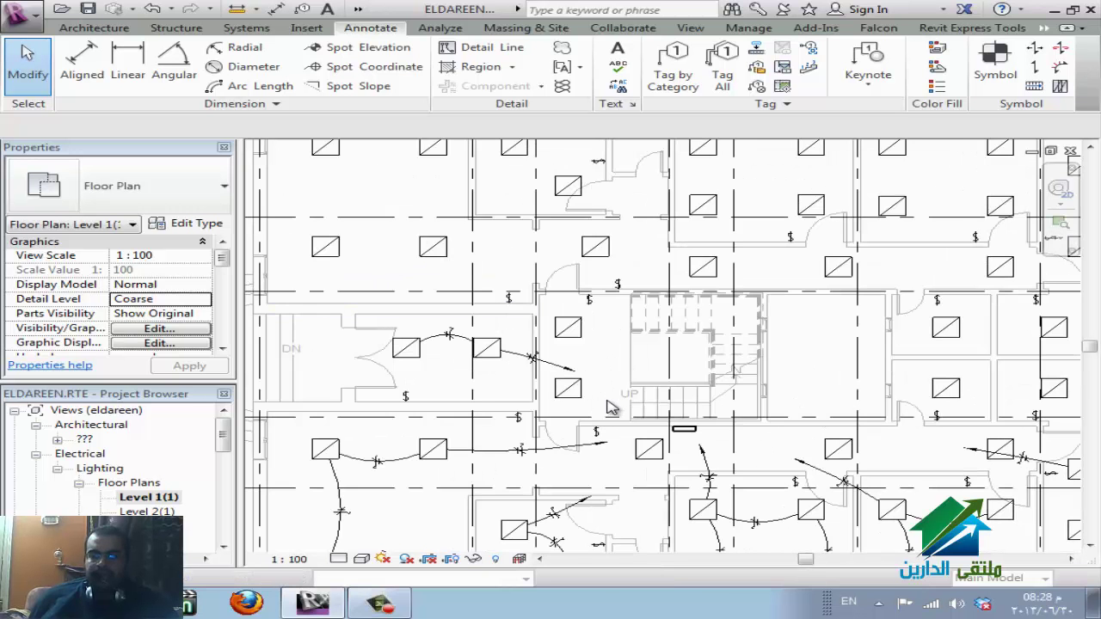
{"action": "scroll", "coordinate": [693, 462], "scroll_direction": "down", "scroll_amount": 2}
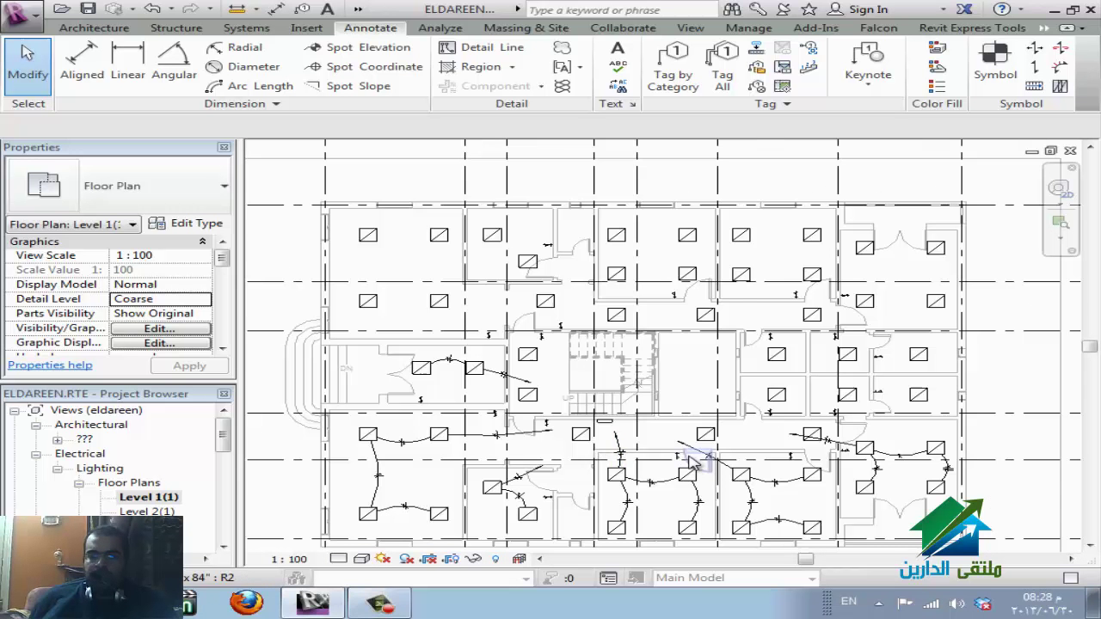
{"action": "left_click", "coordinate": [579, 437]}
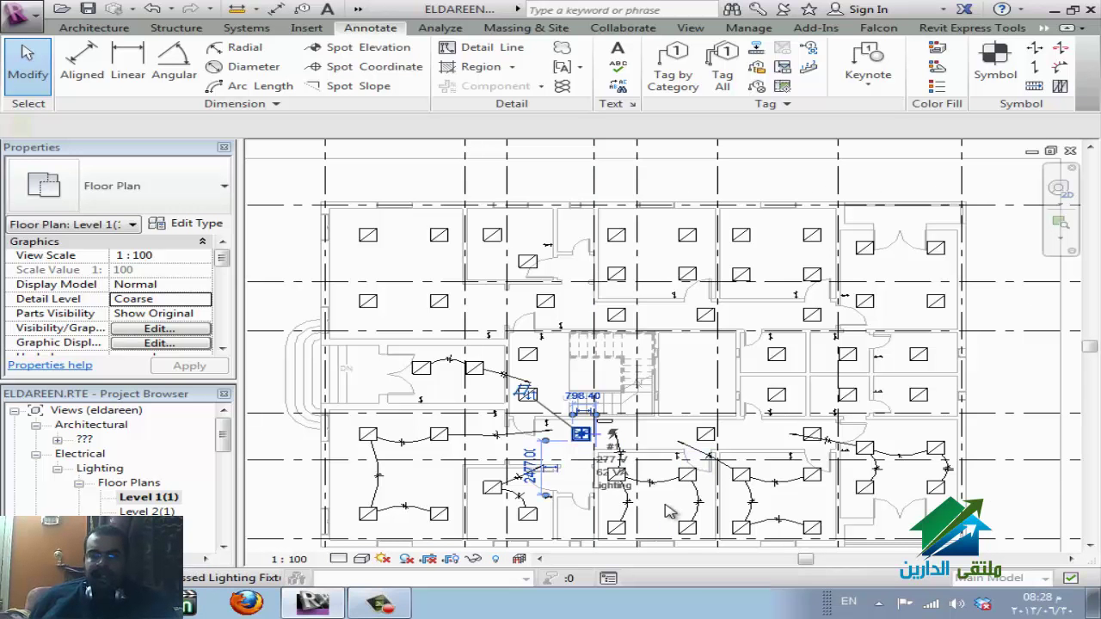
- Circuit the three corridor fixtures below the stair core as circuit 7 on the 400 A panel, then select its arc wires
{"action": "left_click", "coordinate": [916, 73]}
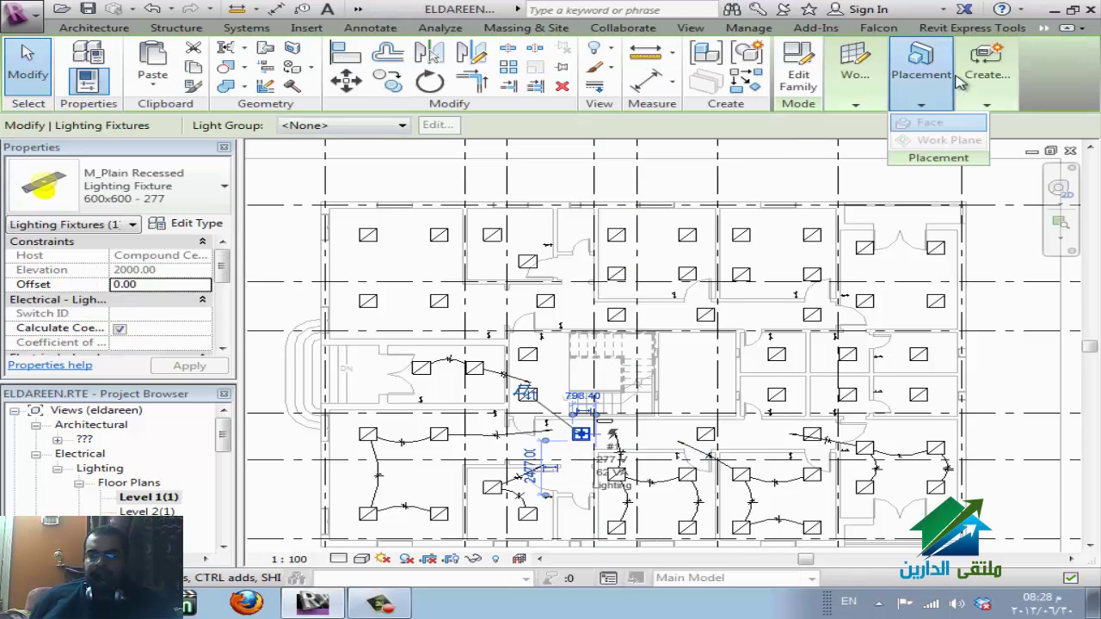
{"action": "left_click", "coordinate": [978, 137]}
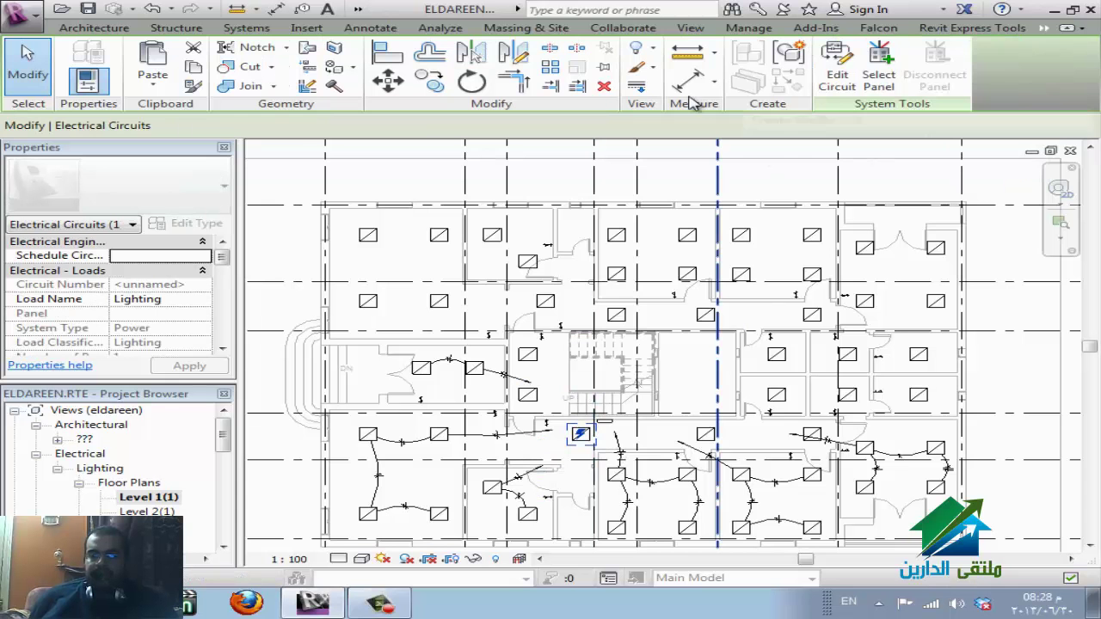
{"action": "left_click", "coordinate": [838, 73]}
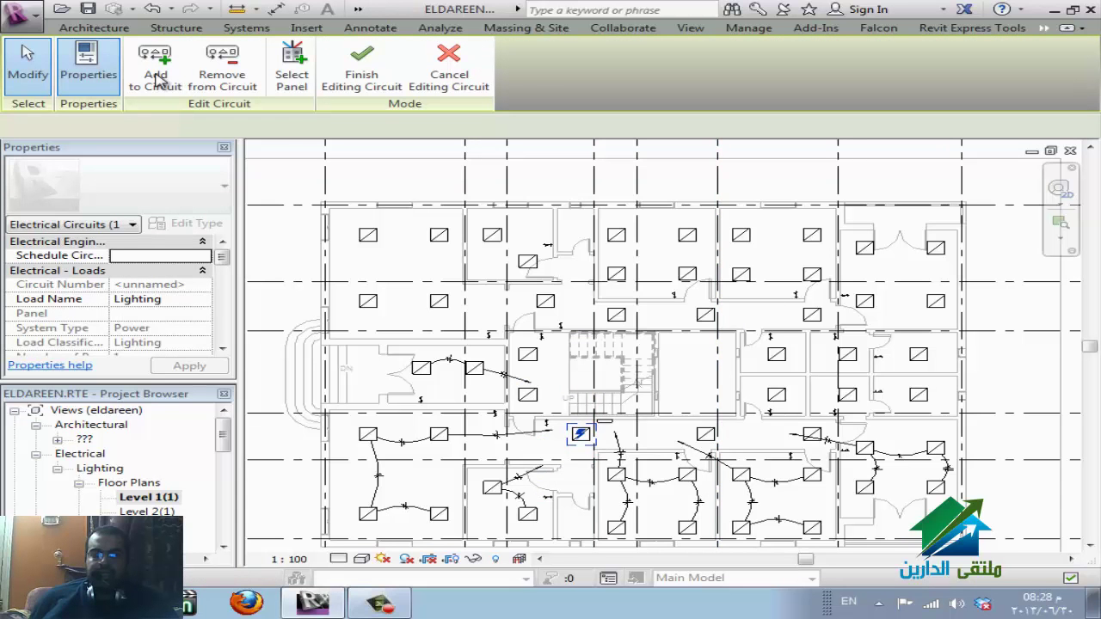
{"action": "left_click", "coordinate": [158, 78]}
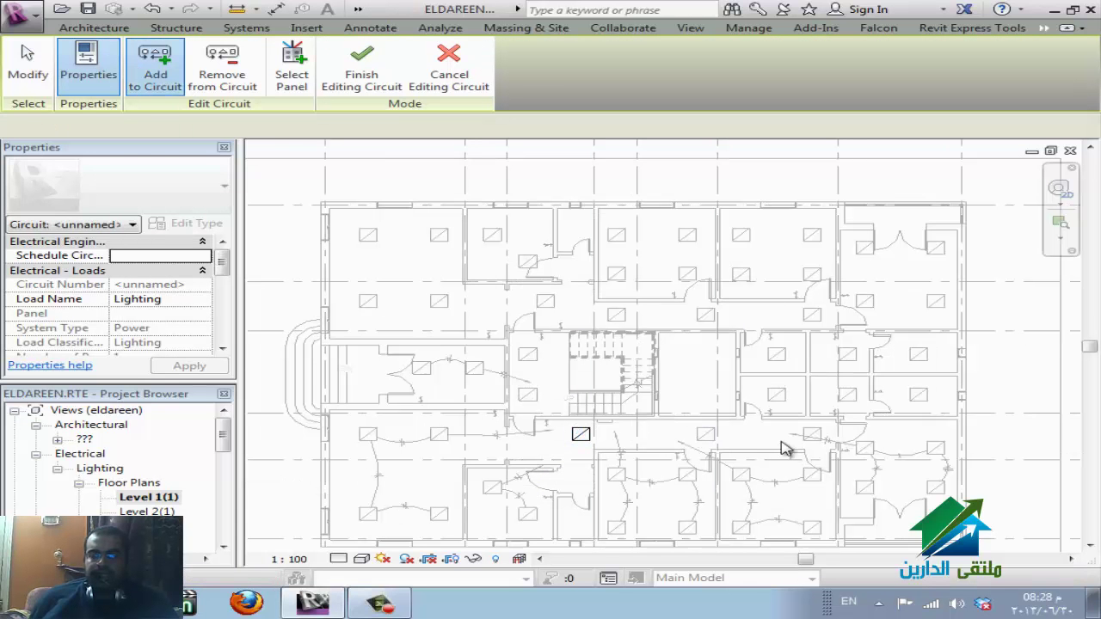
{"action": "left_click", "coordinate": [816, 434]}
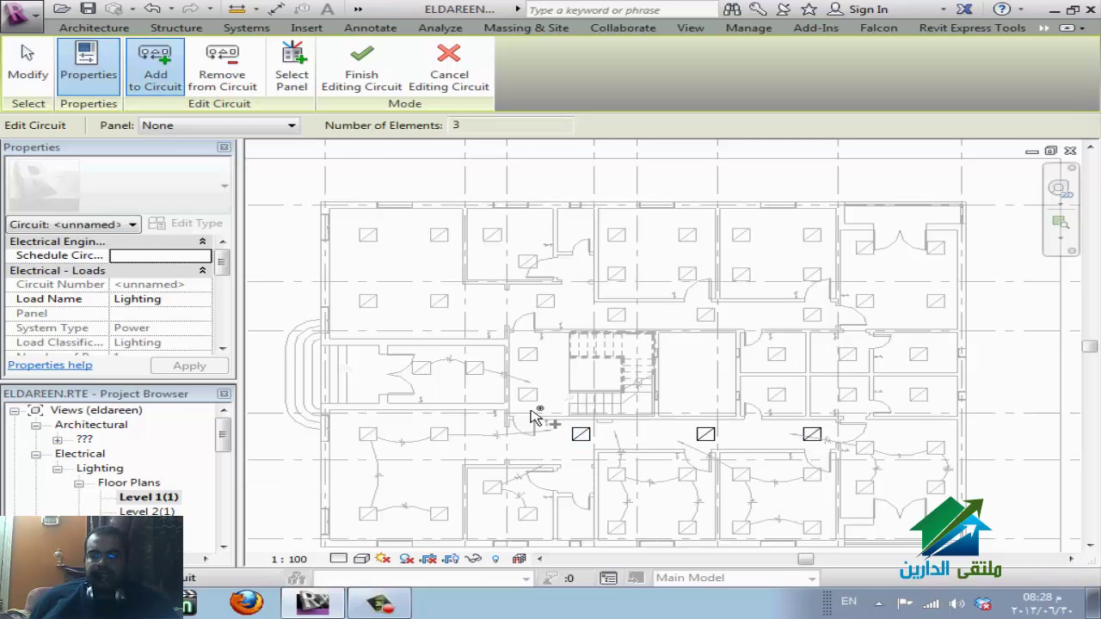
{"action": "left_click", "coordinate": [291, 79]}
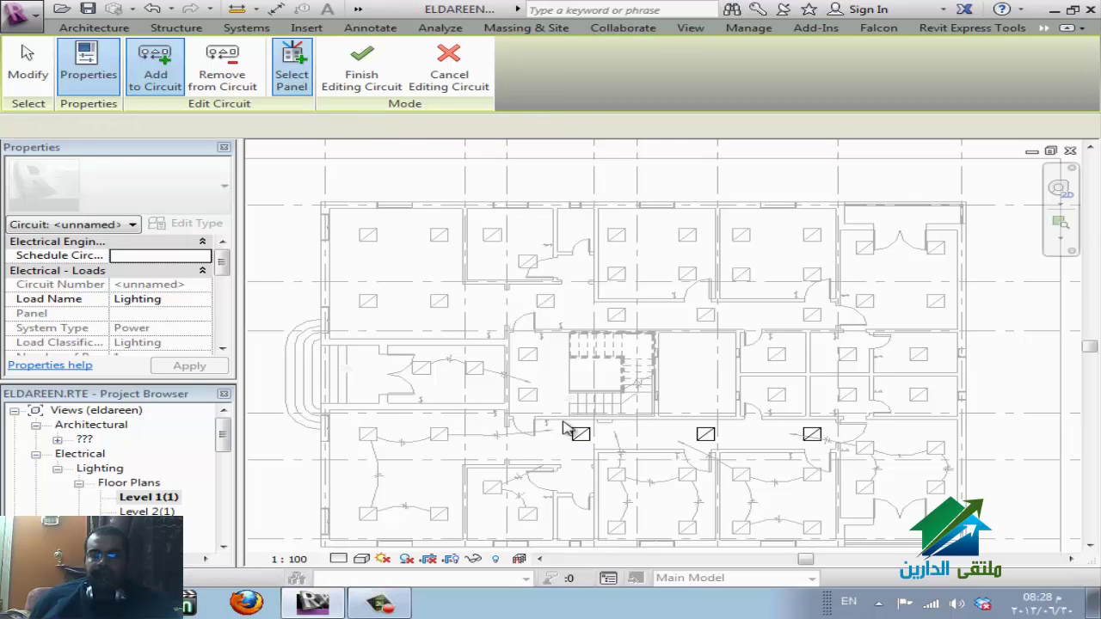
{"action": "left_click", "coordinate": [604, 422]}
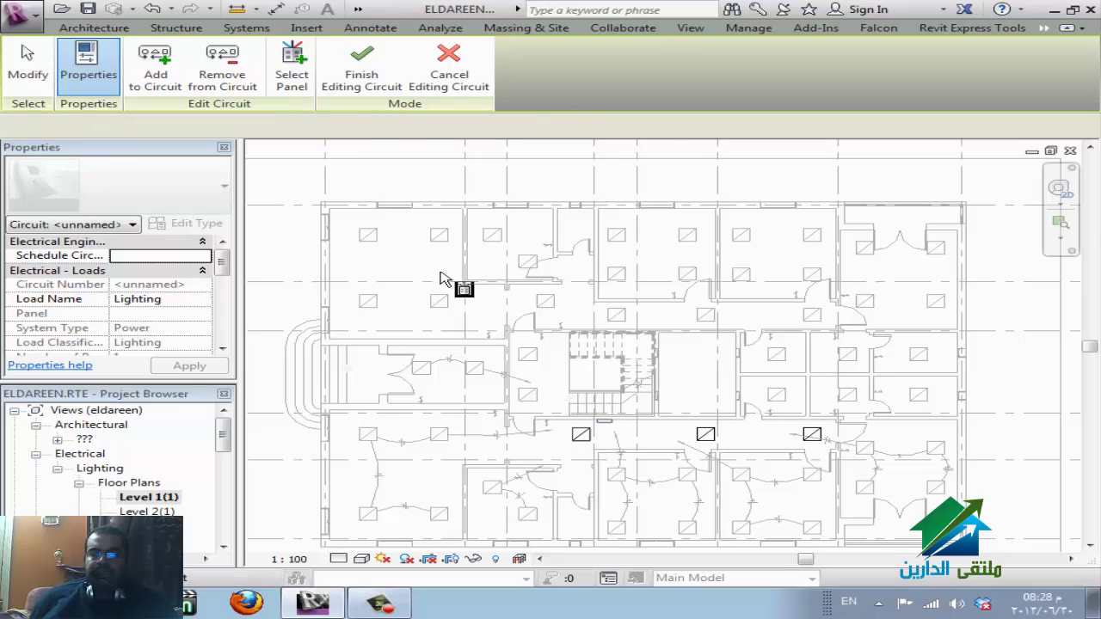
{"action": "left_click", "coordinate": [352, 69]}
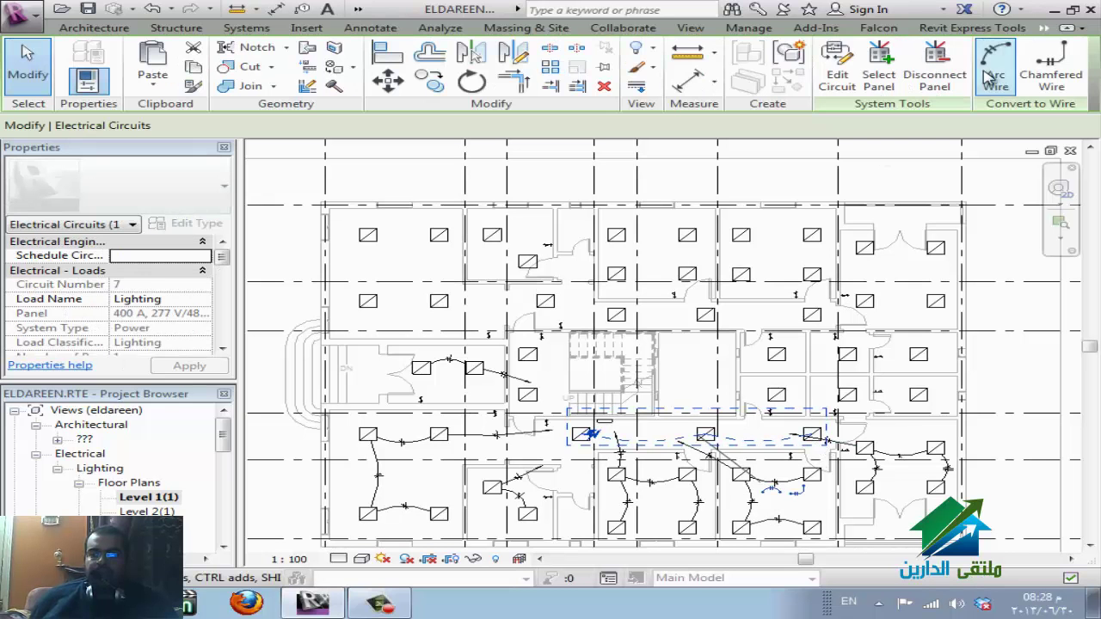
{"action": "key", "text": "Escape"}
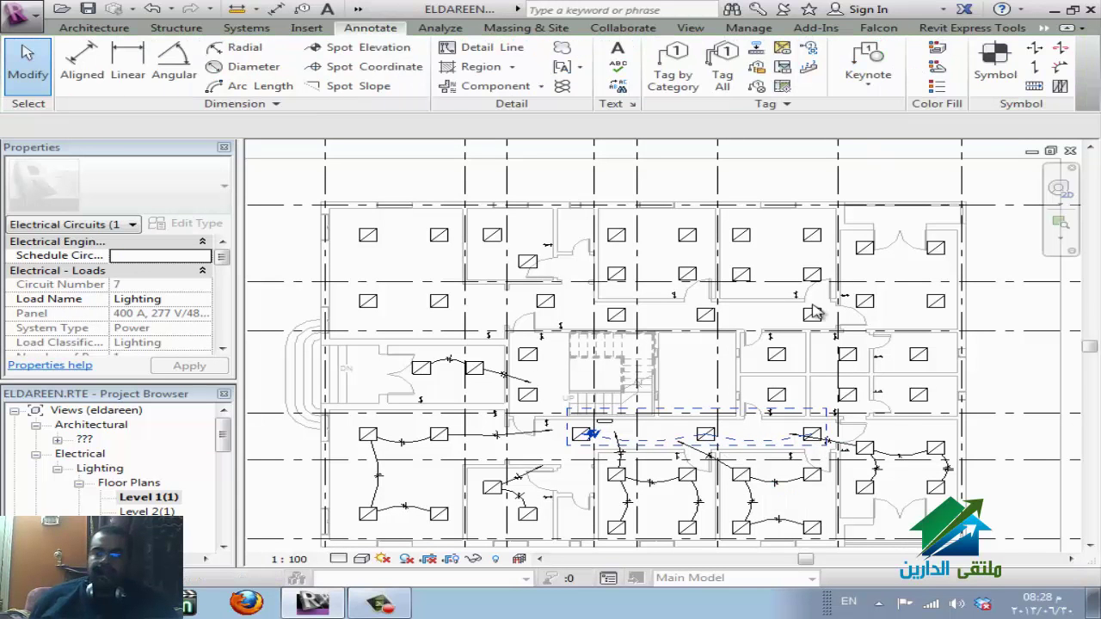
{"action": "left_click", "coordinate": [561, 398]}
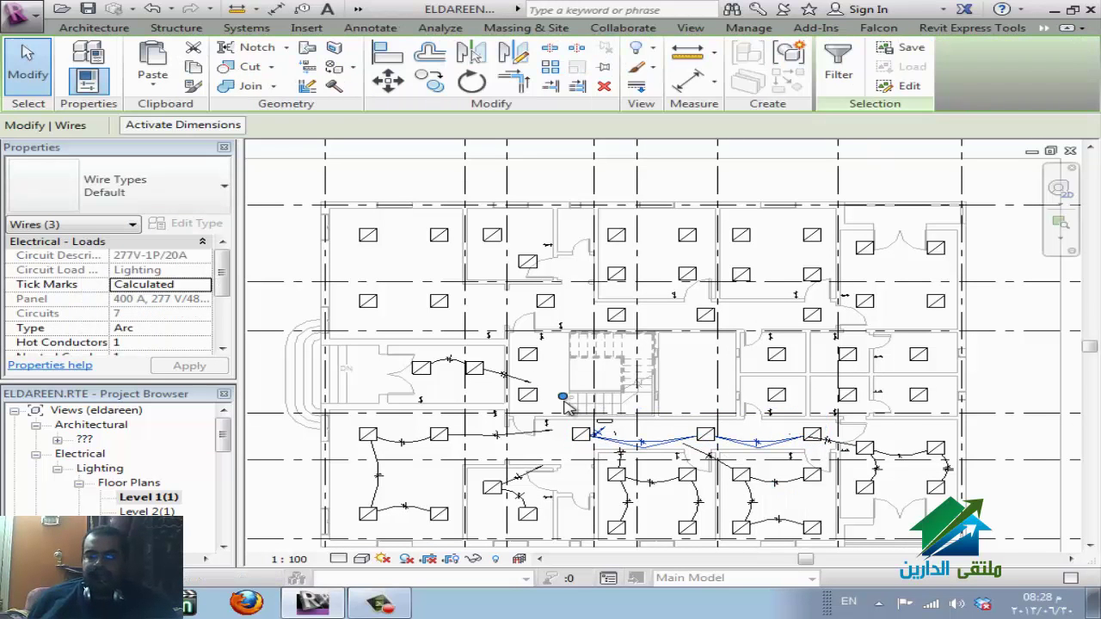